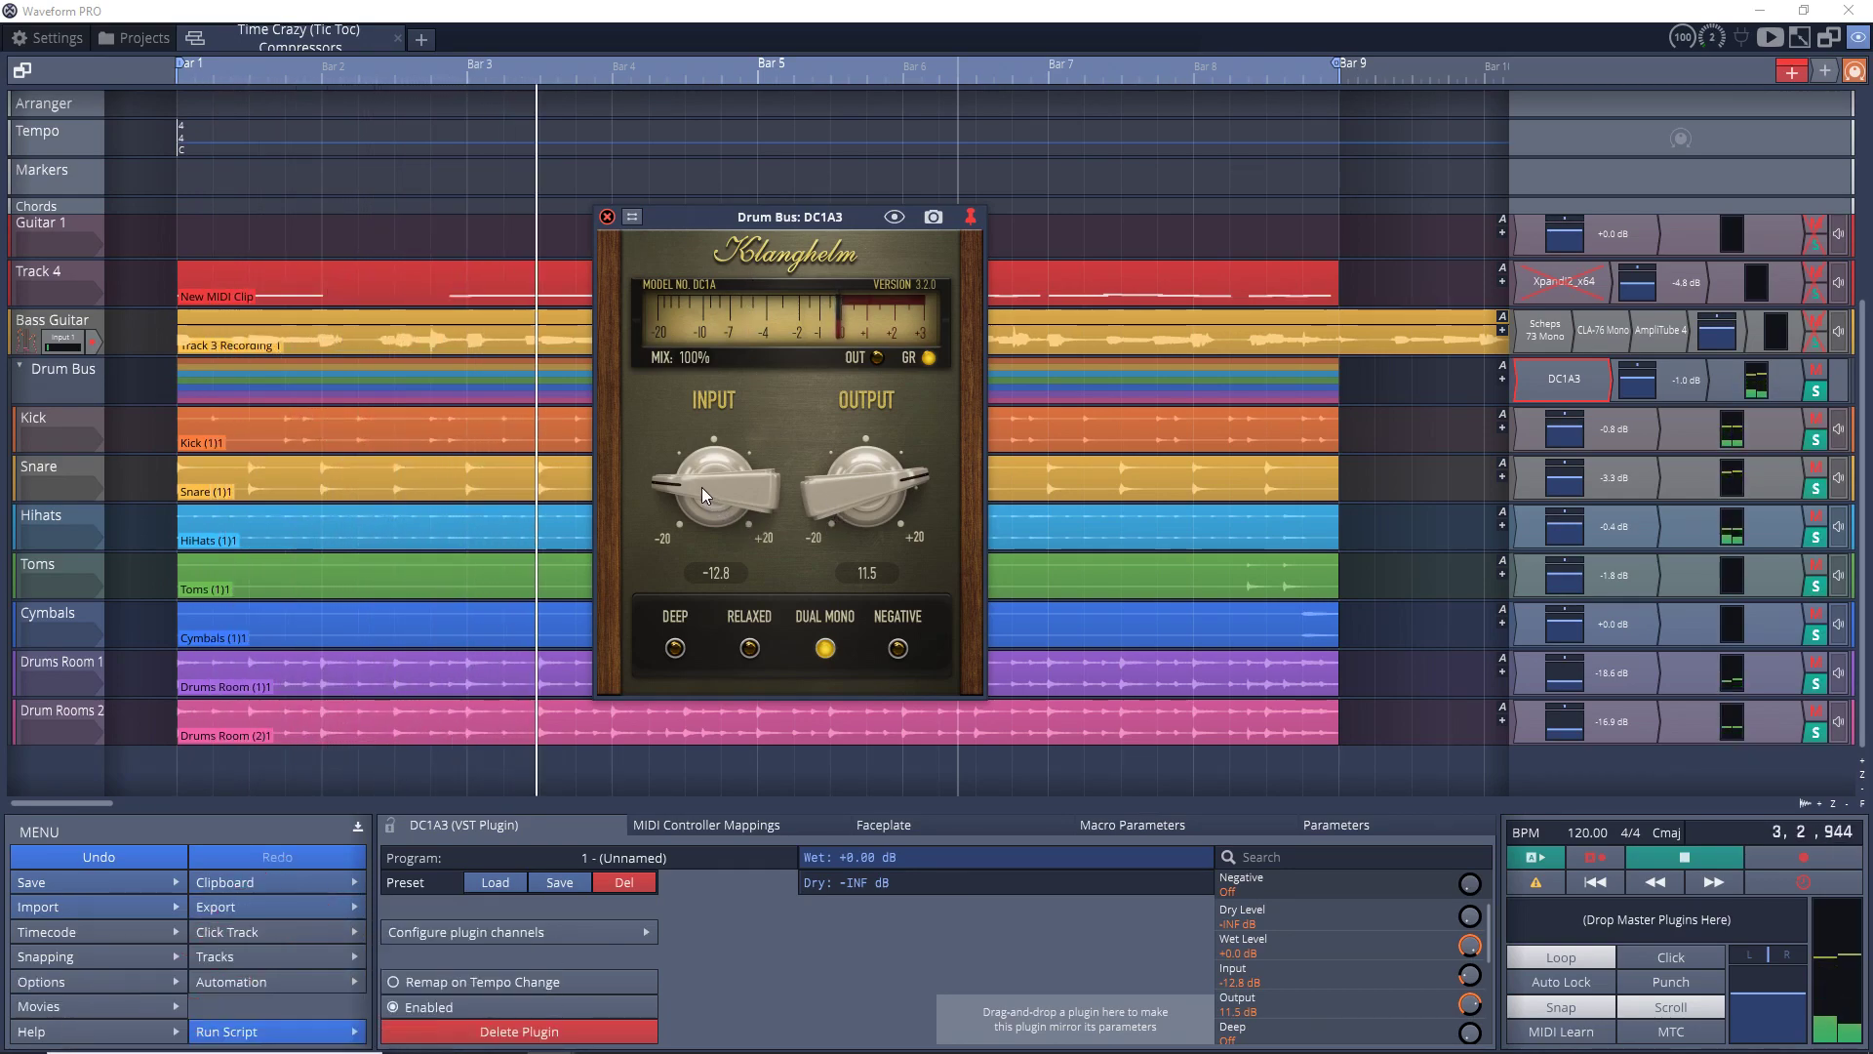
Adjust the DC1A3 input and output levels, switch NEGATIVE on and RELAXED off.
{"action": "left_click_drag", "start_coordinate": [671, 483], "coordinate": [673, 558]}
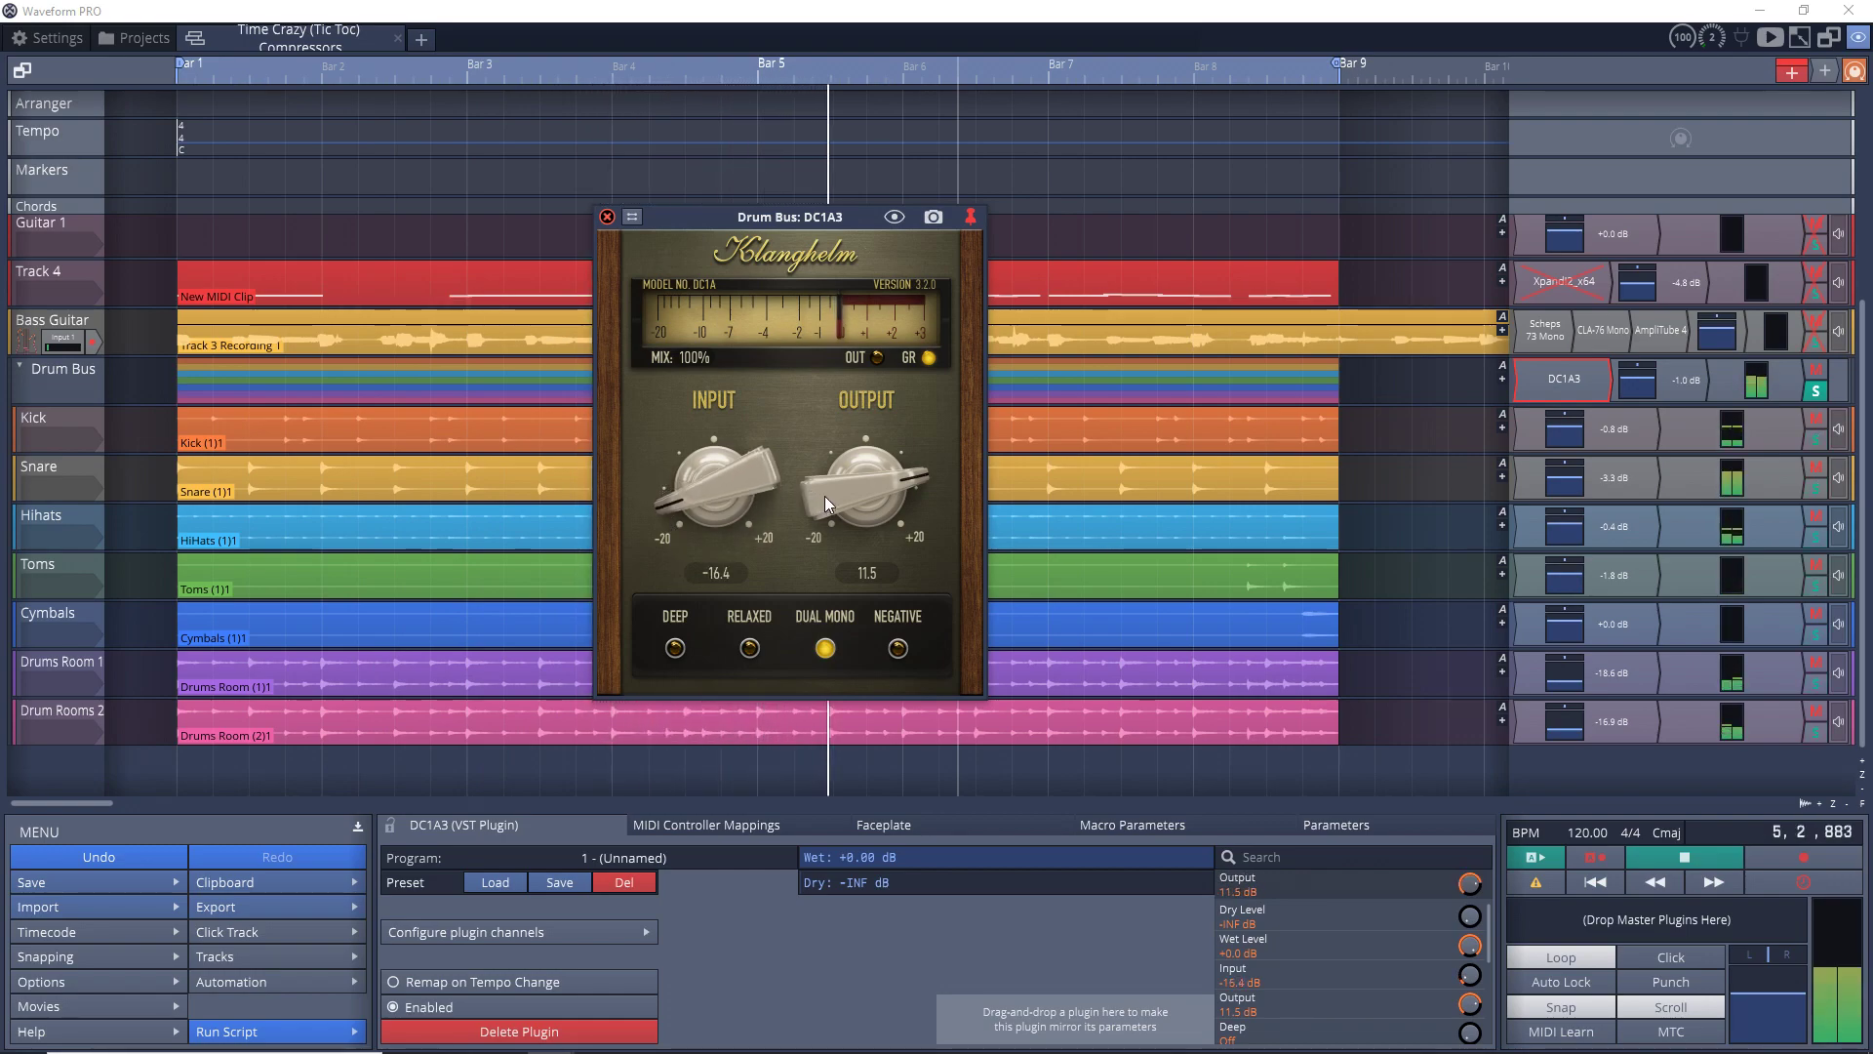
{"action": "left_click_drag", "start_coordinate": [824, 495], "coordinate": [817, 400]}
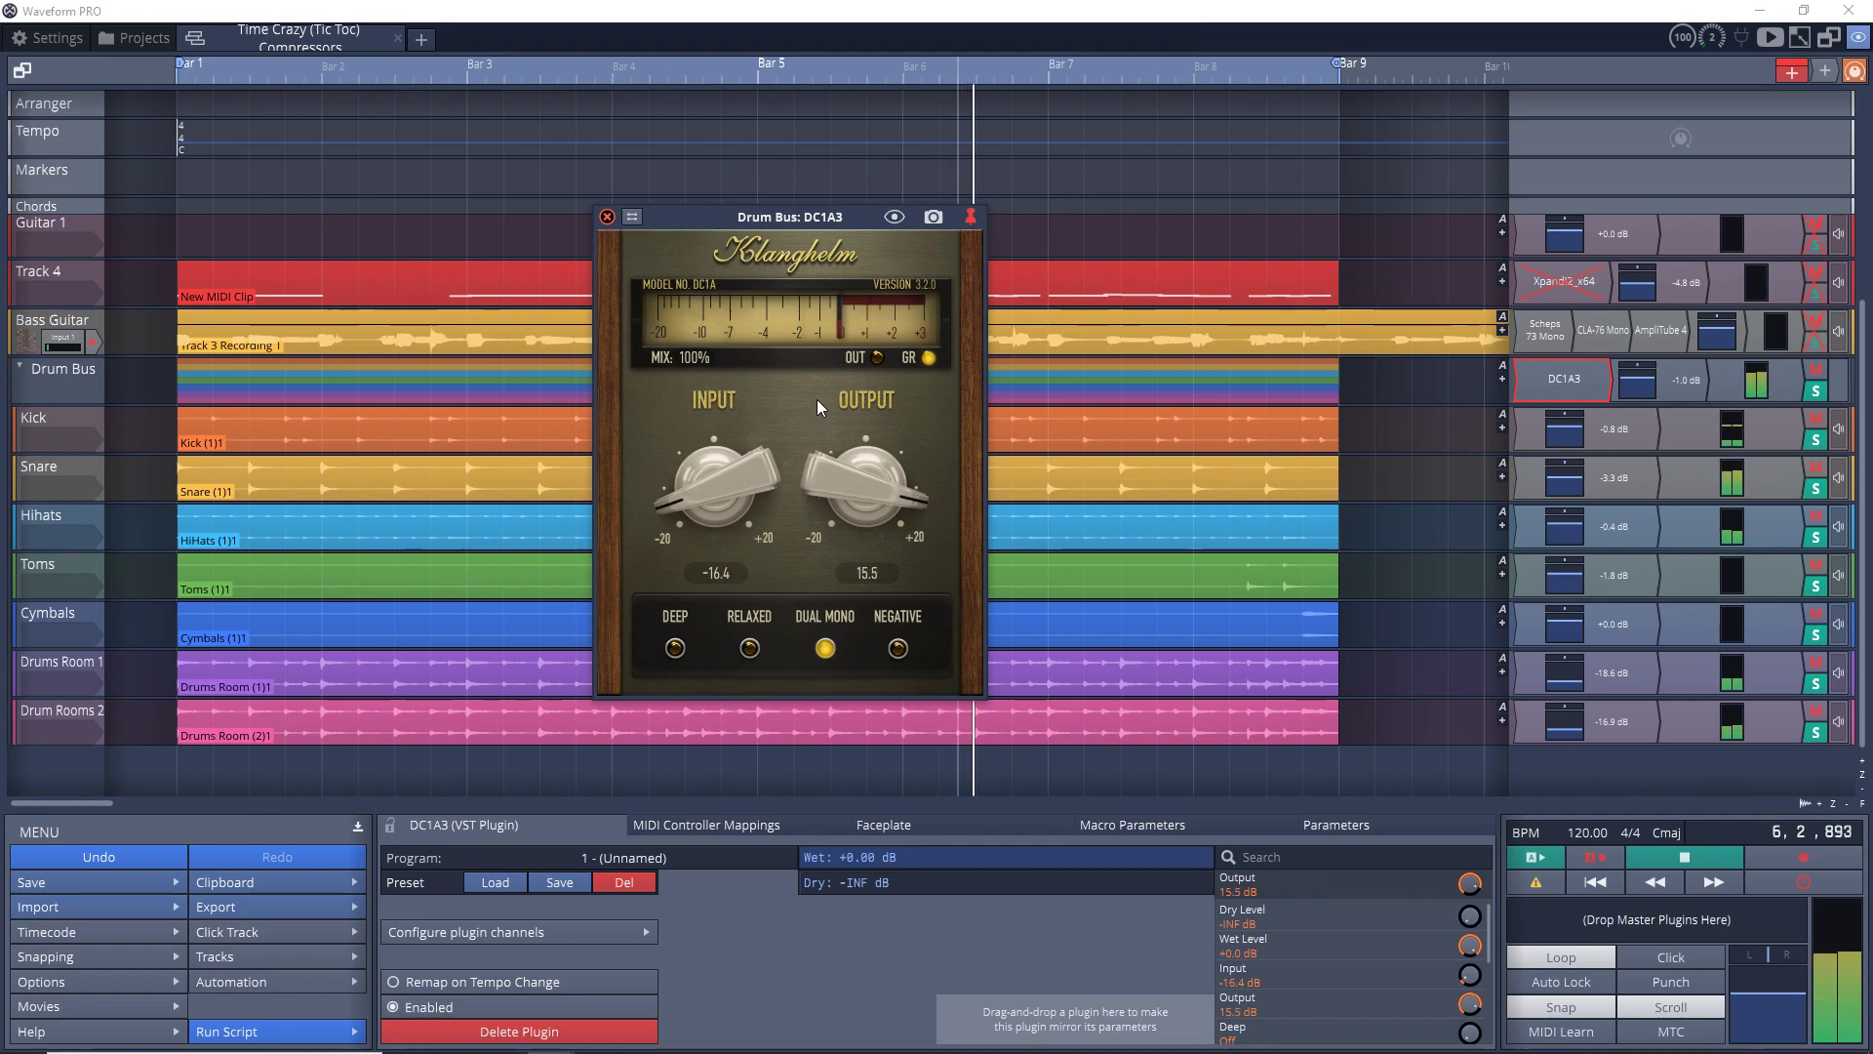
{"action": "left_click", "coordinate": [898, 648]}
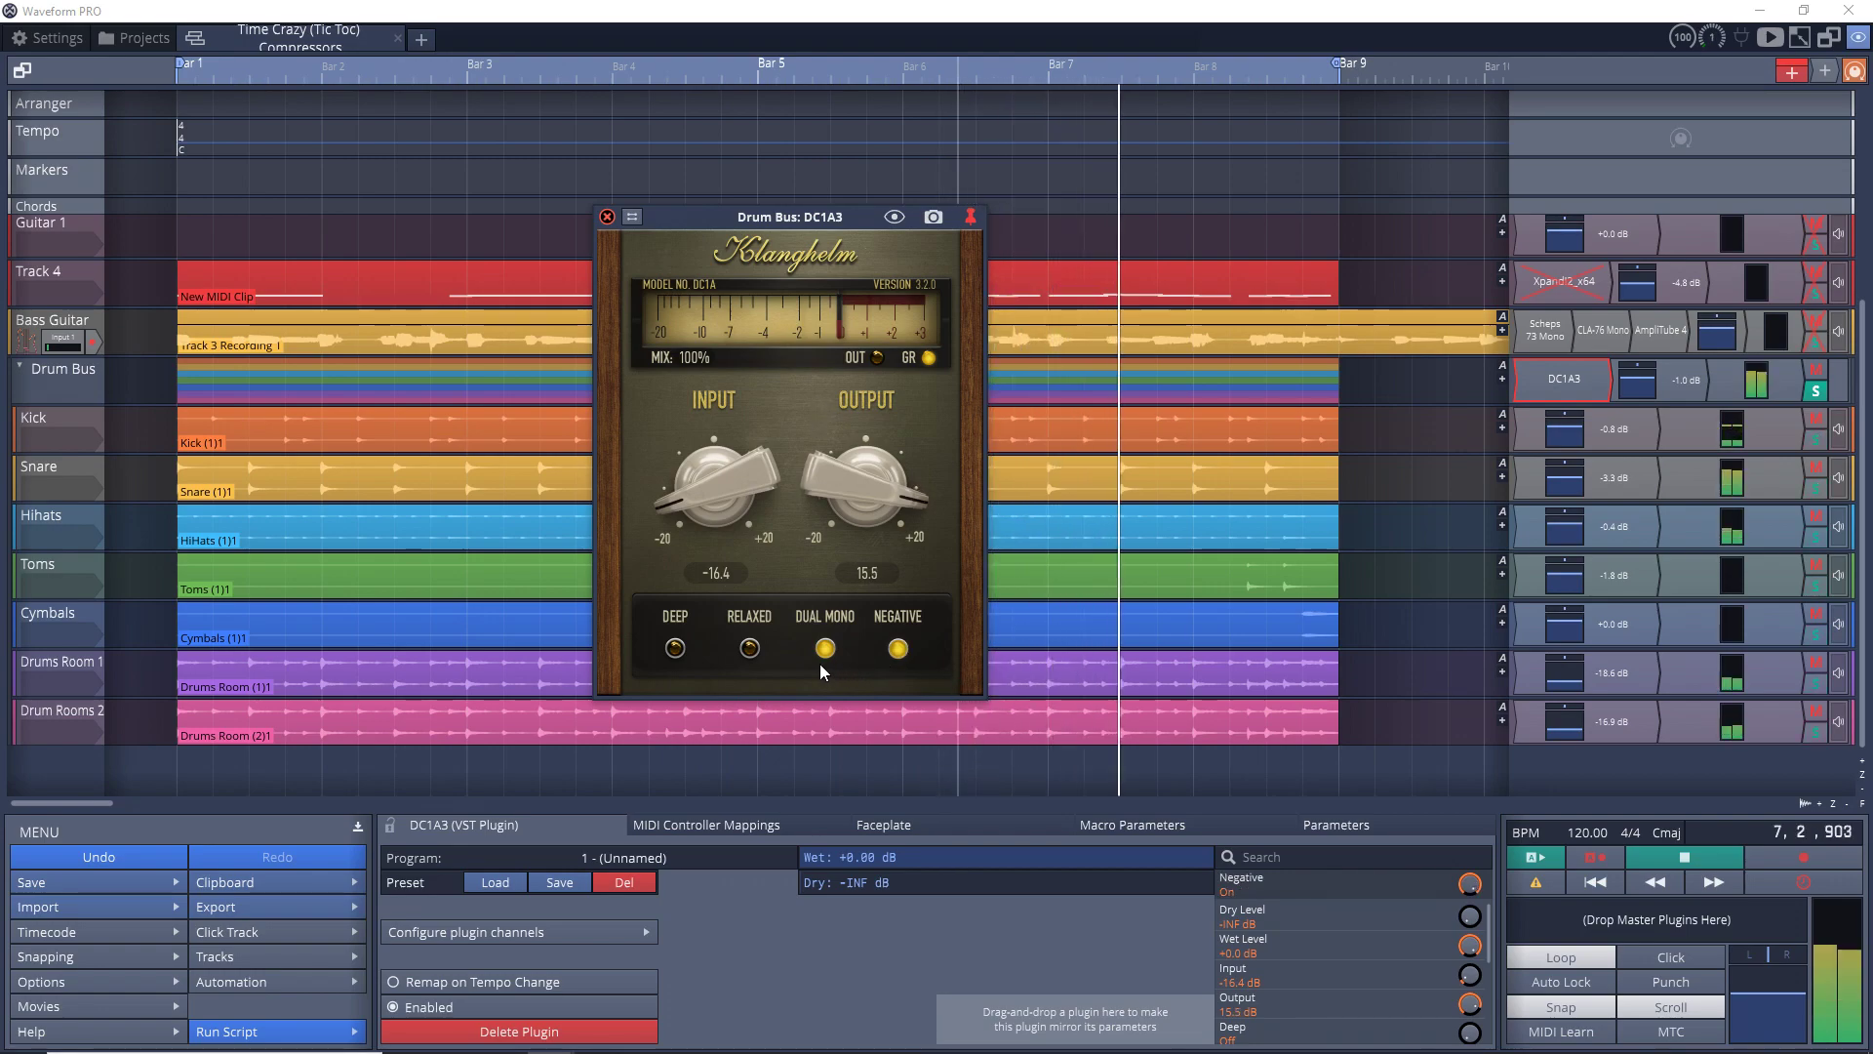
{"action": "left_click", "coordinate": [747, 650]}
{"action": "left_click_drag", "start_coordinate": [668, 492], "coordinate": [654, 455]}
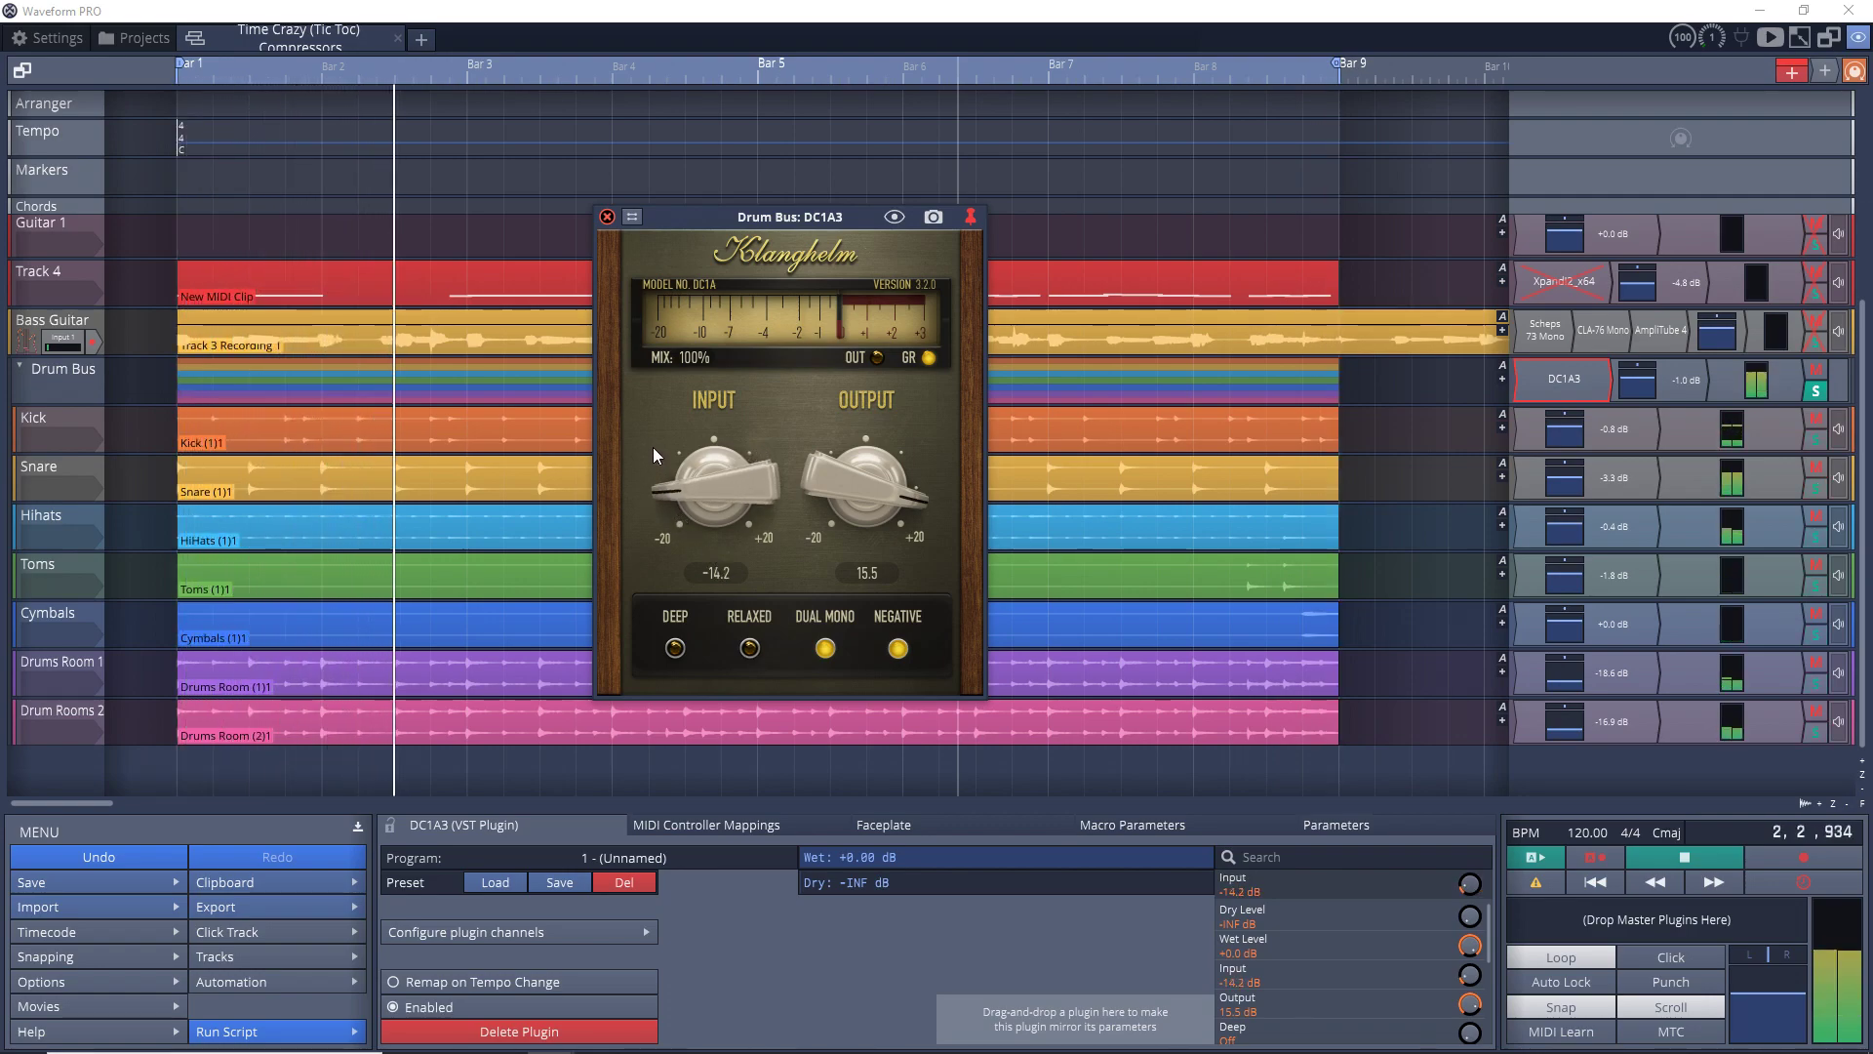
{"action": "left_click_drag", "start_coordinate": [813, 476], "coordinate": [812, 547]}
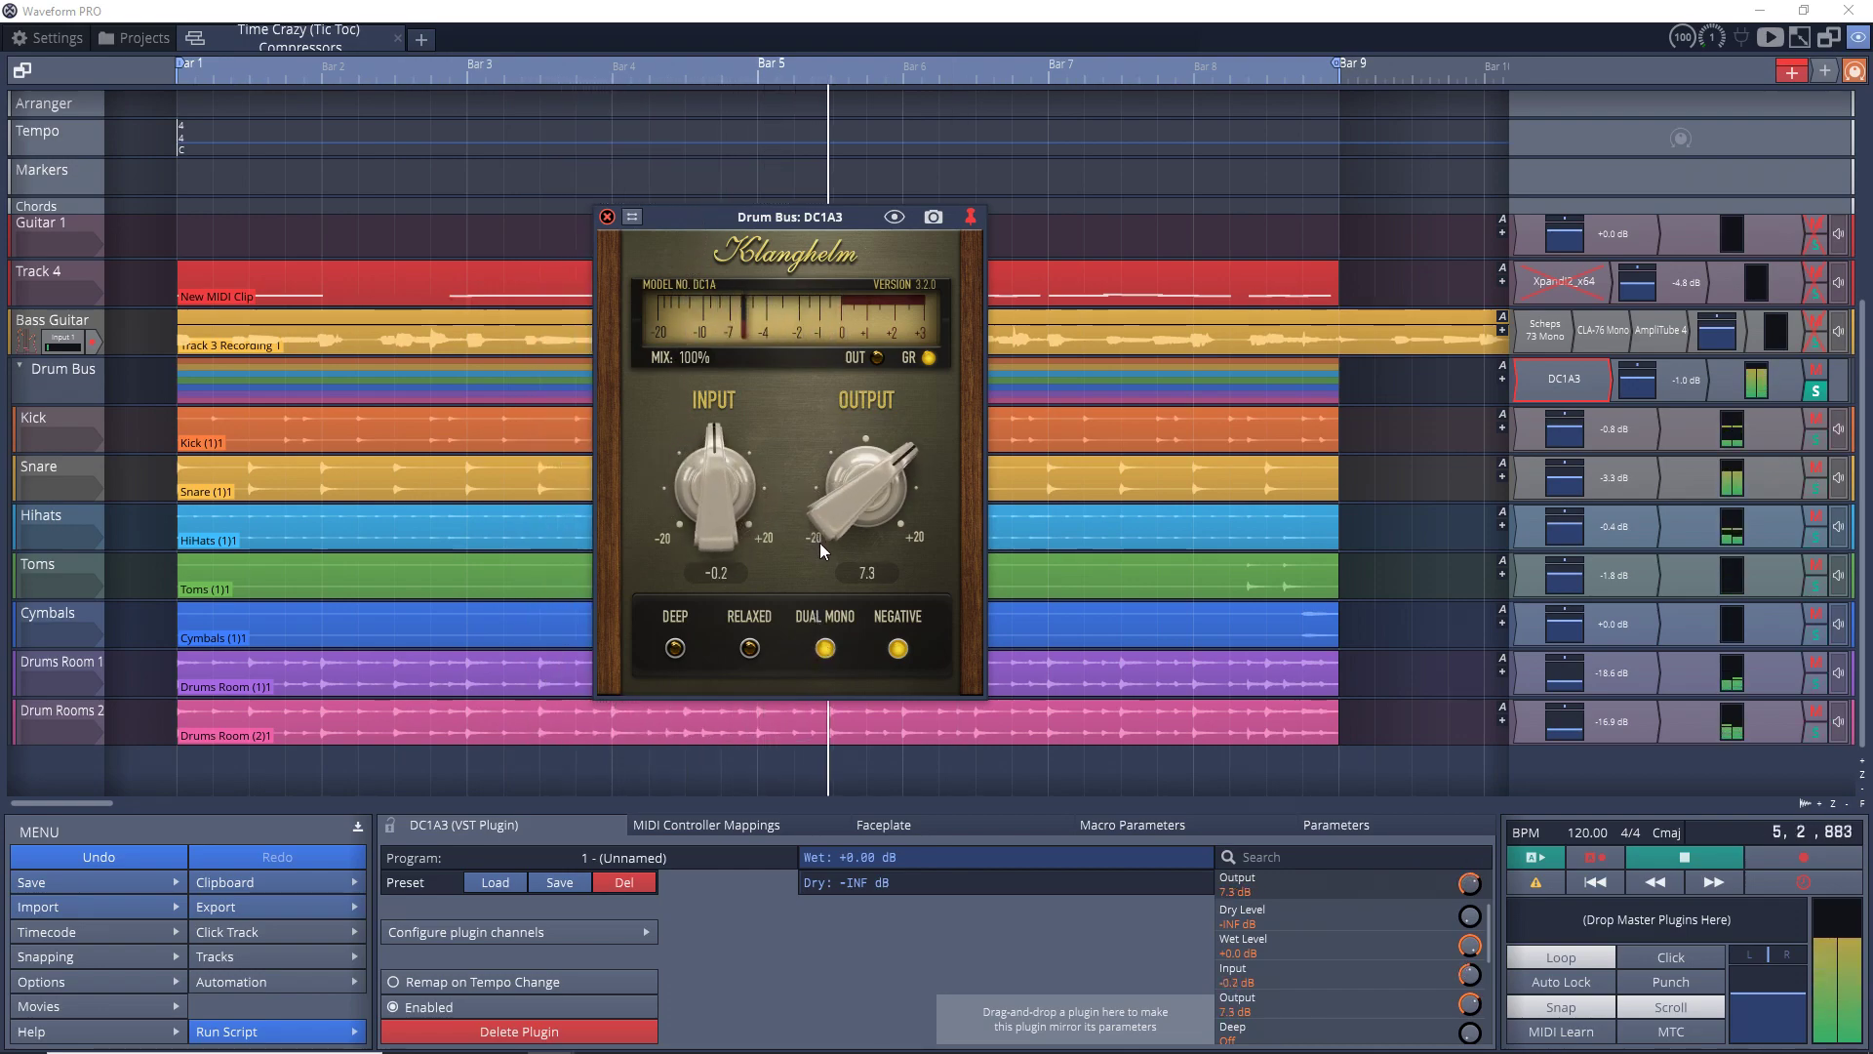
Set the DC1A3 input to 13.3 and bring the output back to about 8.
{"action": "left_click_drag", "start_coordinate": [667, 493], "coordinate": [667, 477]}
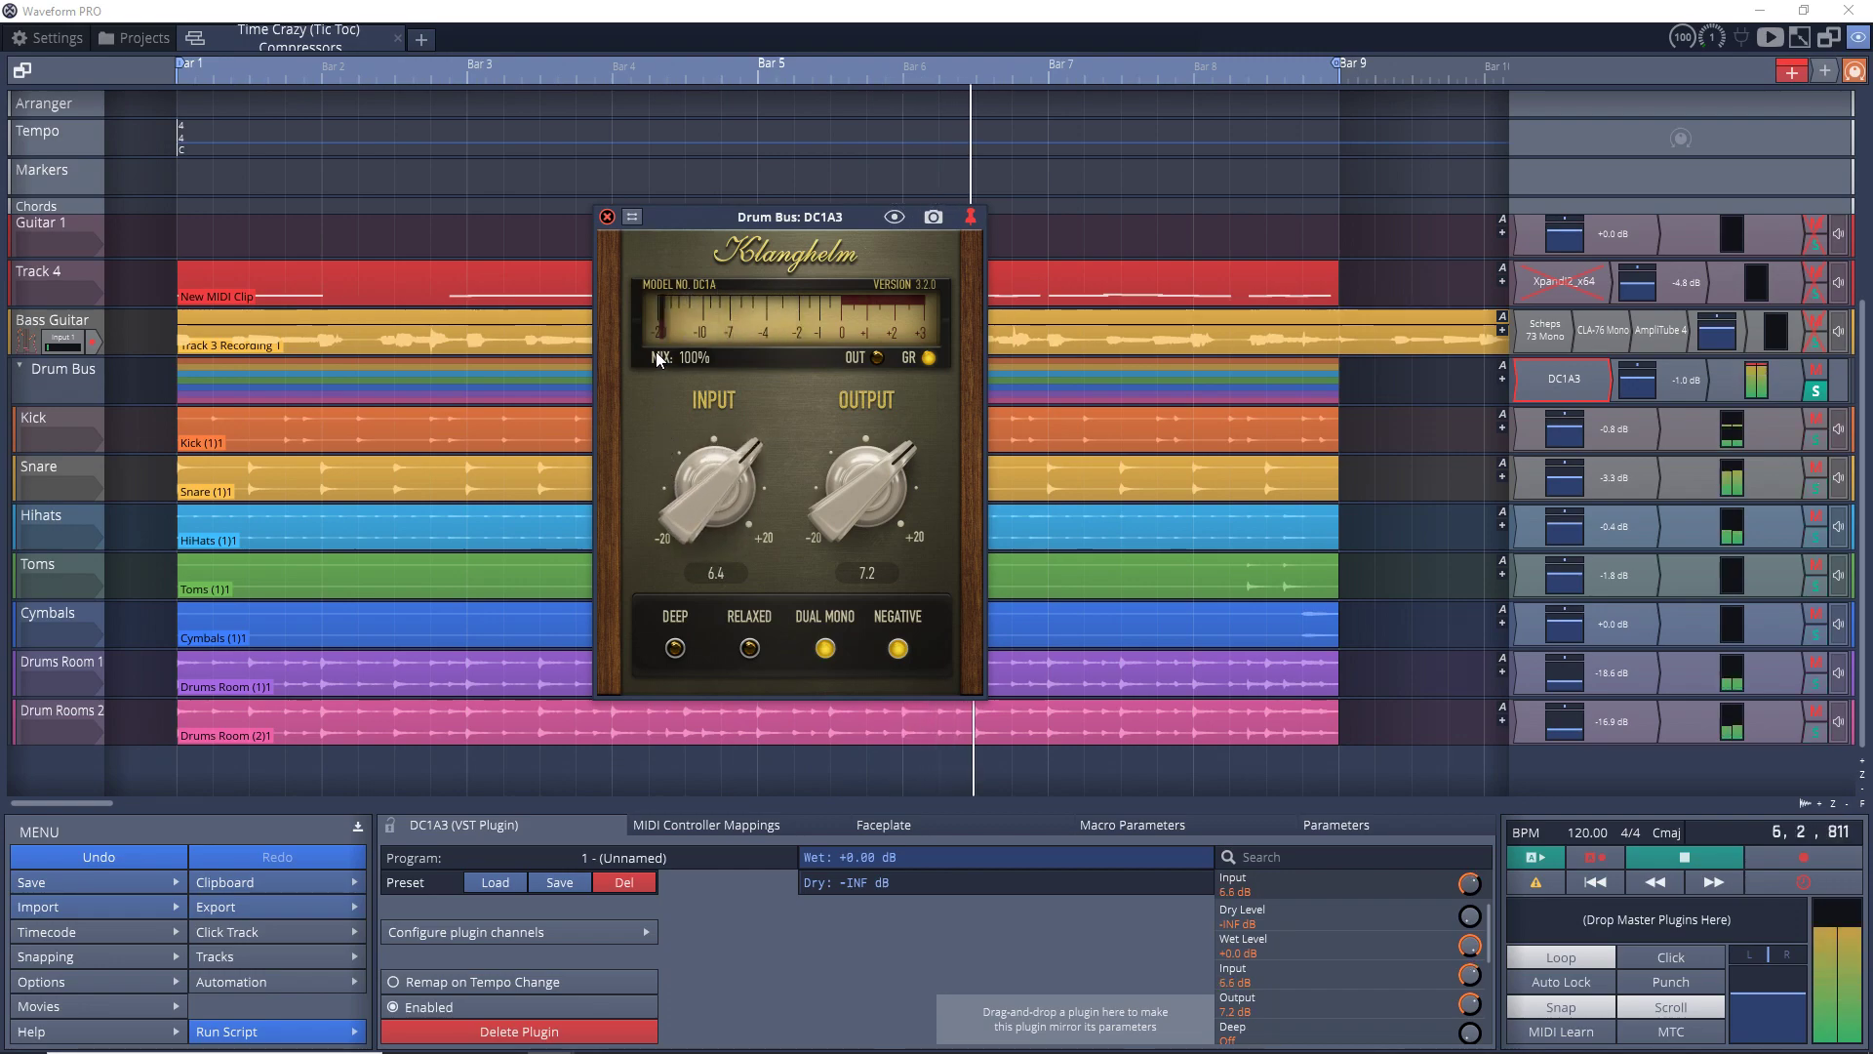
{"action": "left_click_drag", "start_coordinate": [657, 358], "coordinate": [661, 189]}
{"action": "left_click", "coordinate": [871, 505]}
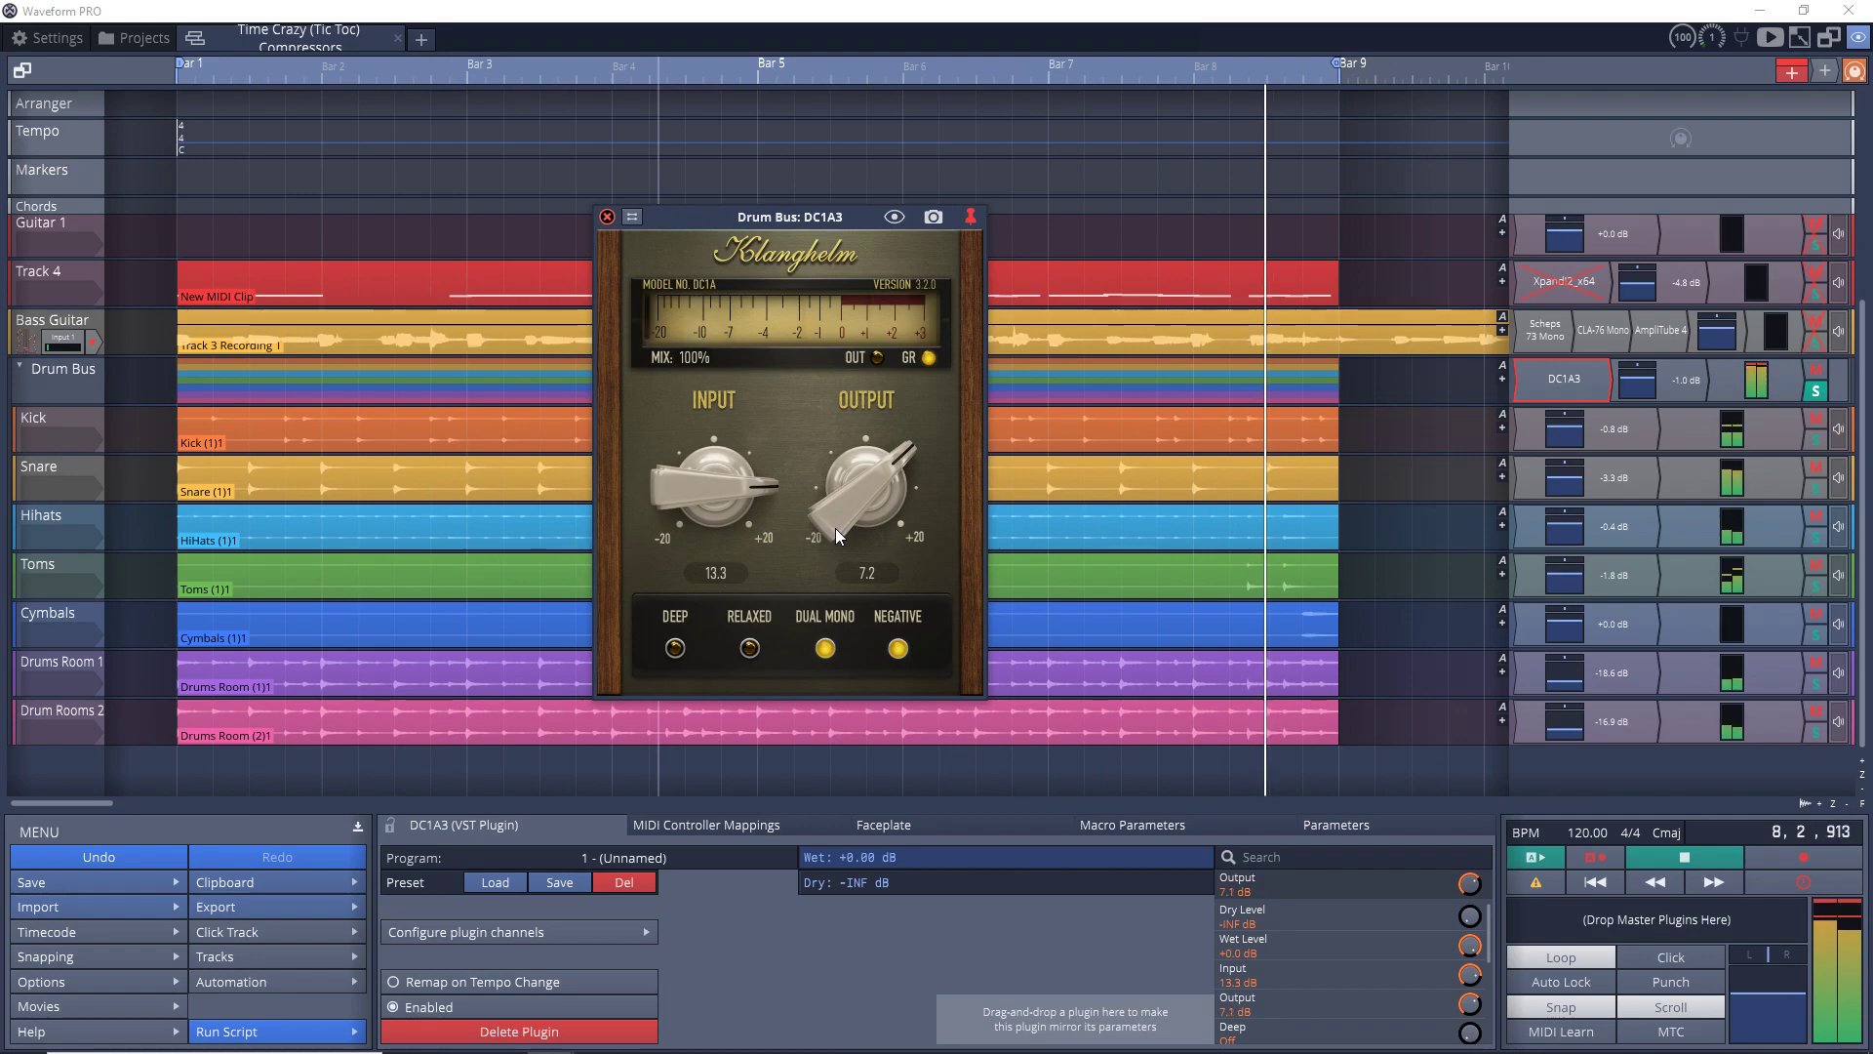
{"action": "left_click_drag", "start_coordinate": [836, 527], "coordinate": [857, 631]}
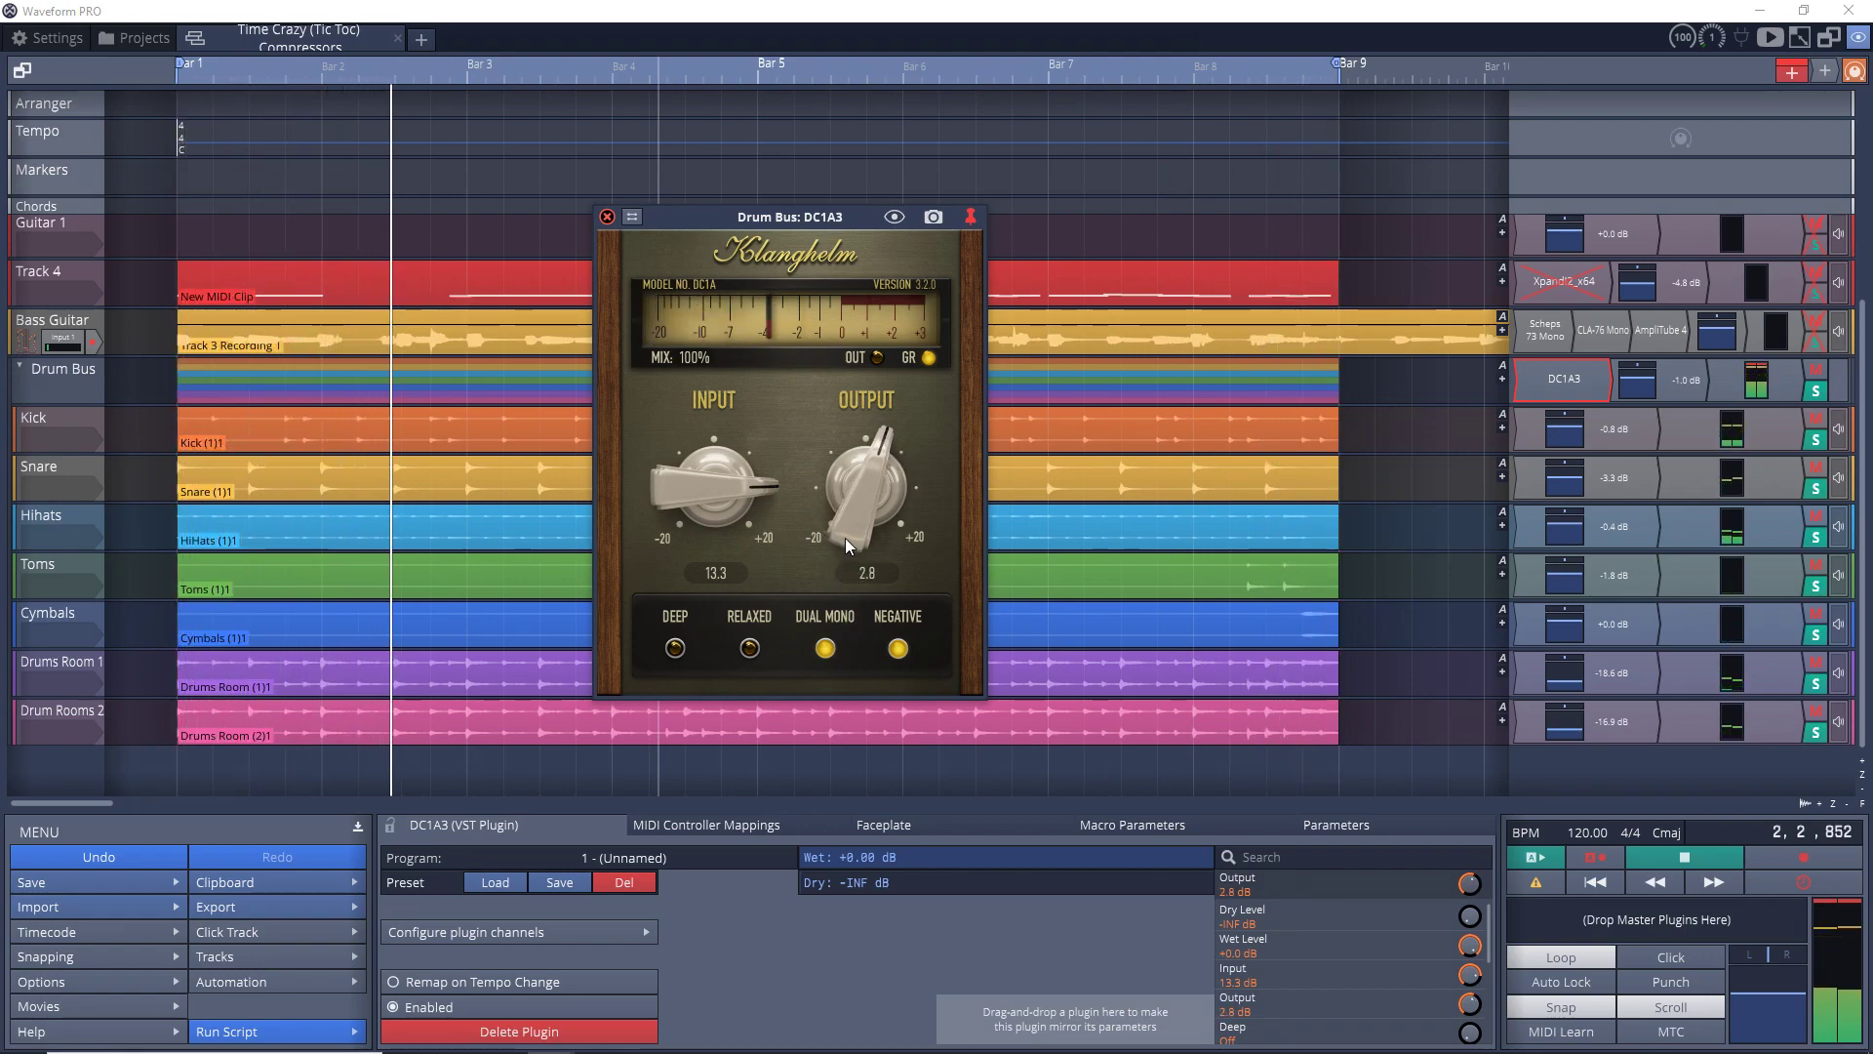
{"action": "left_click_drag", "start_coordinate": [845, 538], "coordinate": [788, 429]}
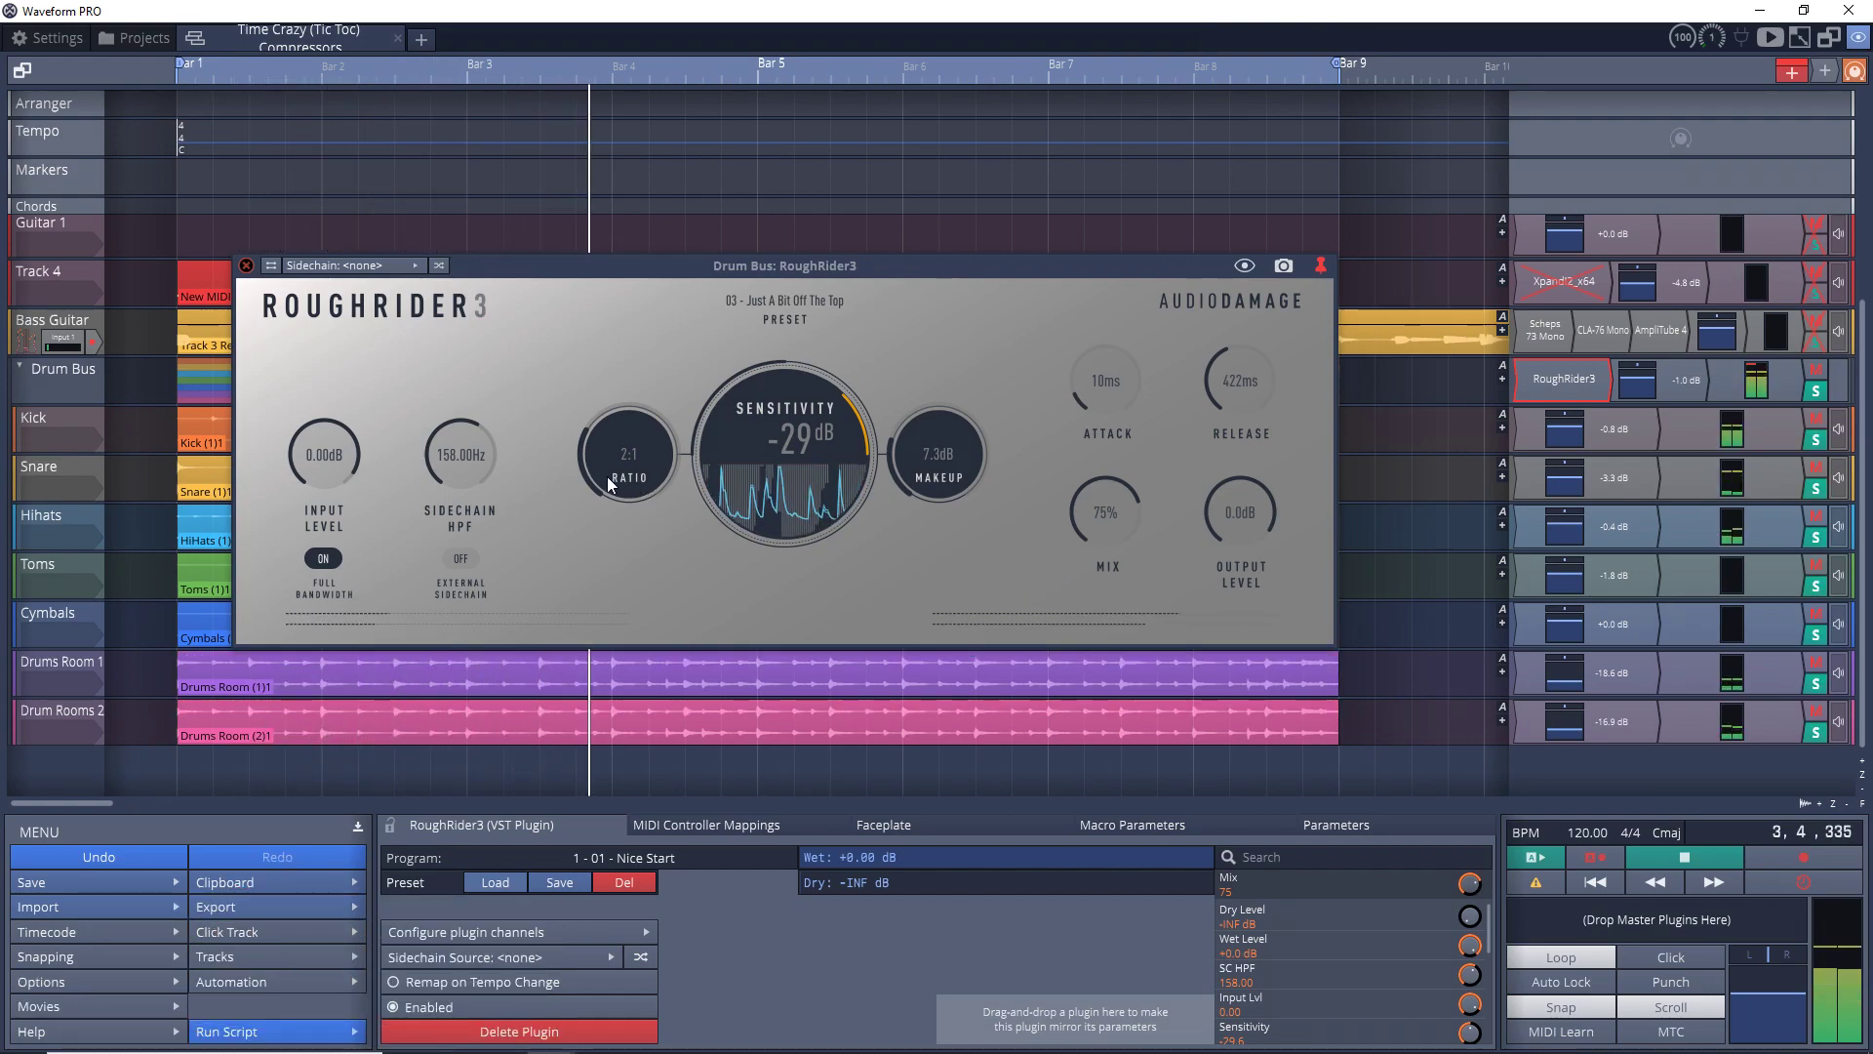
Tune RoughRider3: input 5 dB, makeup 8 dB, attack 40 ms, release 192 ms, mix 58%.
{"action": "left_click_drag", "start_coordinate": [292, 475], "coordinate": [295, 418]}
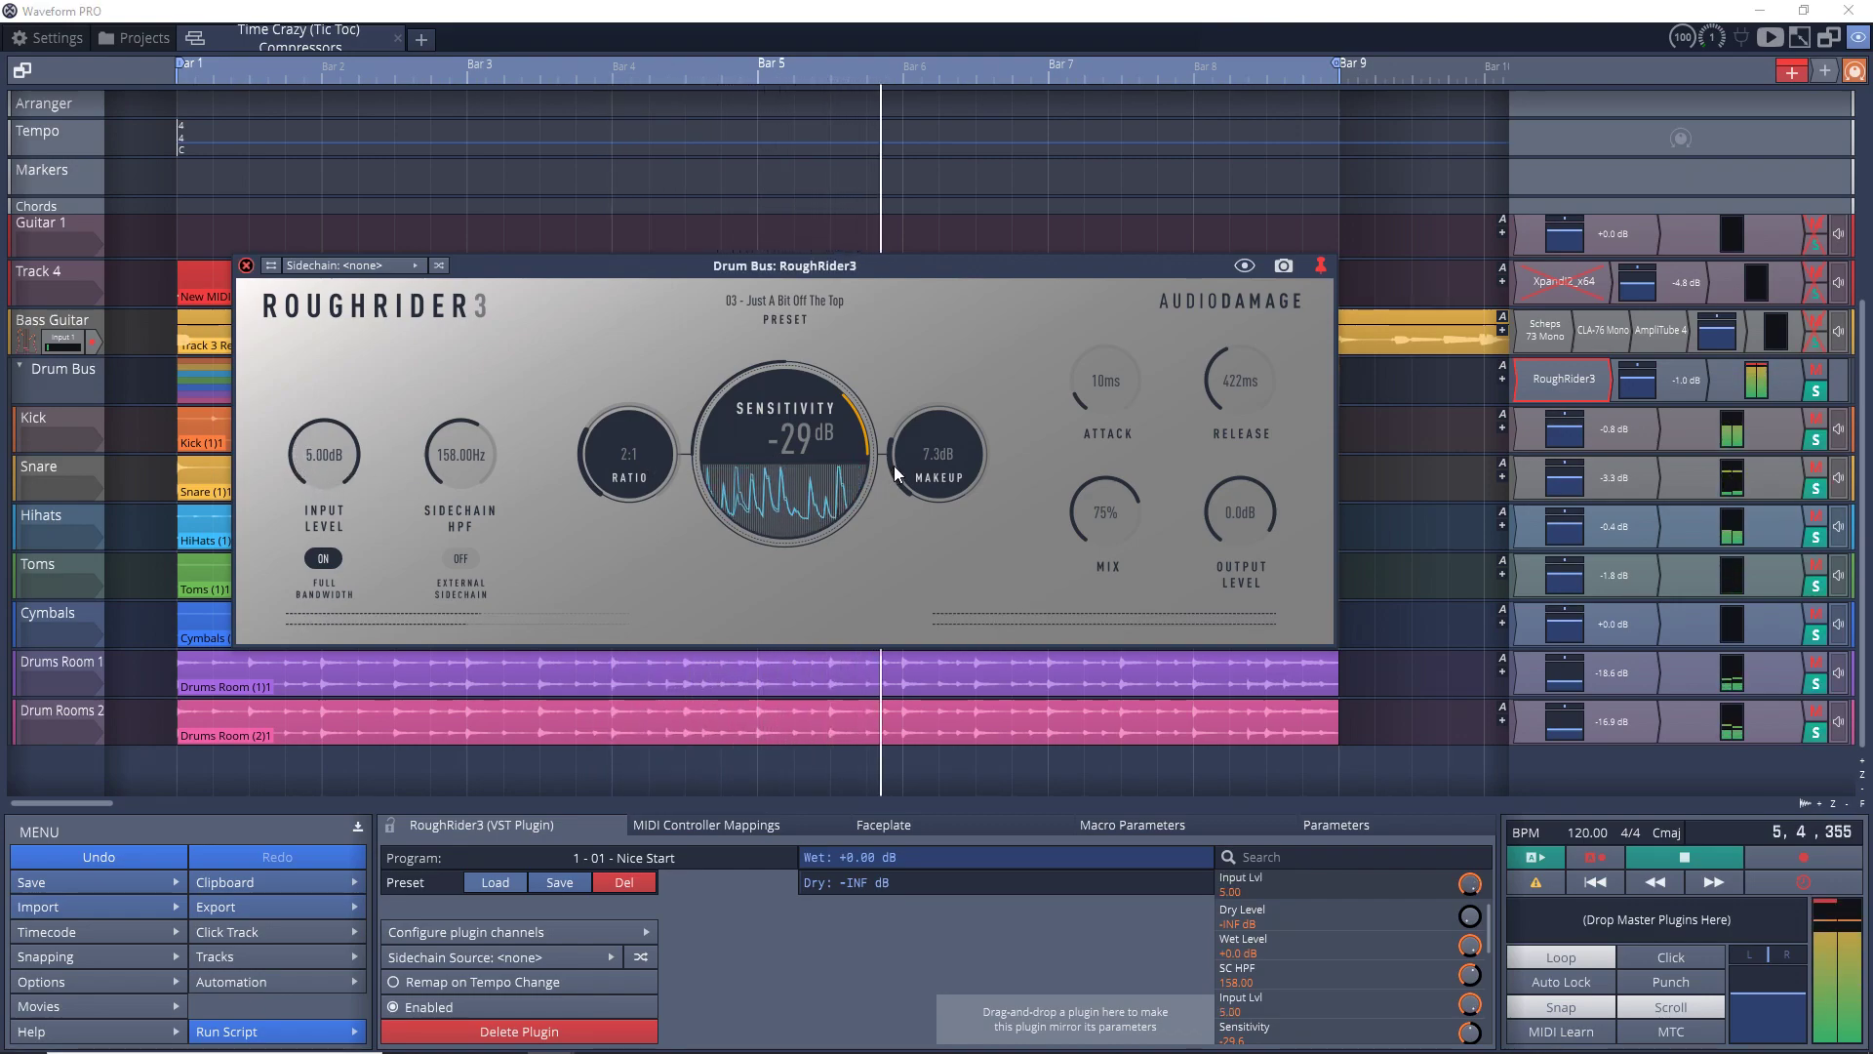
{"action": "left_click_drag", "start_coordinate": [906, 459], "coordinate": [906, 481]}
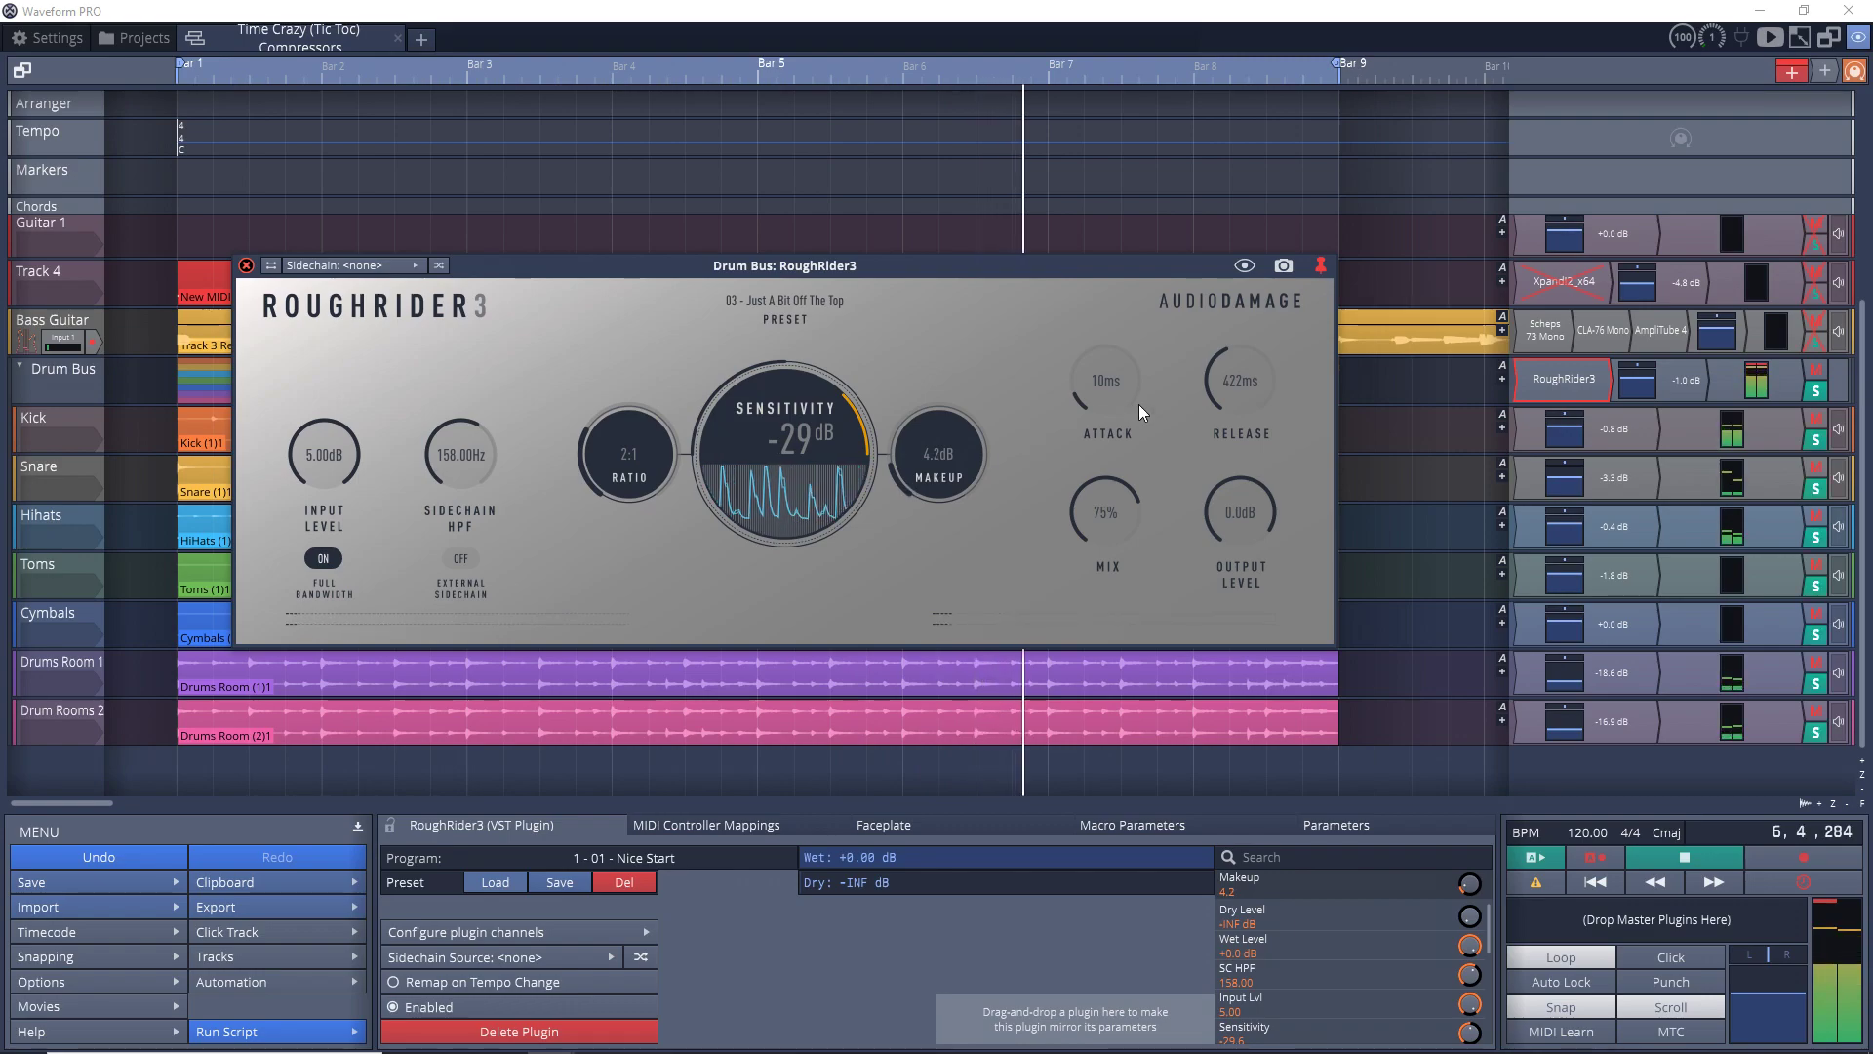
{"action": "left_click", "coordinate": [1084, 397]}
{"action": "left_click_drag", "start_coordinate": [1055, 331], "coordinate": [1048, 292]}
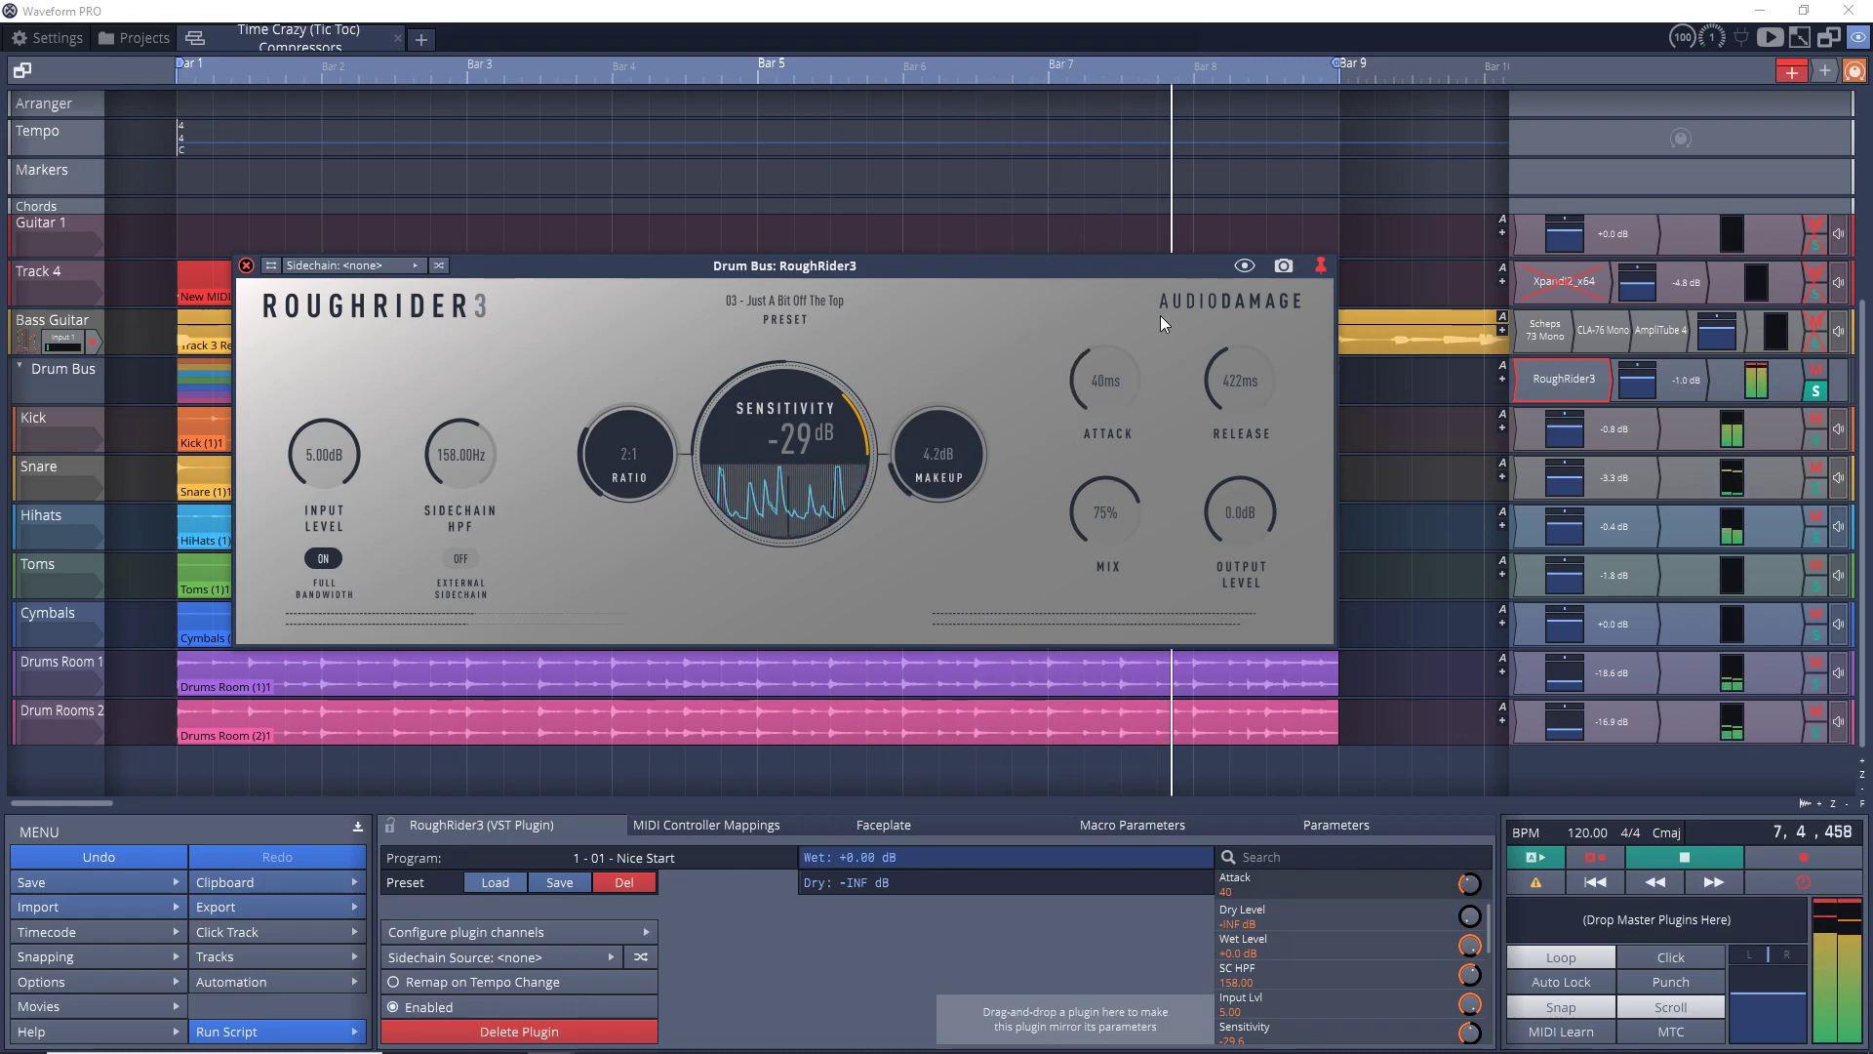
{"action": "left_click_drag", "start_coordinate": [1228, 359], "coordinate": [1181, 415]}
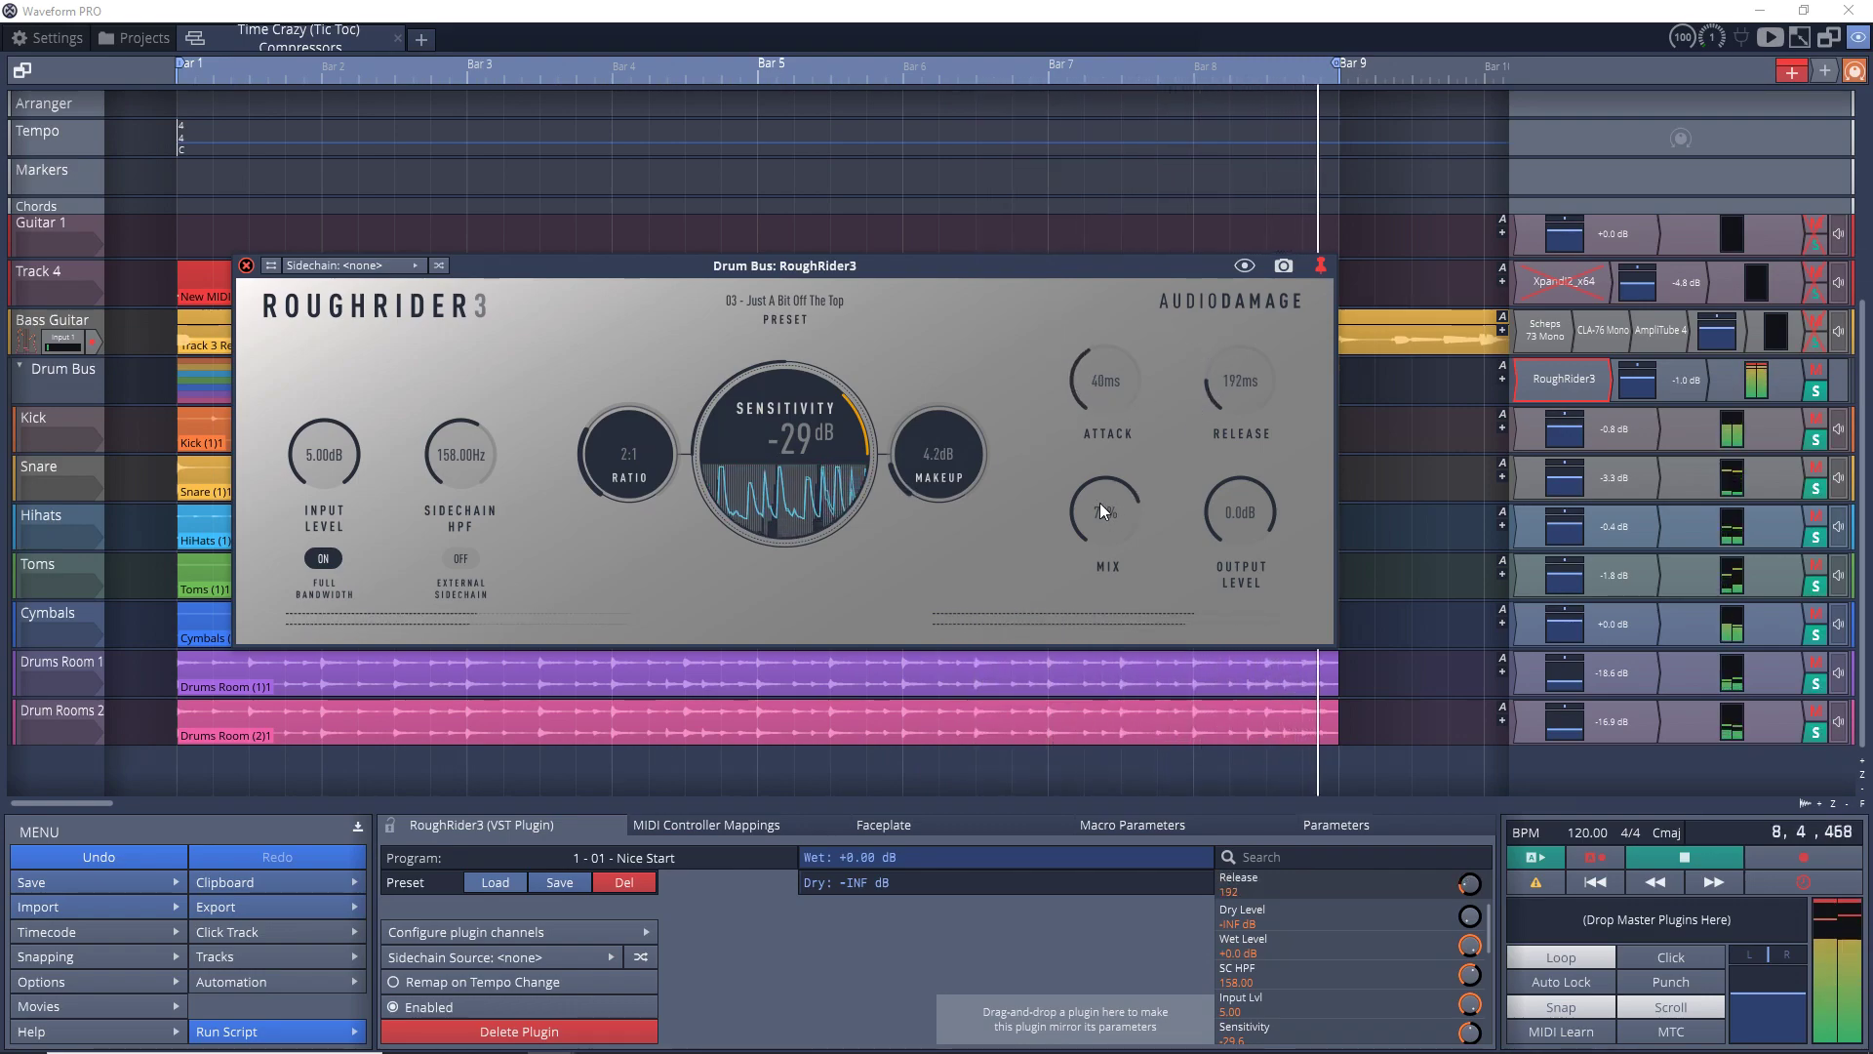
{"action": "left_click_drag", "start_coordinate": [1100, 502], "coordinate": [1081, 514]}
{"action": "left_click_drag", "start_coordinate": [1217, 529], "coordinate": [1202, 502]}
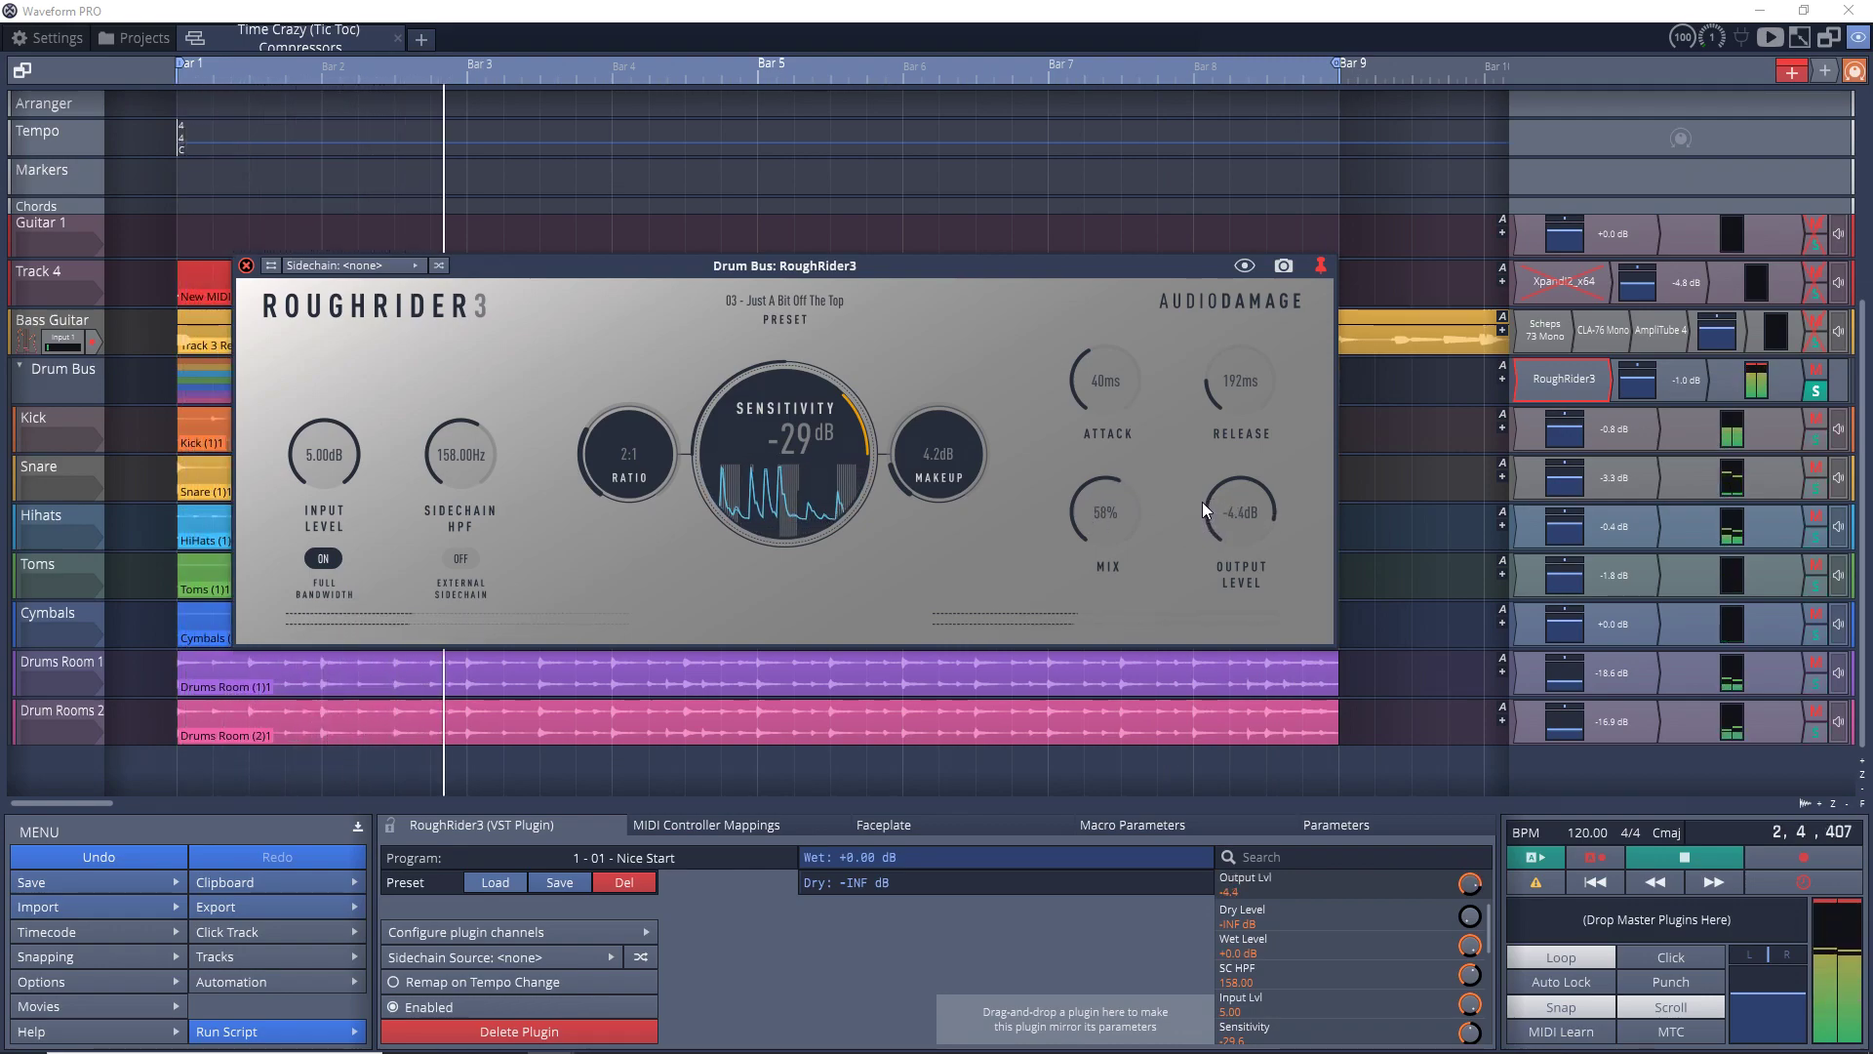
{"action": "left_click", "coordinate": [918, 469]}
{"action": "left_click_drag", "start_coordinate": [918, 471], "coordinate": [906, 429]}
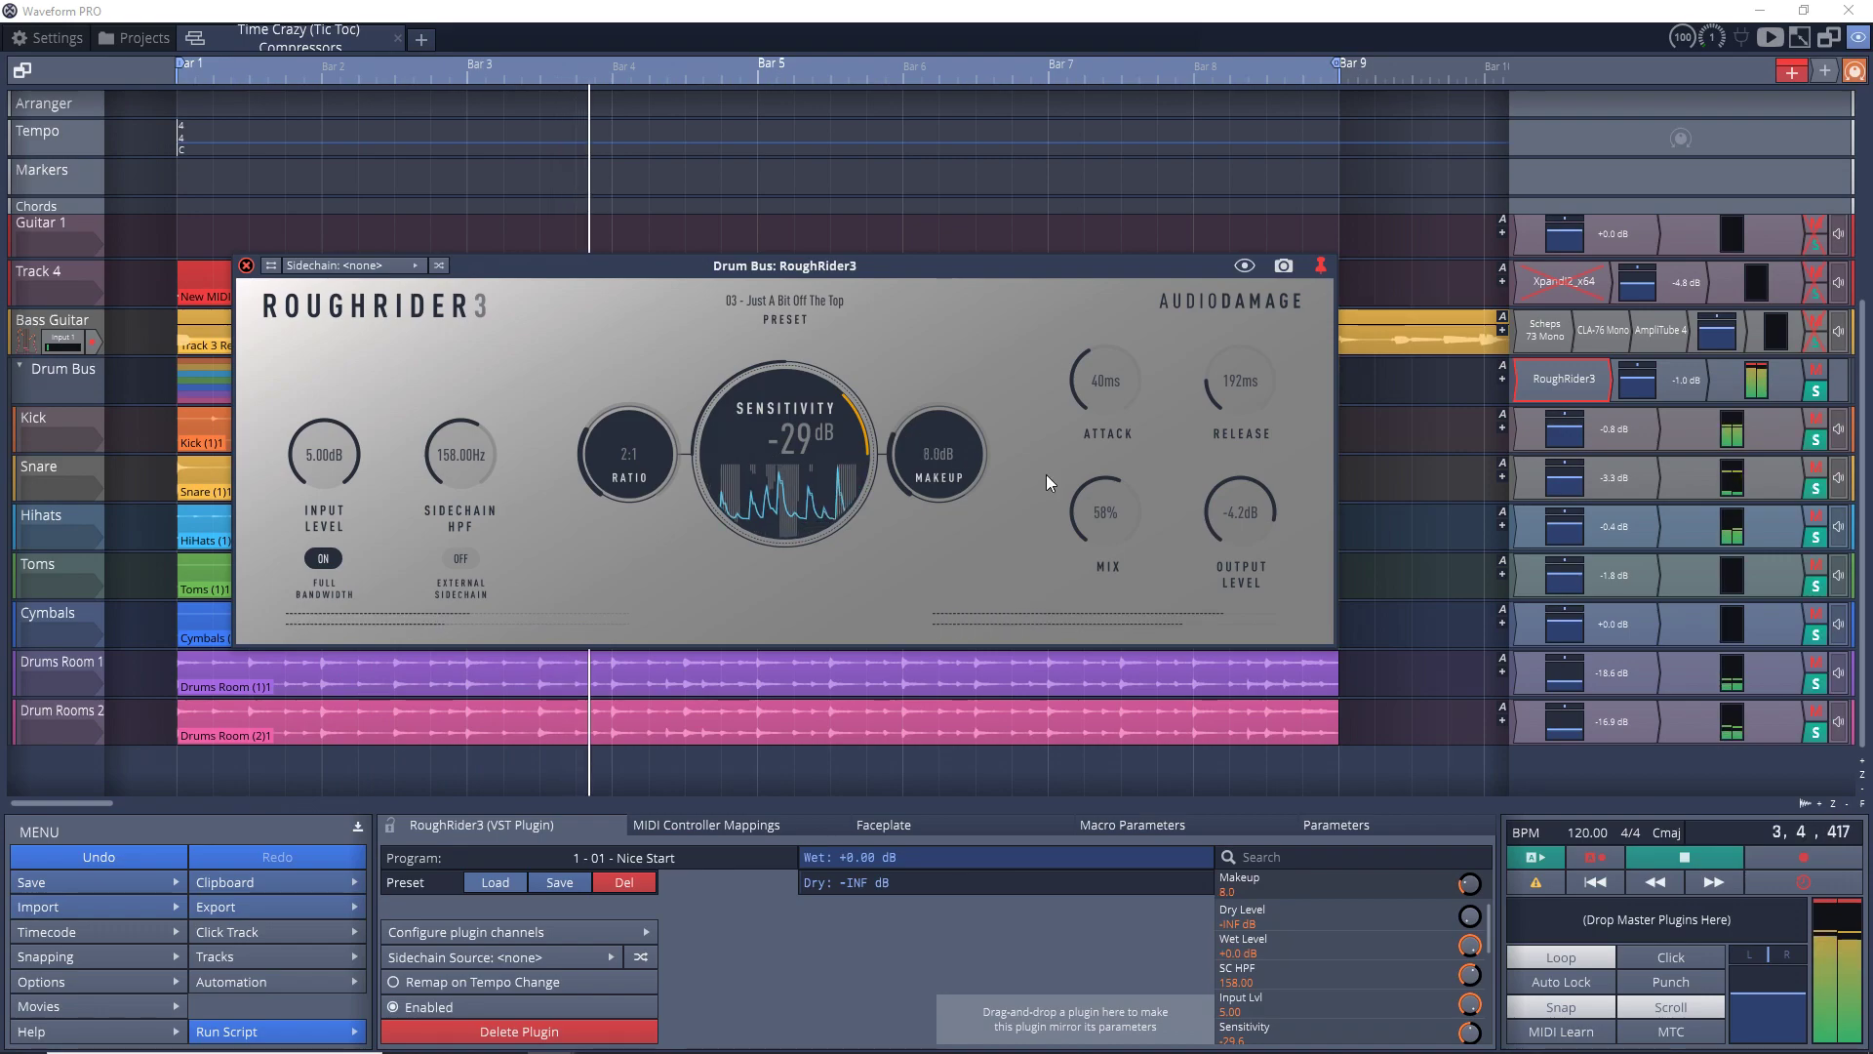
{"action": "mouse_move", "coordinate": [1226, 498]}
{"action": "left_mouse_down"}
{"action": "mouse_move", "coordinate": [1216, 521]}
{"action": "mouse_move", "coordinate": [1214, 489]}
{"action": "left_mouse_up"}
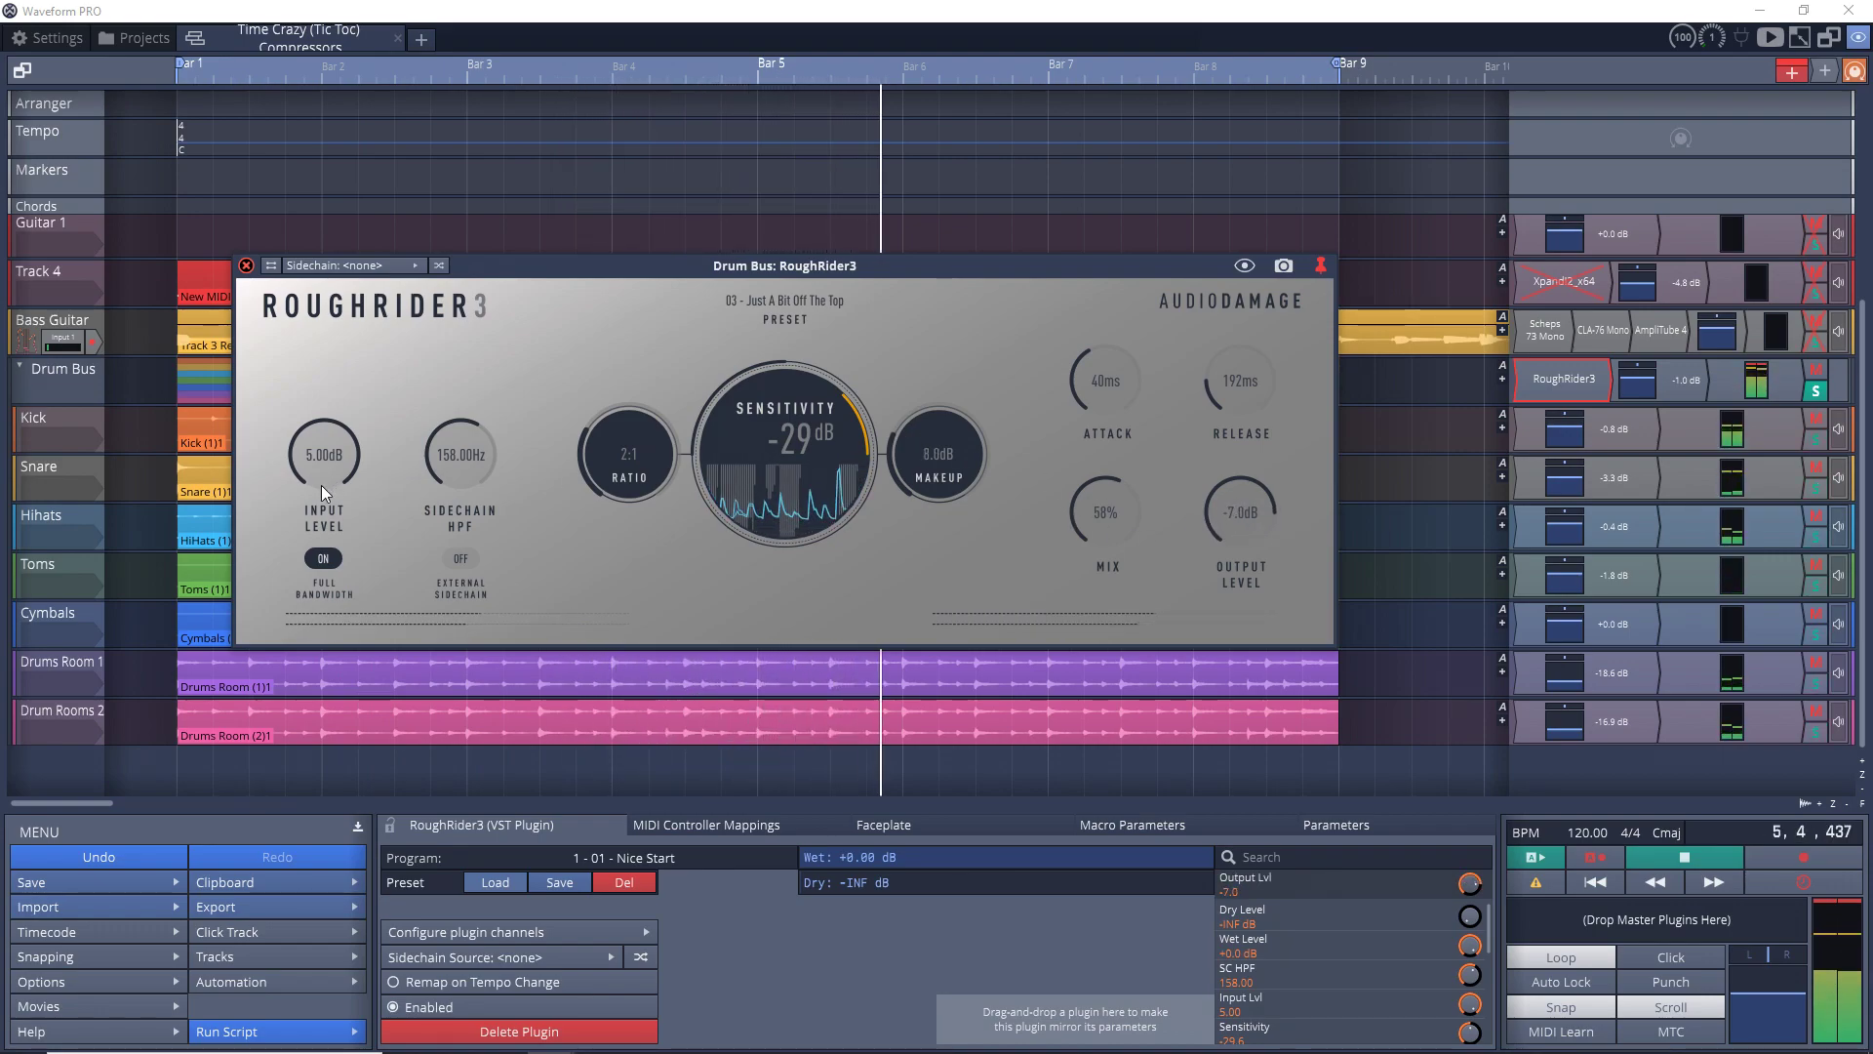
Toggle full-bandwidth detection, then set input -23.9 dB, makeup about 27 dB, output 1.3 dB.
{"action": "double_click", "coordinate": [326, 563]}
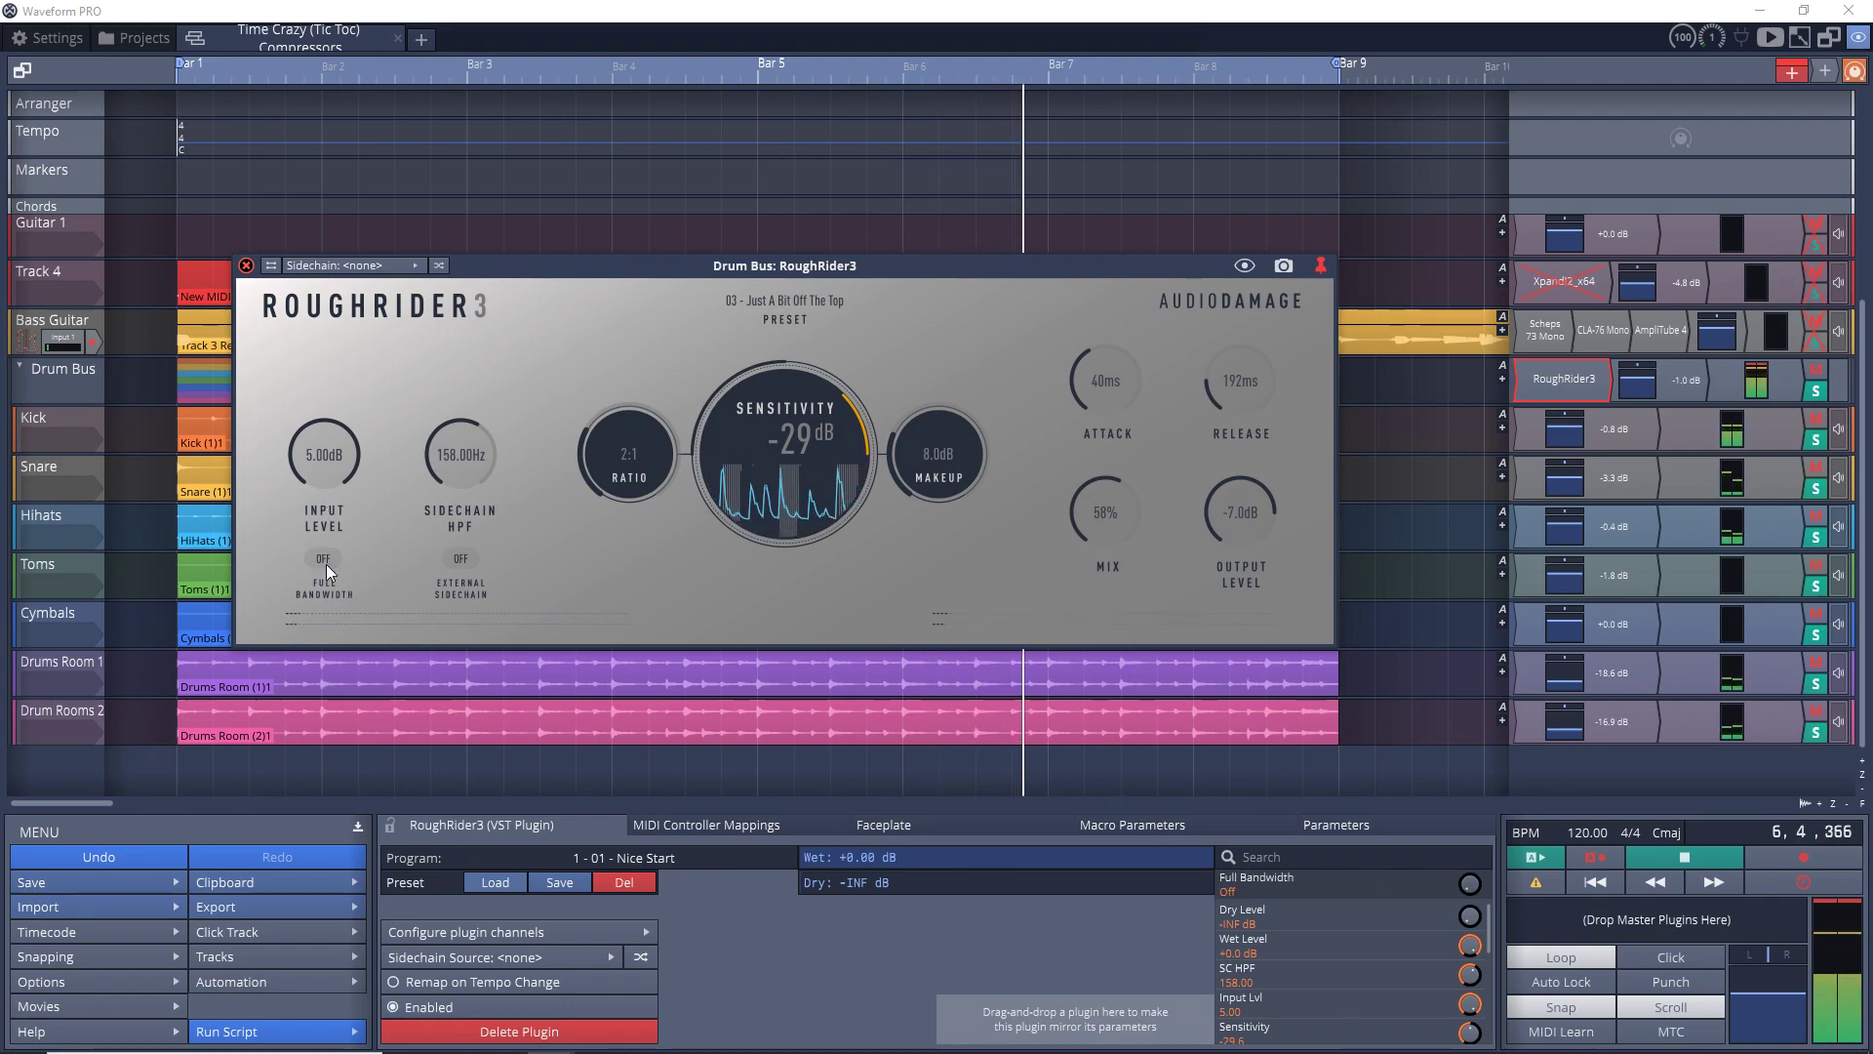
{"action": "left_click_drag", "start_coordinate": [315, 451], "coordinate": [309, 522]}
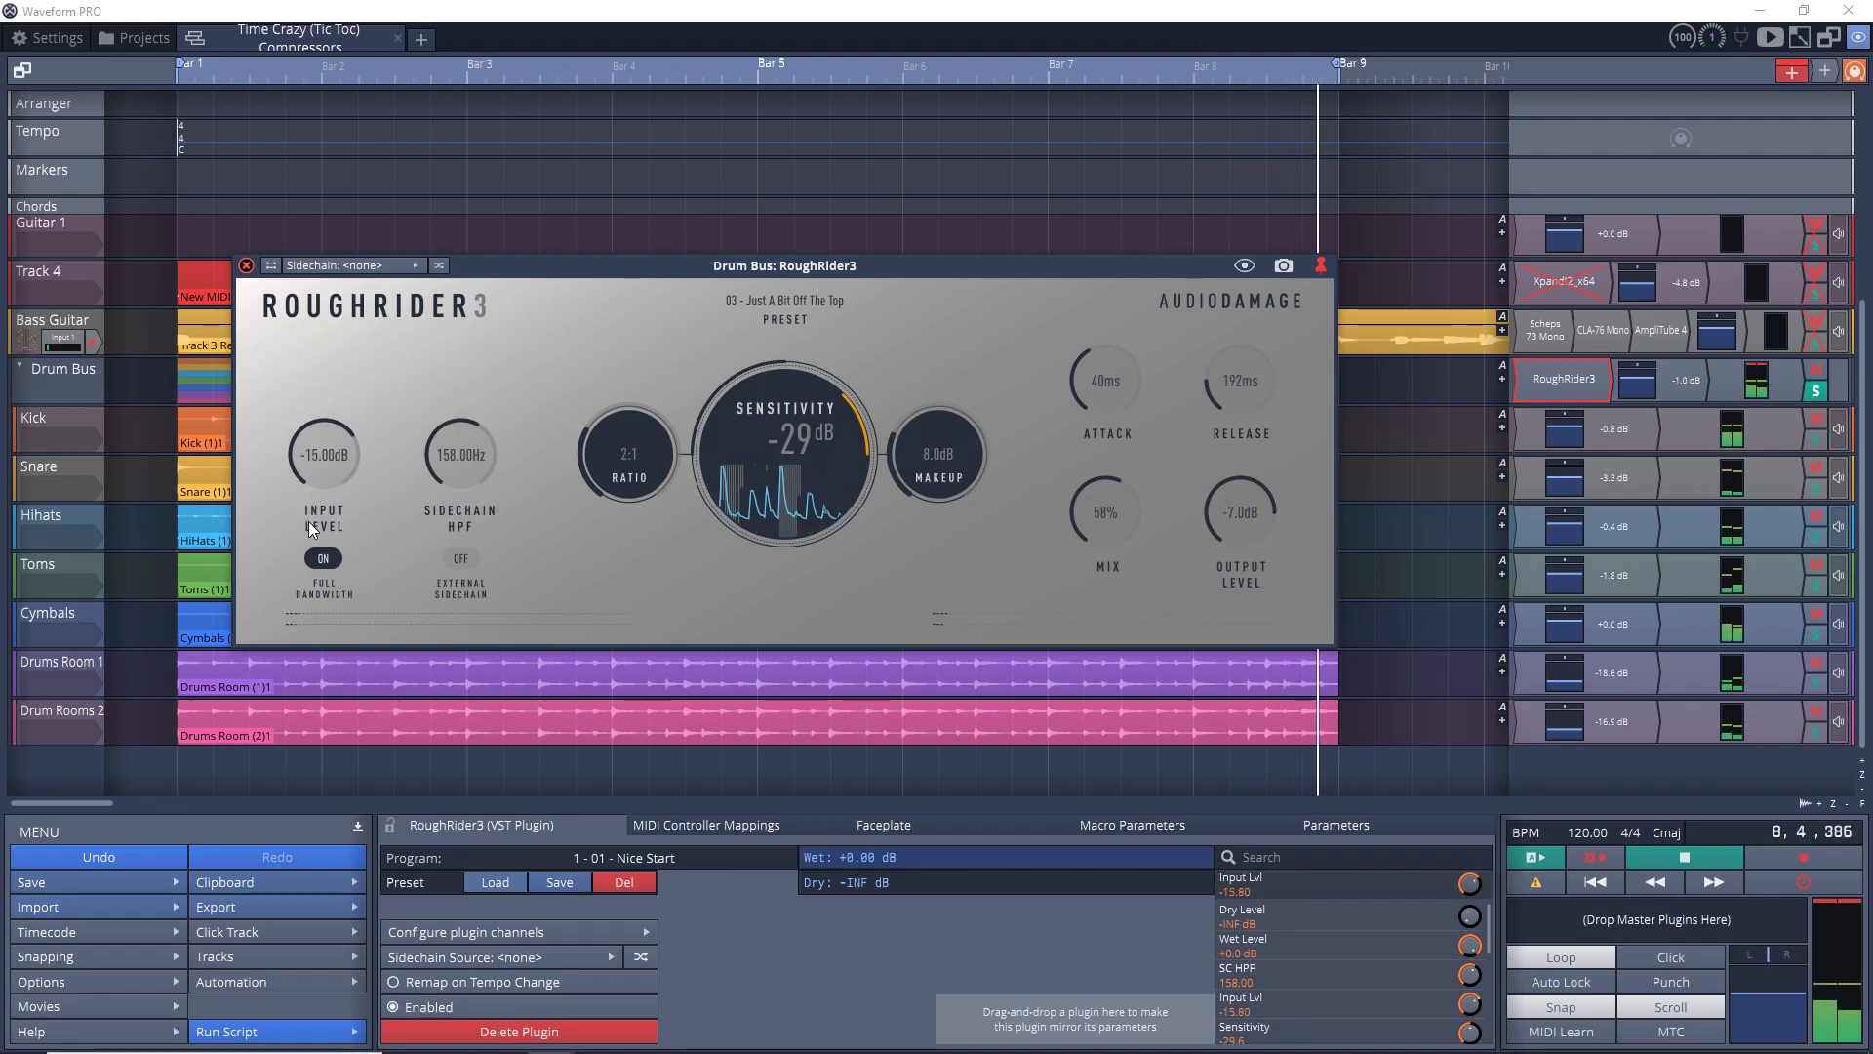
{"action": "left_click_drag", "start_coordinate": [897, 479], "coordinate": [900, 438]}
{"action": "left_click_drag", "start_coordinate": [908, 371], "coordinate": [924, 340]}
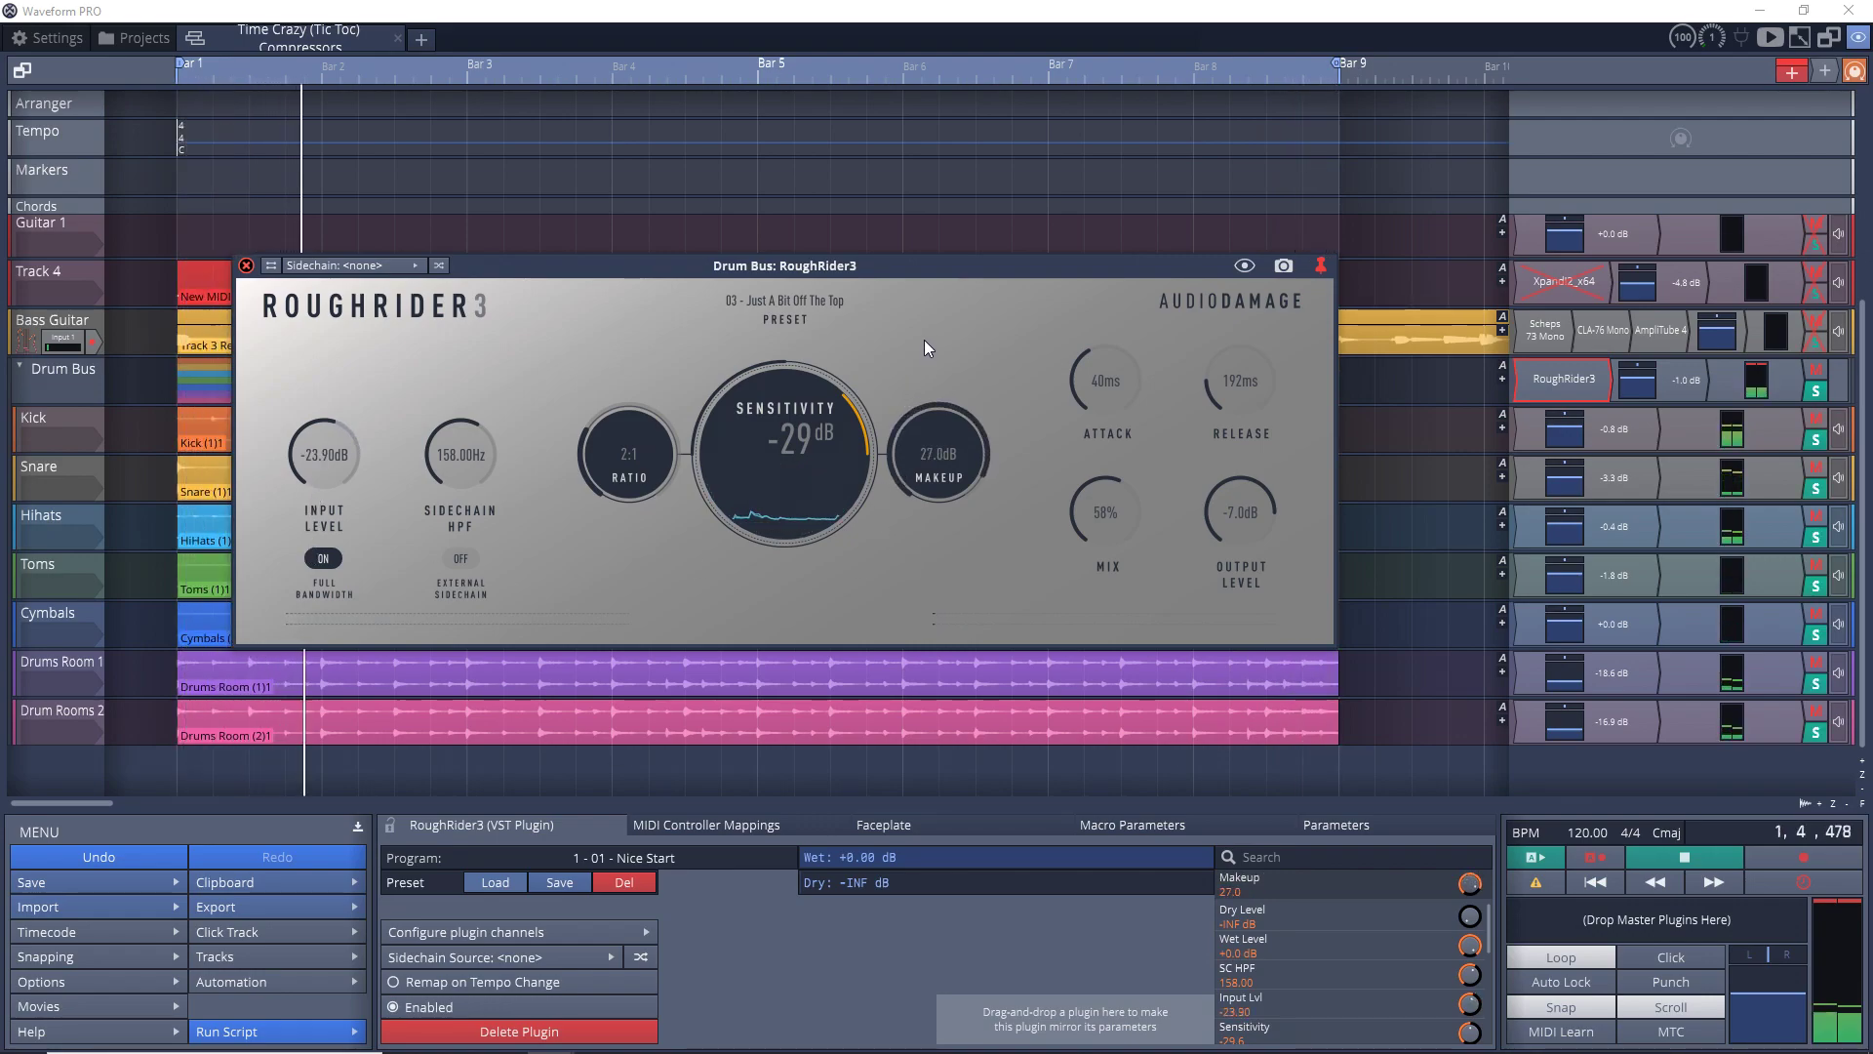
{"action": "left_click_drag", "start_coordinate": [1218, 503], "coordinate": [1229, 477]}
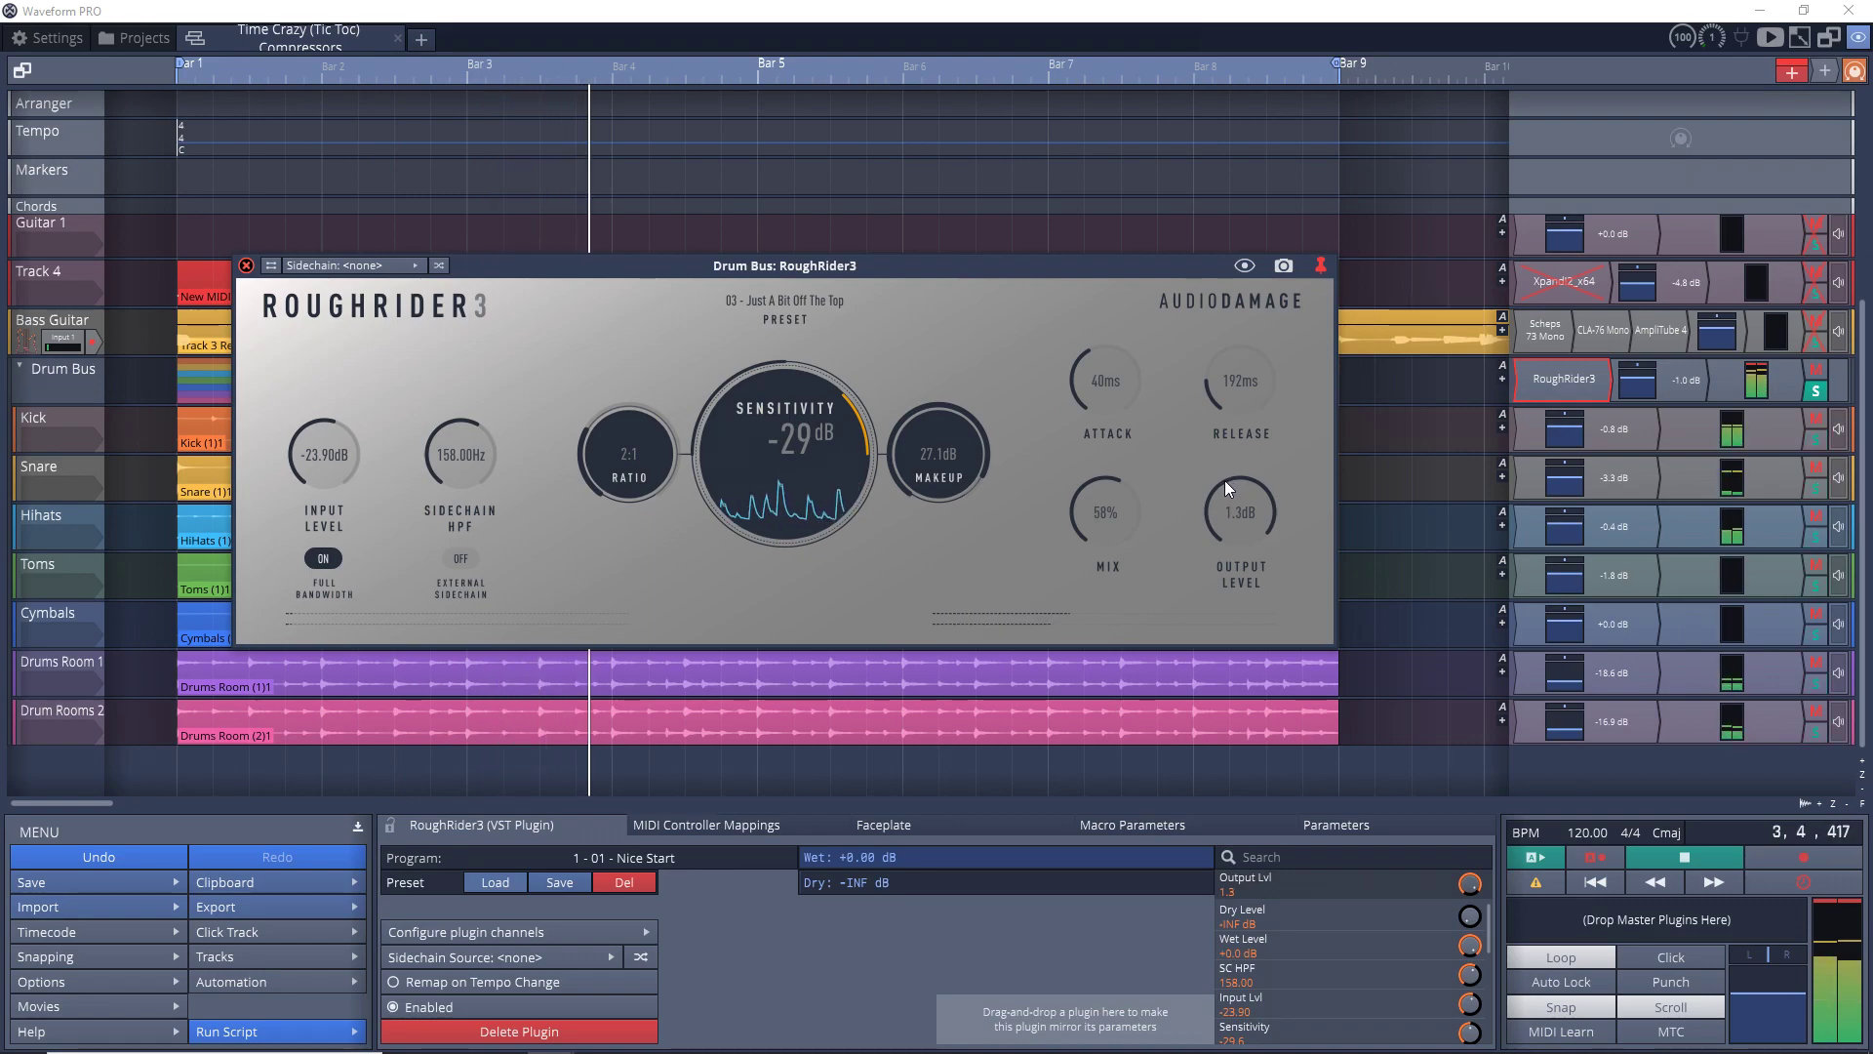
Load the 05 - Waffle Stomper preset from the RoughRider3 preset browser.
{"action": "left_click", "coordinate": [788, 307]}
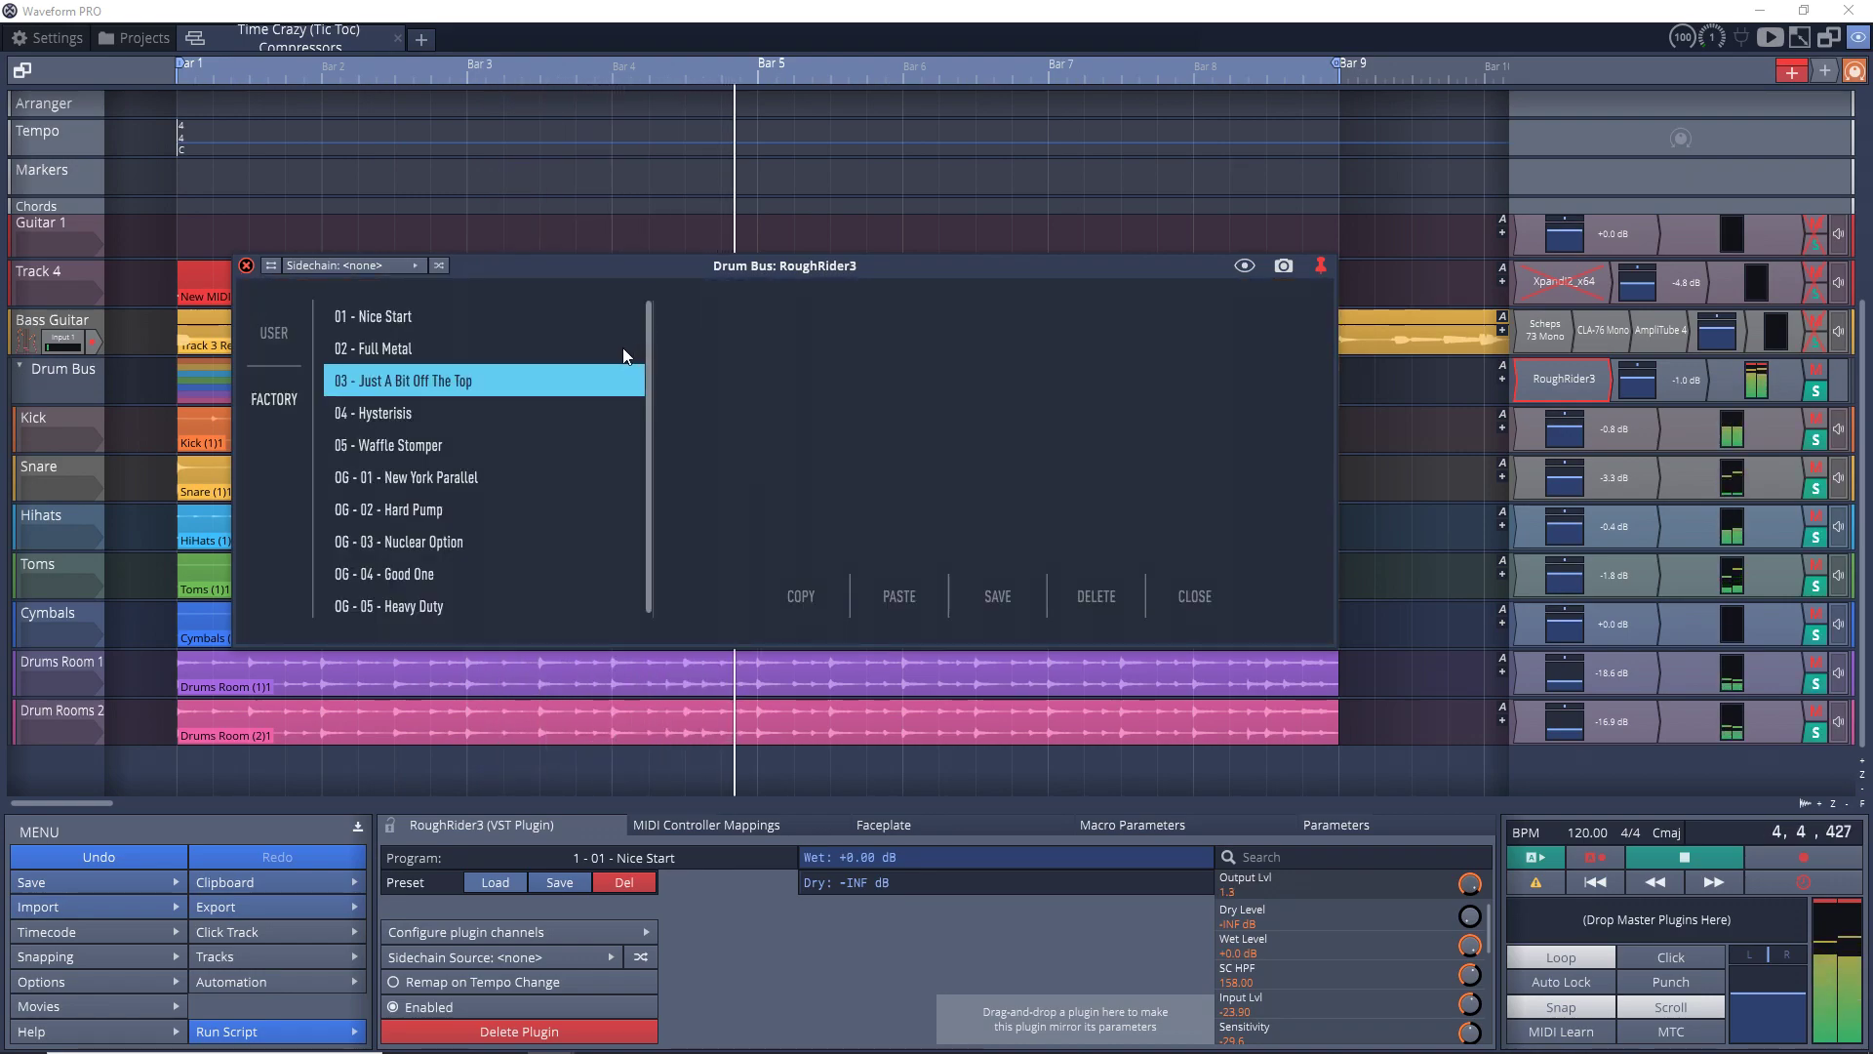
{"action": "left_click", "coordinate": [408, 318]}
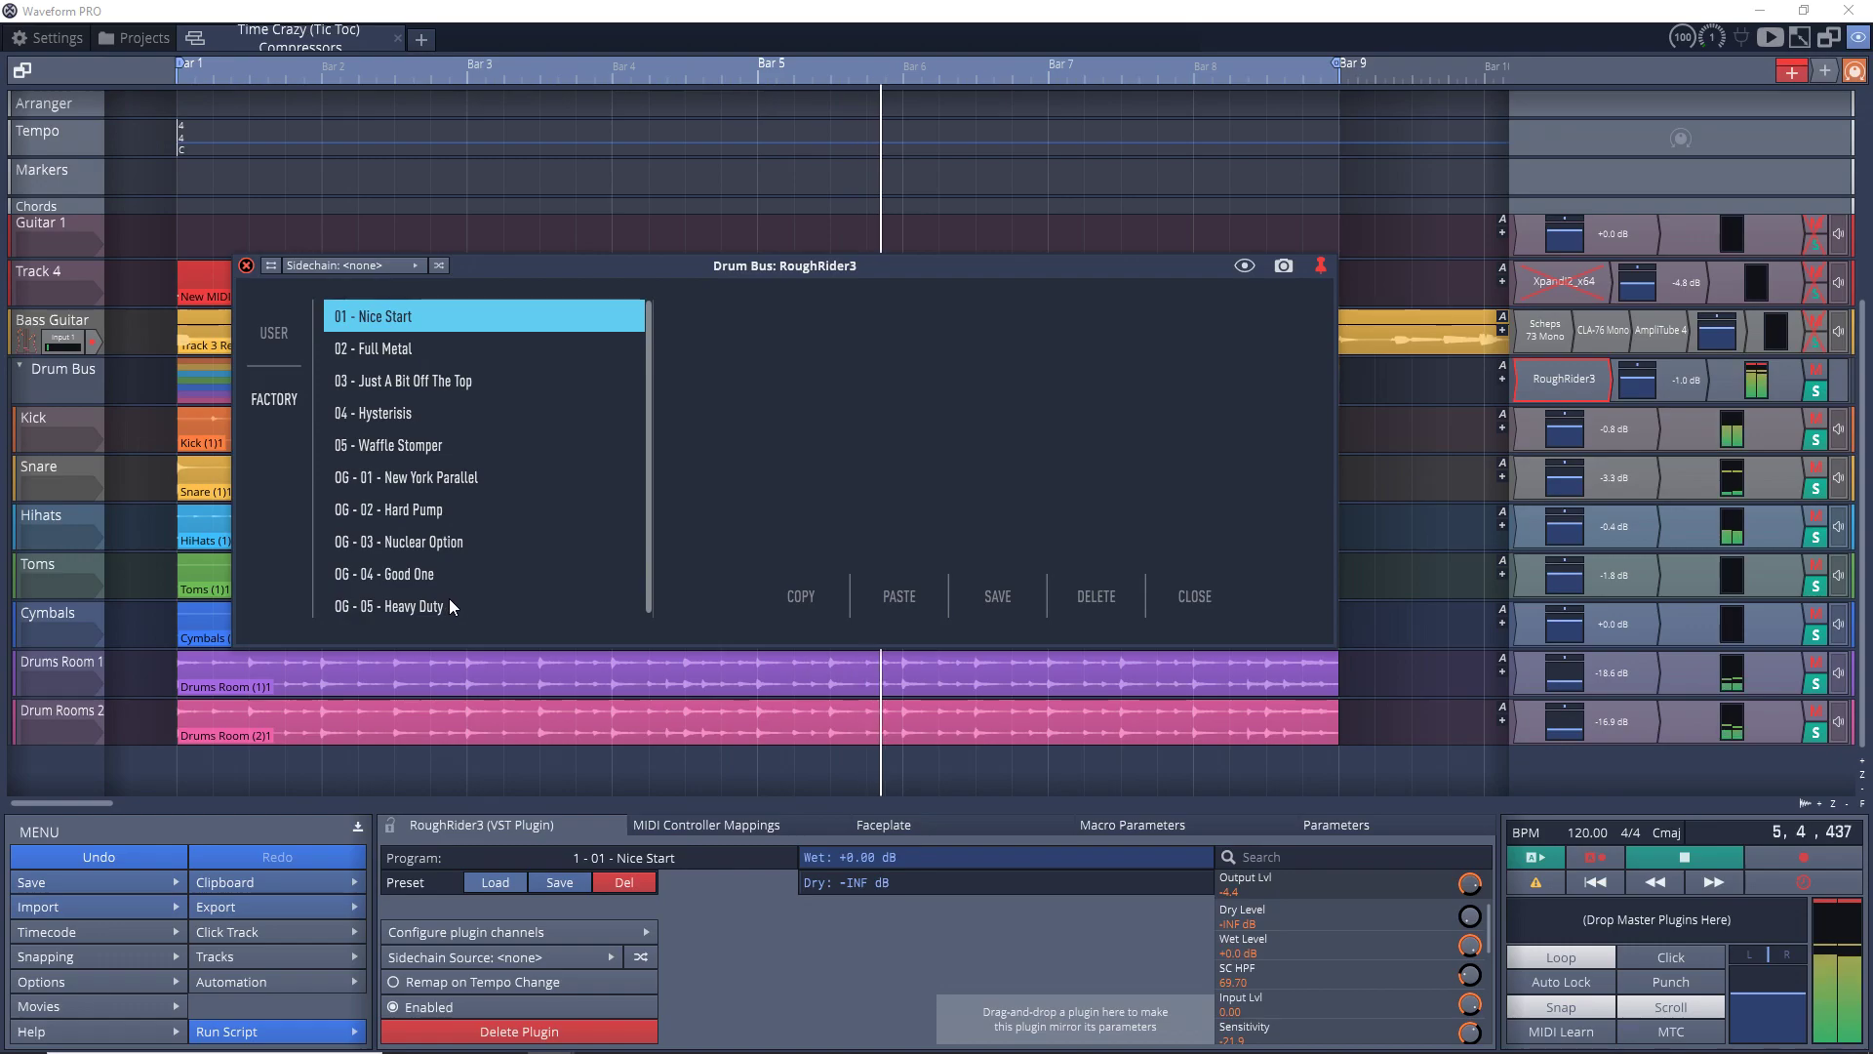
{"action": "left_click", "coordinate": [421, 450]}
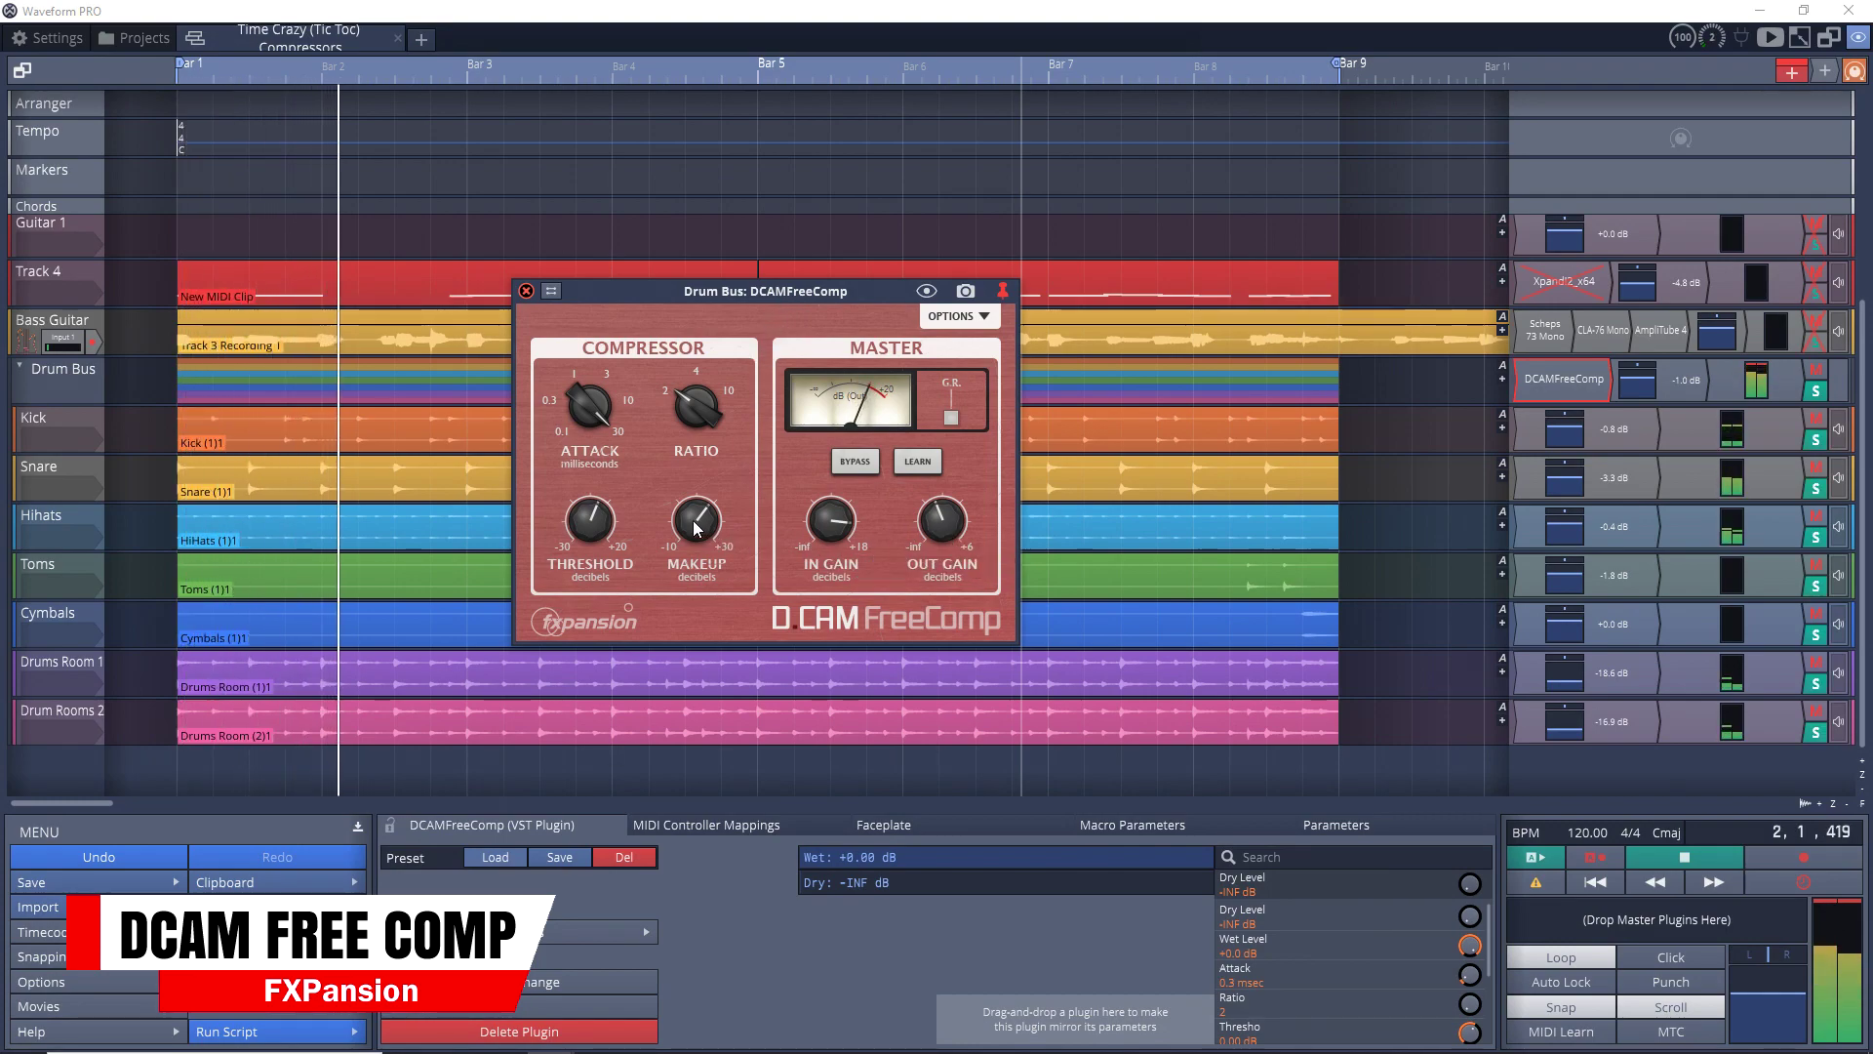
Set the DCAMFreeComp attack to about 3 msec.
{"action": "mouse_move", "coordinate": [692, 542]}
{"action": "mouse_move", "coordinate": [922, 496]}
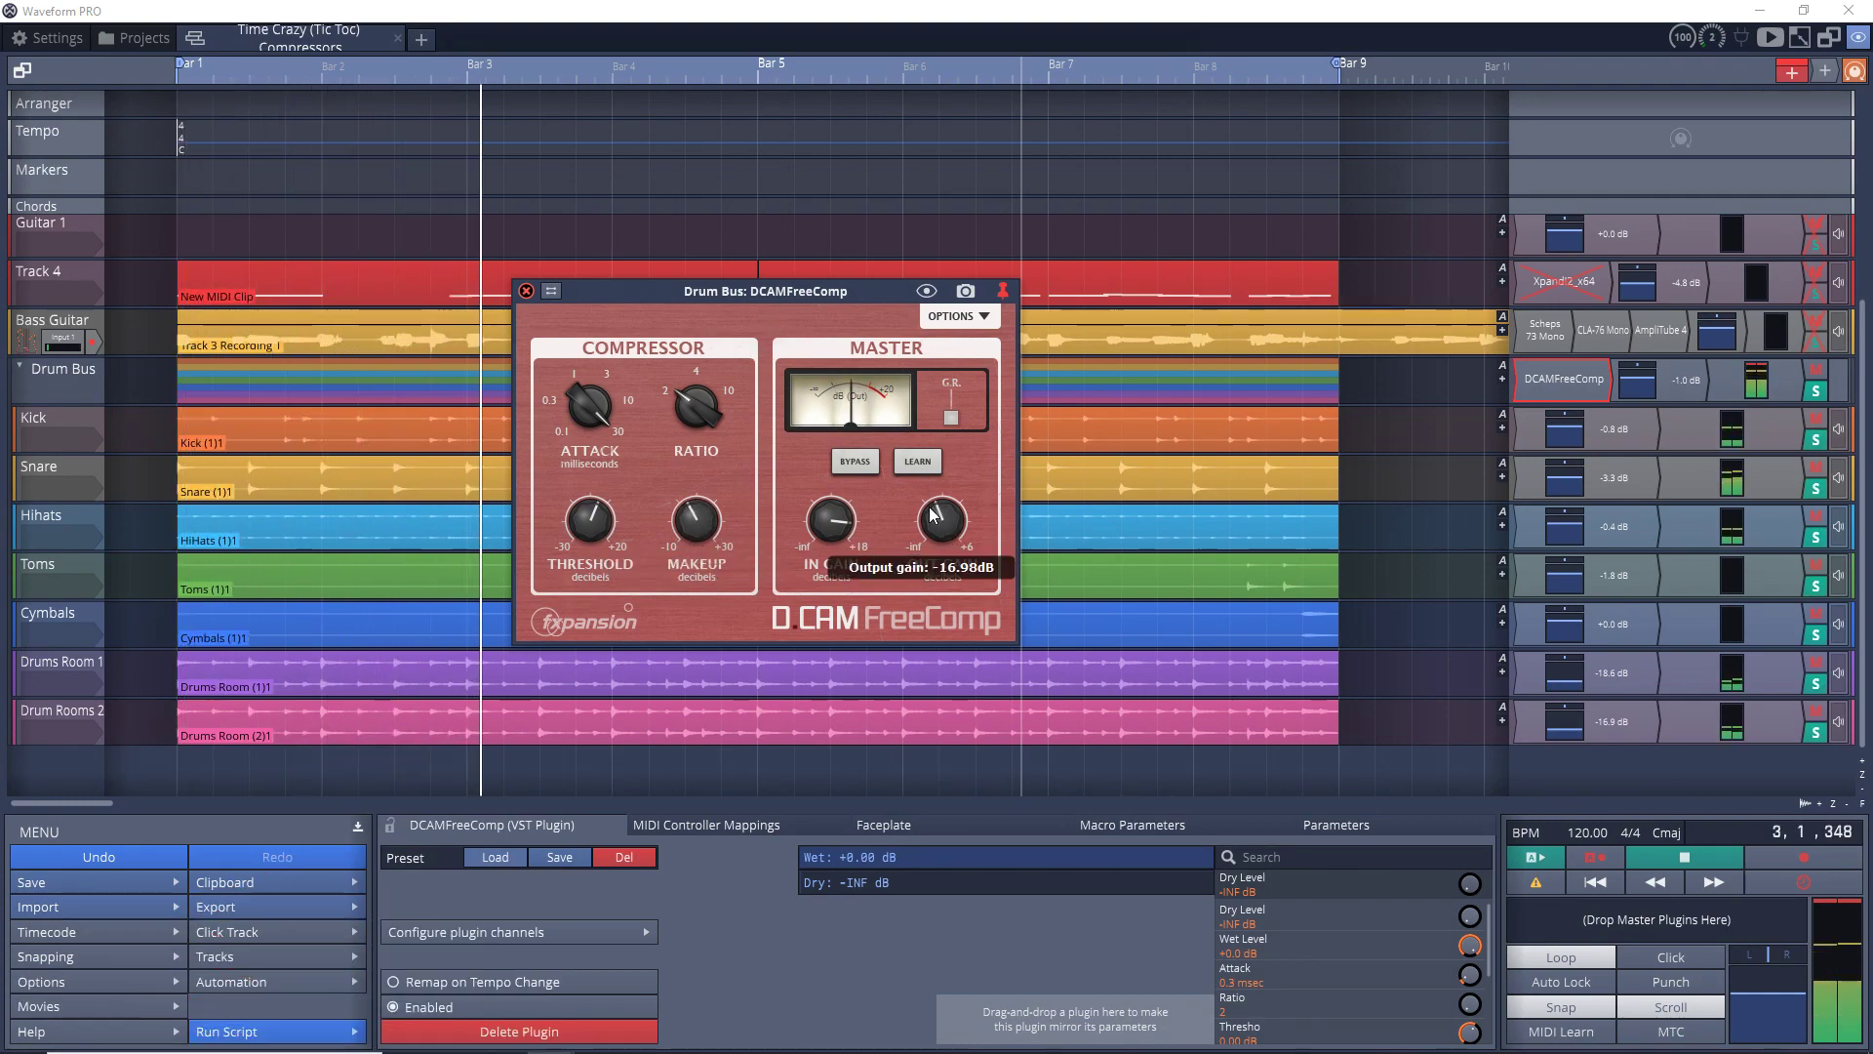
{"action": "left_click", "coordinate": [601, 403]}
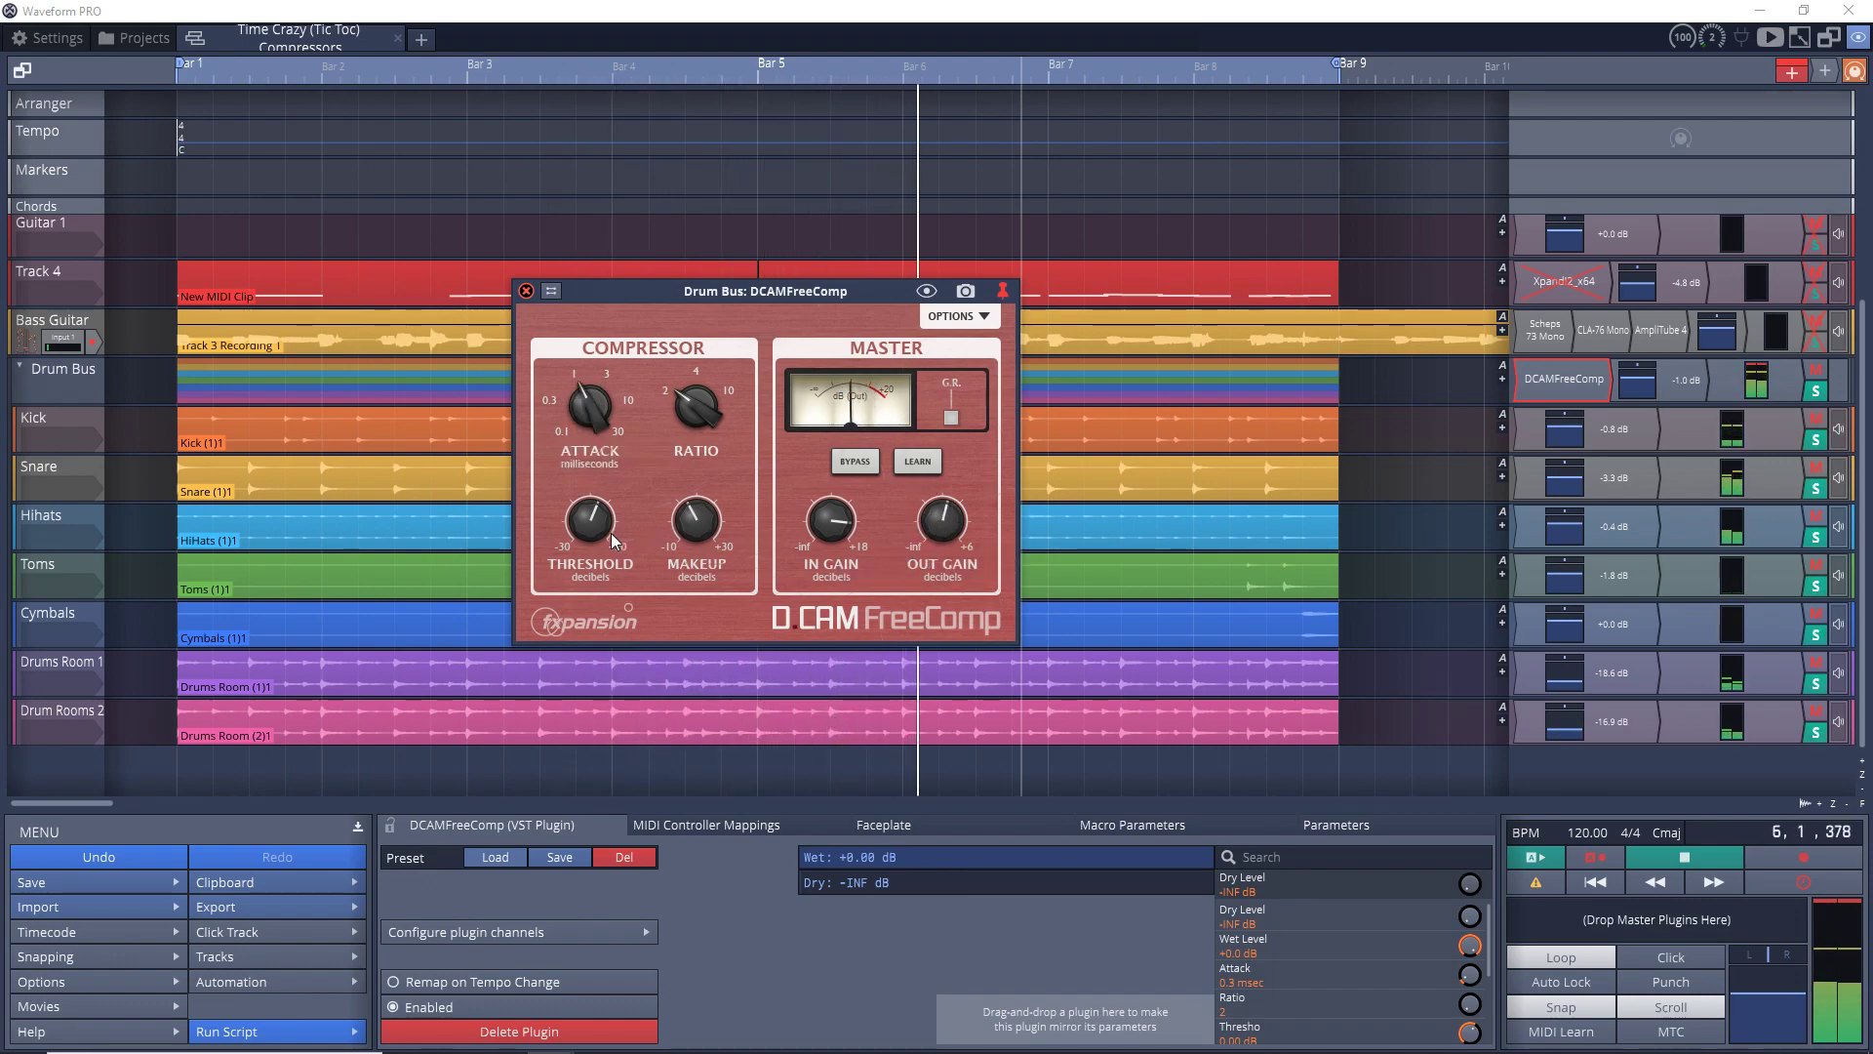
{"action": "scroll", "coordinate": [697, 520], "scroll_direction": "up", "scroll_amount": 5}
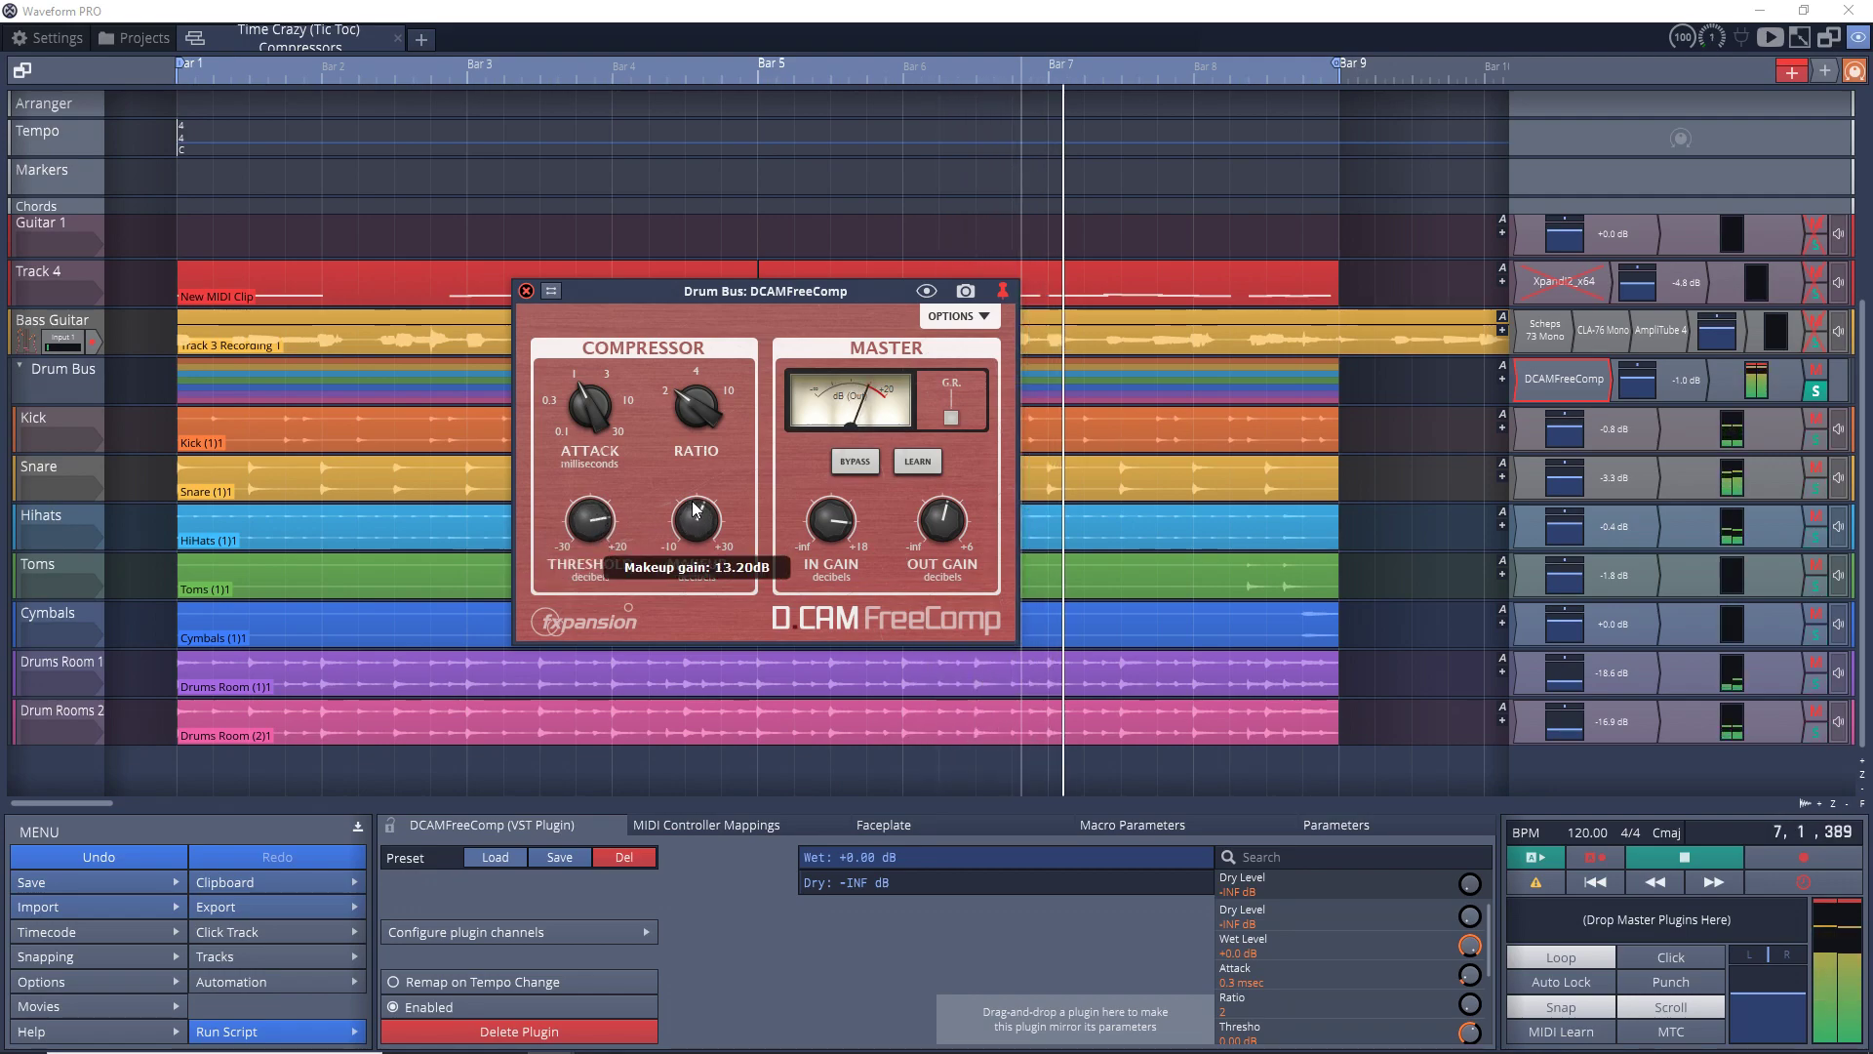
{"action": "scroll", "coordinate": [944, 520], "scroll_direction": "down", "scroll_amount": 5}
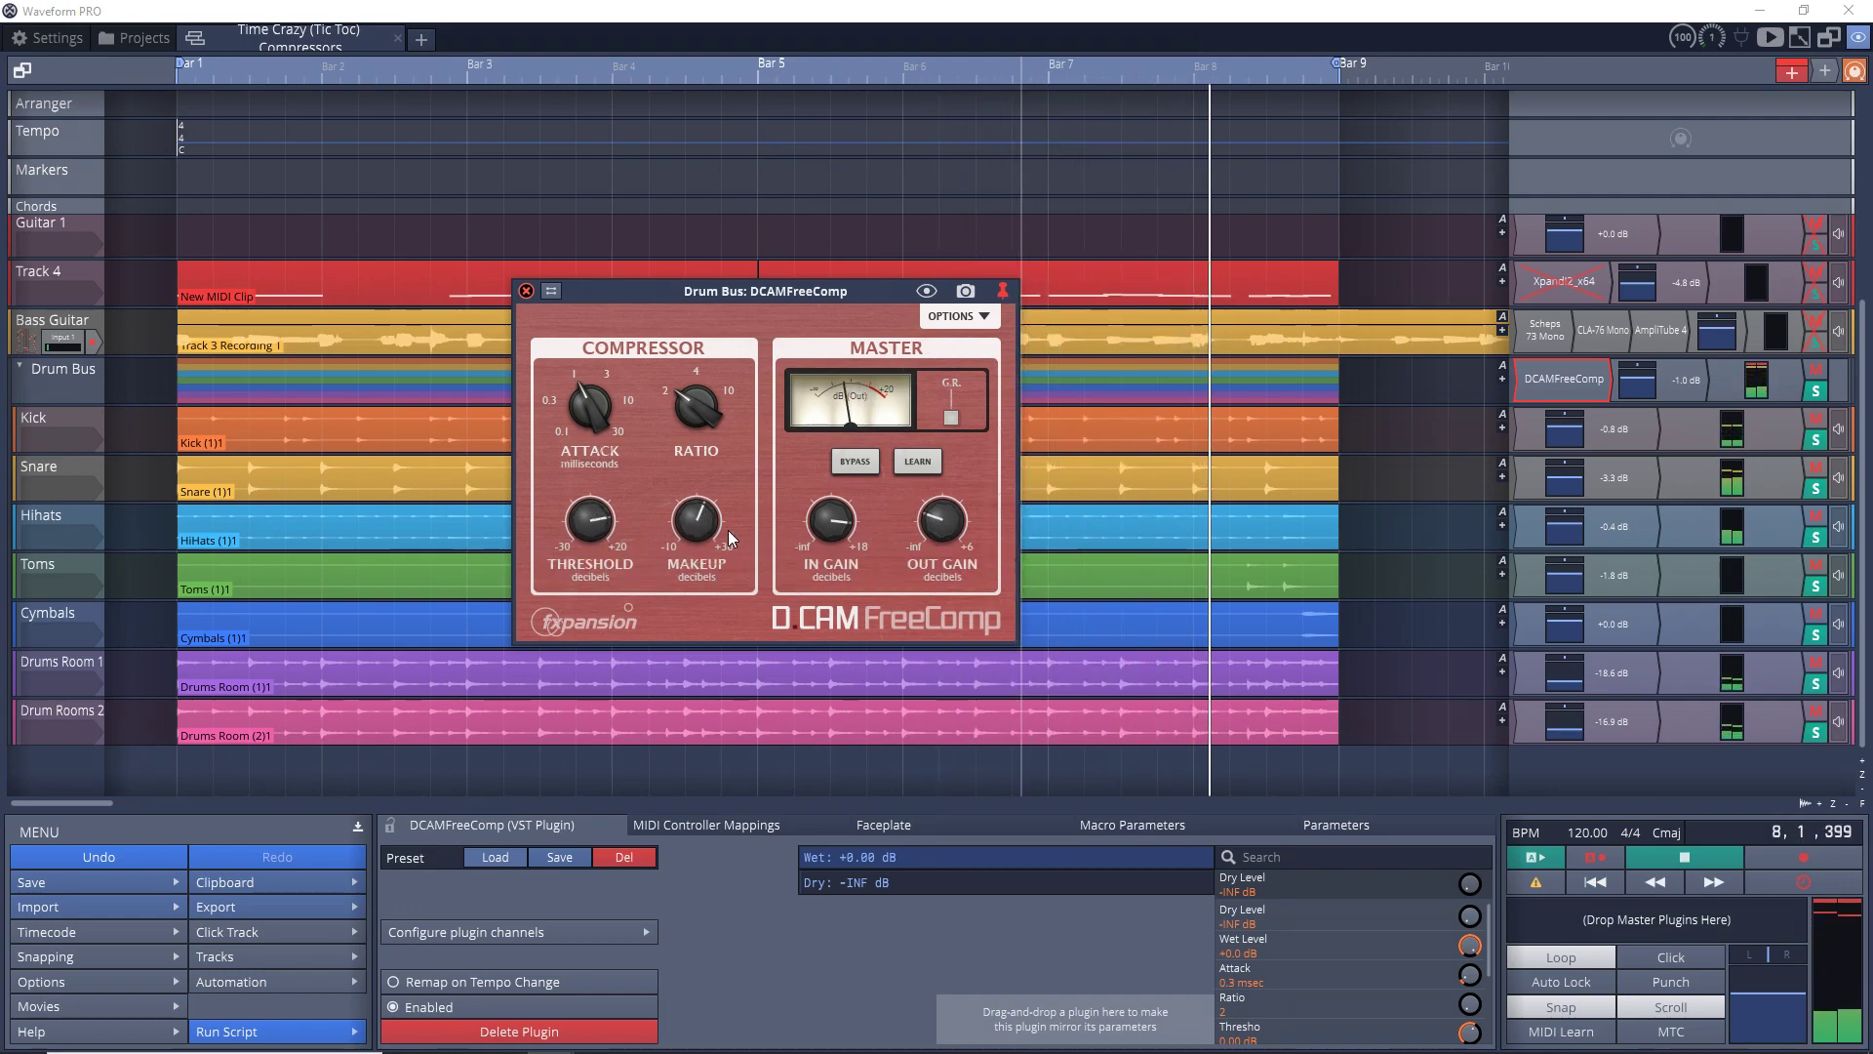
{"action": "scroll", "coordinate": [689, 504], "scroll_direction": "up", "scroll_amount": 5}
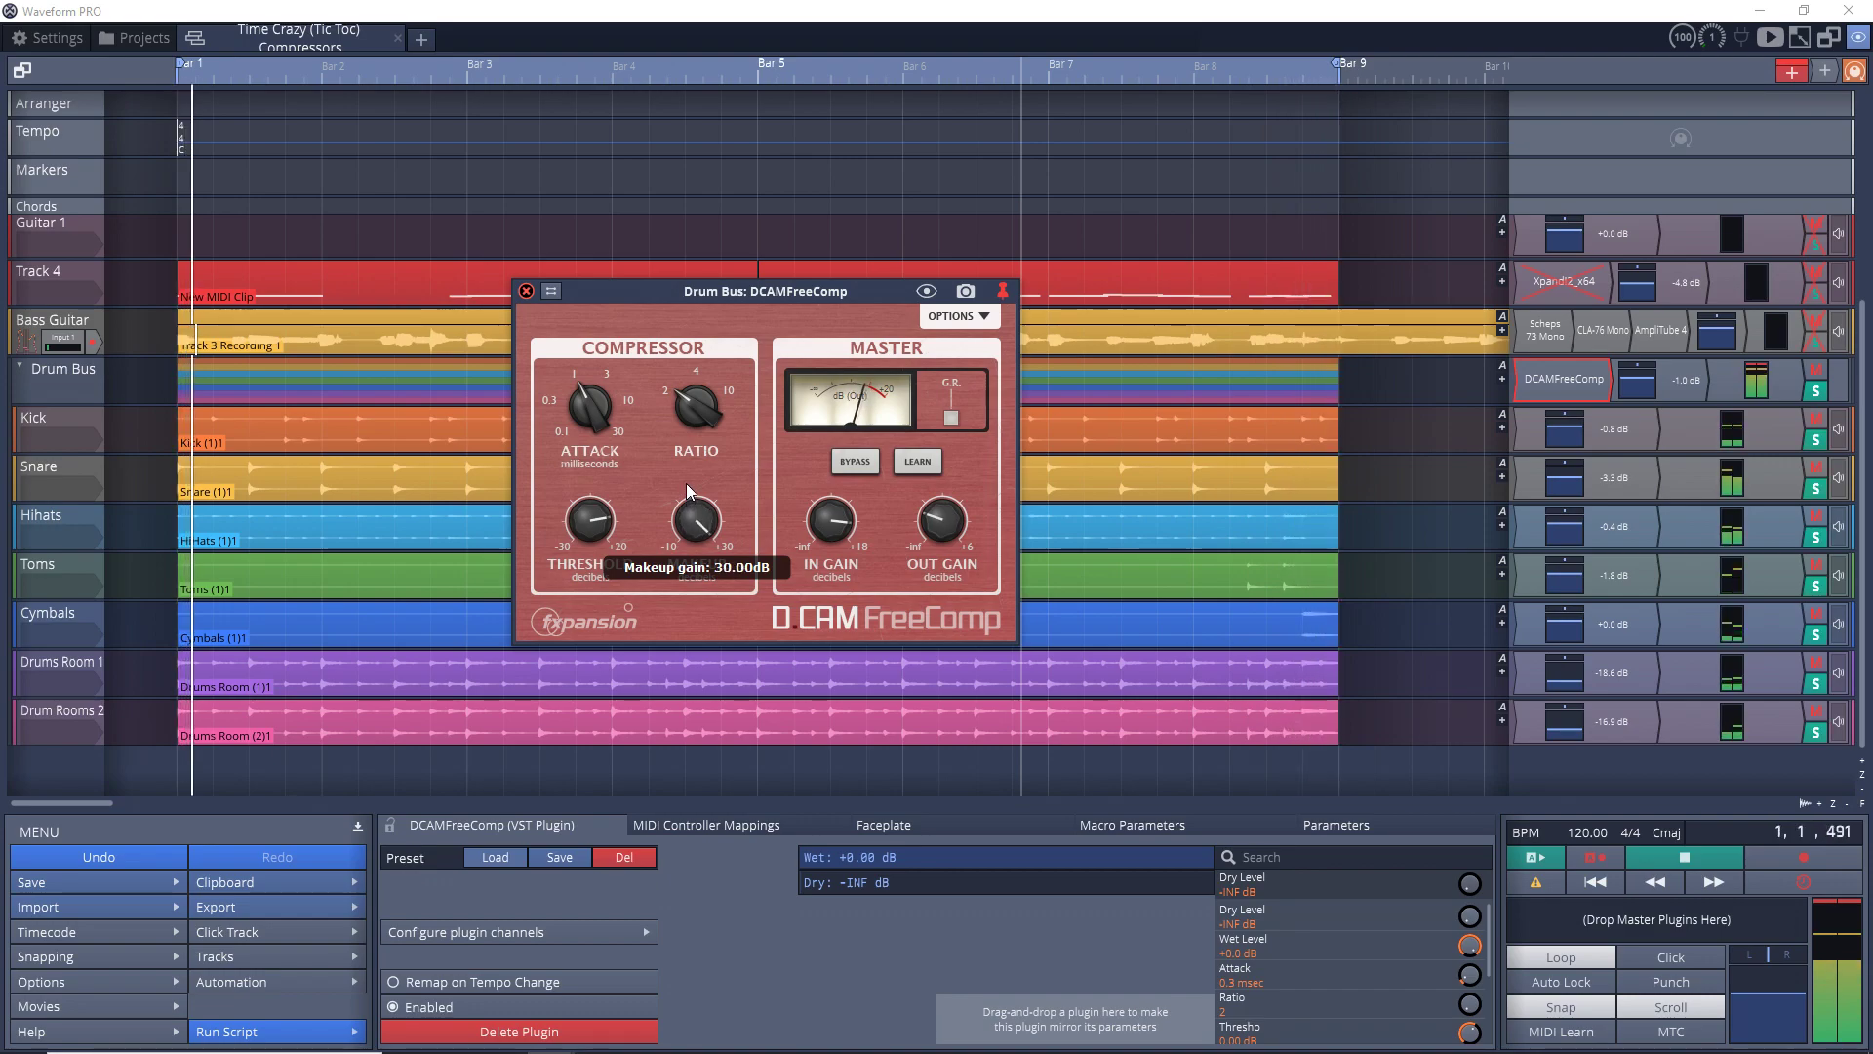
{"action": "scroll", "coordinate": [832, 522], "scroll_direction": "up", "scroll_amount": 3}
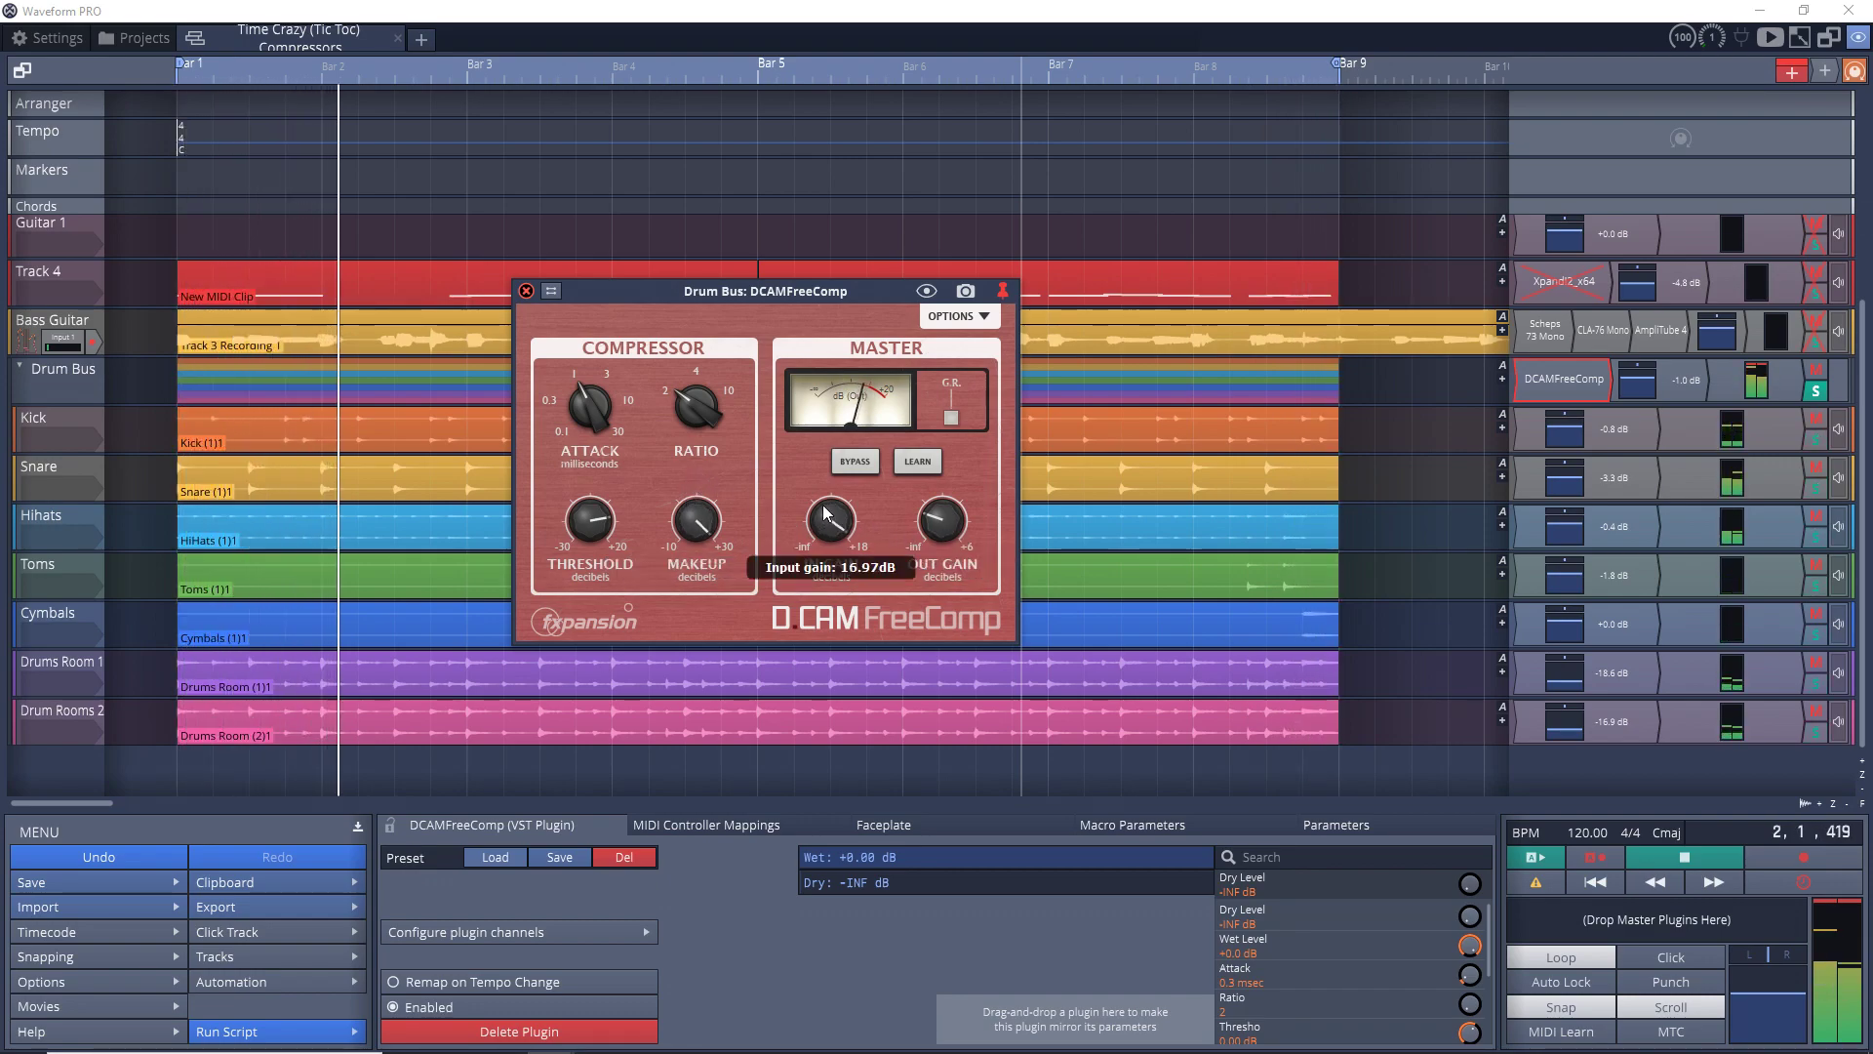
{"action": "scroll", "coordinate": [926, 530], "scroll_direction": "down", "scroll_amount": 2}
{"action": "scroll", "coordinate": [926, 525], "scroll_direction": "up", "scroll_amount": 3}
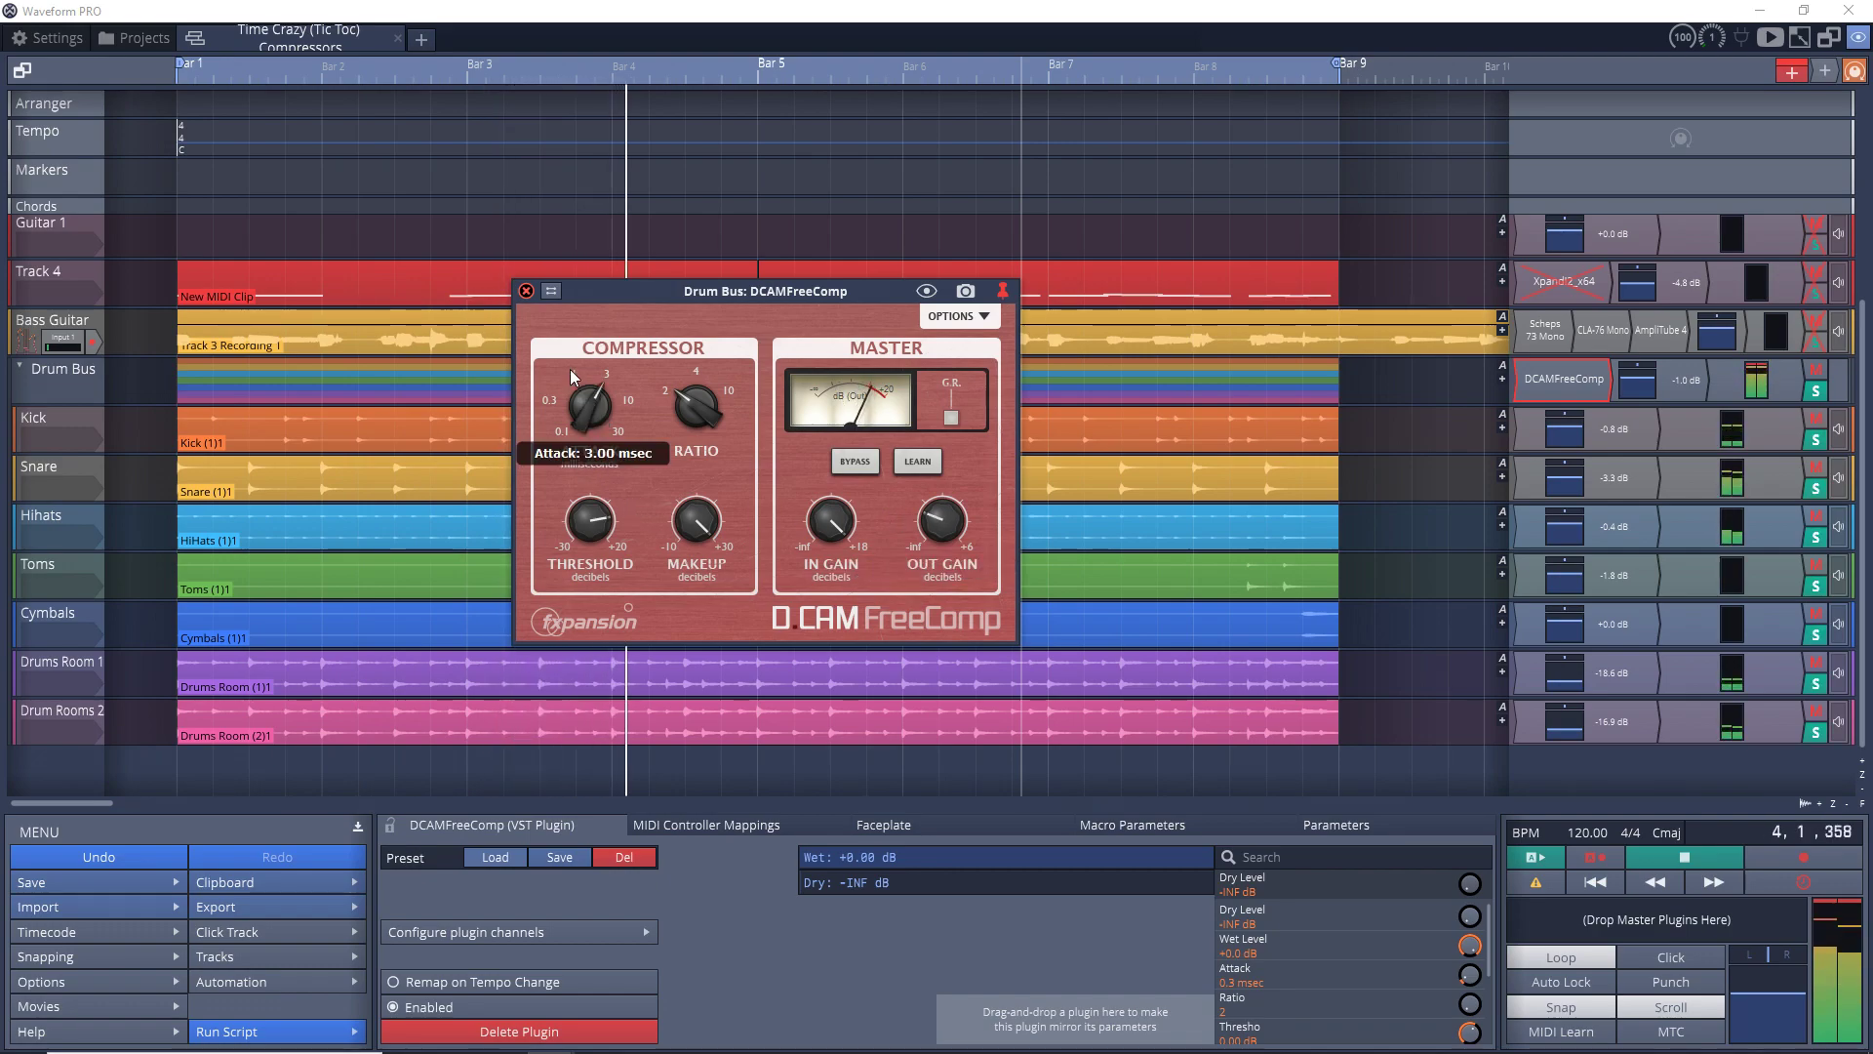
{"action": "scroll", "coordinate": [593, 520], "scroll_direction": "down", "scroll_amount": 1}
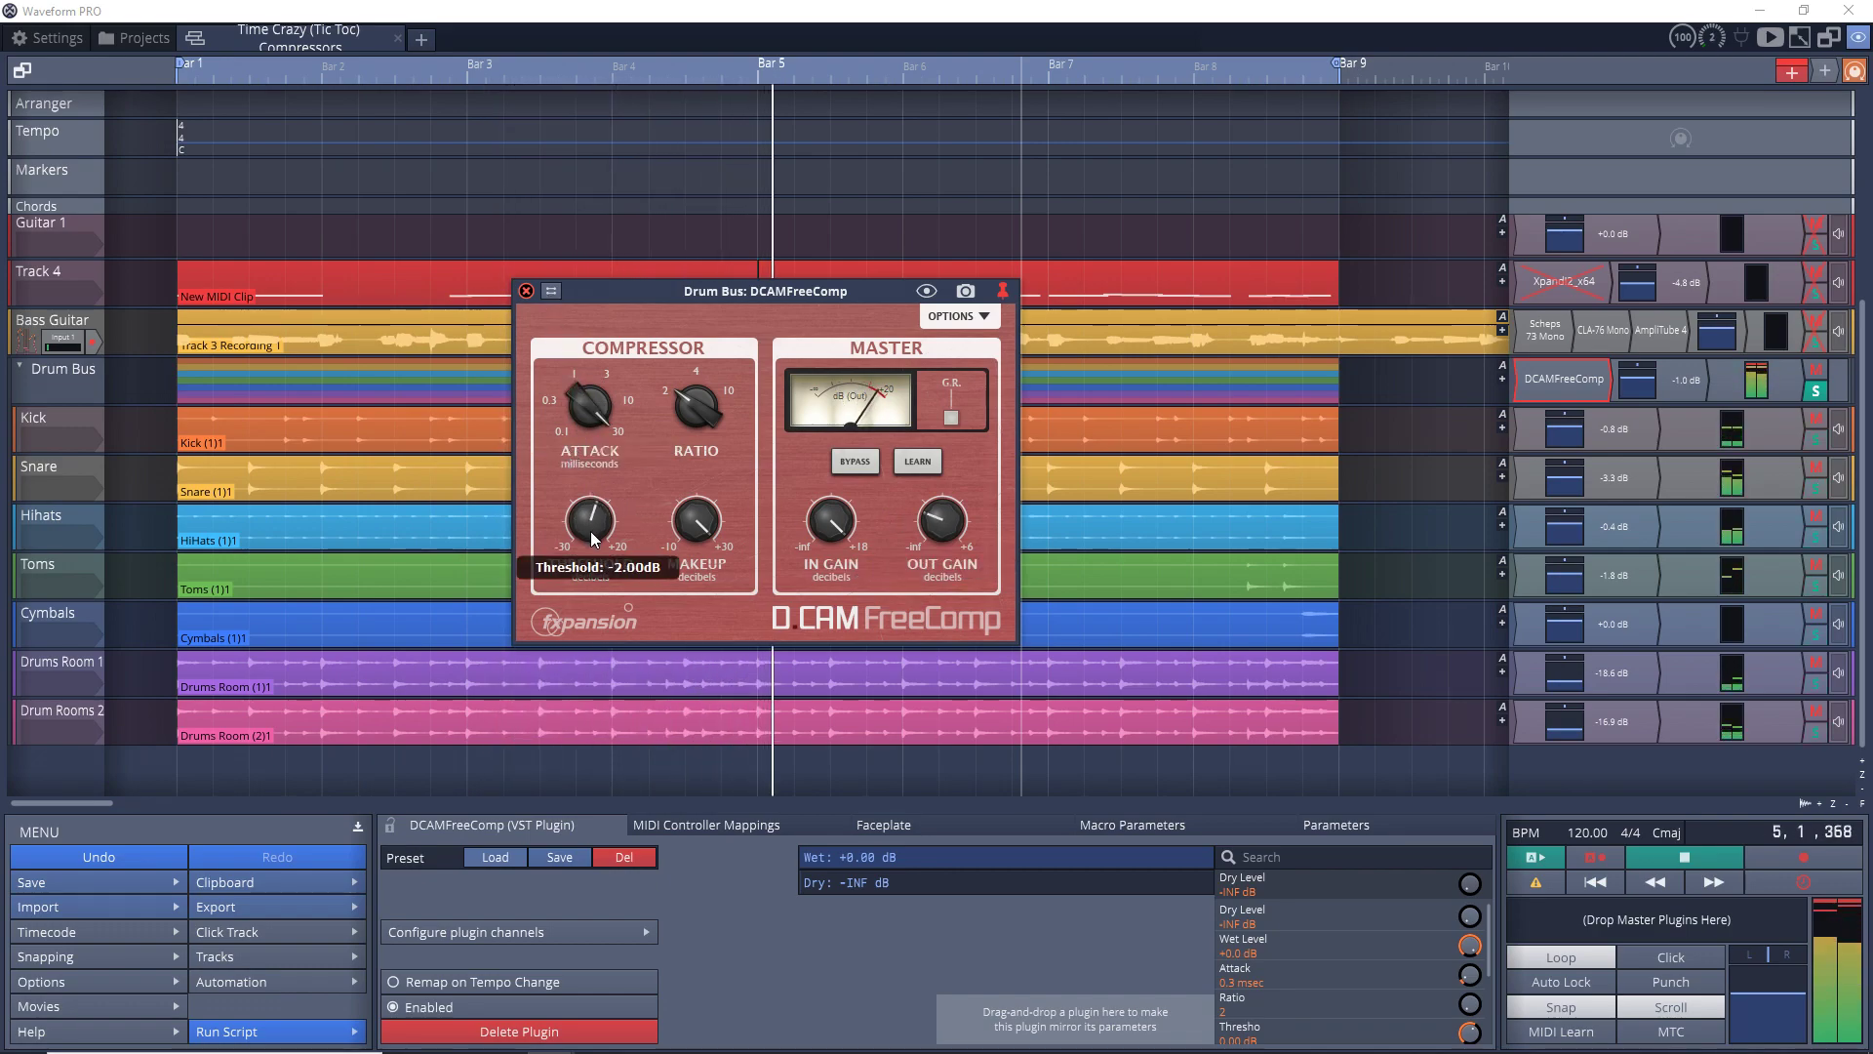
Raise the DCAMFreeComp In Gain and Out Gain knobs.
{"action": "mouse_move", "coordinate": [688, 414]}
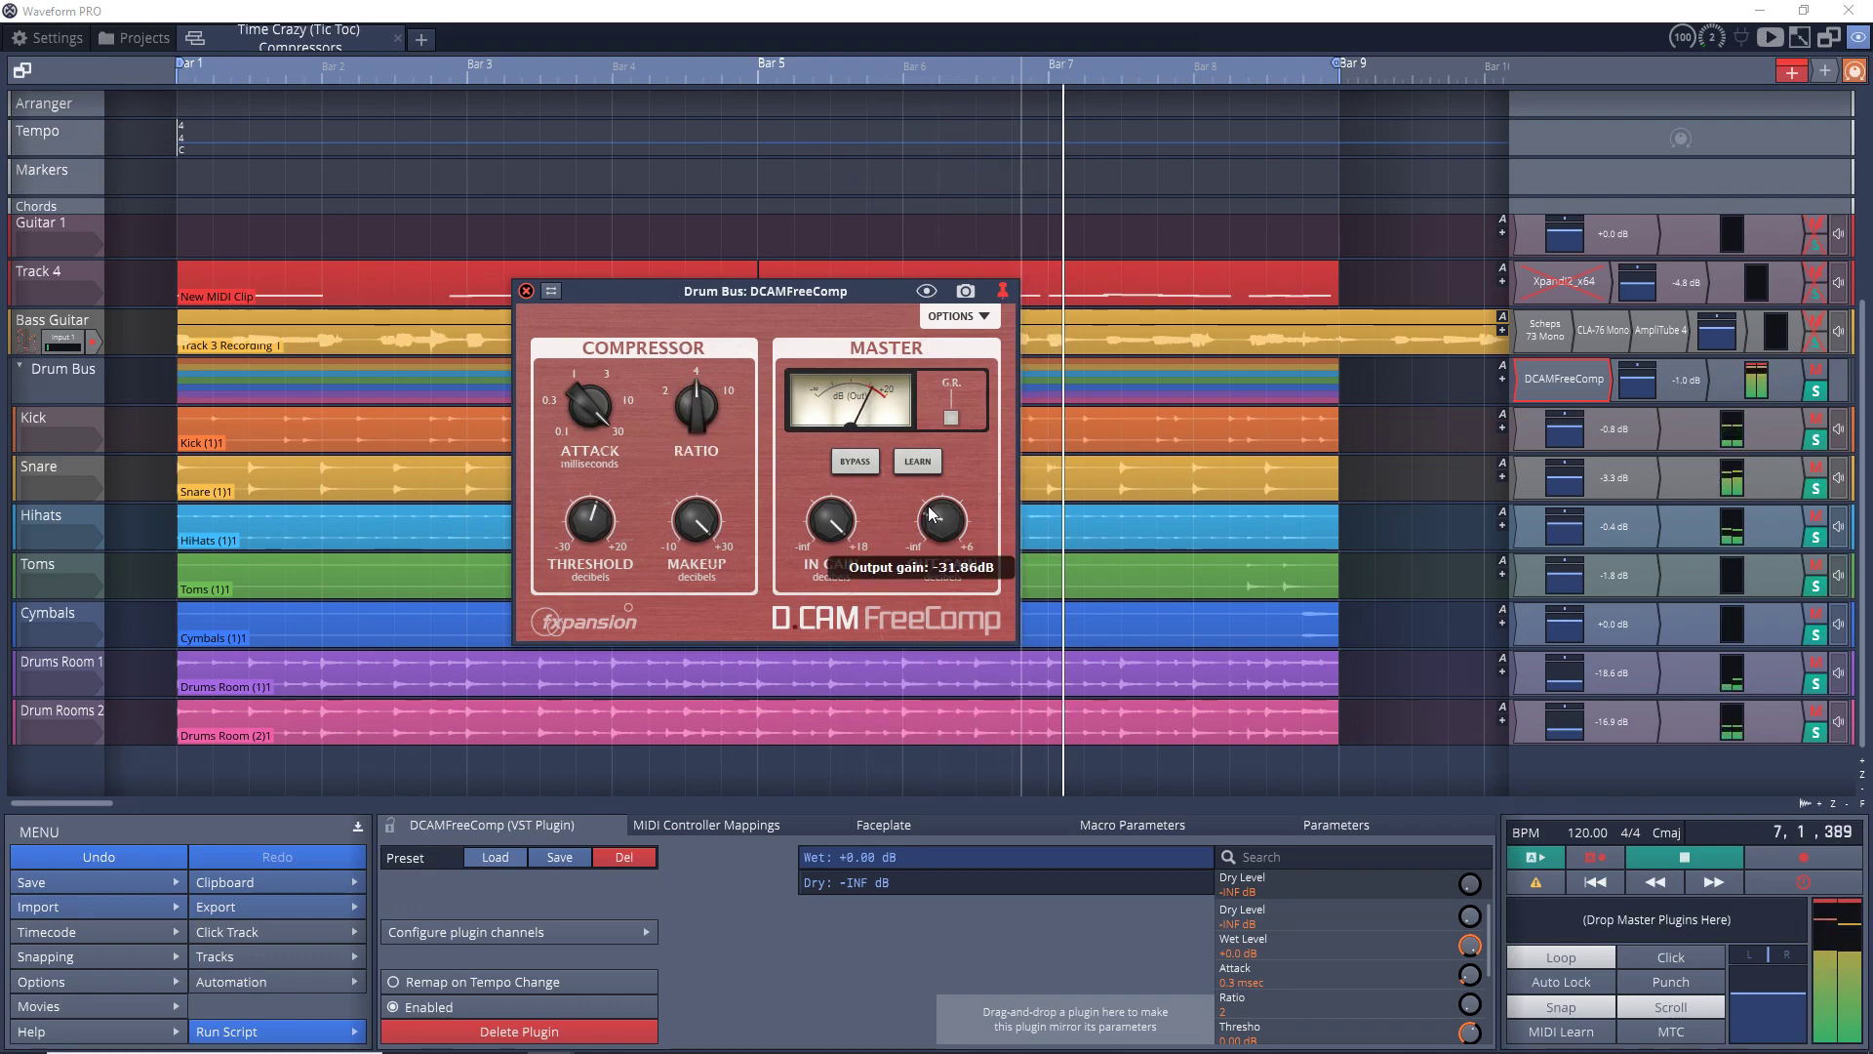
{"action": "scroll", "coordinate": [824, 529], "scroll_direction": "up", "scroll_amount": 2}
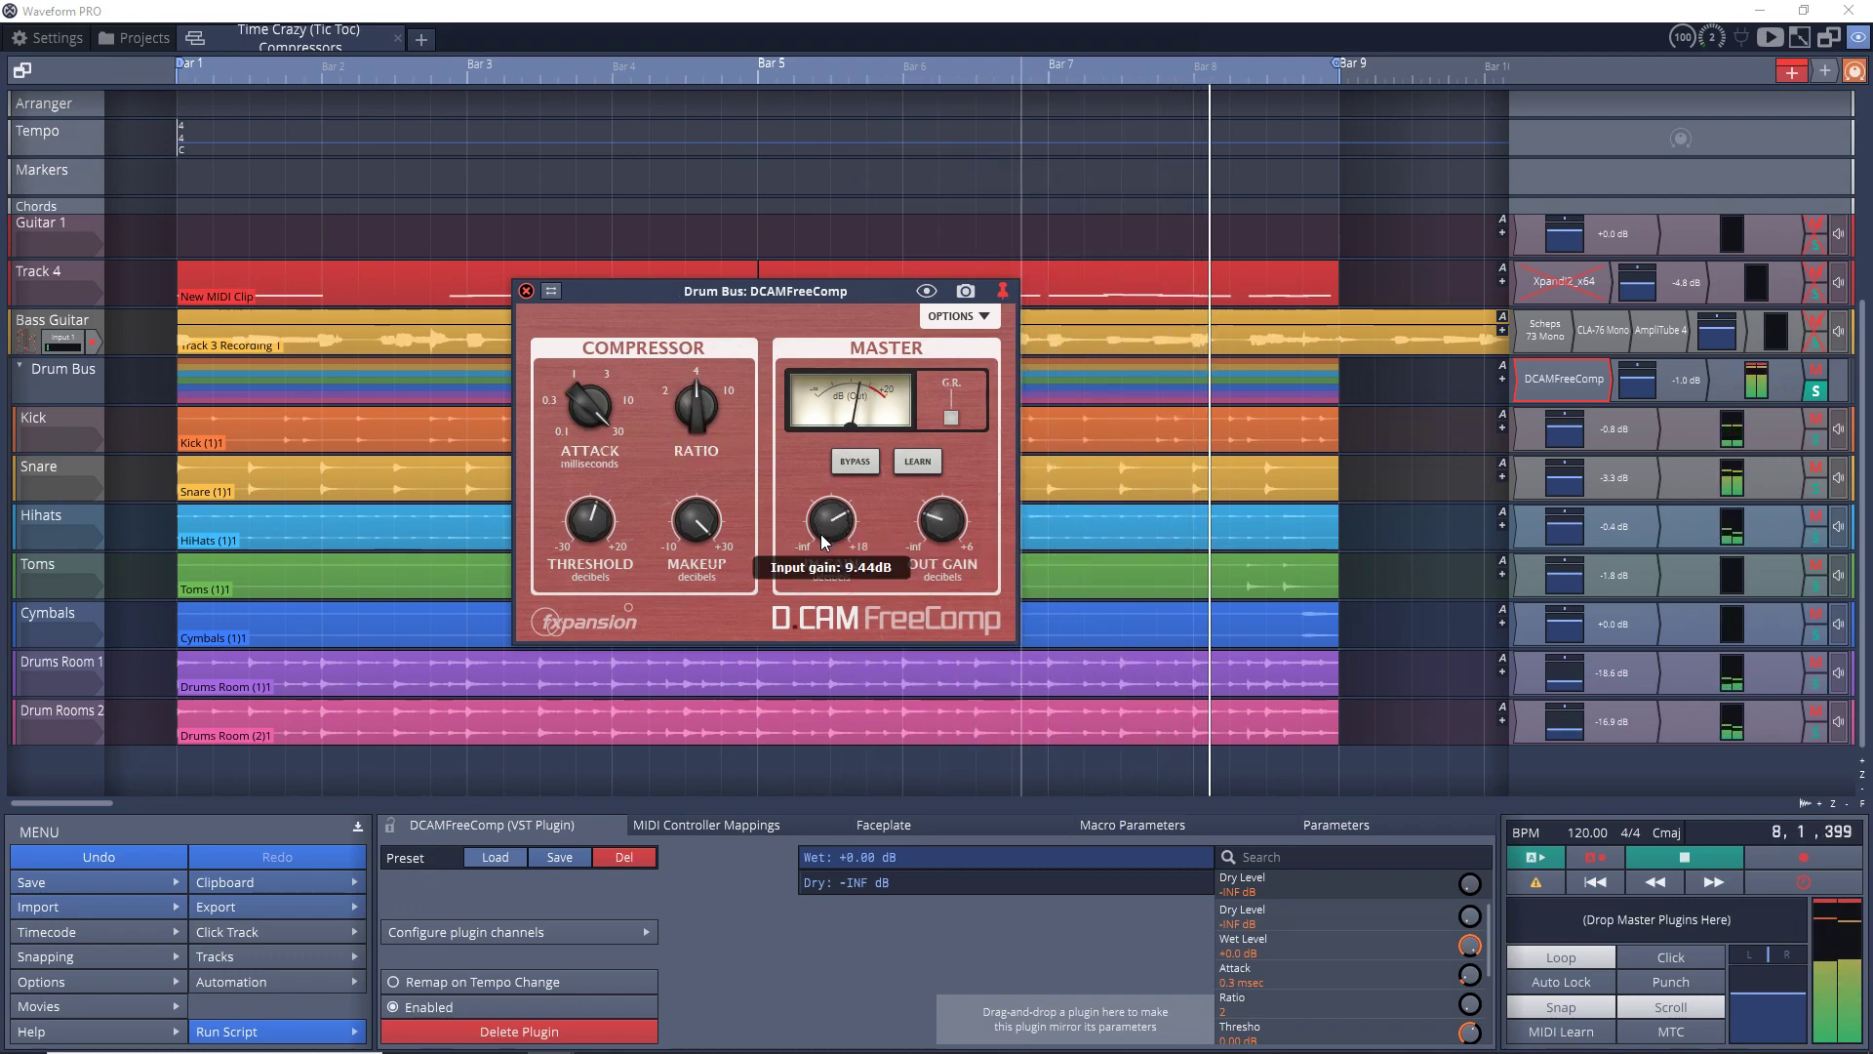
{"action": "mouse_move", "coordinate": [933, 522]}
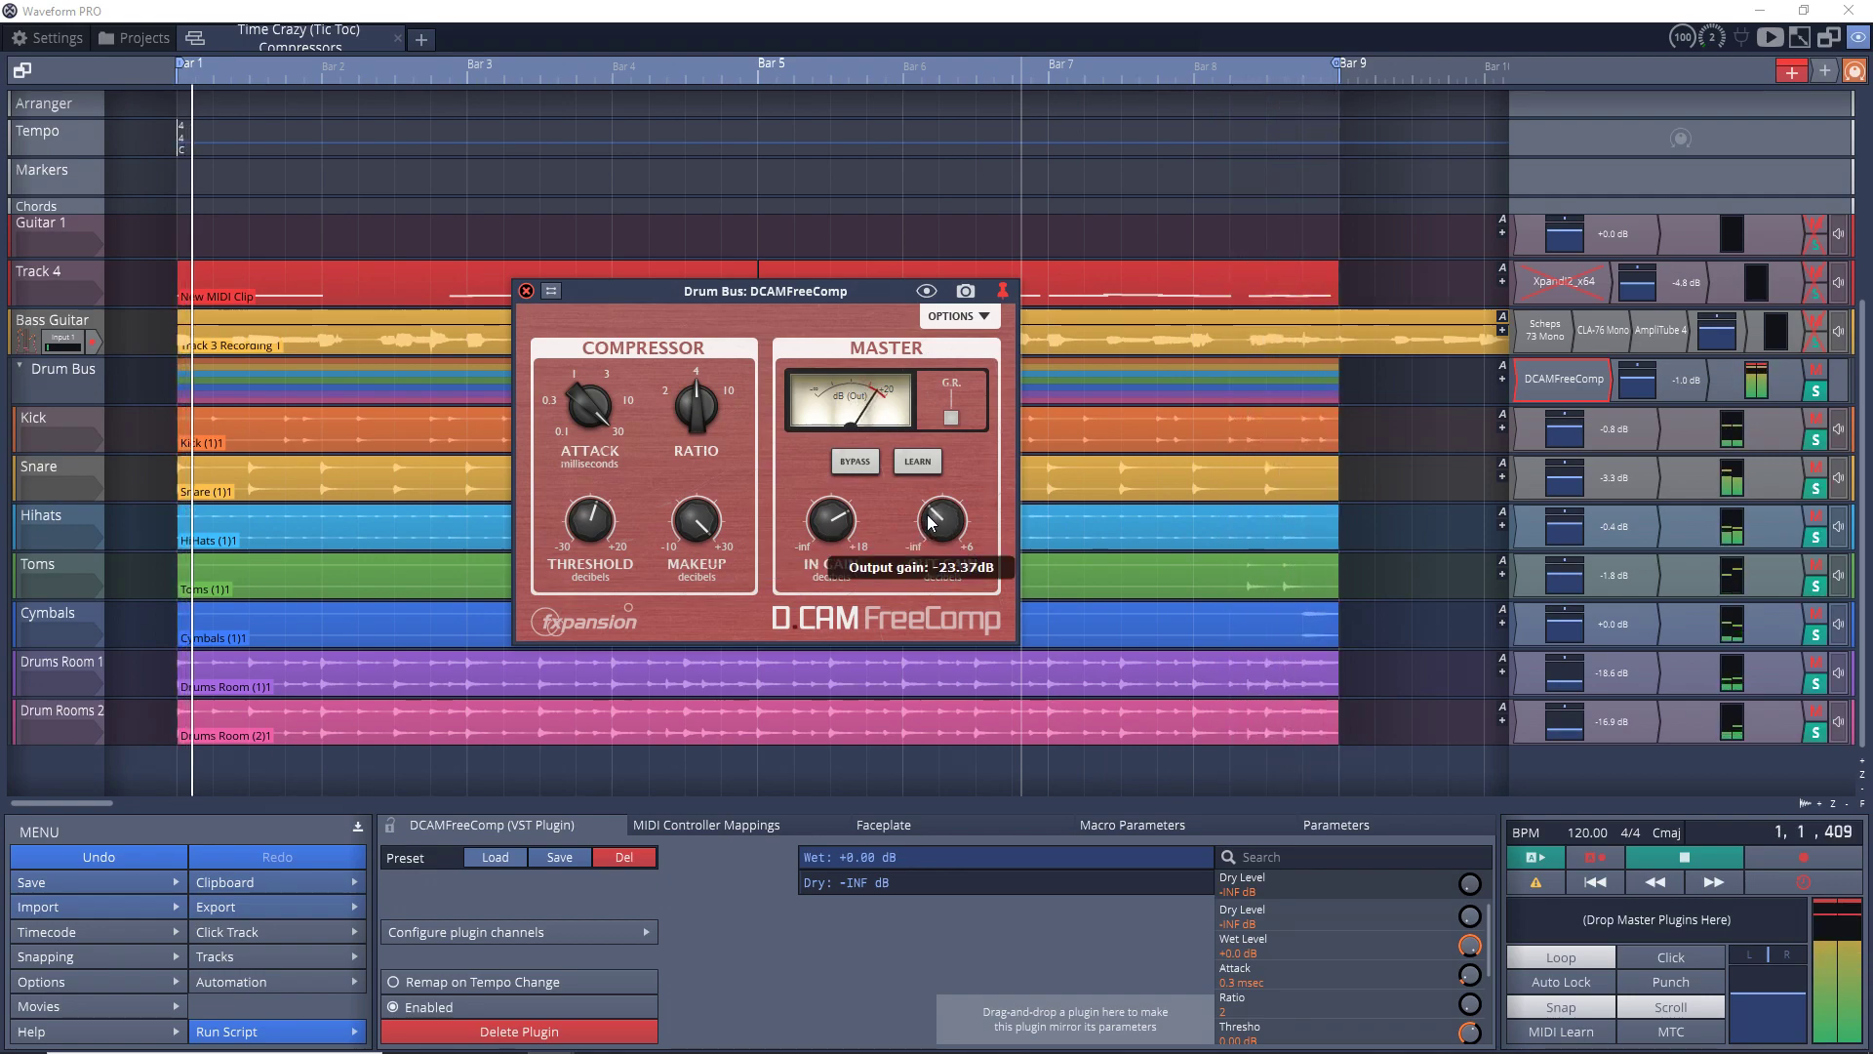
{"action": "mouse_move", "coordinate": [701, 579]}
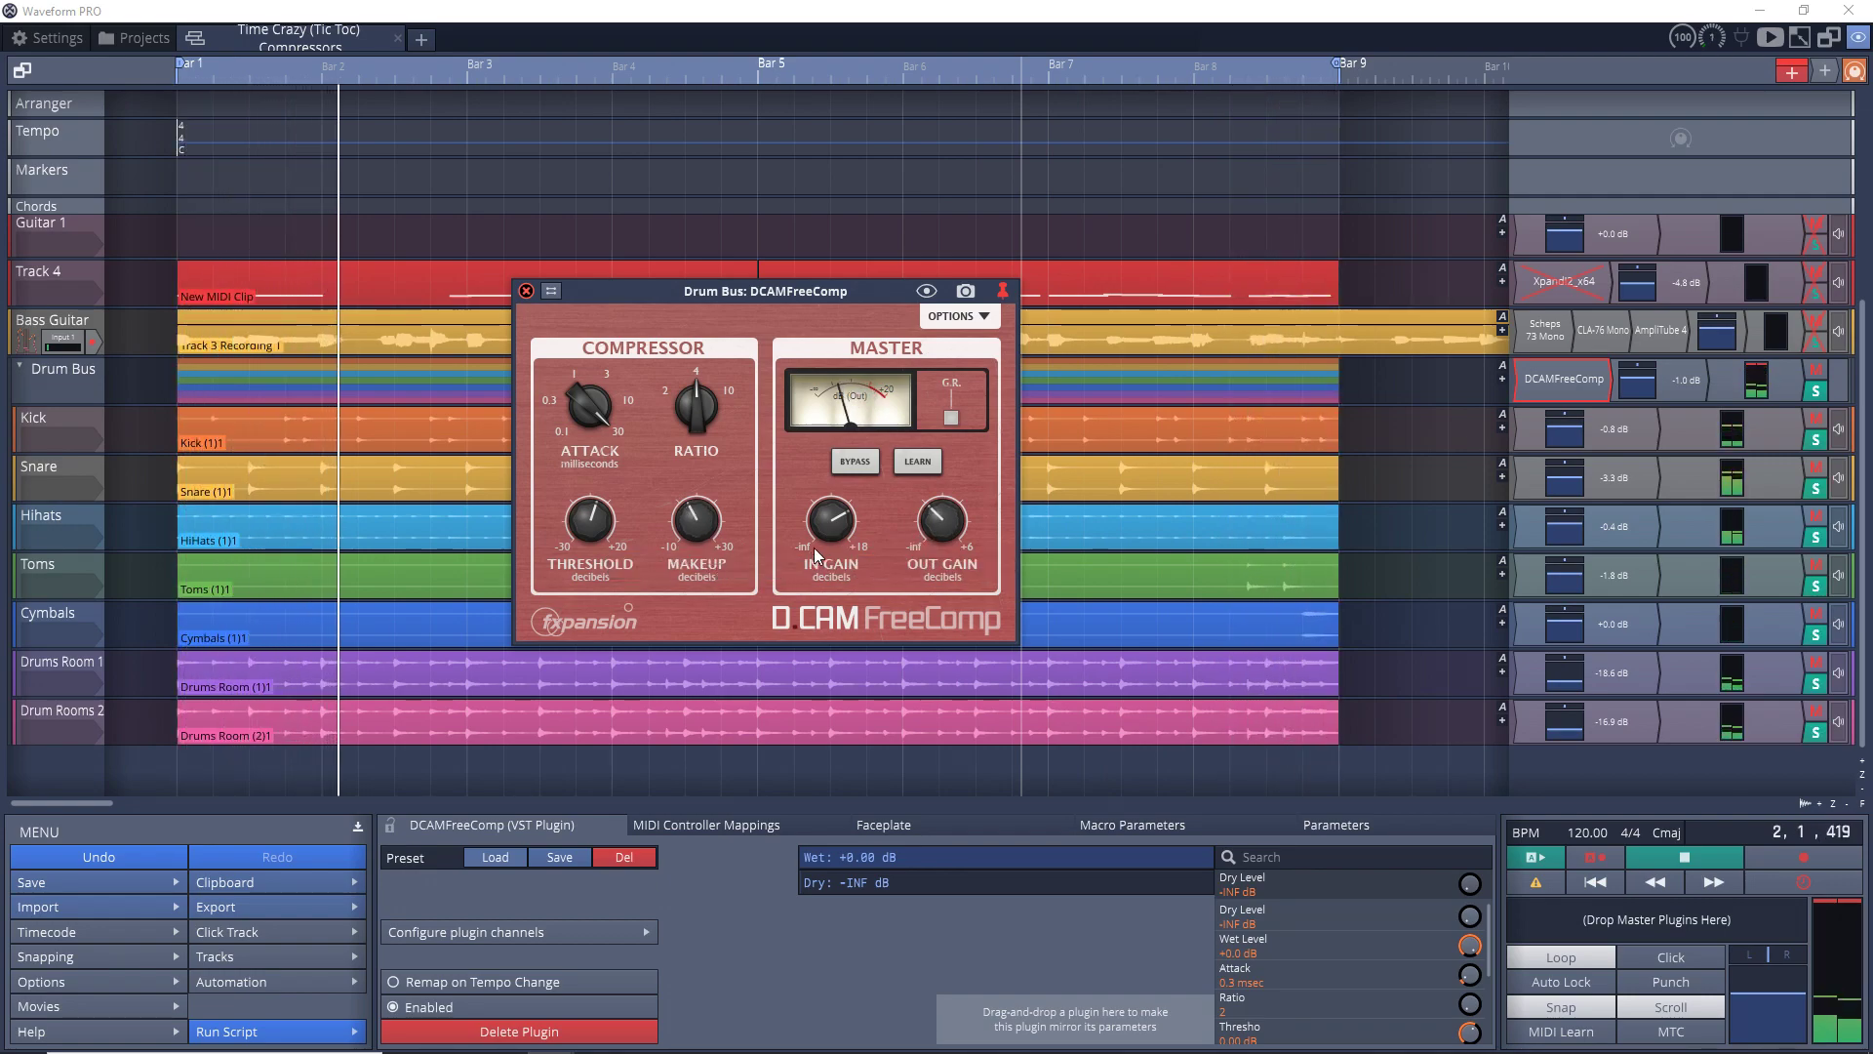
{"action": "scroll", "coordinate": [829, 527], "scroll_direction": "up", "scroll_amount": 2}
{"action": "scroll", "coordinate": [933, 512], "scroll_direction": "up", "scroll_amount": 3}
{"action": "scroll", "coordinate": [934, 510], "scroll_direction": "up", "scroll_amount": 1}
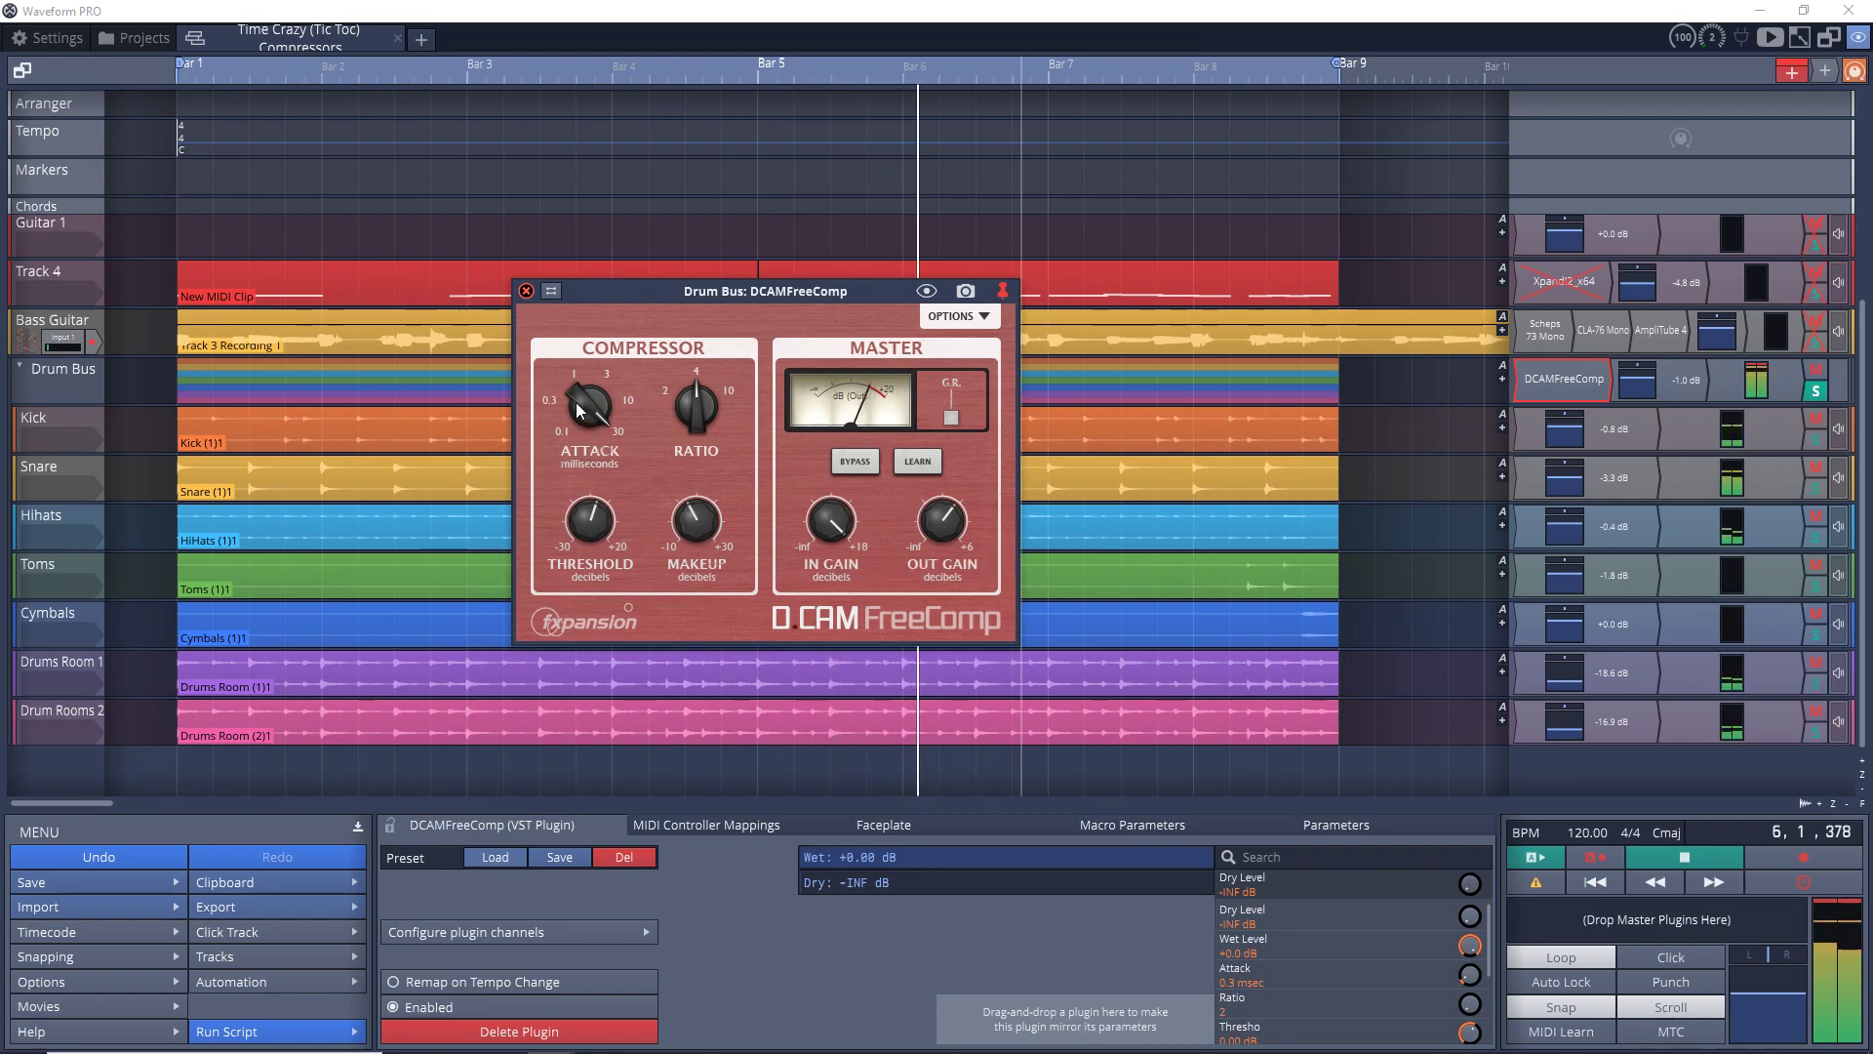
{"action": "scroll", "coordinate": [572, 420], "scroll_direction": "down", "scroll_amount": 4}
{"action": "mouse_move", "coordinate": [697, 479]}
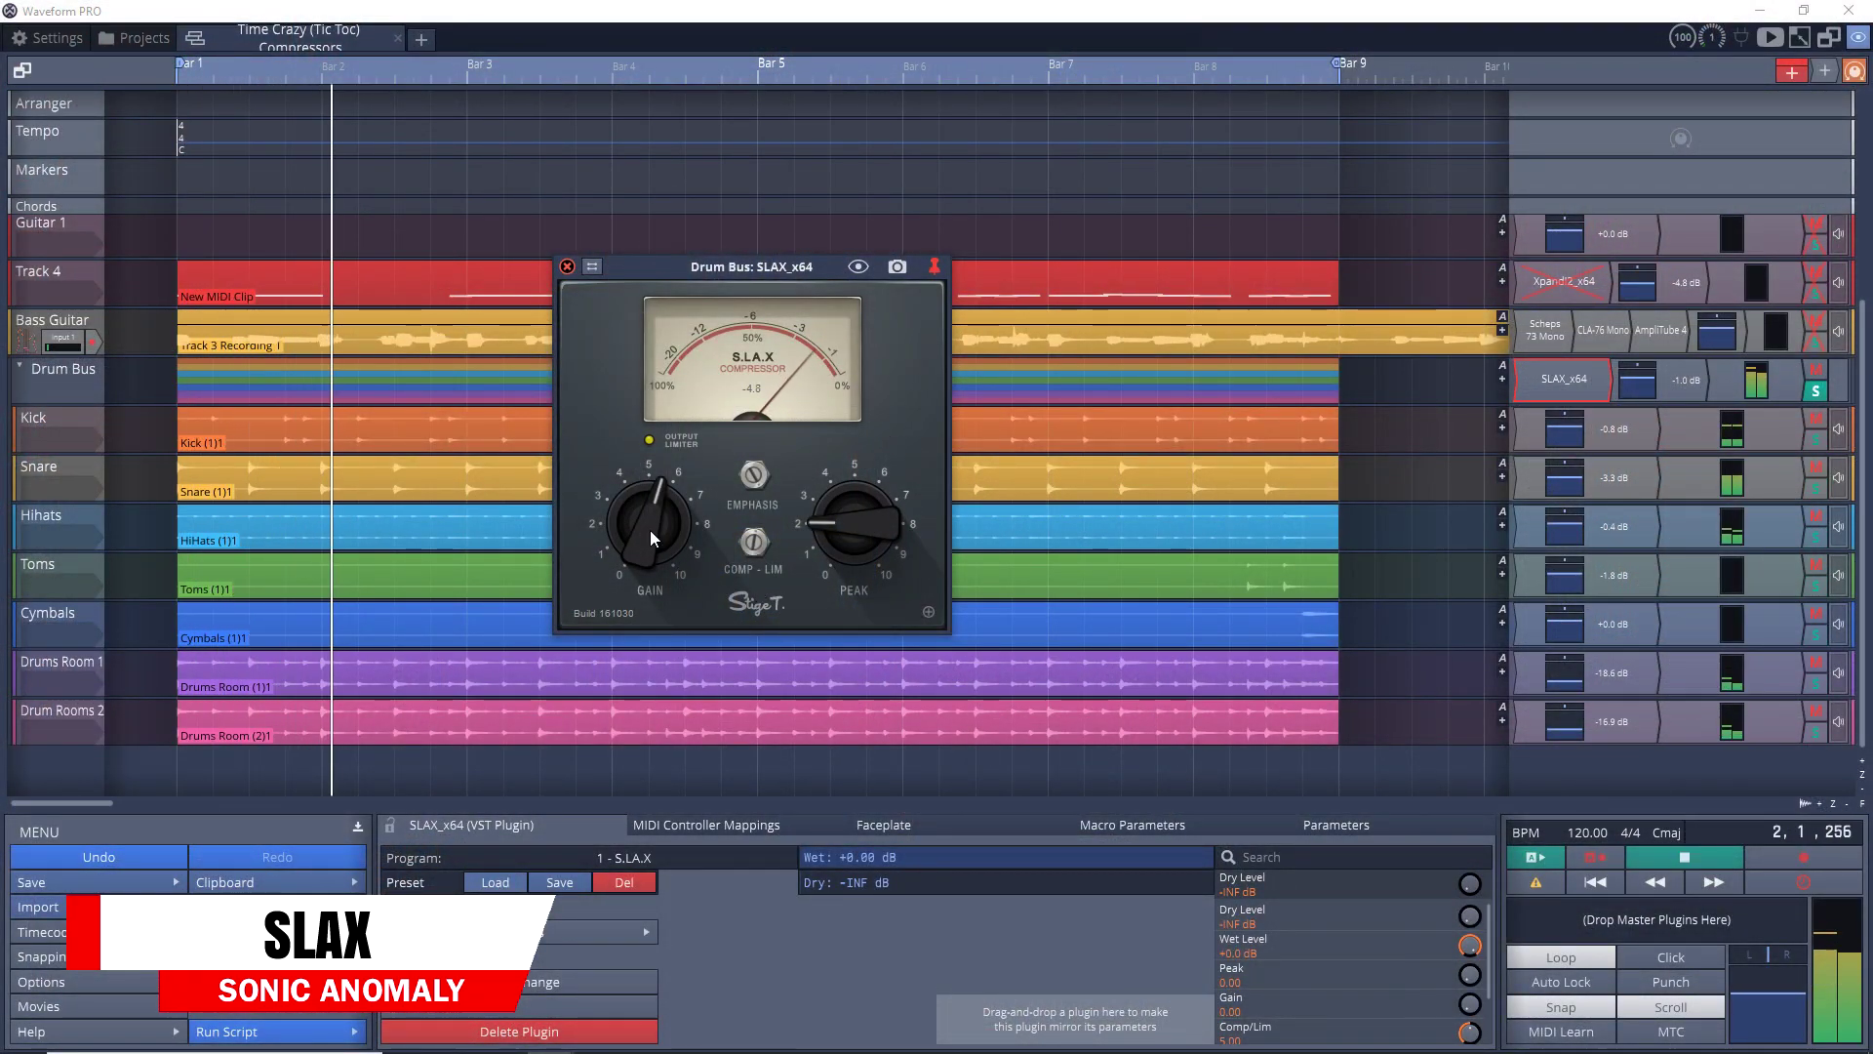
Try SLAX gain between 6 and 4 and peak reduction between 7 and 5.5.
{"action": "left_click_drag", "start_coordinate": [649, 525], "coordinate": [649, 515]}
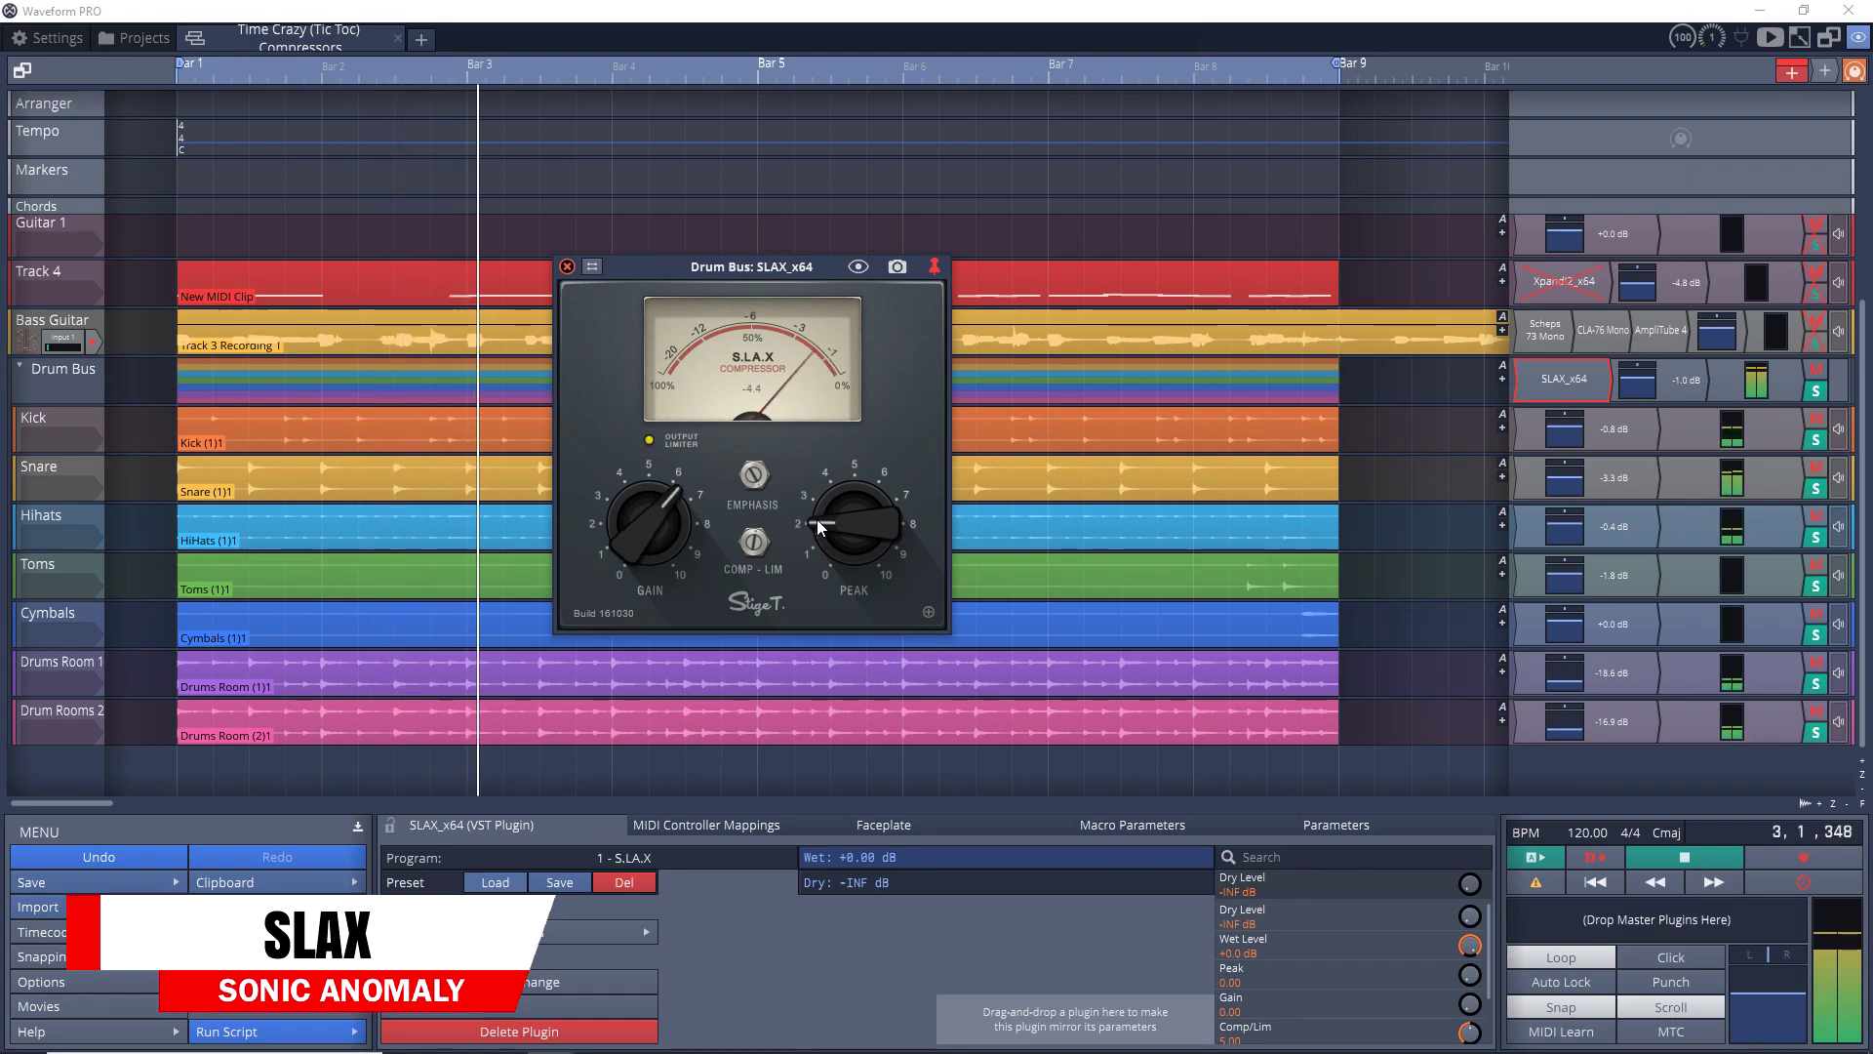
{"action": "left_click_drag", "start_coordinate": [817, 527], "coordinate": [814, 473]}
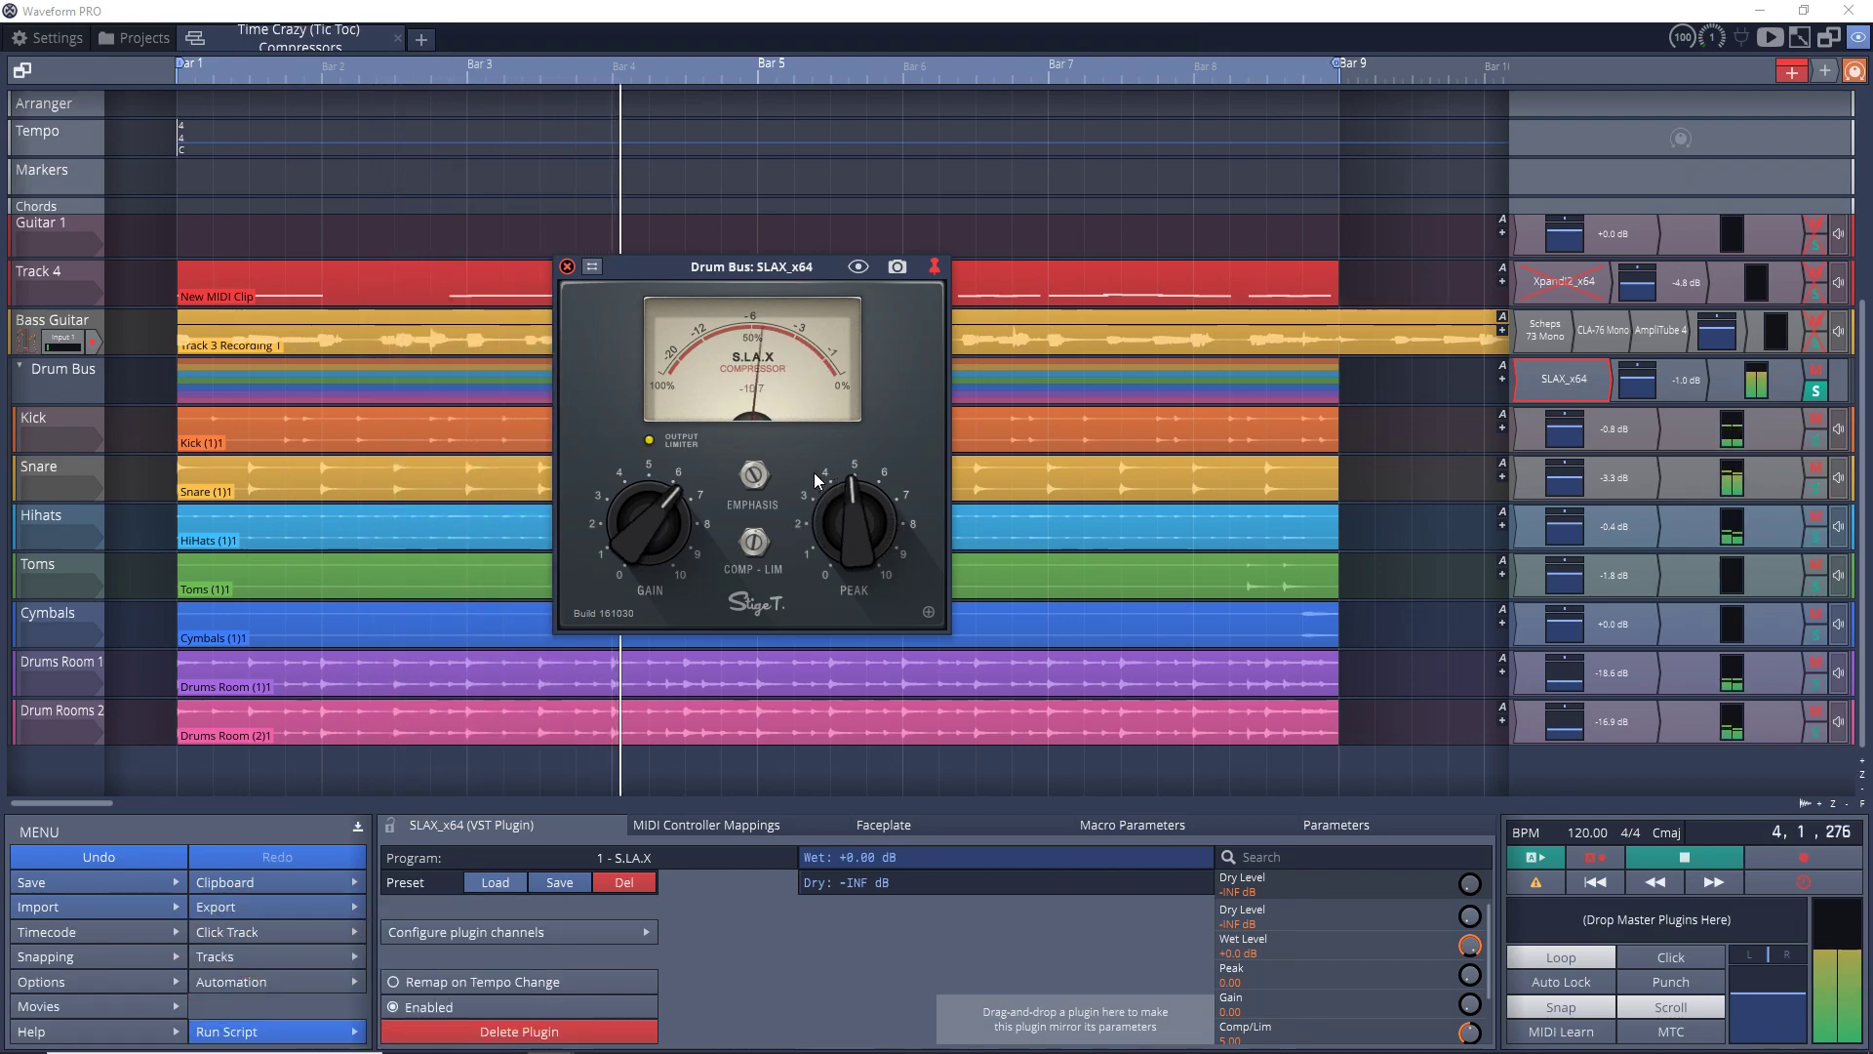
{"action": "left_click_drag", "start_coordinate": [877, 357], "coordinate": [866, 407]}
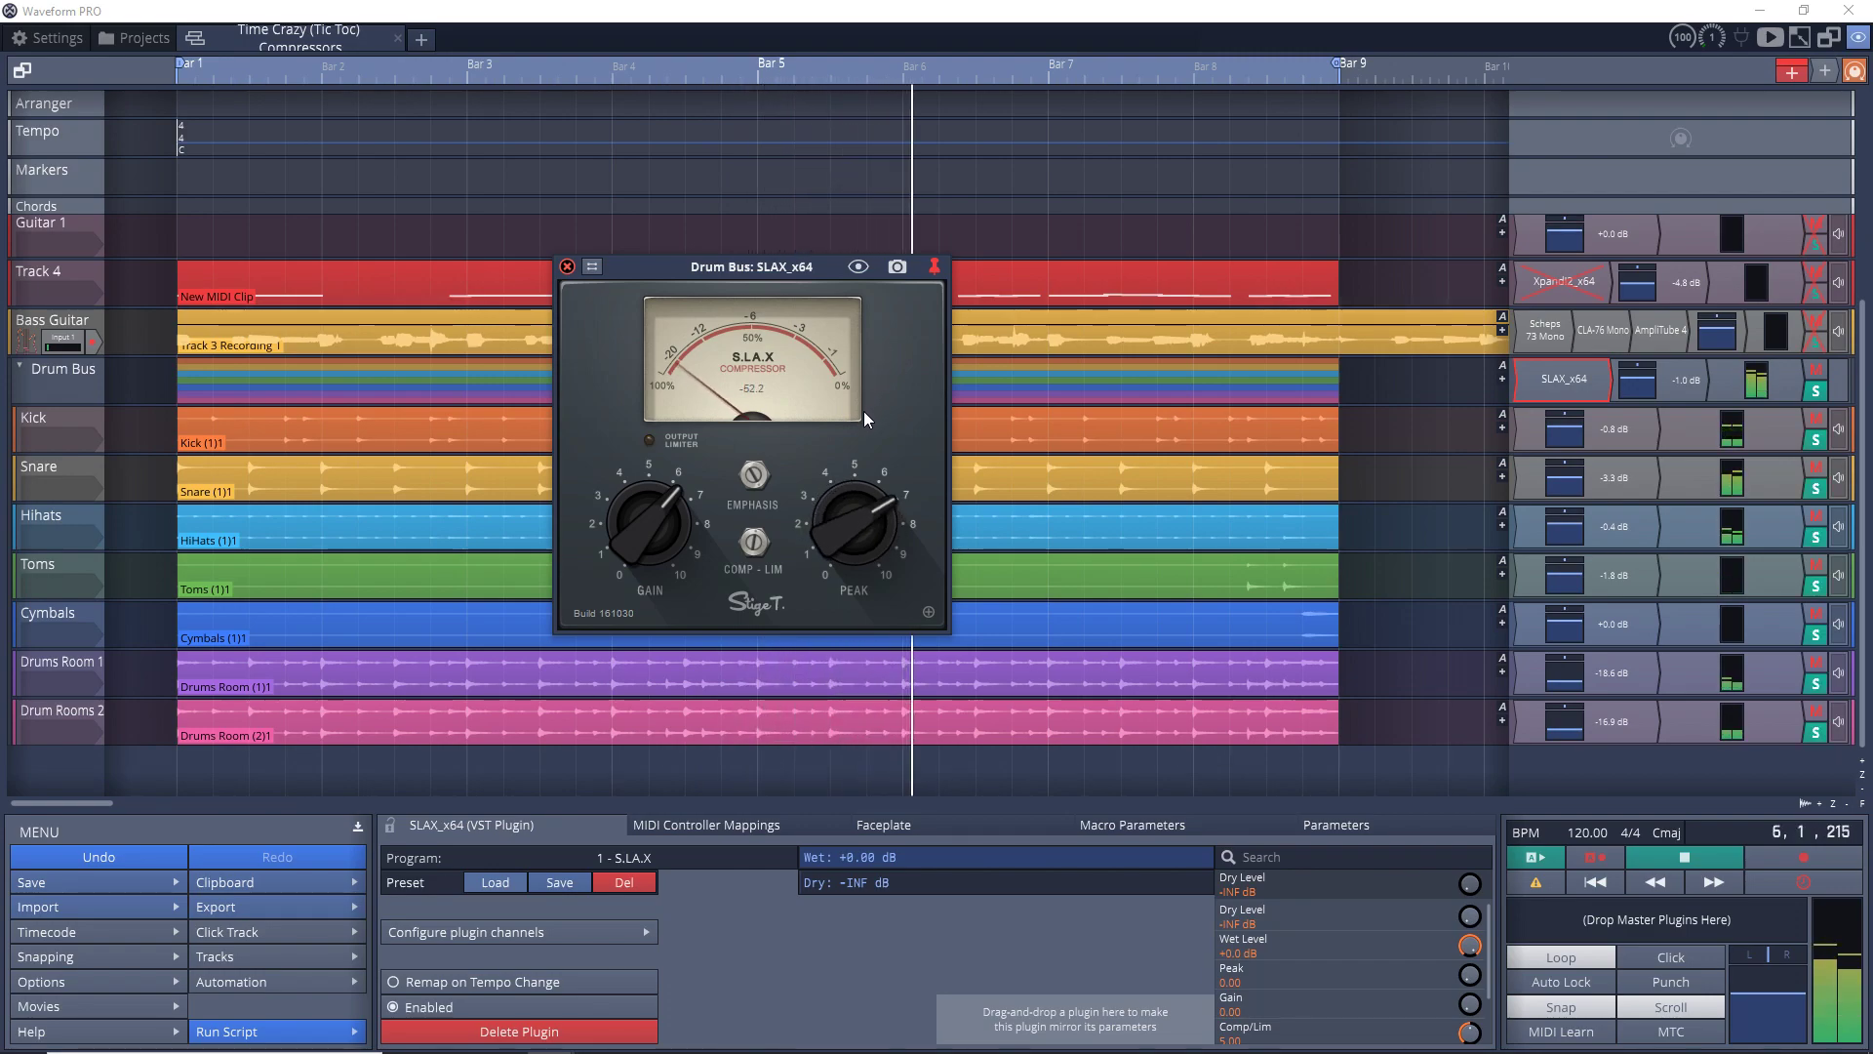
{"action": "left_click_drag", "start_coordinate": [645, 528], "coordinate": [646, 566]}
{"action": "left_click_drag", "start_coordinate": [862, 521], "coordinate": [847, 614]}
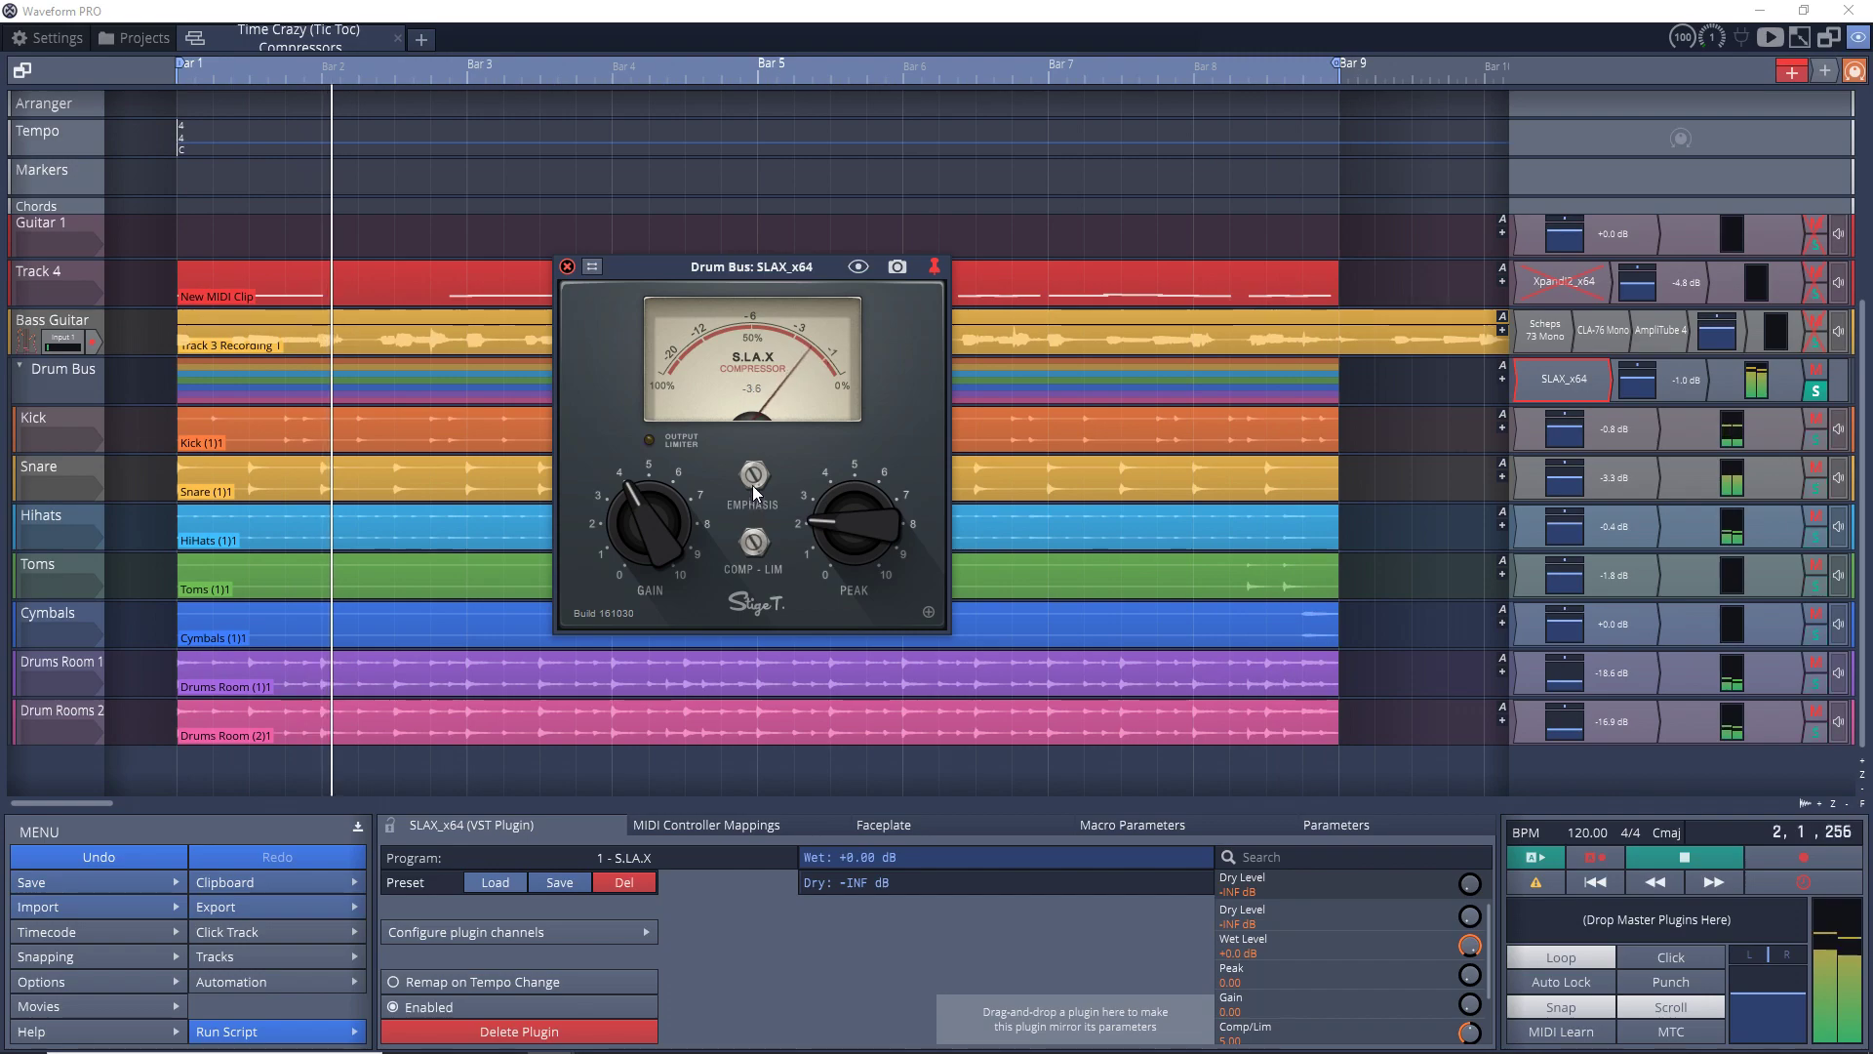
Check the Coloration panel, then set gain to about 5.5 and peak reduction to about 5.
{"action": "left_click", "coordinate": [926, 610]}
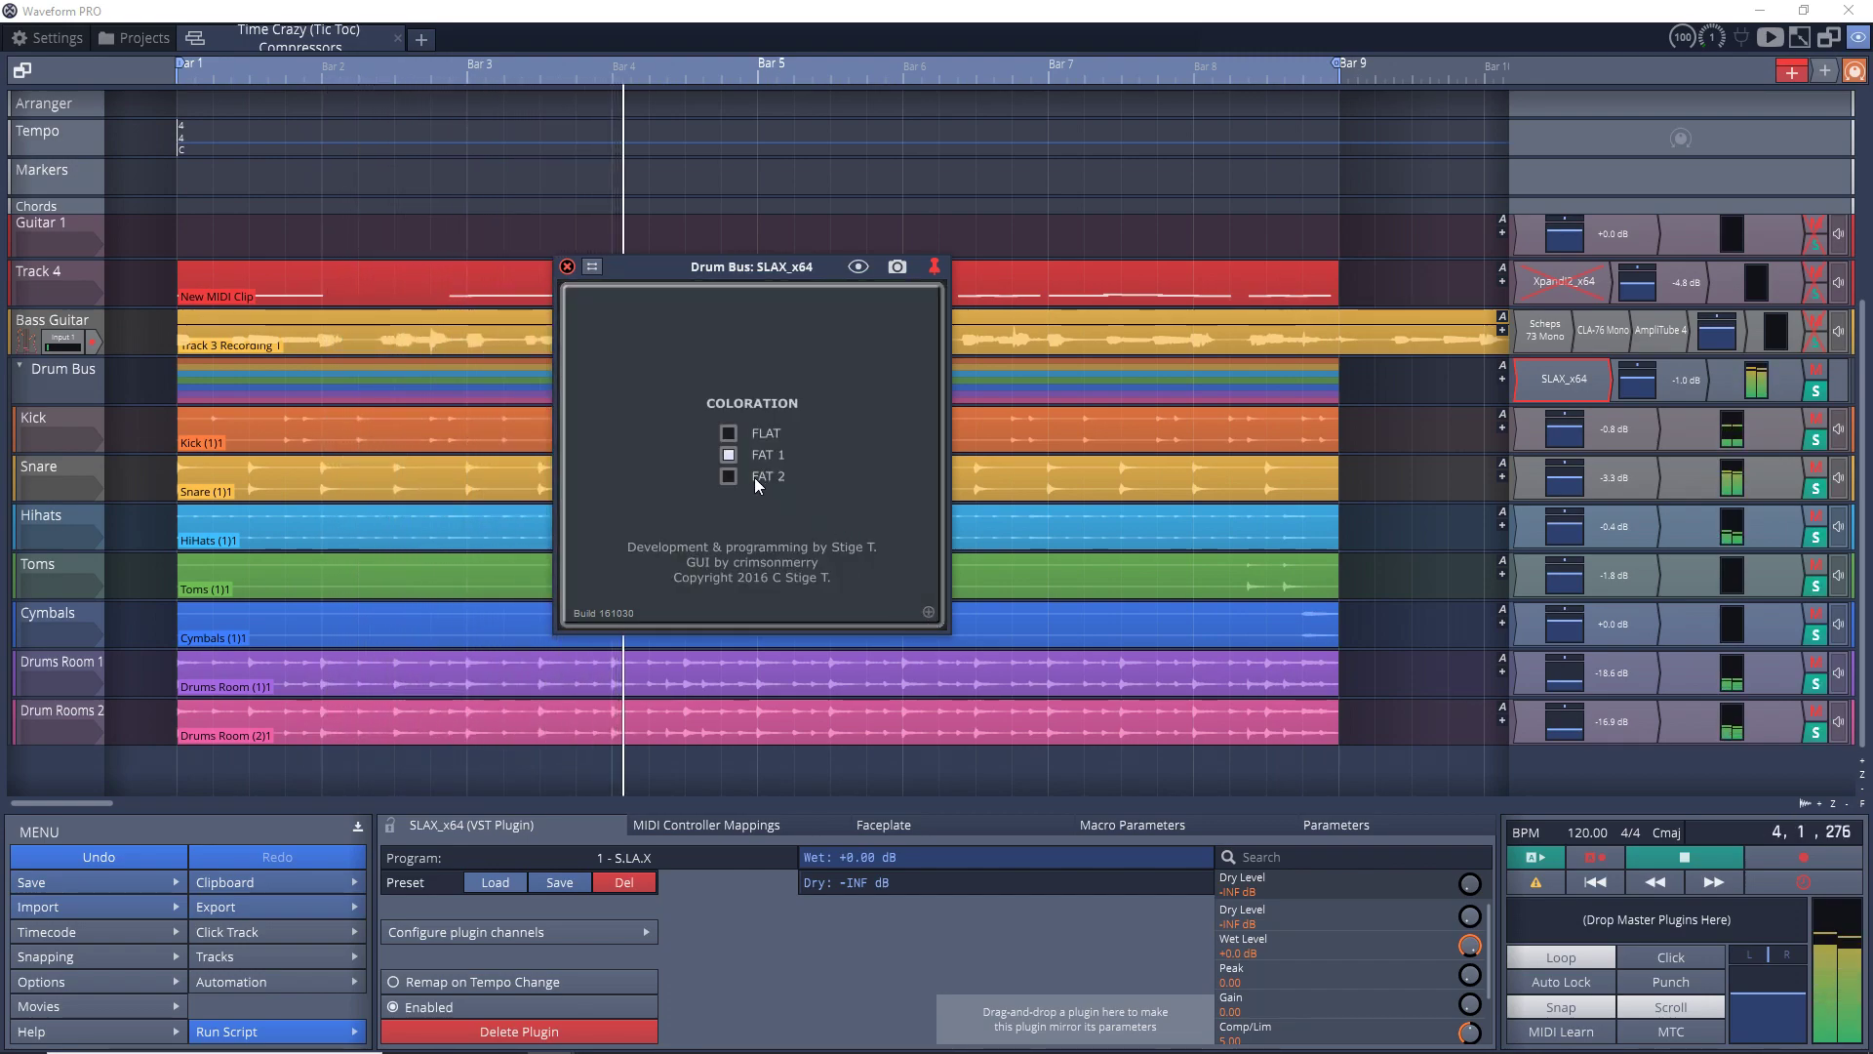
{"action": "left_click", "coordinate": [928, 612]}
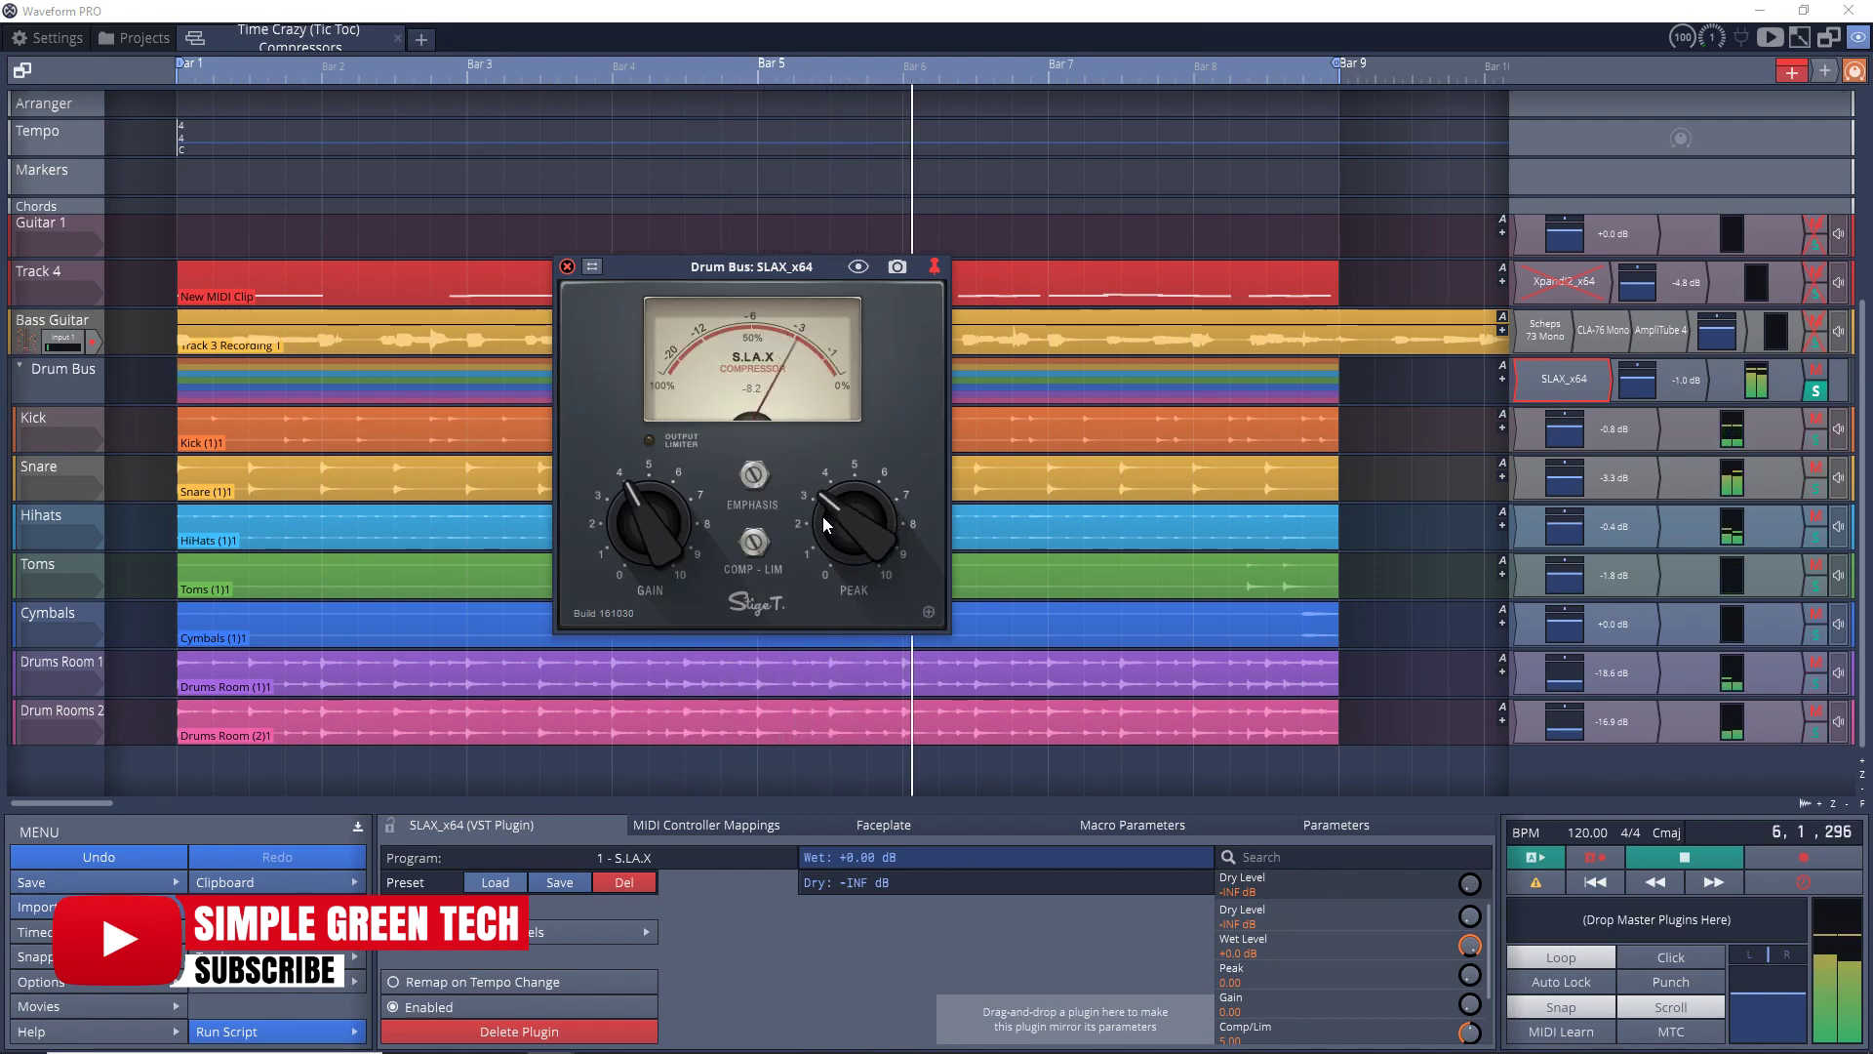
{"action": "left_click_drag", "start_coordinate": [822, 517], "coordinate": [823, 505]}
{"action": "left_click_drag", "start_coordinate": [665, 534], "coordinate": [649, 443]}
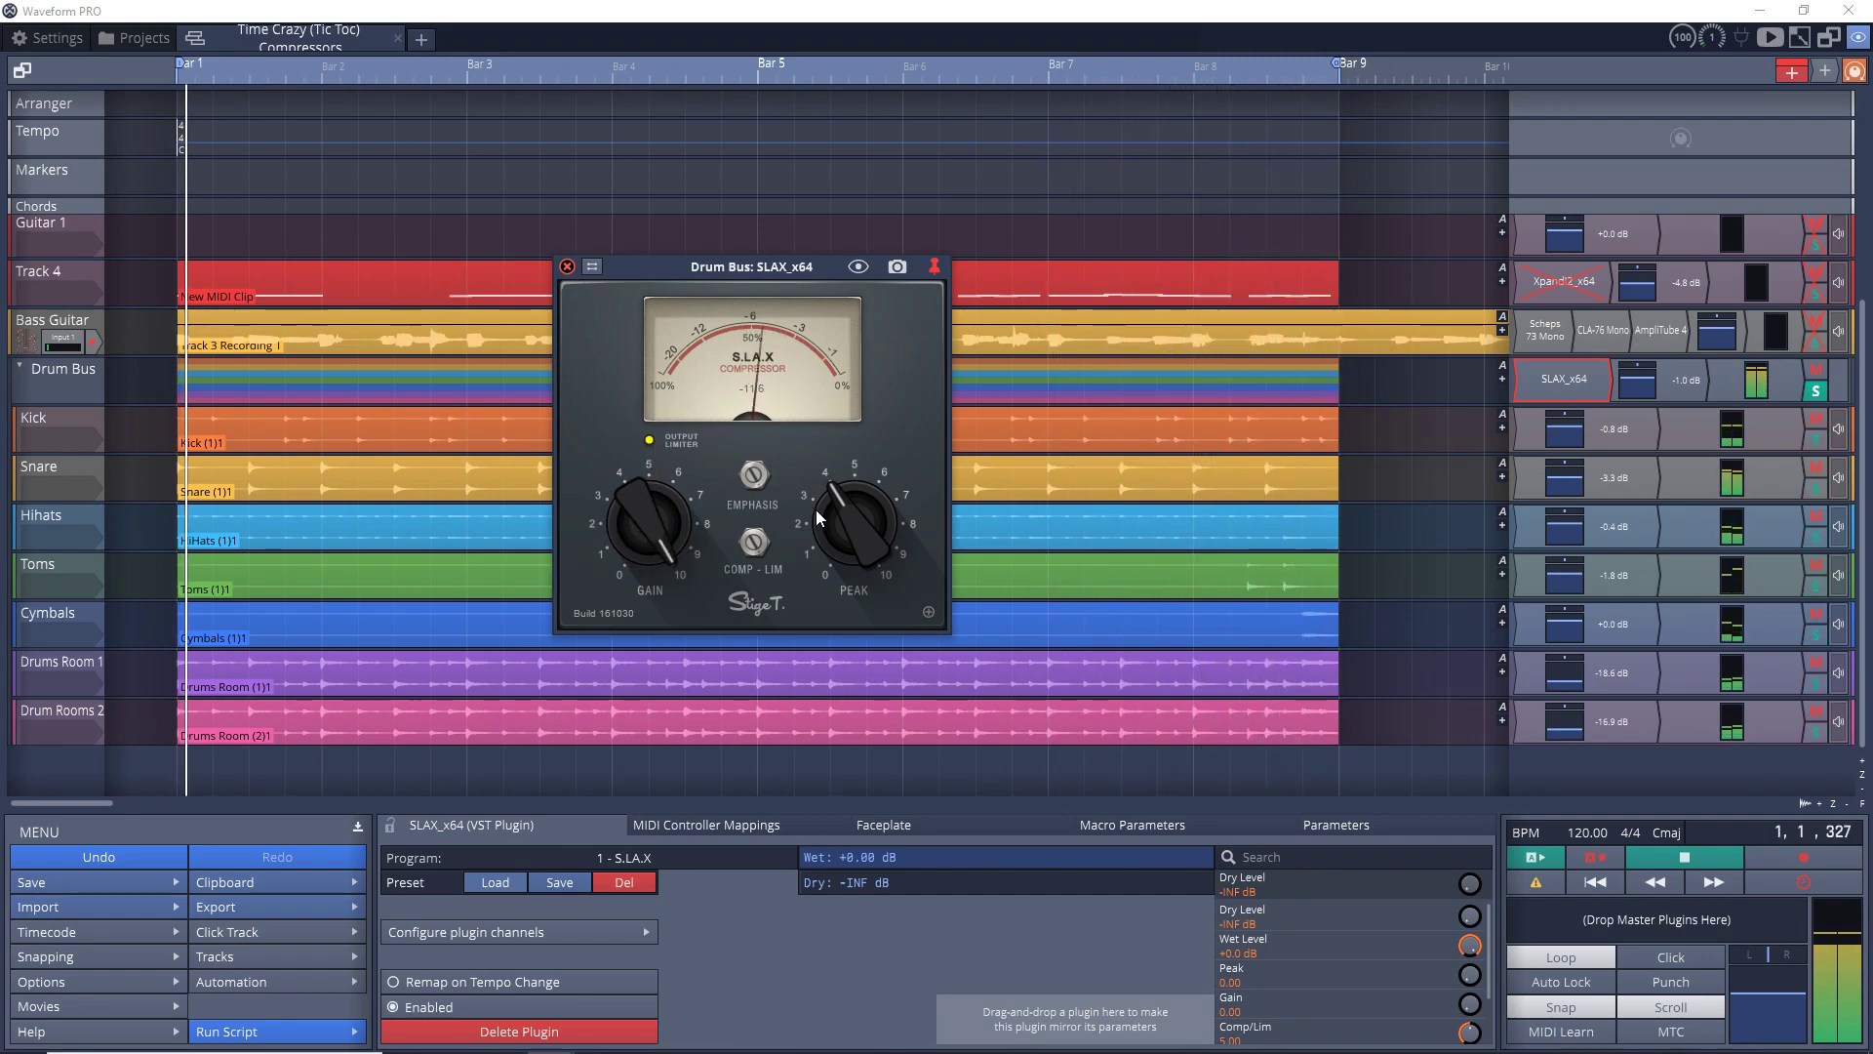
{"action": "left_click_drag", "start_coordinate": [843, 525], "coordinate": [827, 508]}
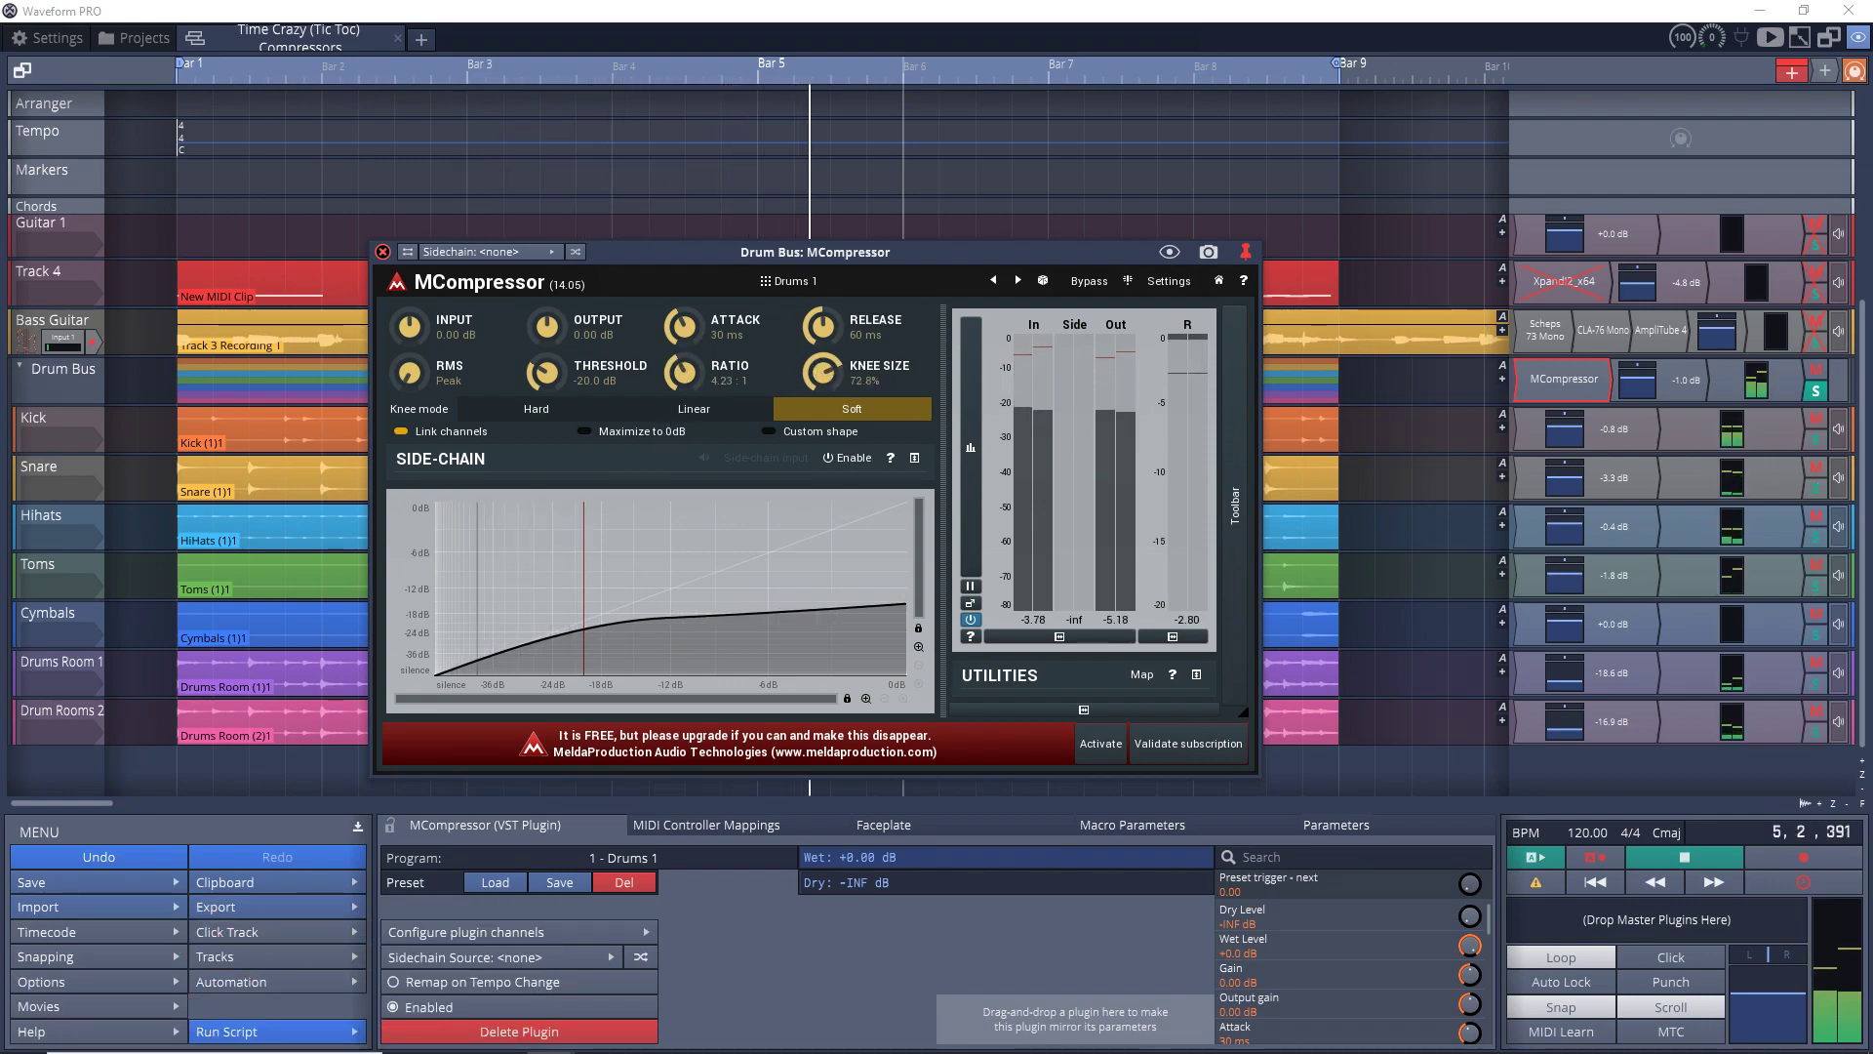
Set MCompressor ratio to 1.22:1, threshold to about -9.65 dB, and bypass it to compare.
{"action": "left_click_drag", "start_coordinate": [684, 372], "coordinate": [684, 410]}
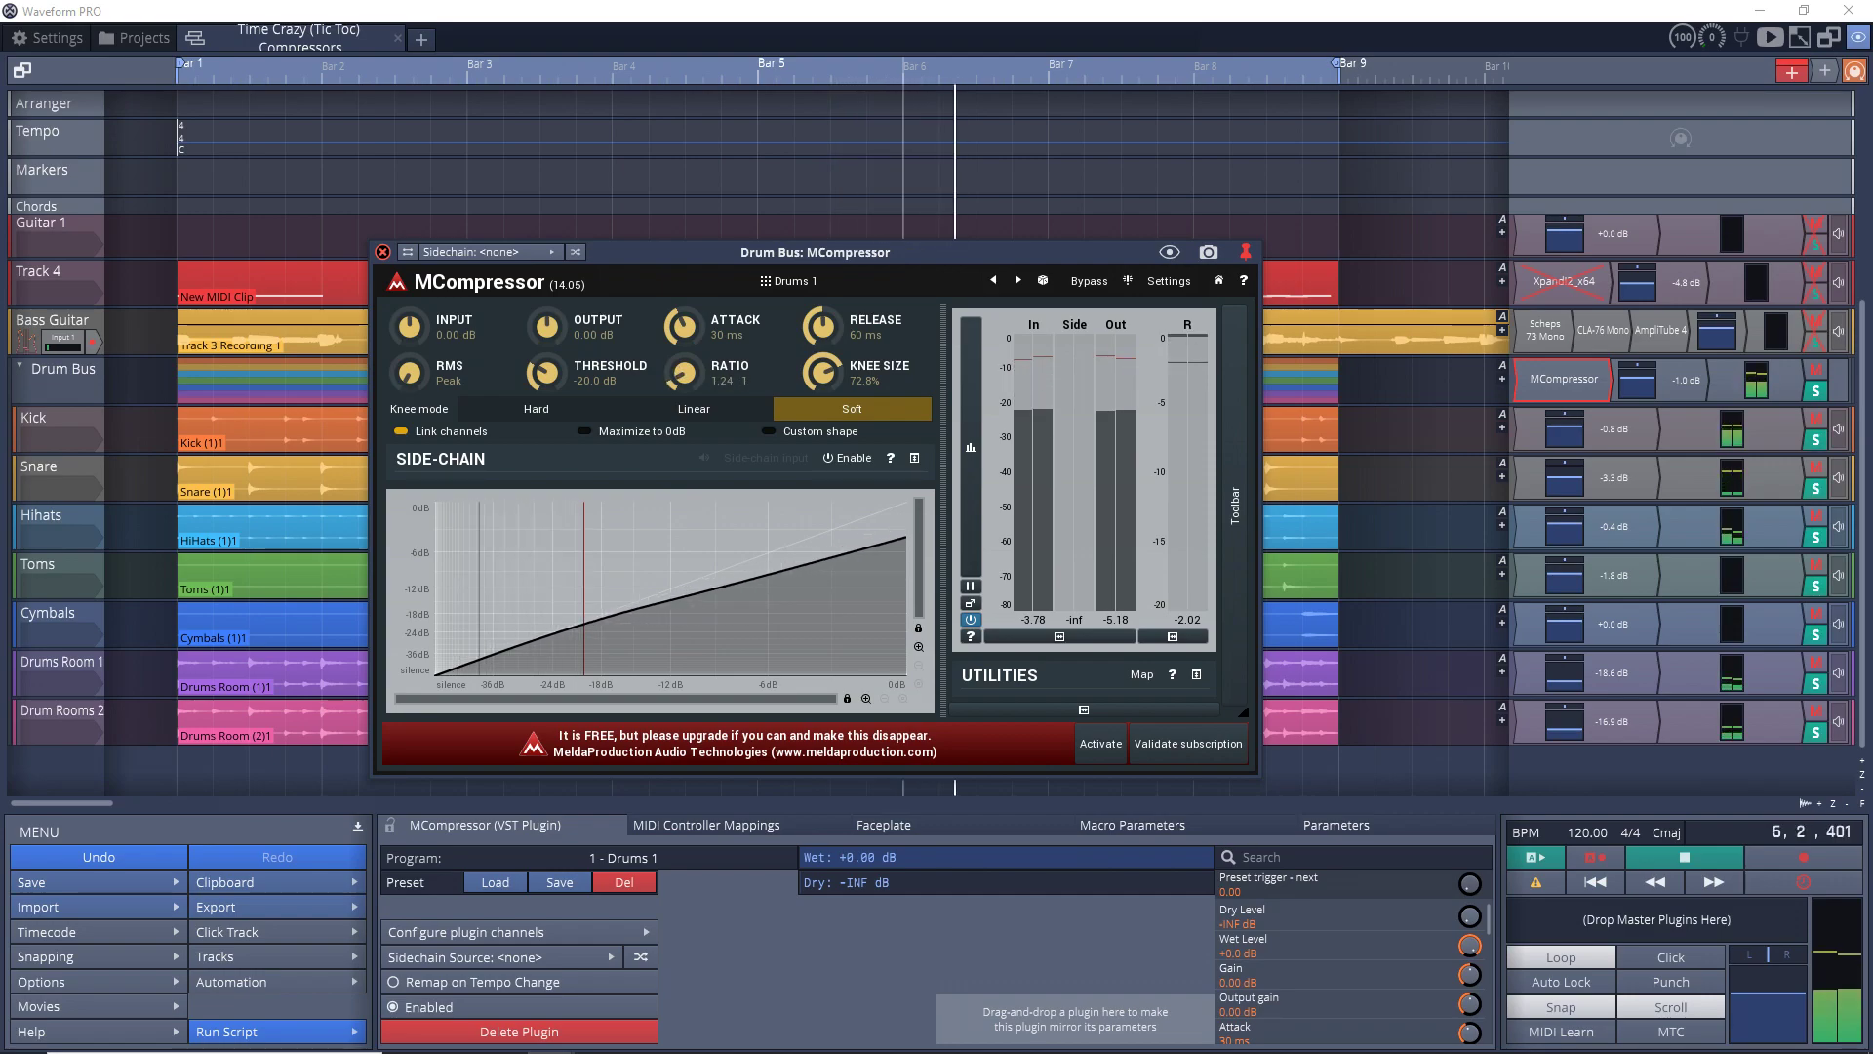
{"action": "left_click_drag", "start_coordinate": [544, 371], "coordinate": [545, 364]}
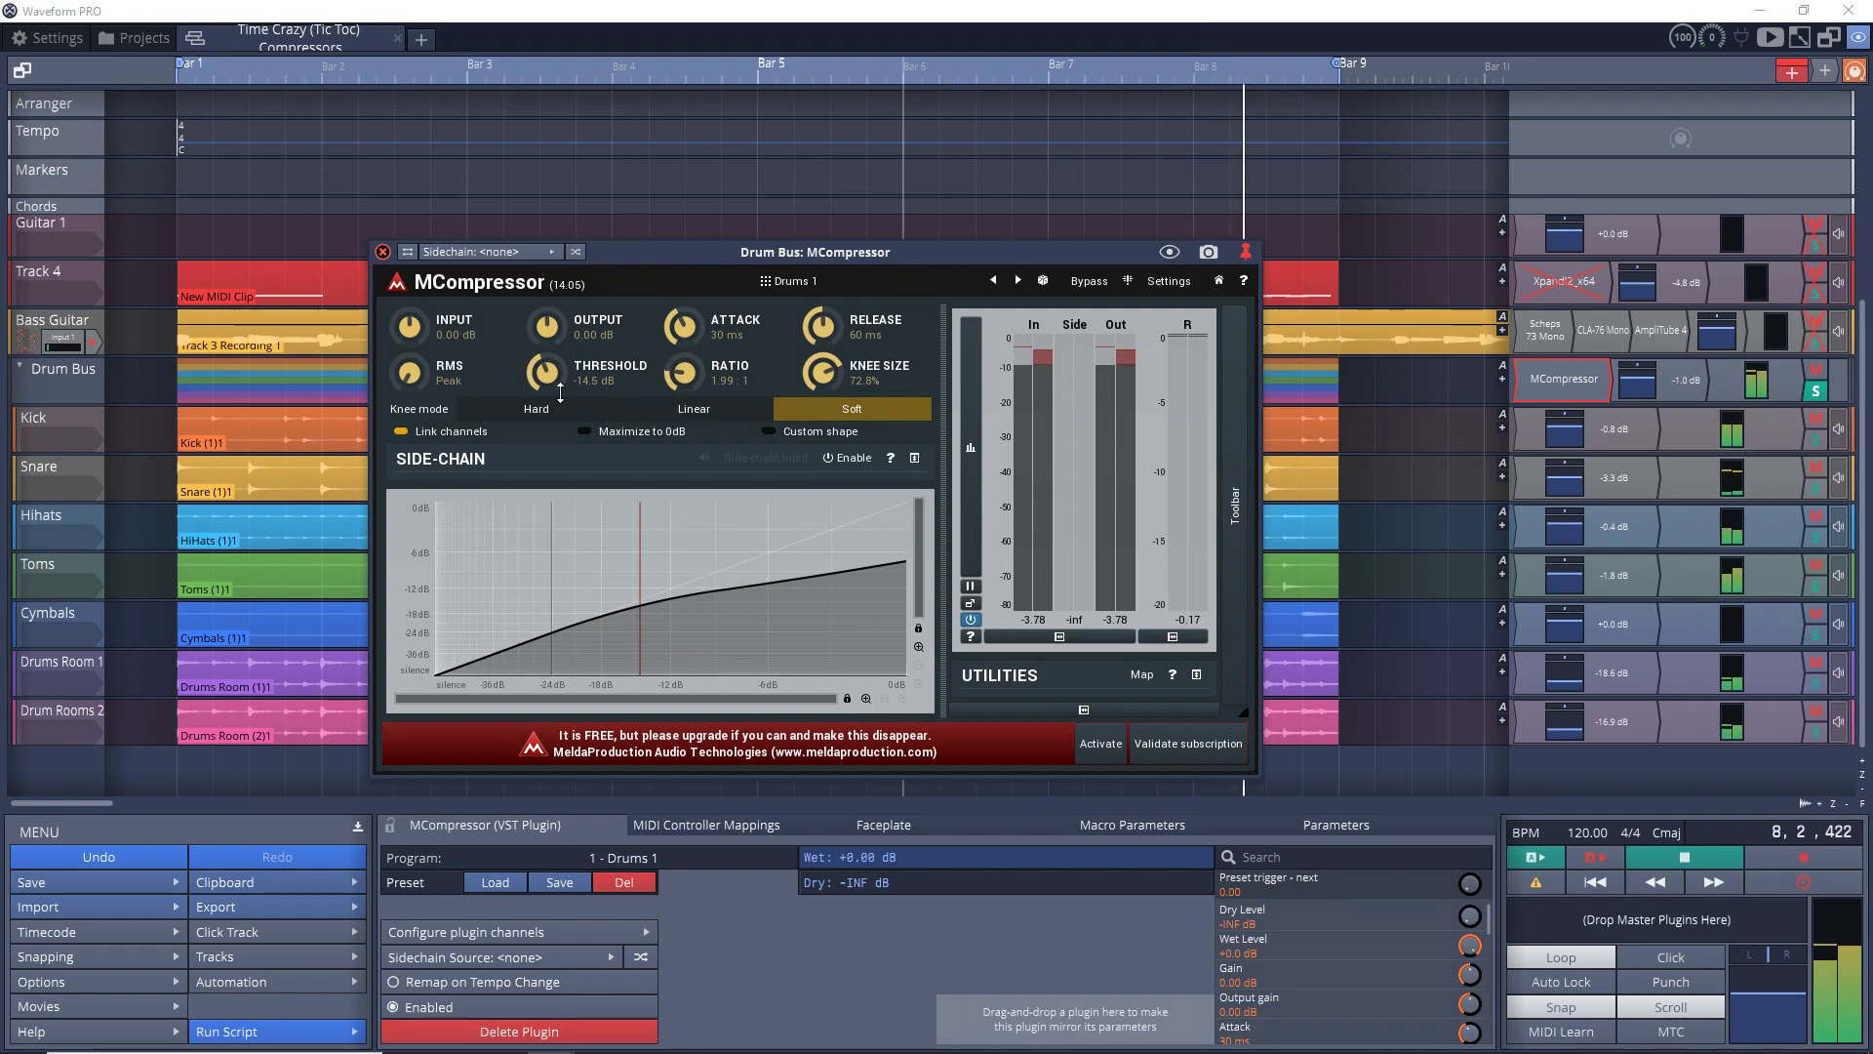
{"action": "left_click_drag", "start_coordinate": [560, 391], "coordinate": [560, 376]}
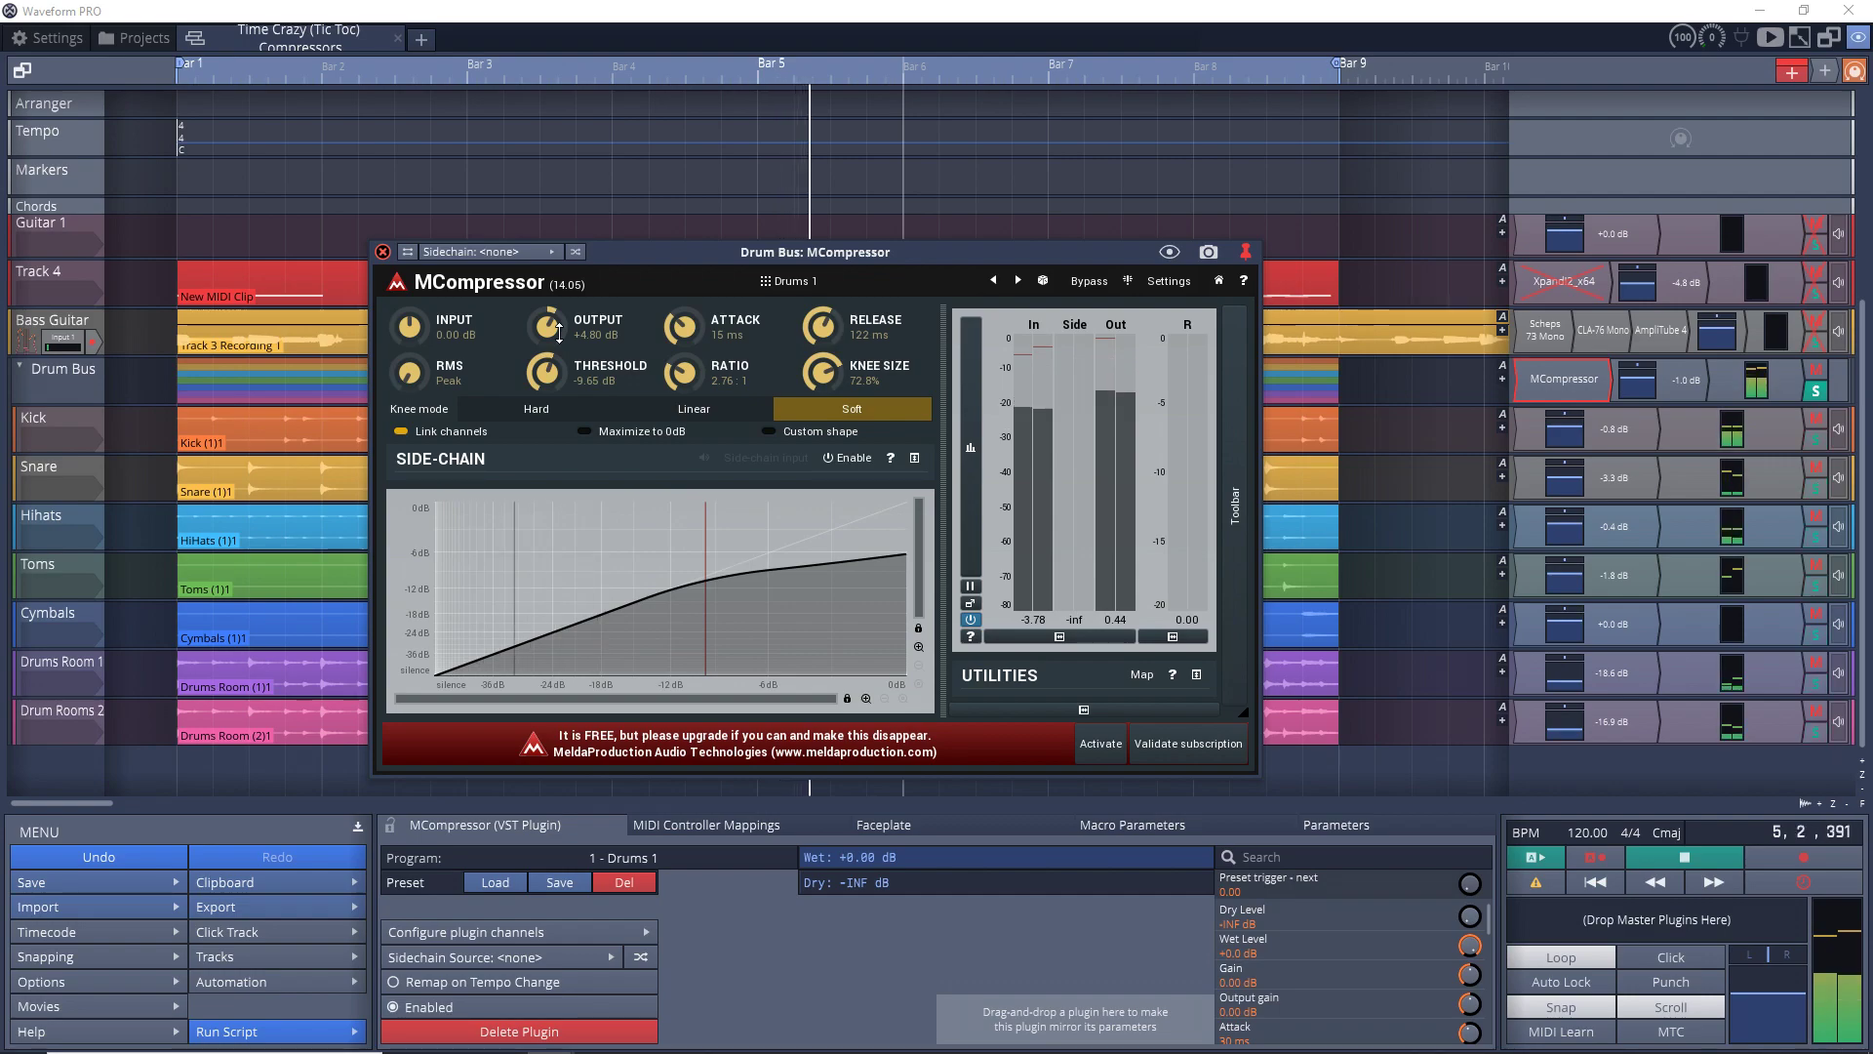
{"action": "left_click", "coordinate": [1088, 286]}
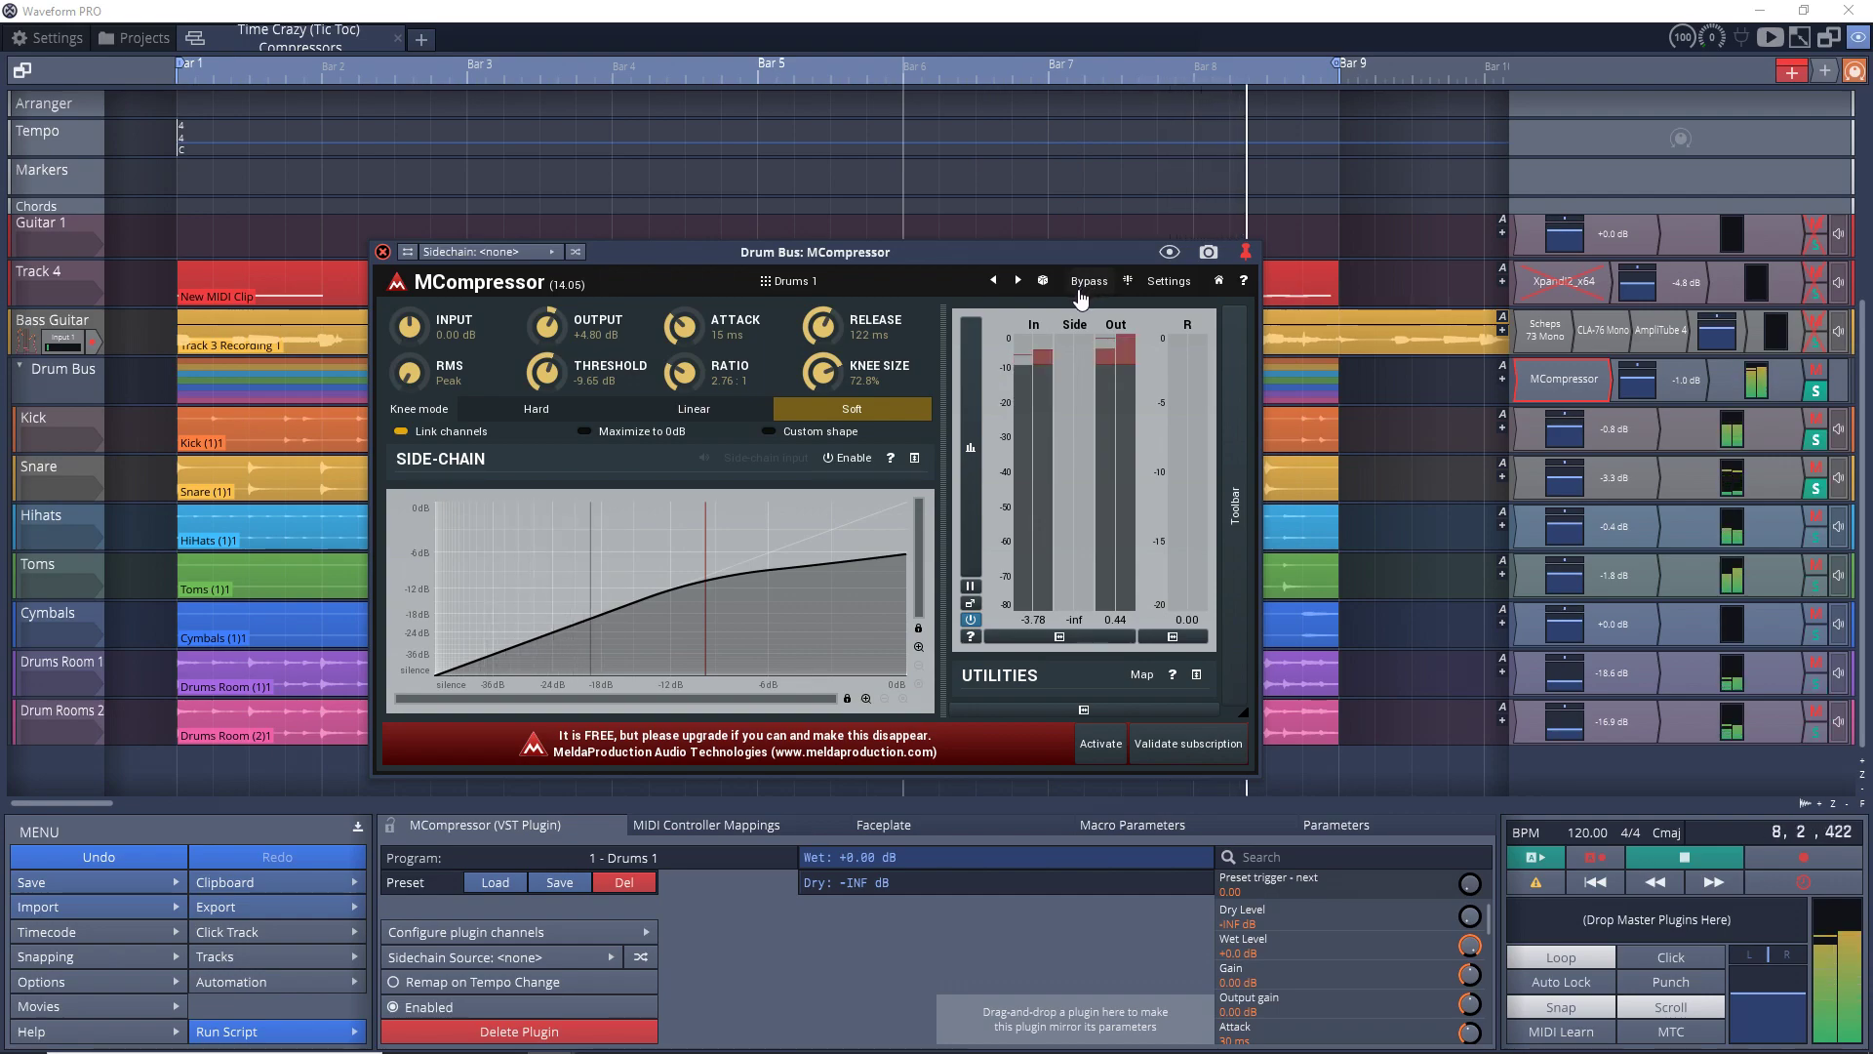
Load MCompressor's Drums preset and lower the ratio to about 1.5:1.
{"action": "left_click", "coordinate": [792, 281]}
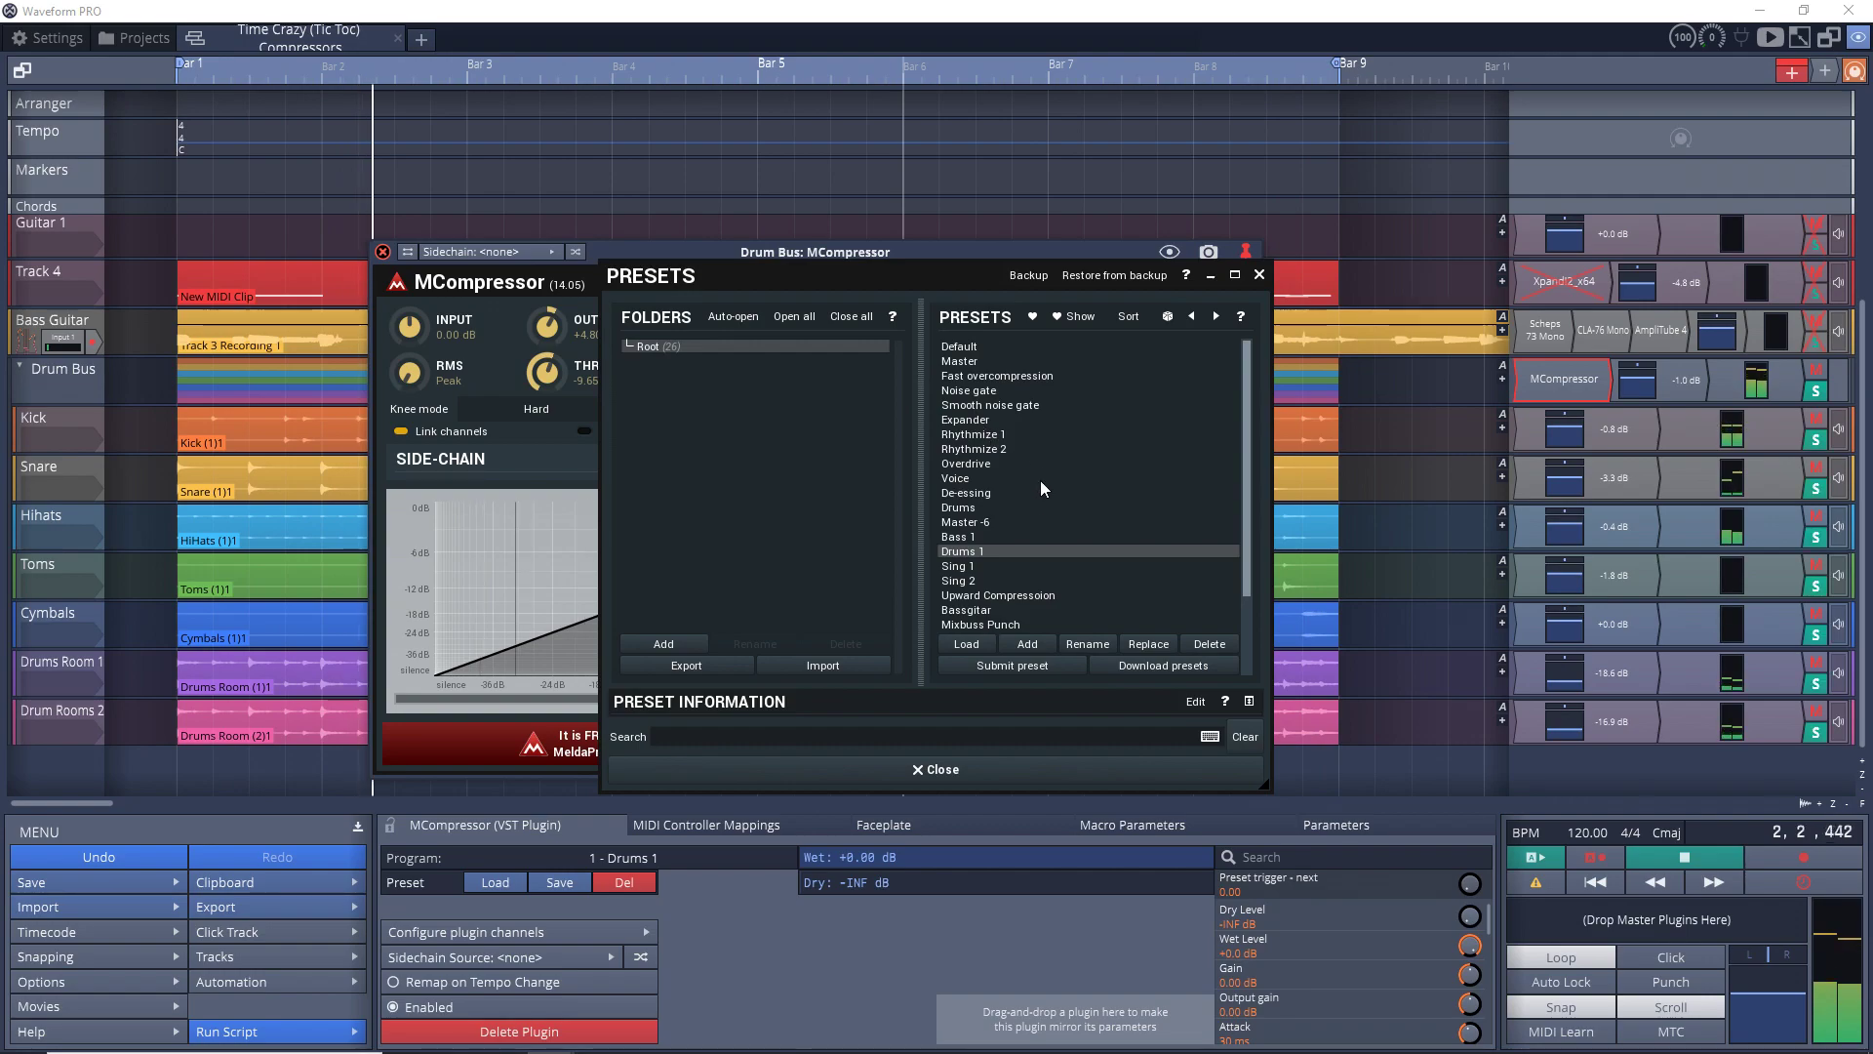
{"action": "left_click", "coordinate": [968, 506]}
{"action": "left_click", "coordinate": [876, 767]}
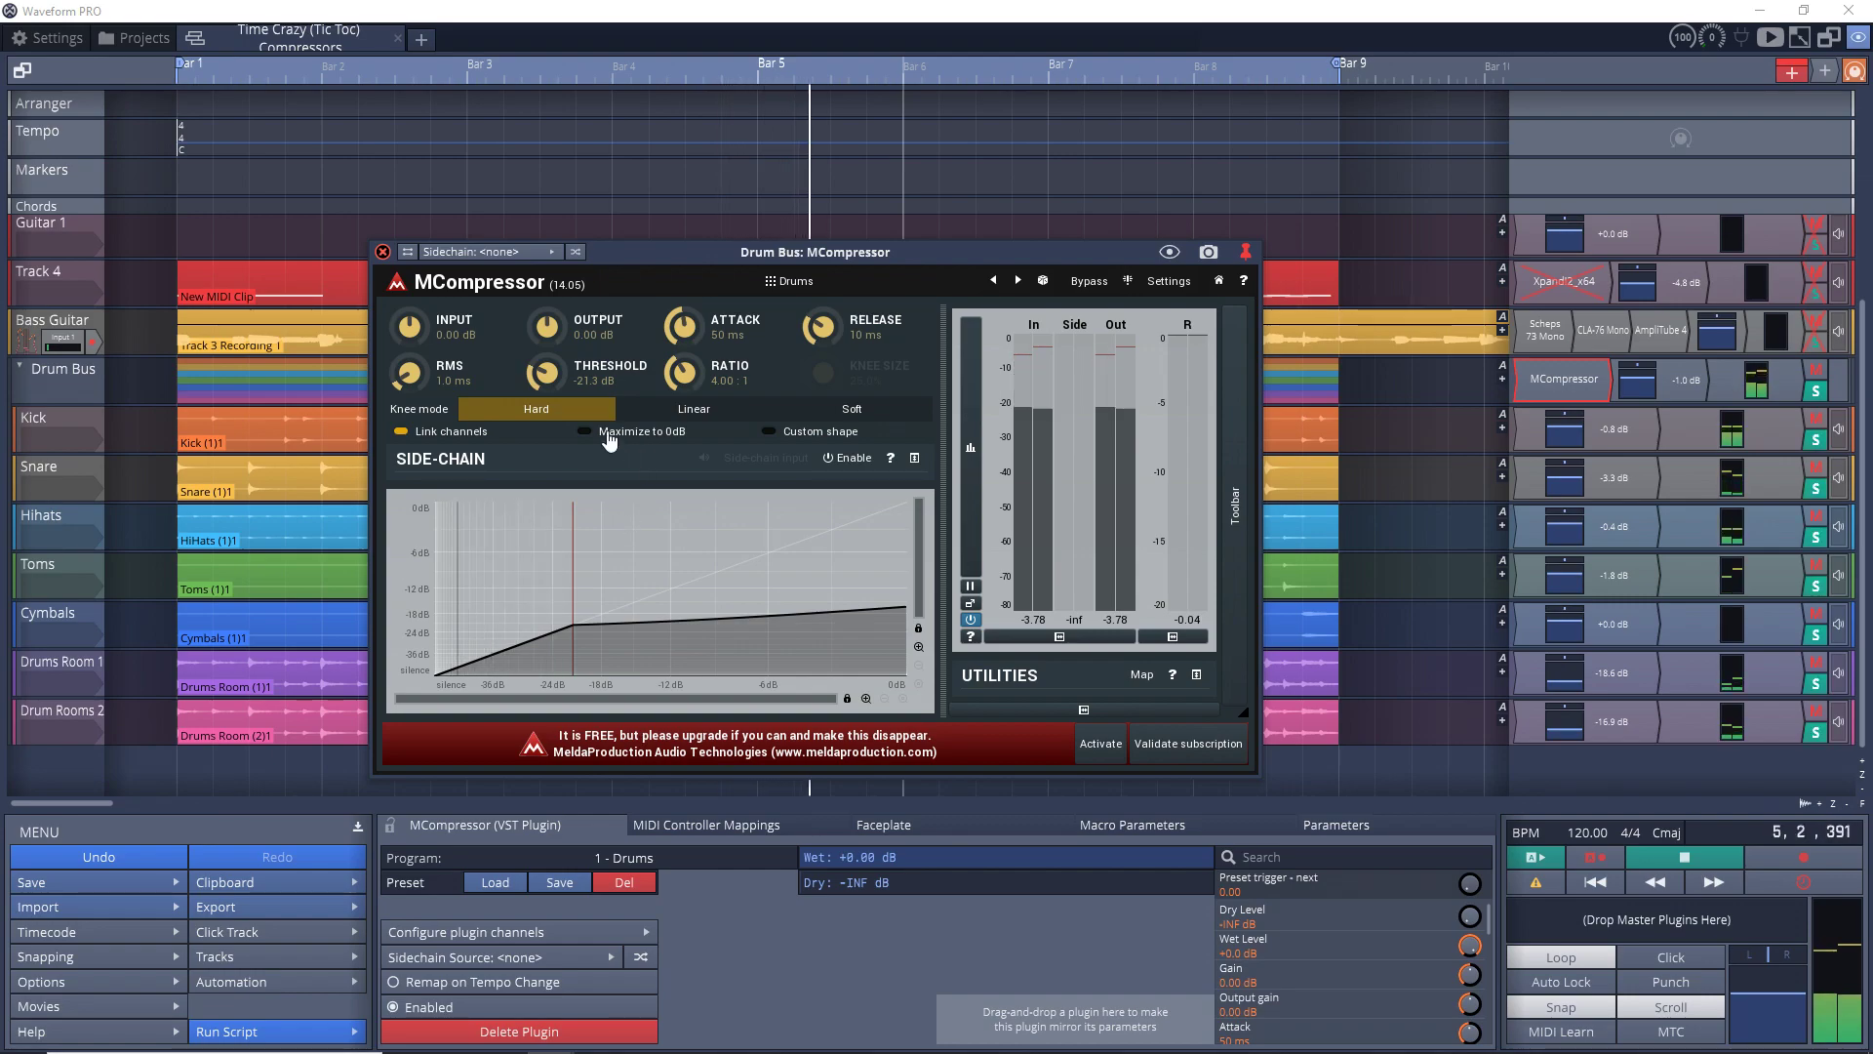
{"action": "left_click_drag", "start_coordinate": [683, 372], "coordinate": [683, 428]}
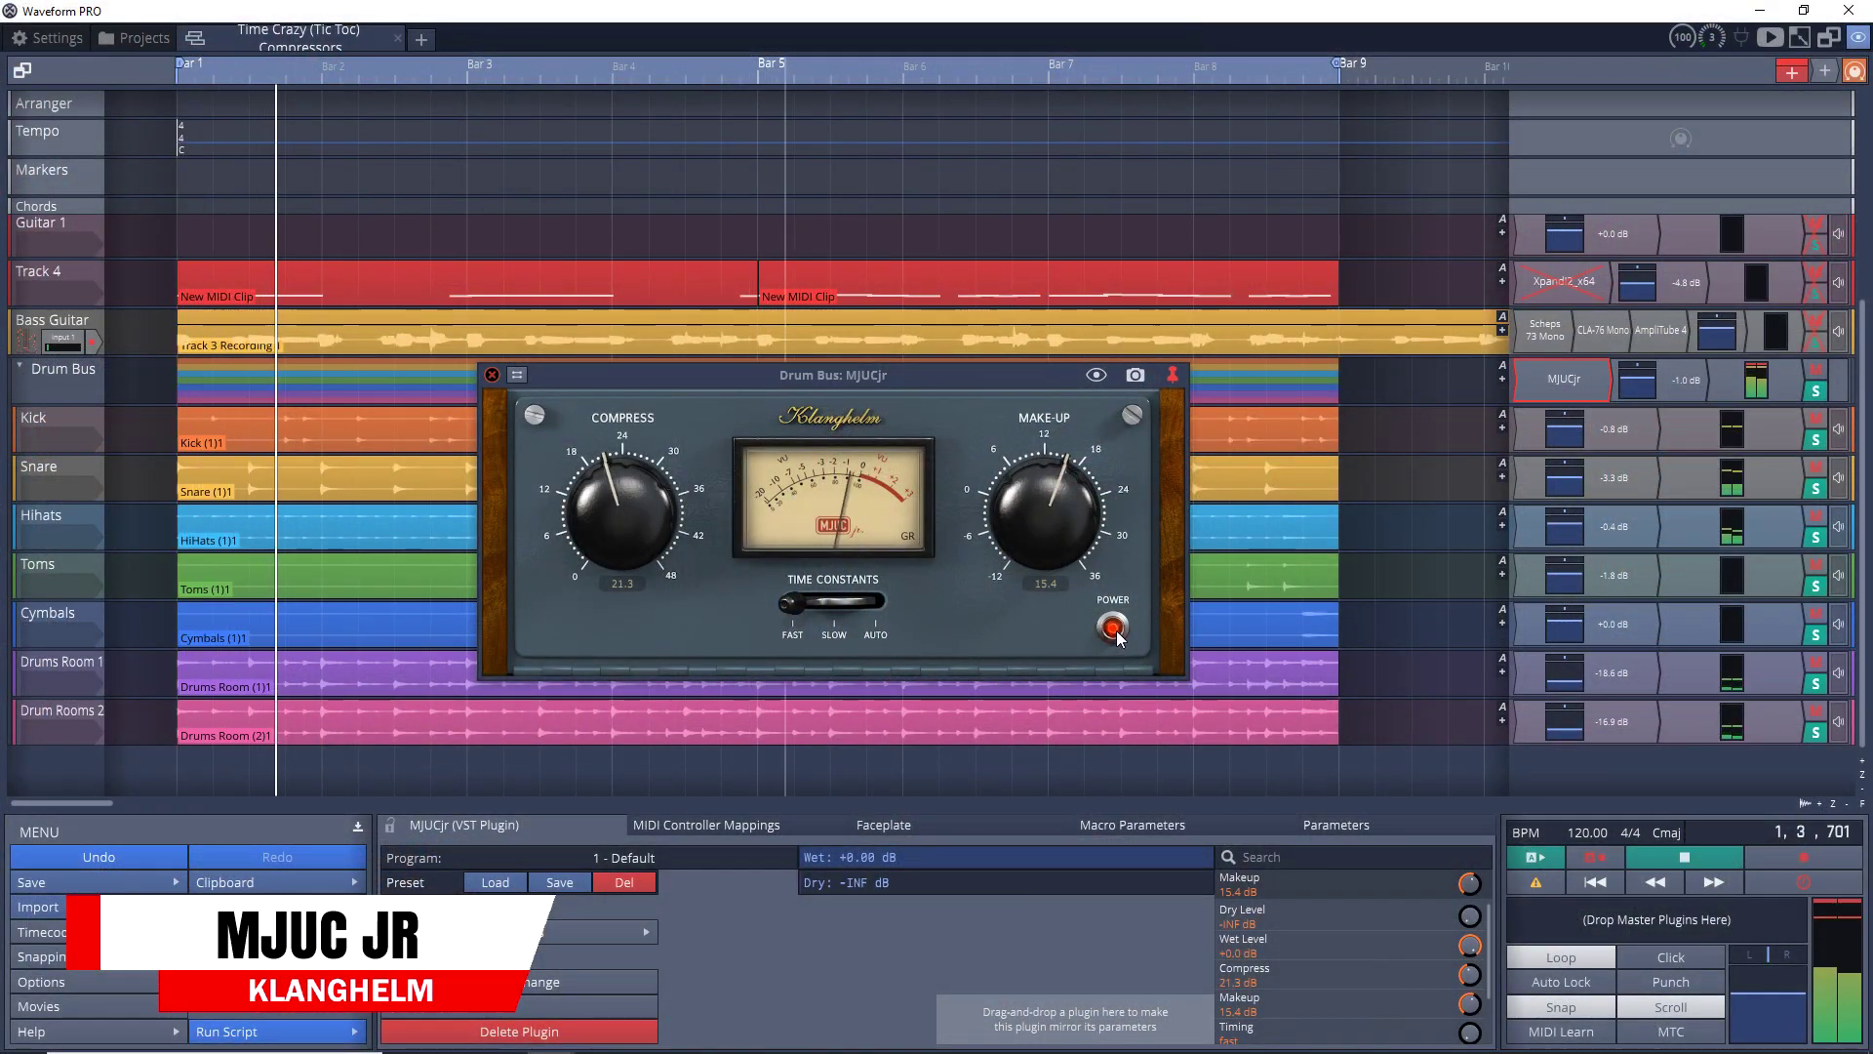
A/B the MJUCjr, then set compress to 30.8 and make-up to 10.2 dB.
{"action": "left_click", "coordinate": [1115, 628]}
{"action": "left_click", "coordinate": [1114, 628]}
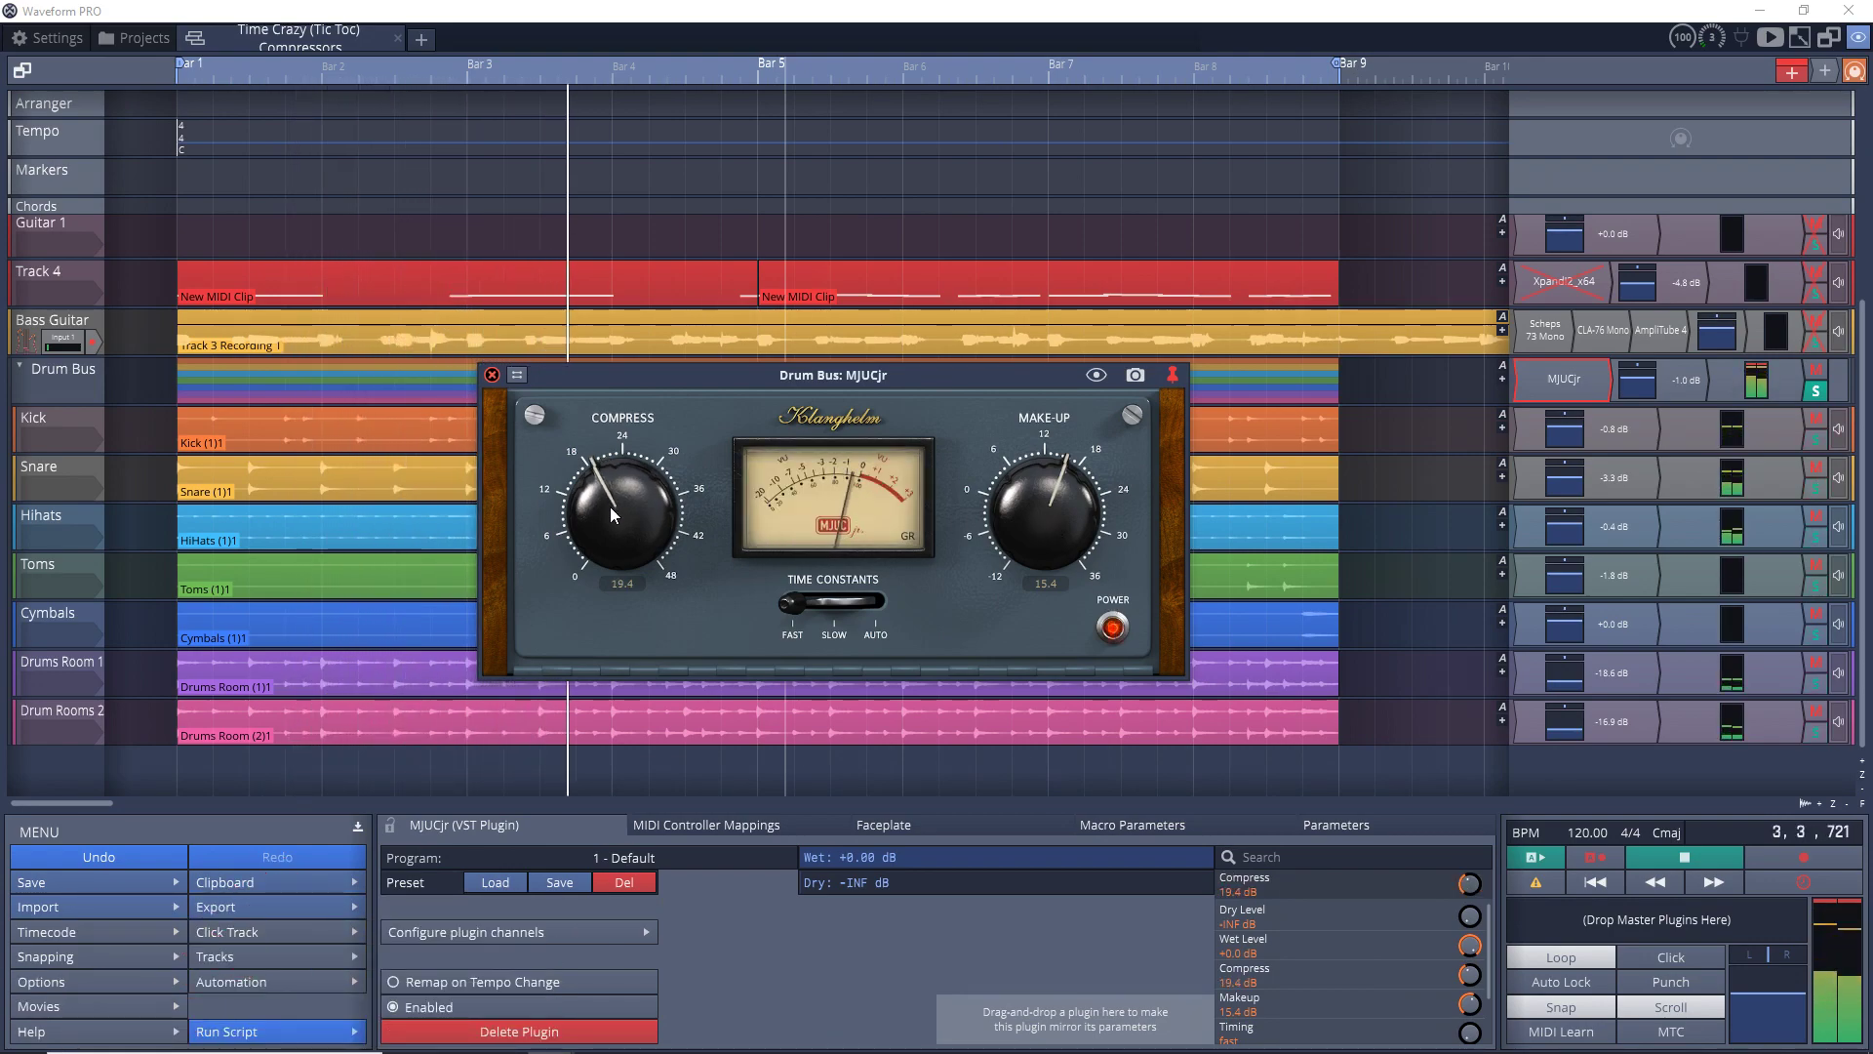
{"action": "left_click_drag", "start_coordinate": [1032, 528], "coordinate": [1031, 514]}
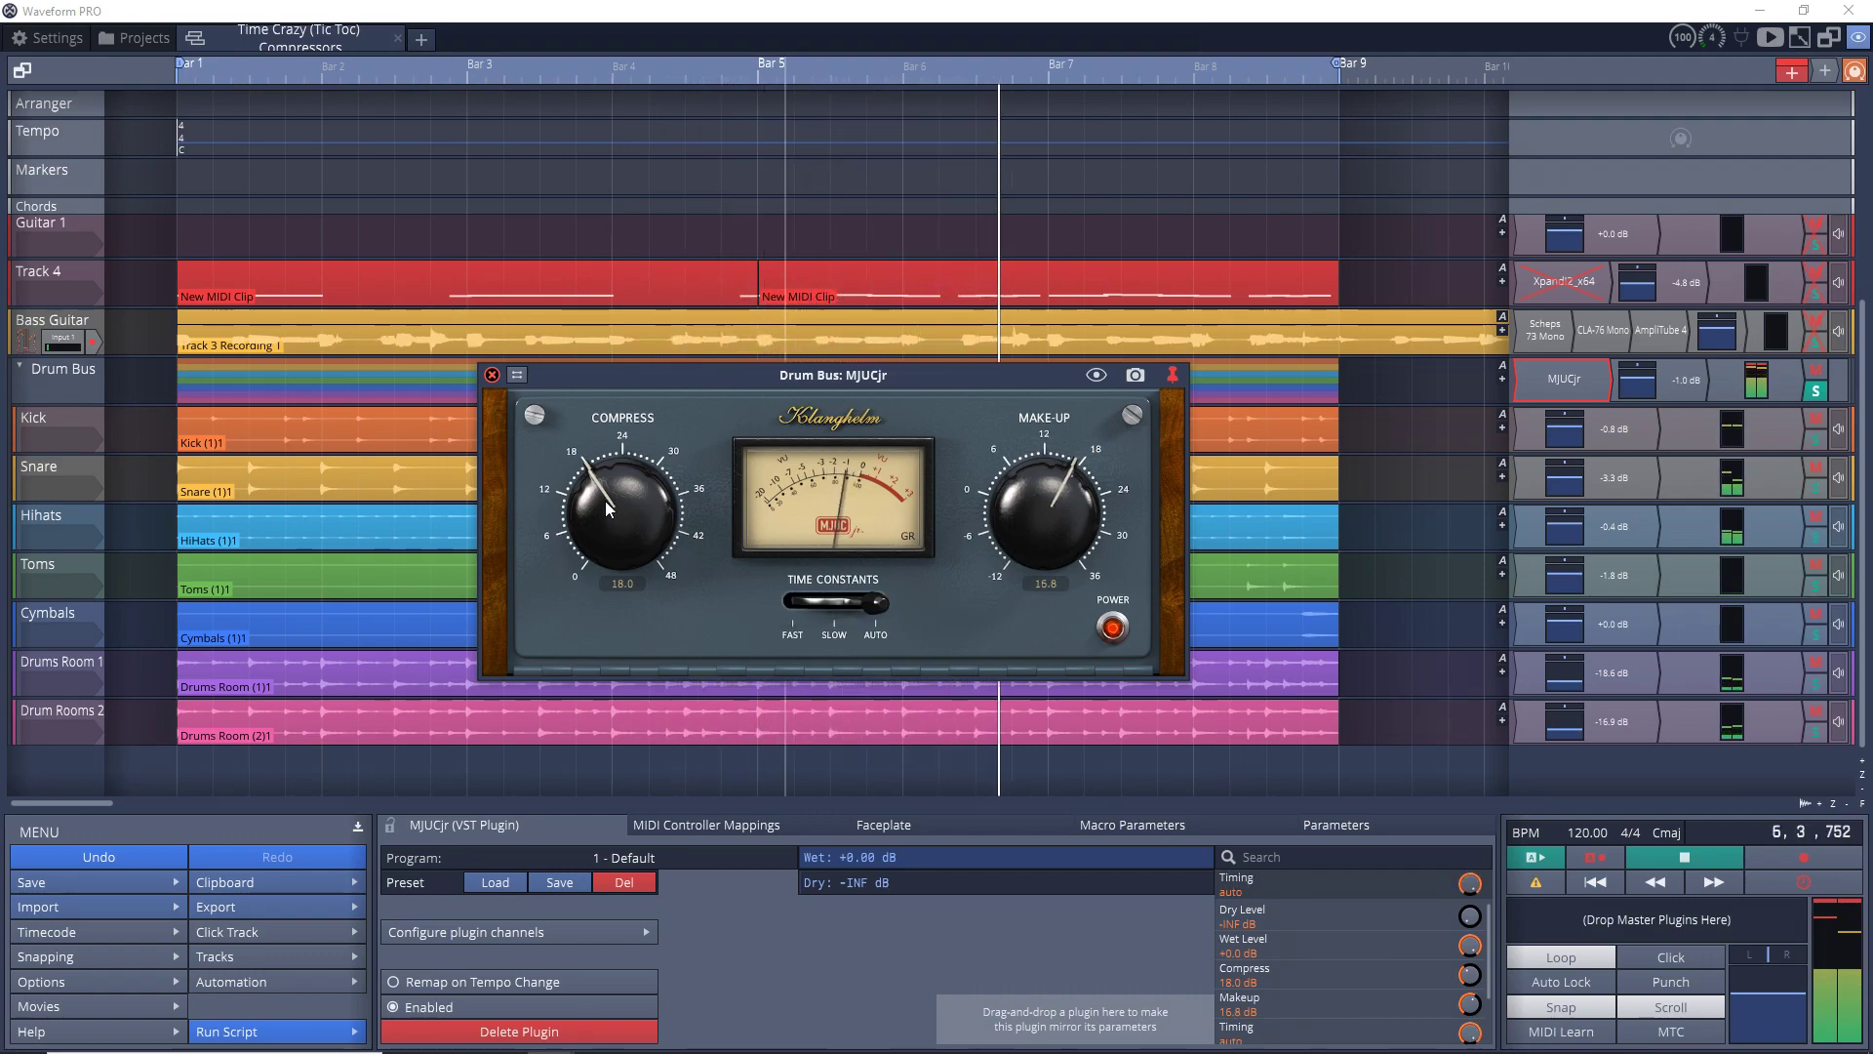
{"action": "left_click_drag", "start_coordinate": [622, 441], "coordinate": [655, 417]}
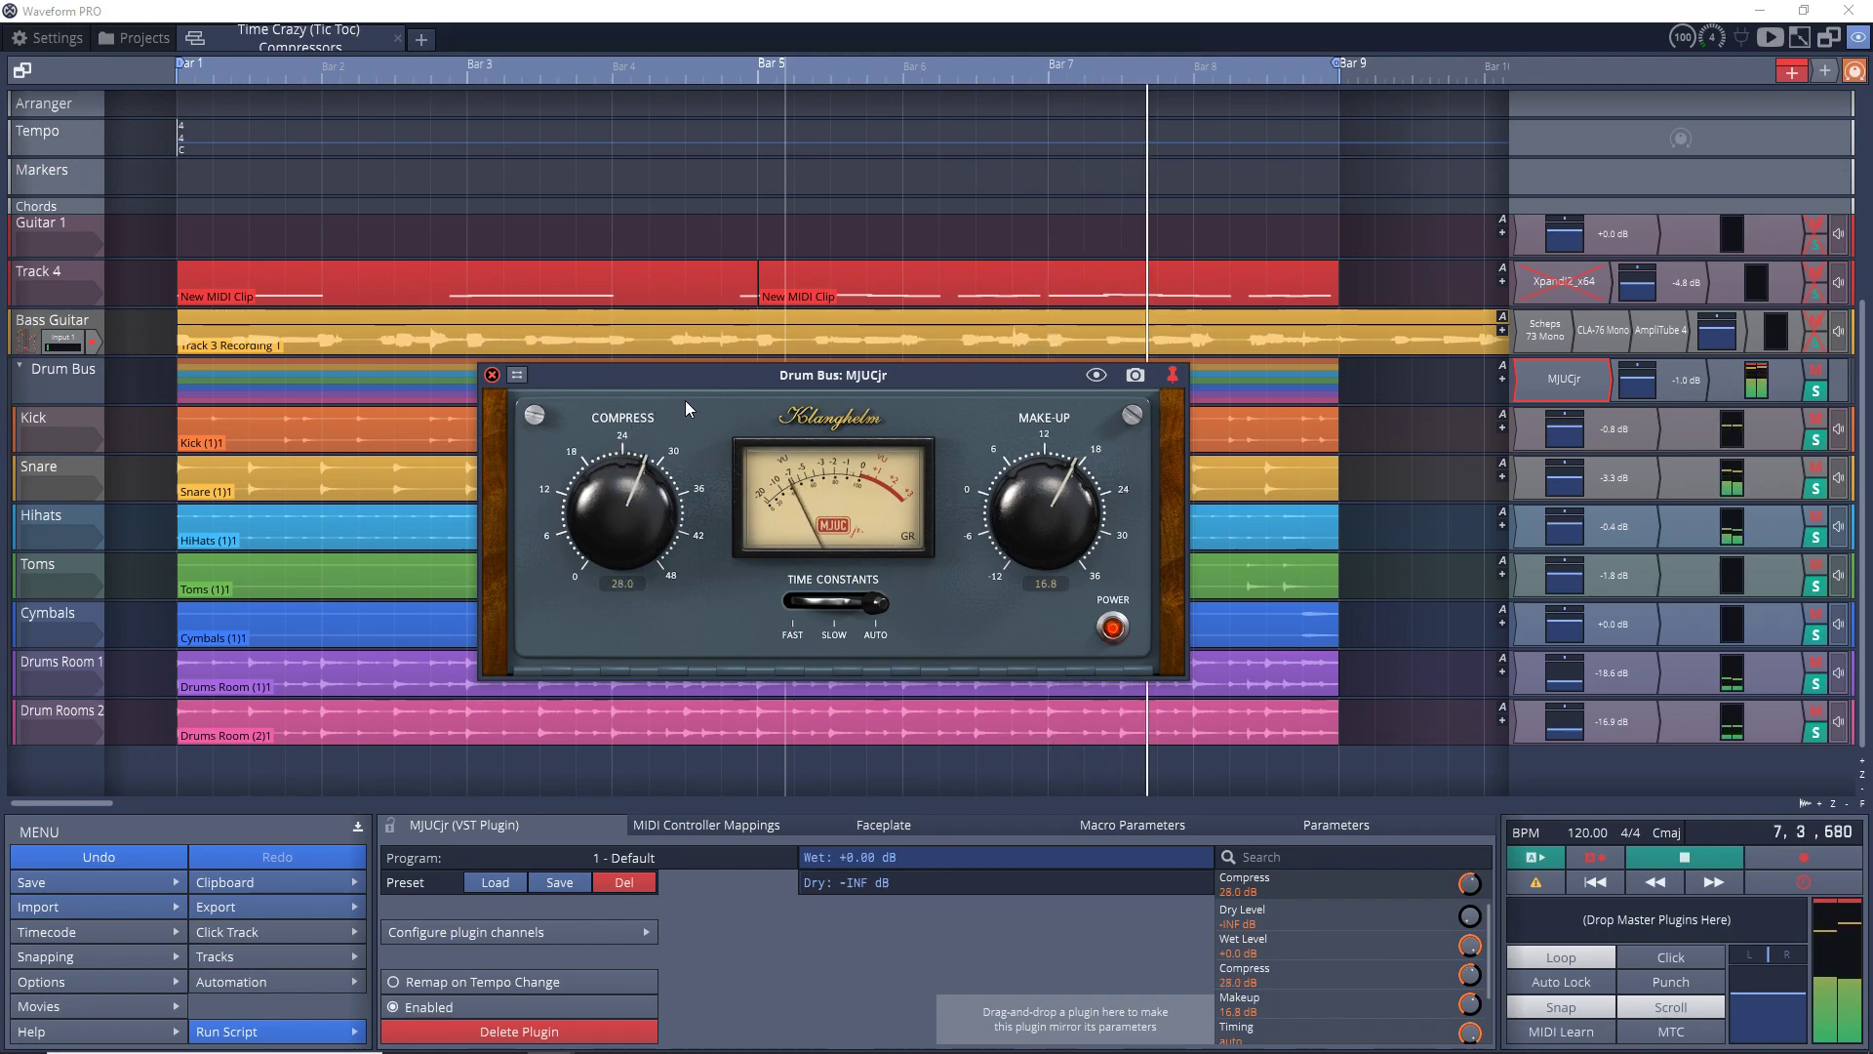
{"action": "left_click_drag", "start_coordinate": [1062, 488], "coordinate": [1005, 588]}
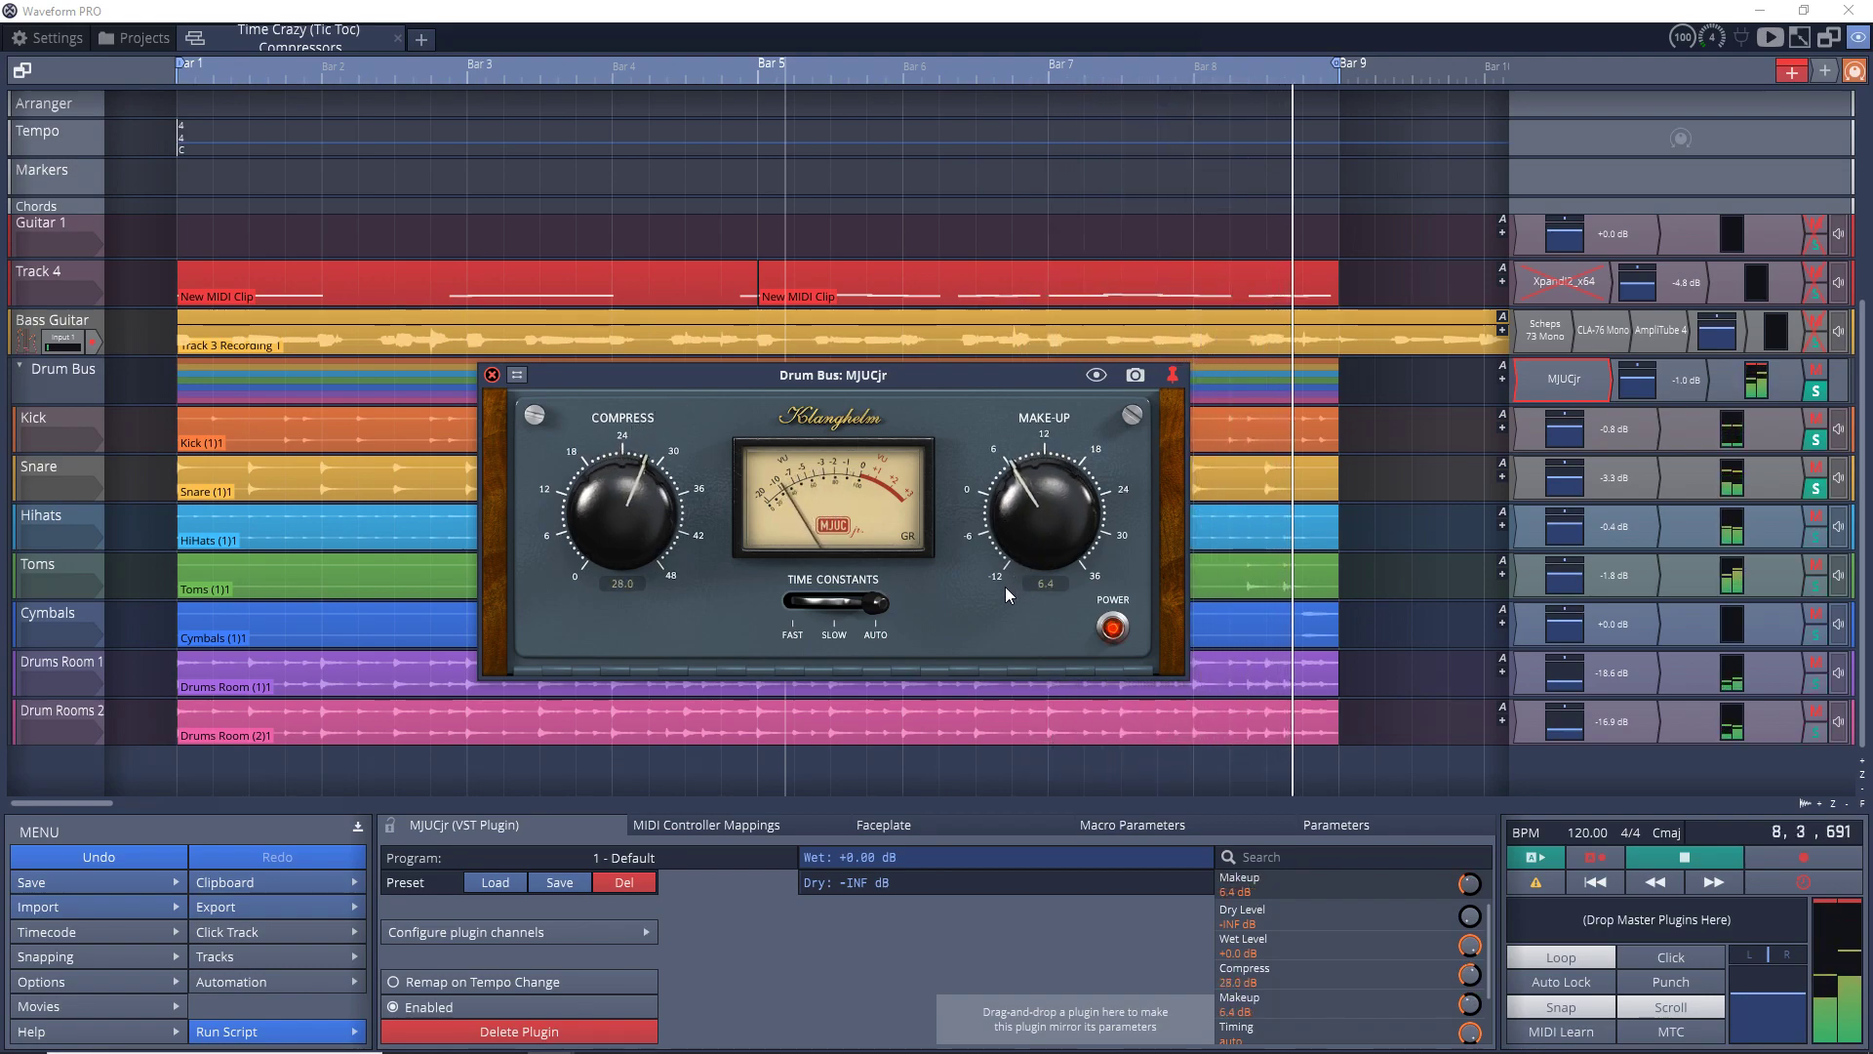
{"action": "left_click_drag", "start_coordinate": [618, 529], "coordinate": [619, 498]}
{"action": "left_click_drag", "start_coordinate": [1024, 515], "coordinate": [1080, 401]}
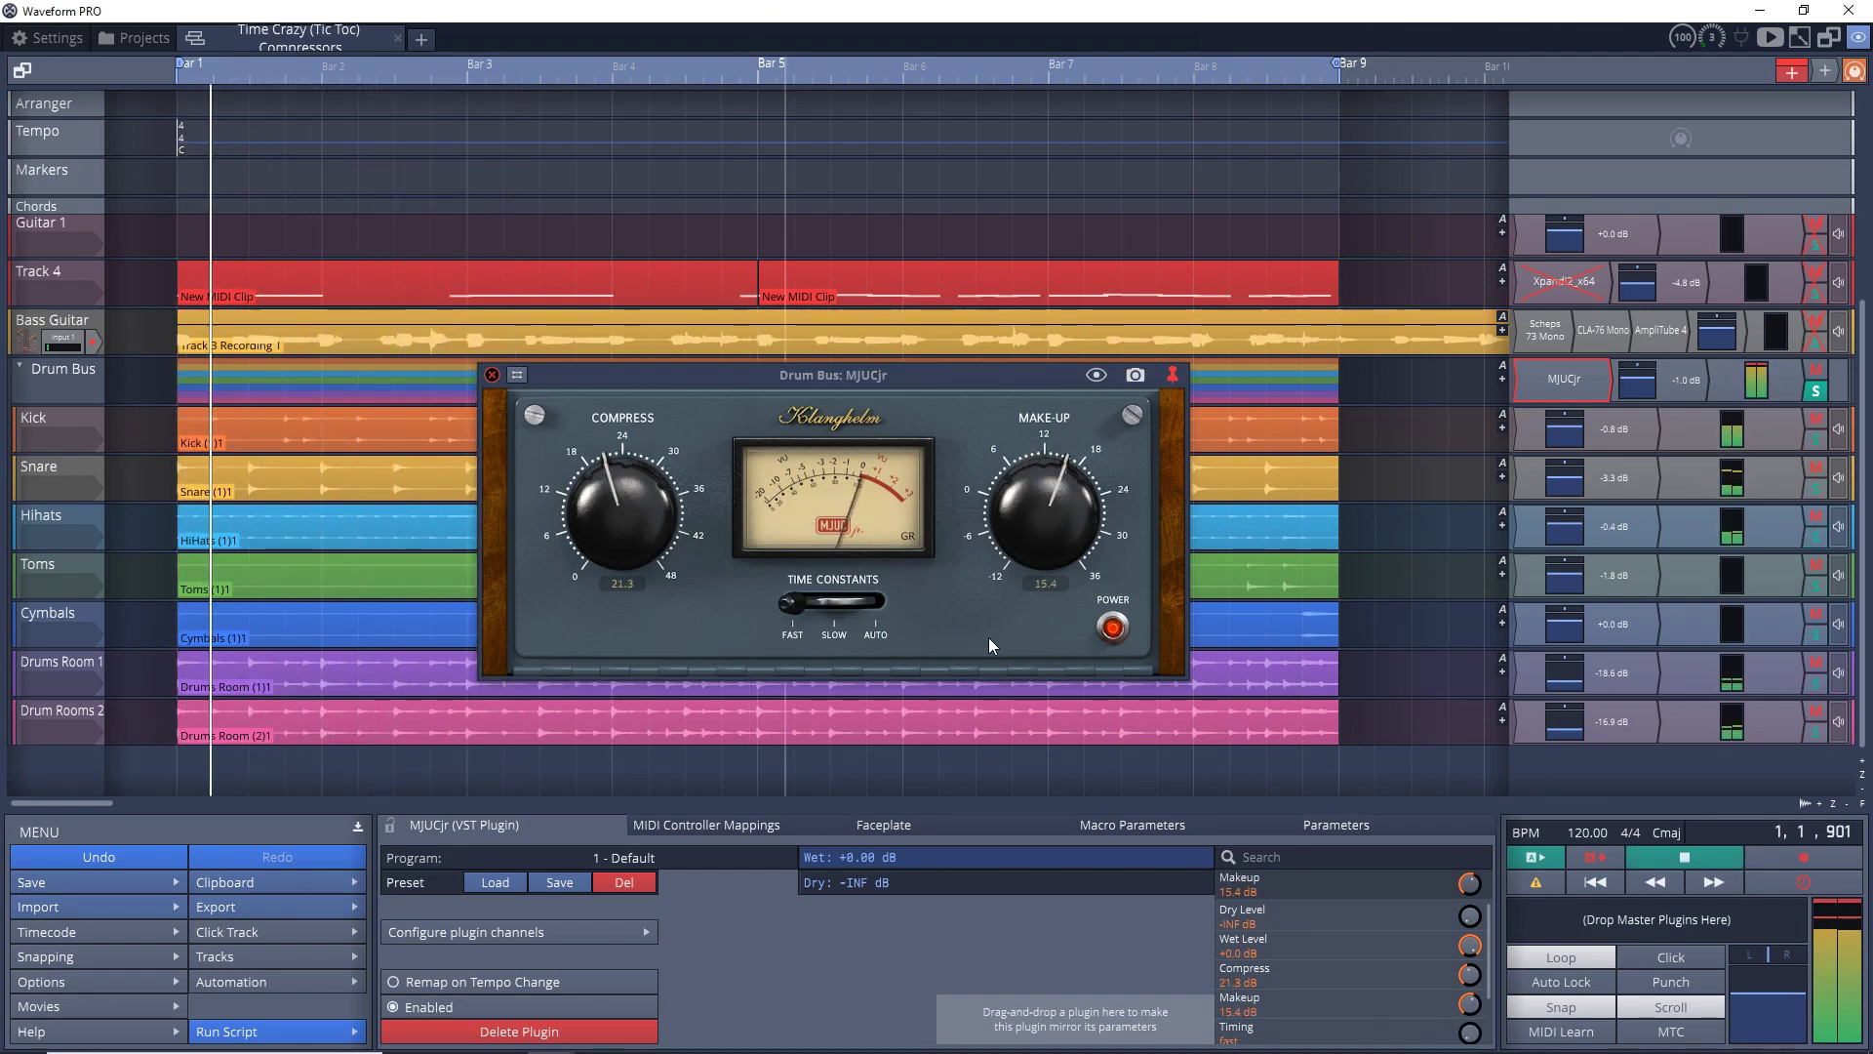
Compare again, drop compression to 18 dB and switch time constants from SLOW to AUTO.
{"action": "left_click", "coordinate": [1120, 640]}
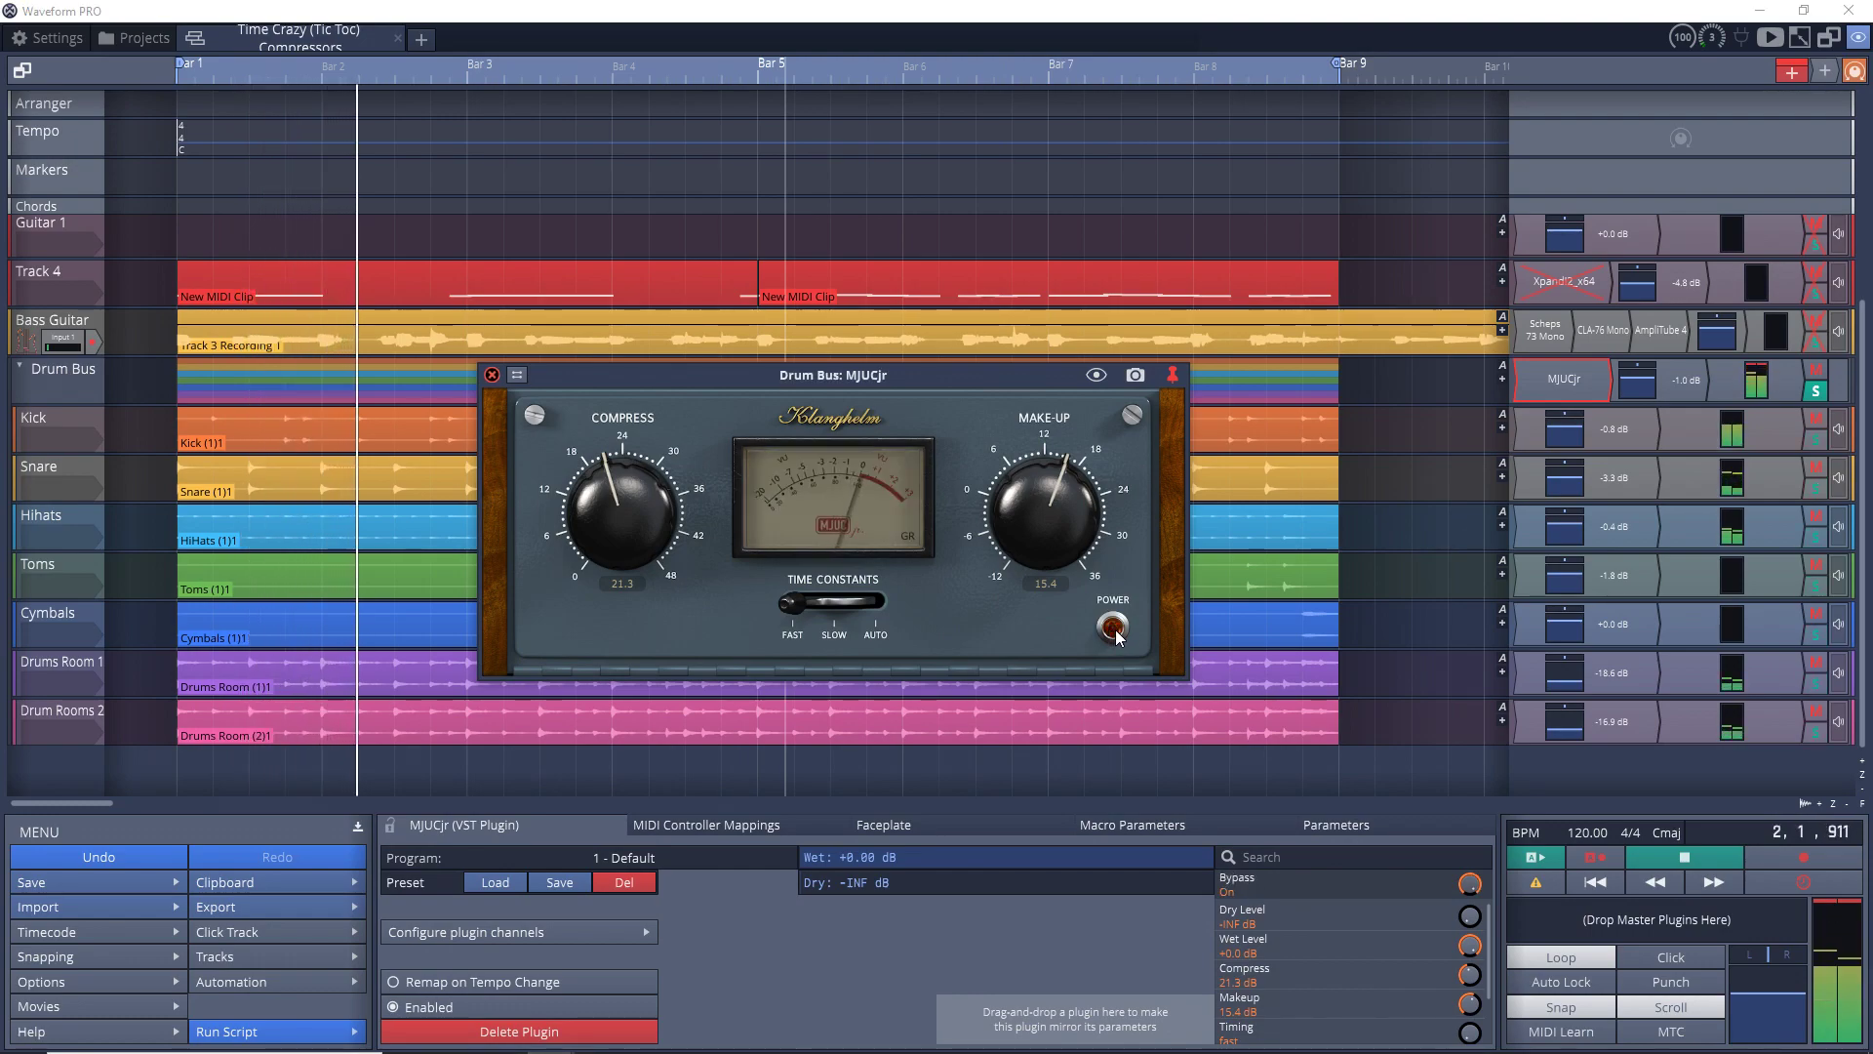
{"action": "left_click", "coordinate": [1119, 637]}
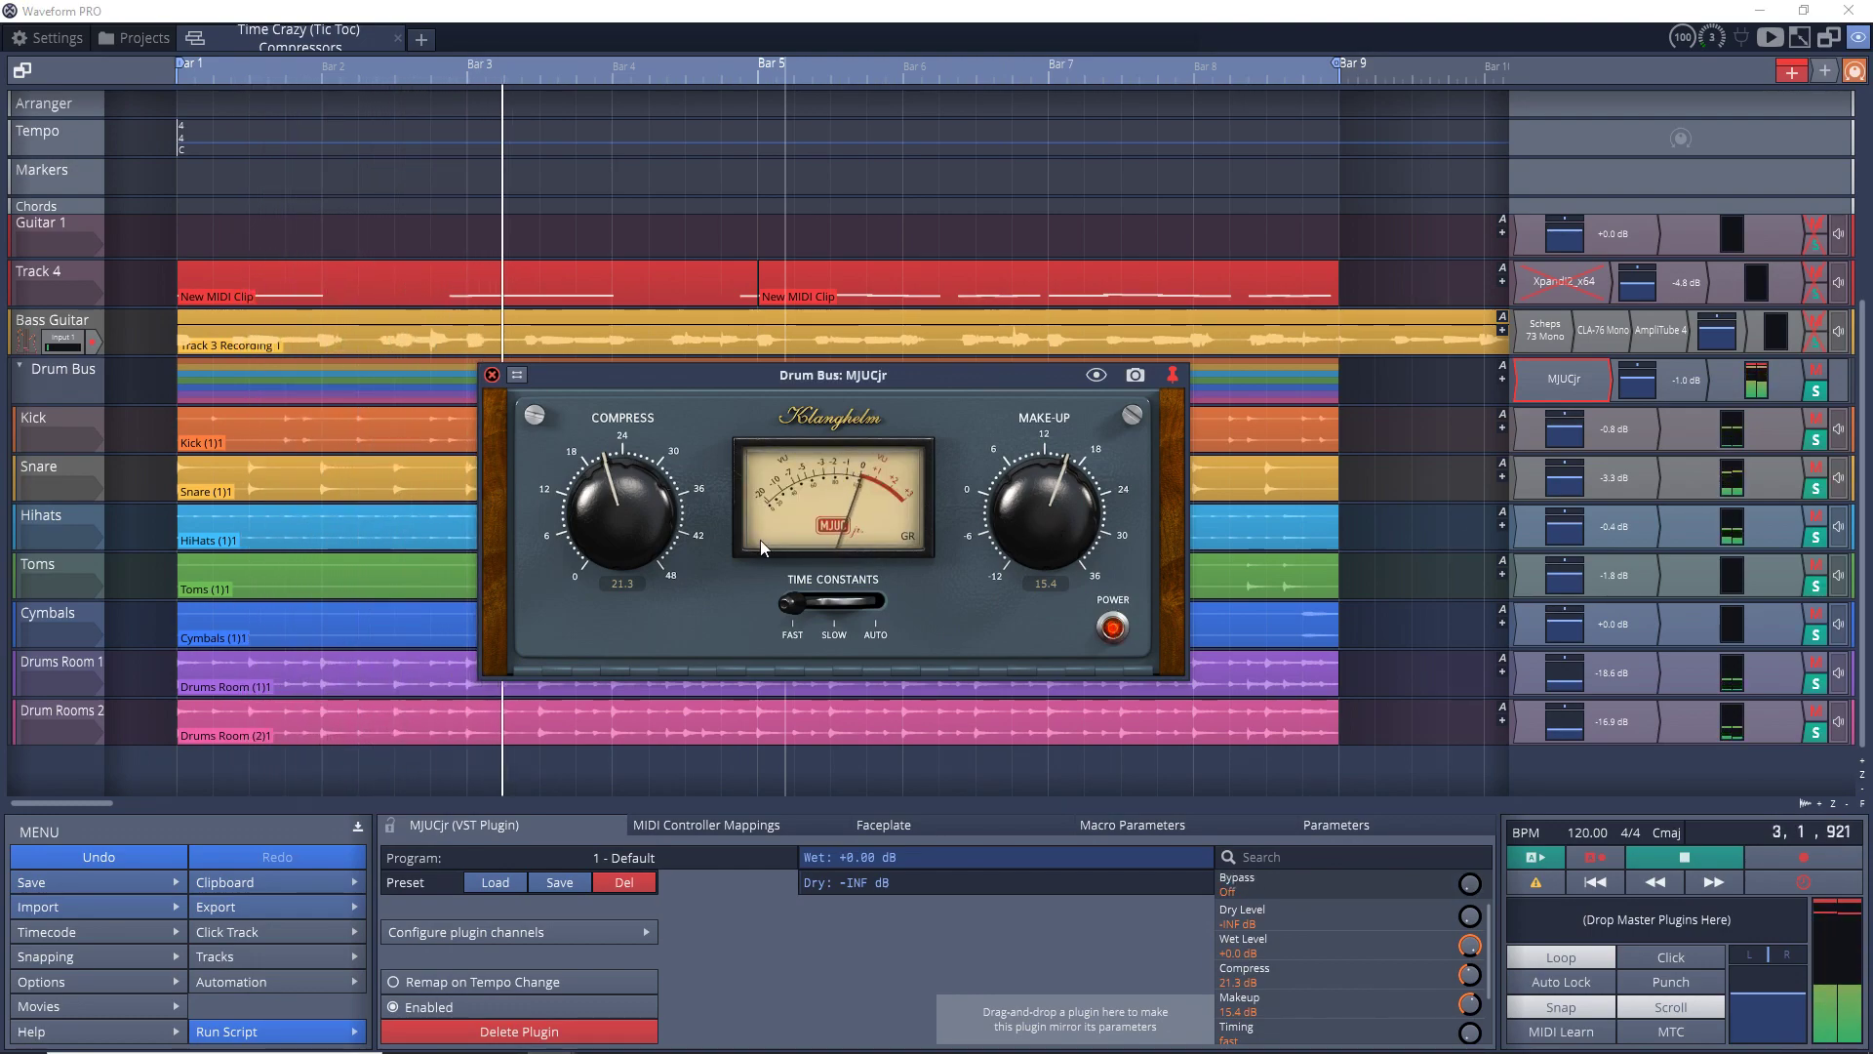
{"action": "left_click_drag", "start_coordinate": [611, 487], "coordinate": [611, 510]}
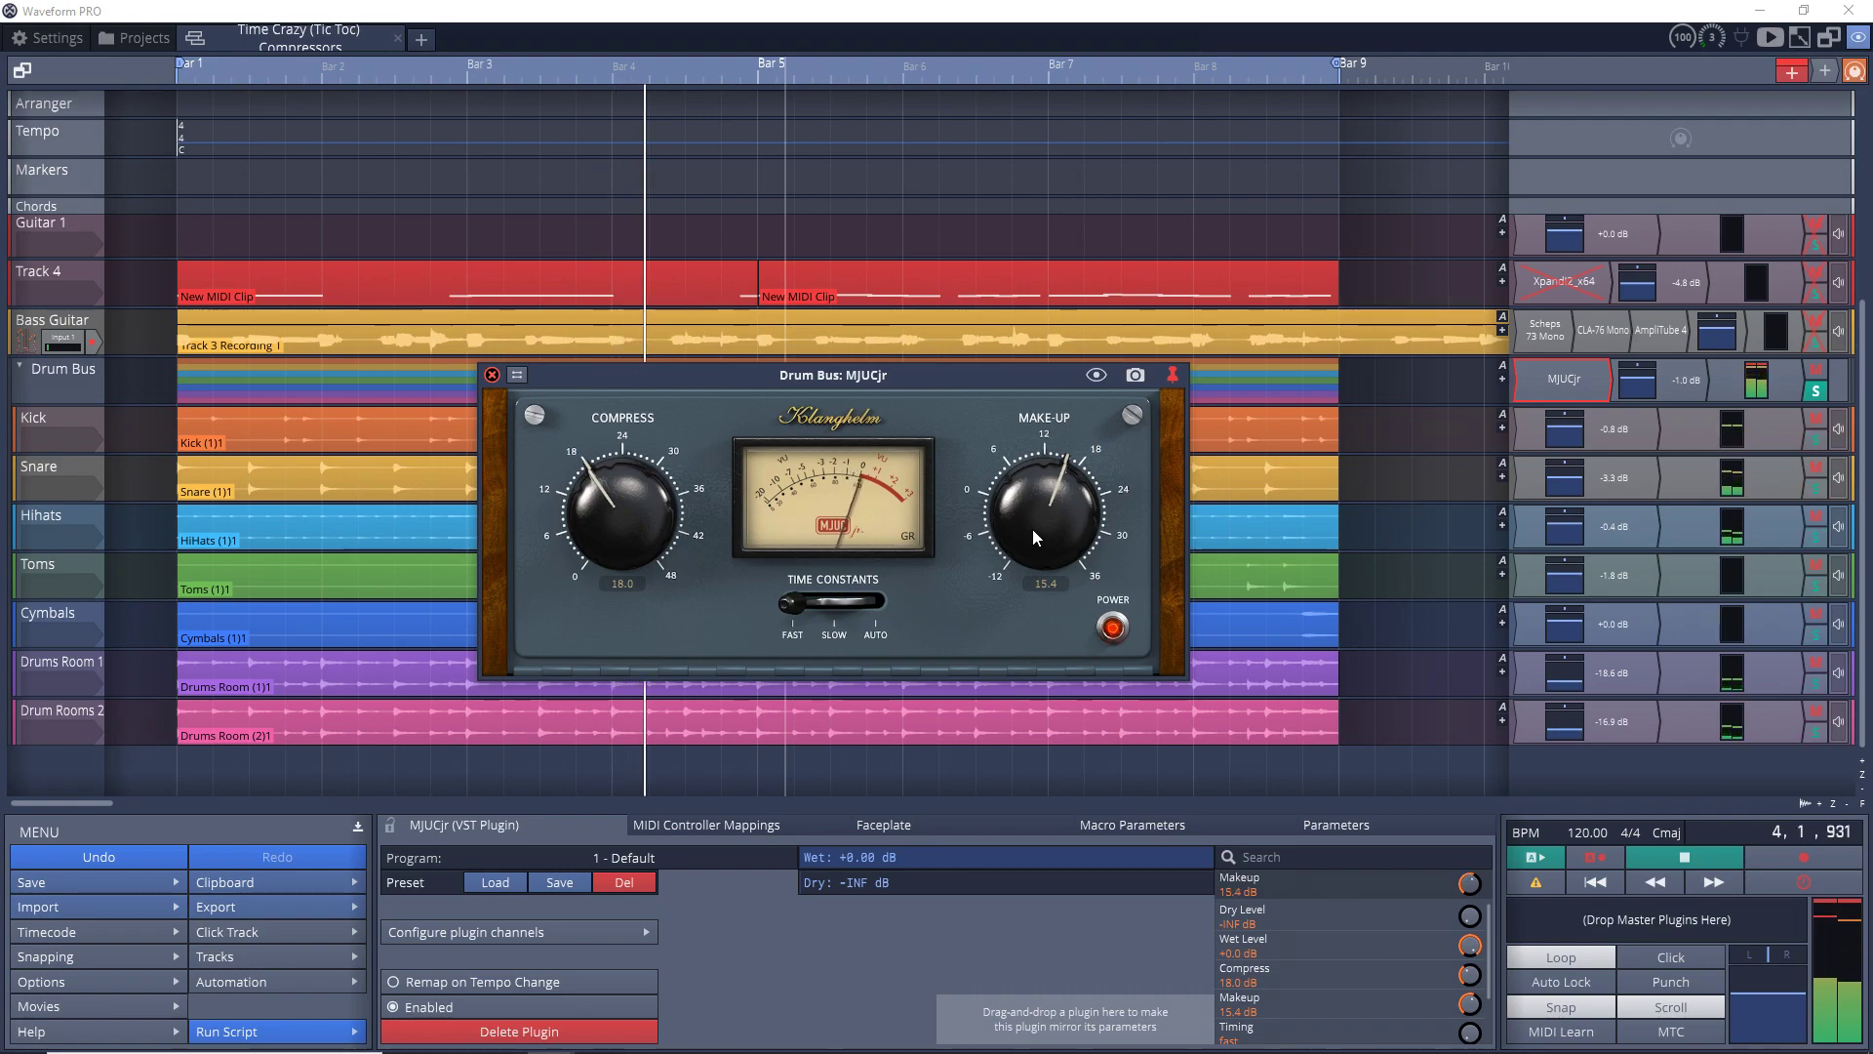
{"action": "left_click_drag", "start_coordinate": [1032, 528], "coordinate": [1032, 513]}
{"action": "left_click", "coordinate": [796, 598]}
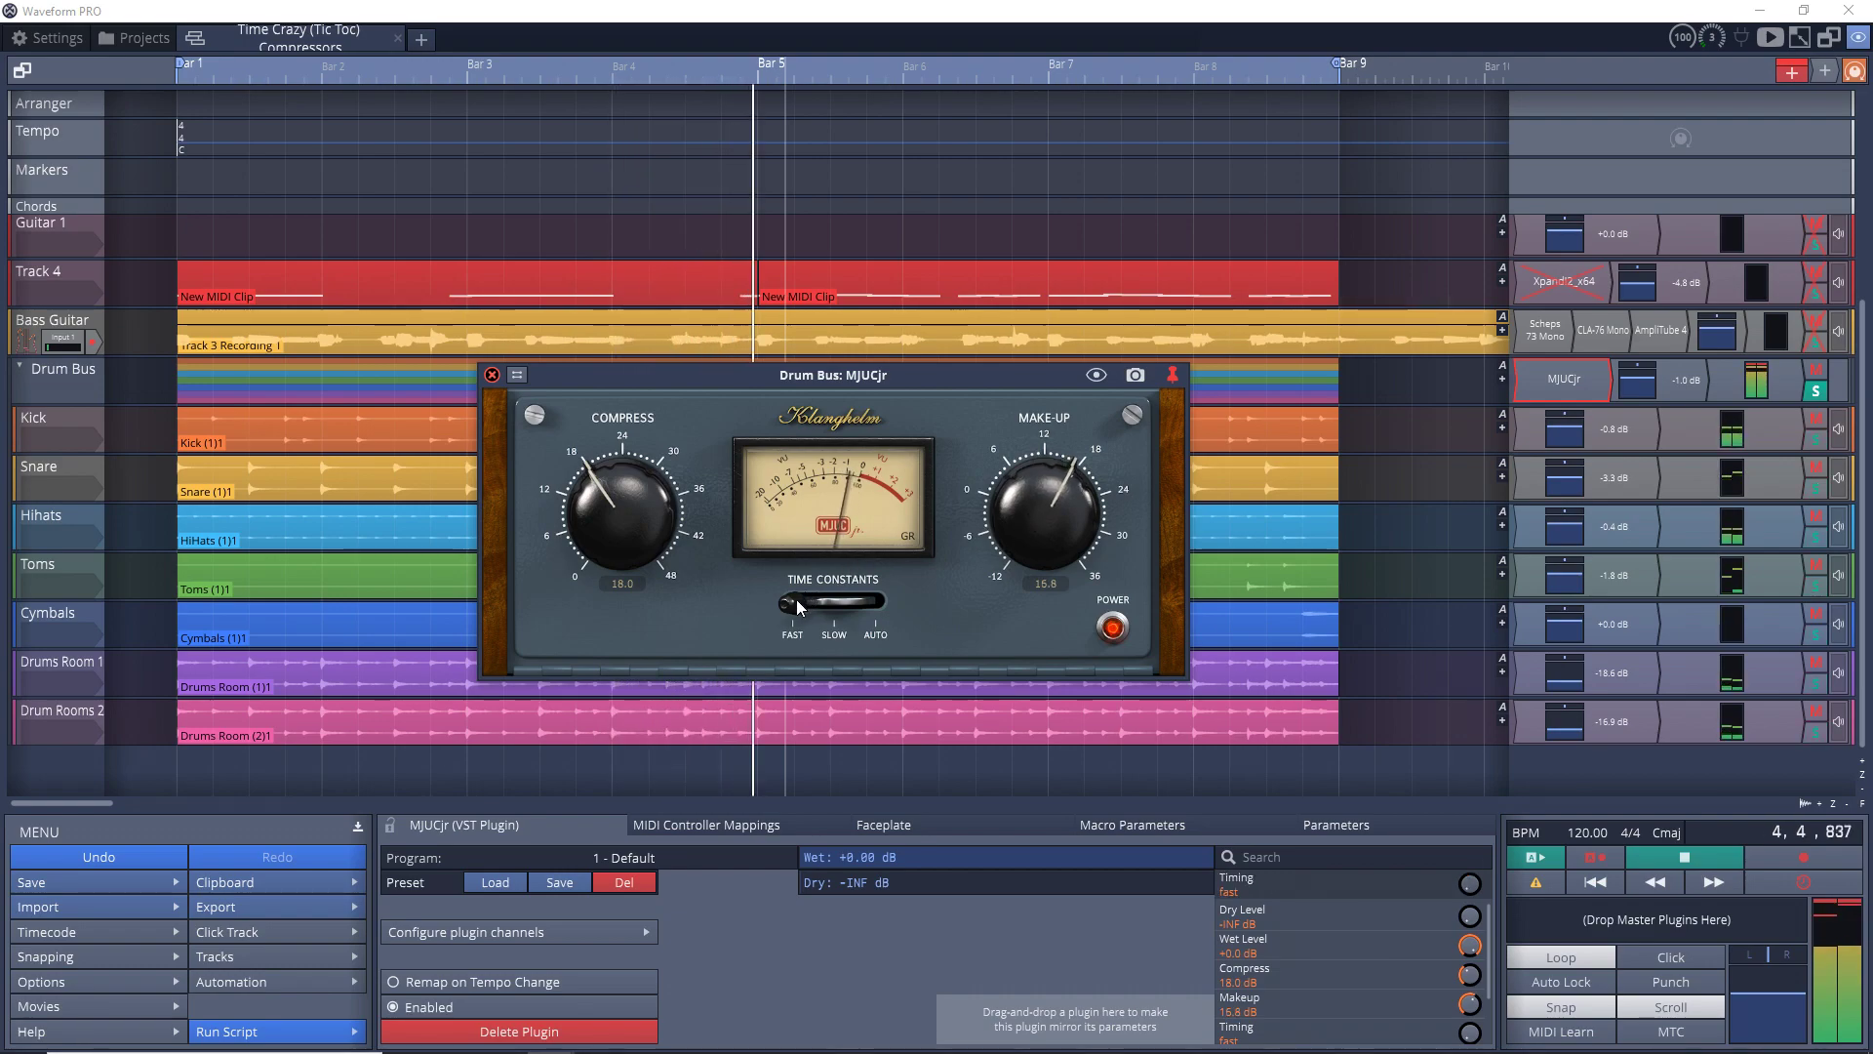
{"action": "left_click", "coordinate": [904, 603]}
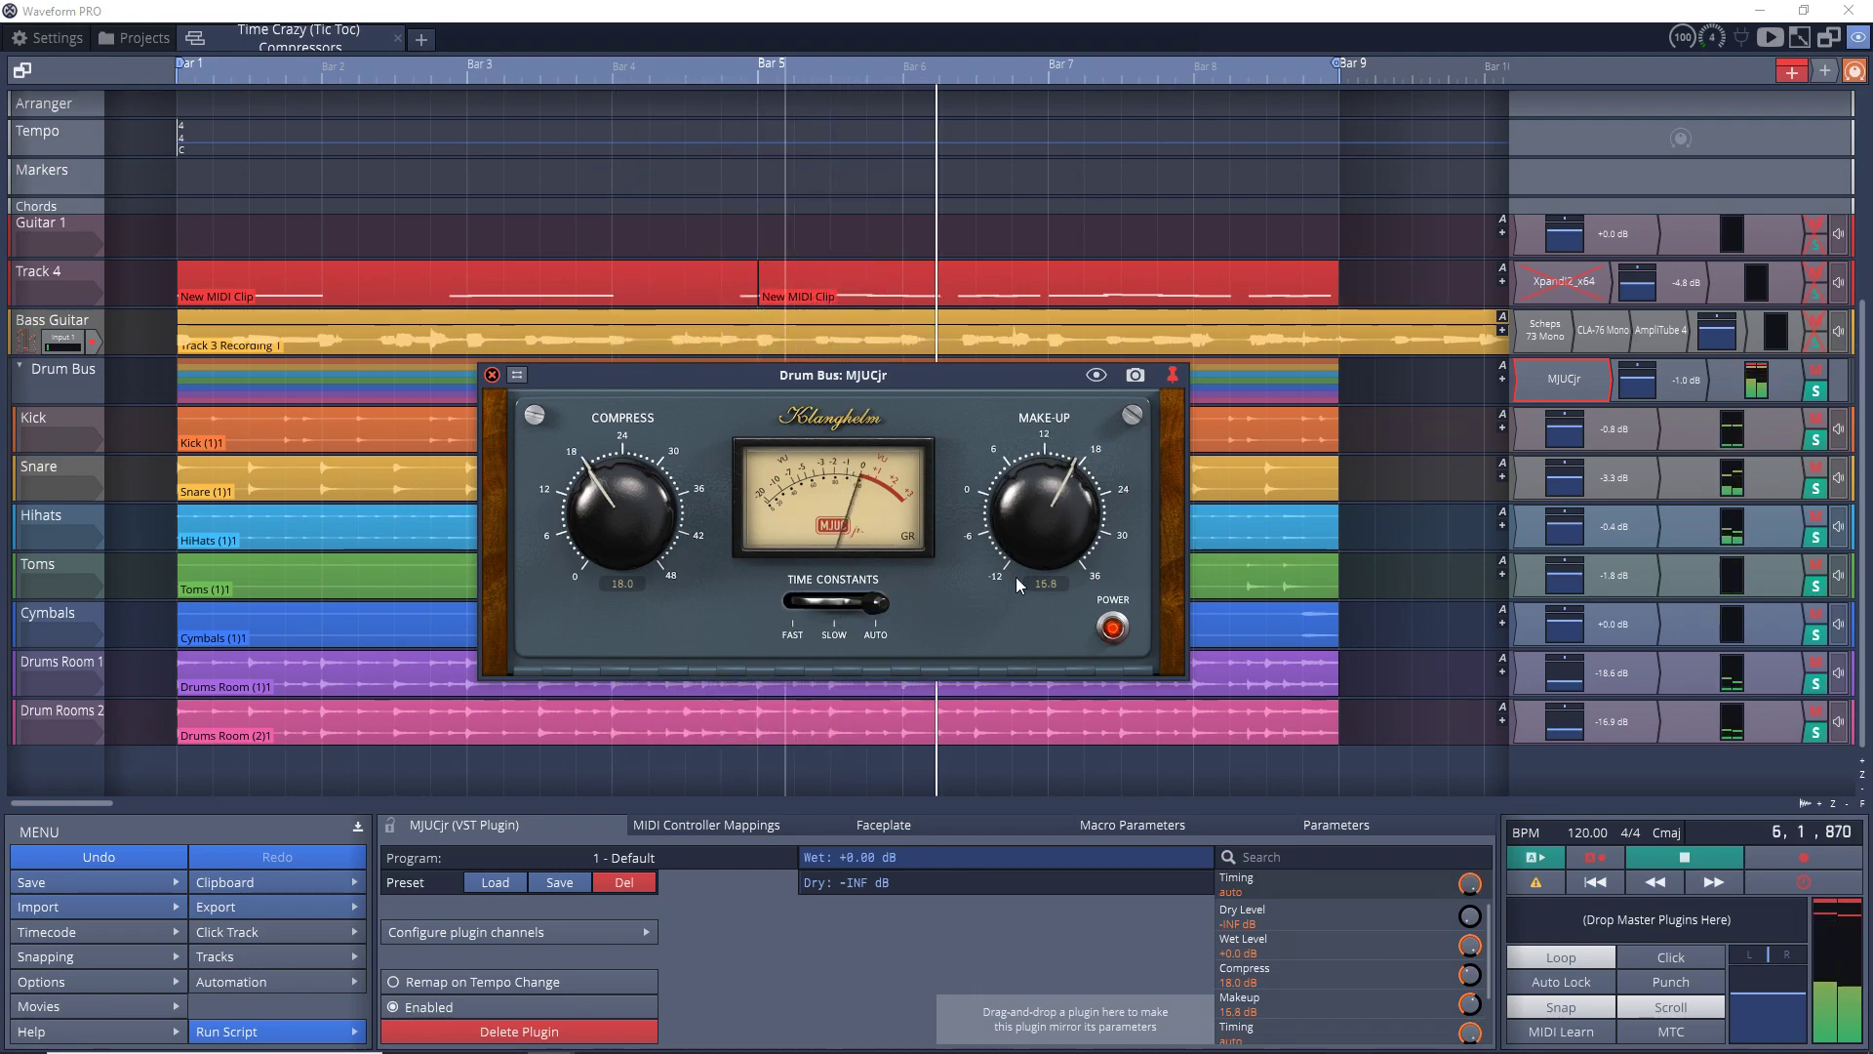
Push MJUCjr compression back to 30.8 dB and raise the make-up gain.
{"action": "left_click", "coordinate": [606, 508]}
{"action": "left_click_drag", "start_coordinate": [607, 466], "coordinate": [631, 435]}
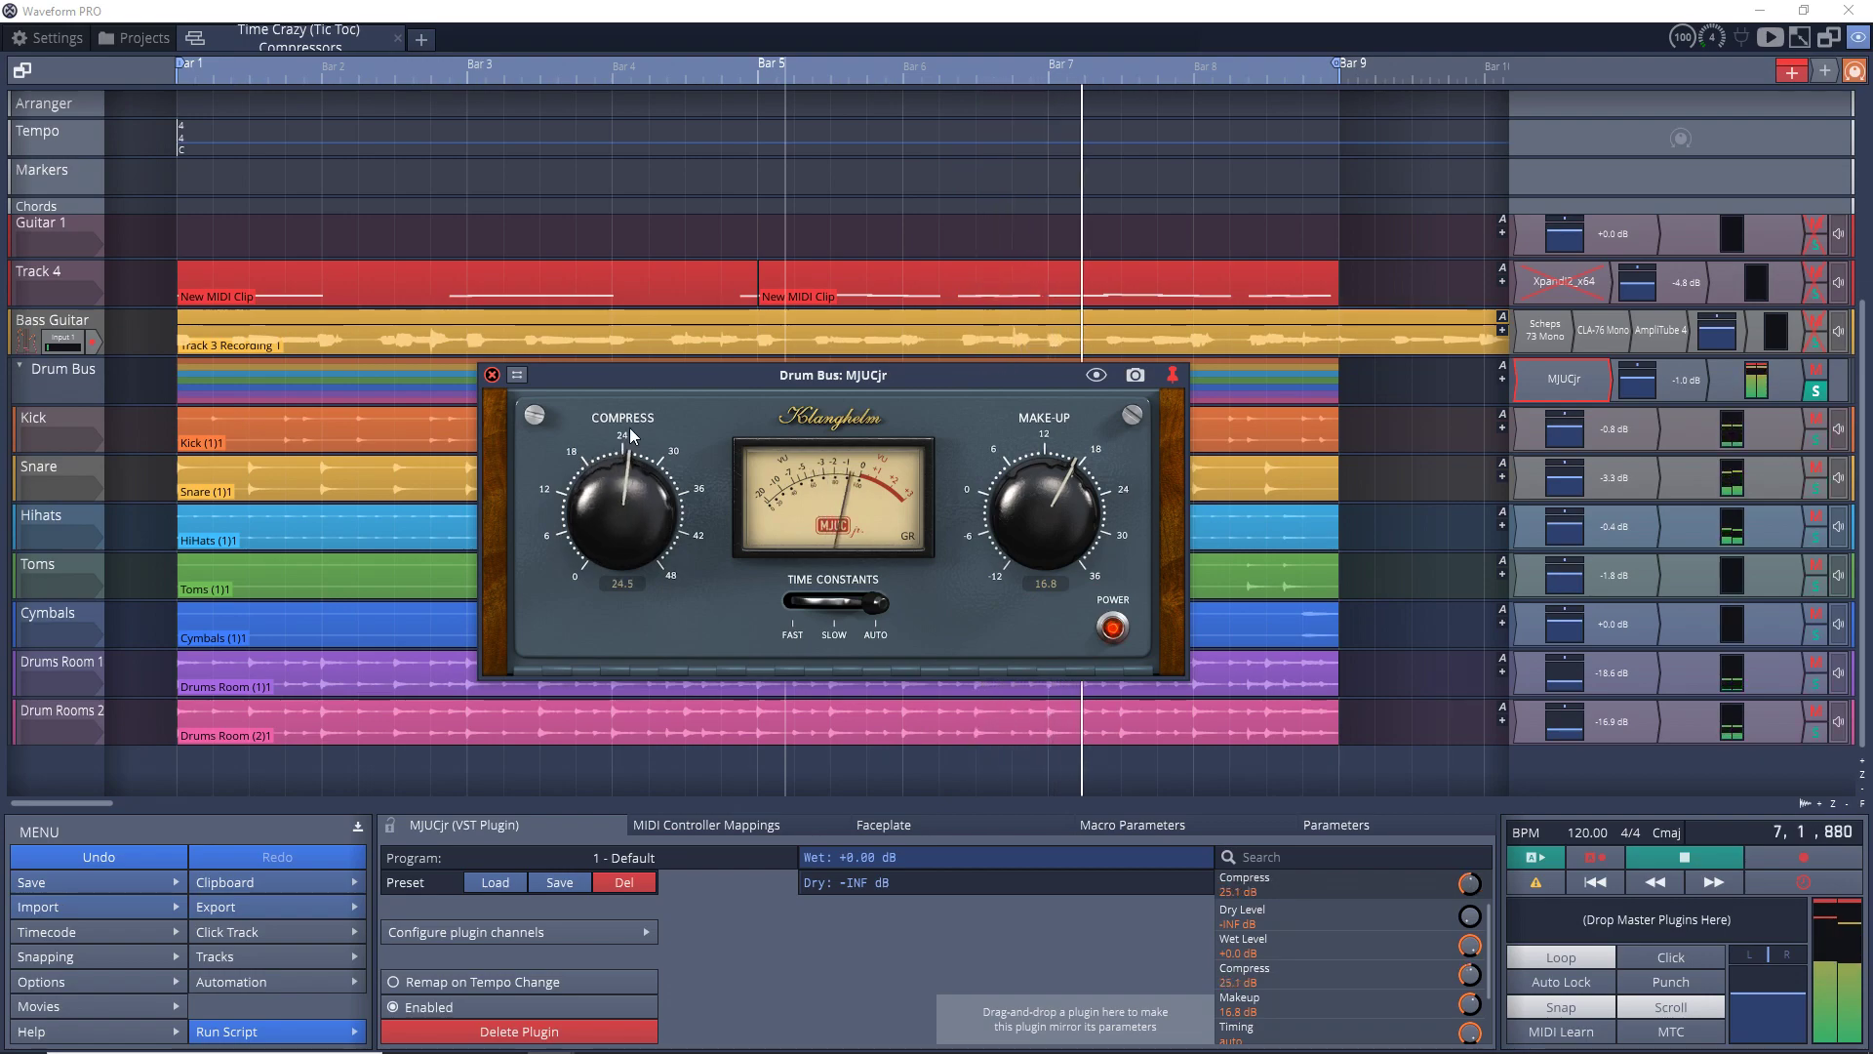
{"action": "left_click_drag", "start_coordinate": [1056, 491], "coordinate": [881, 579]}
{"action": "left_click_drag", "start_coordinate": [617, 528], "coordinate": [620, 499]}
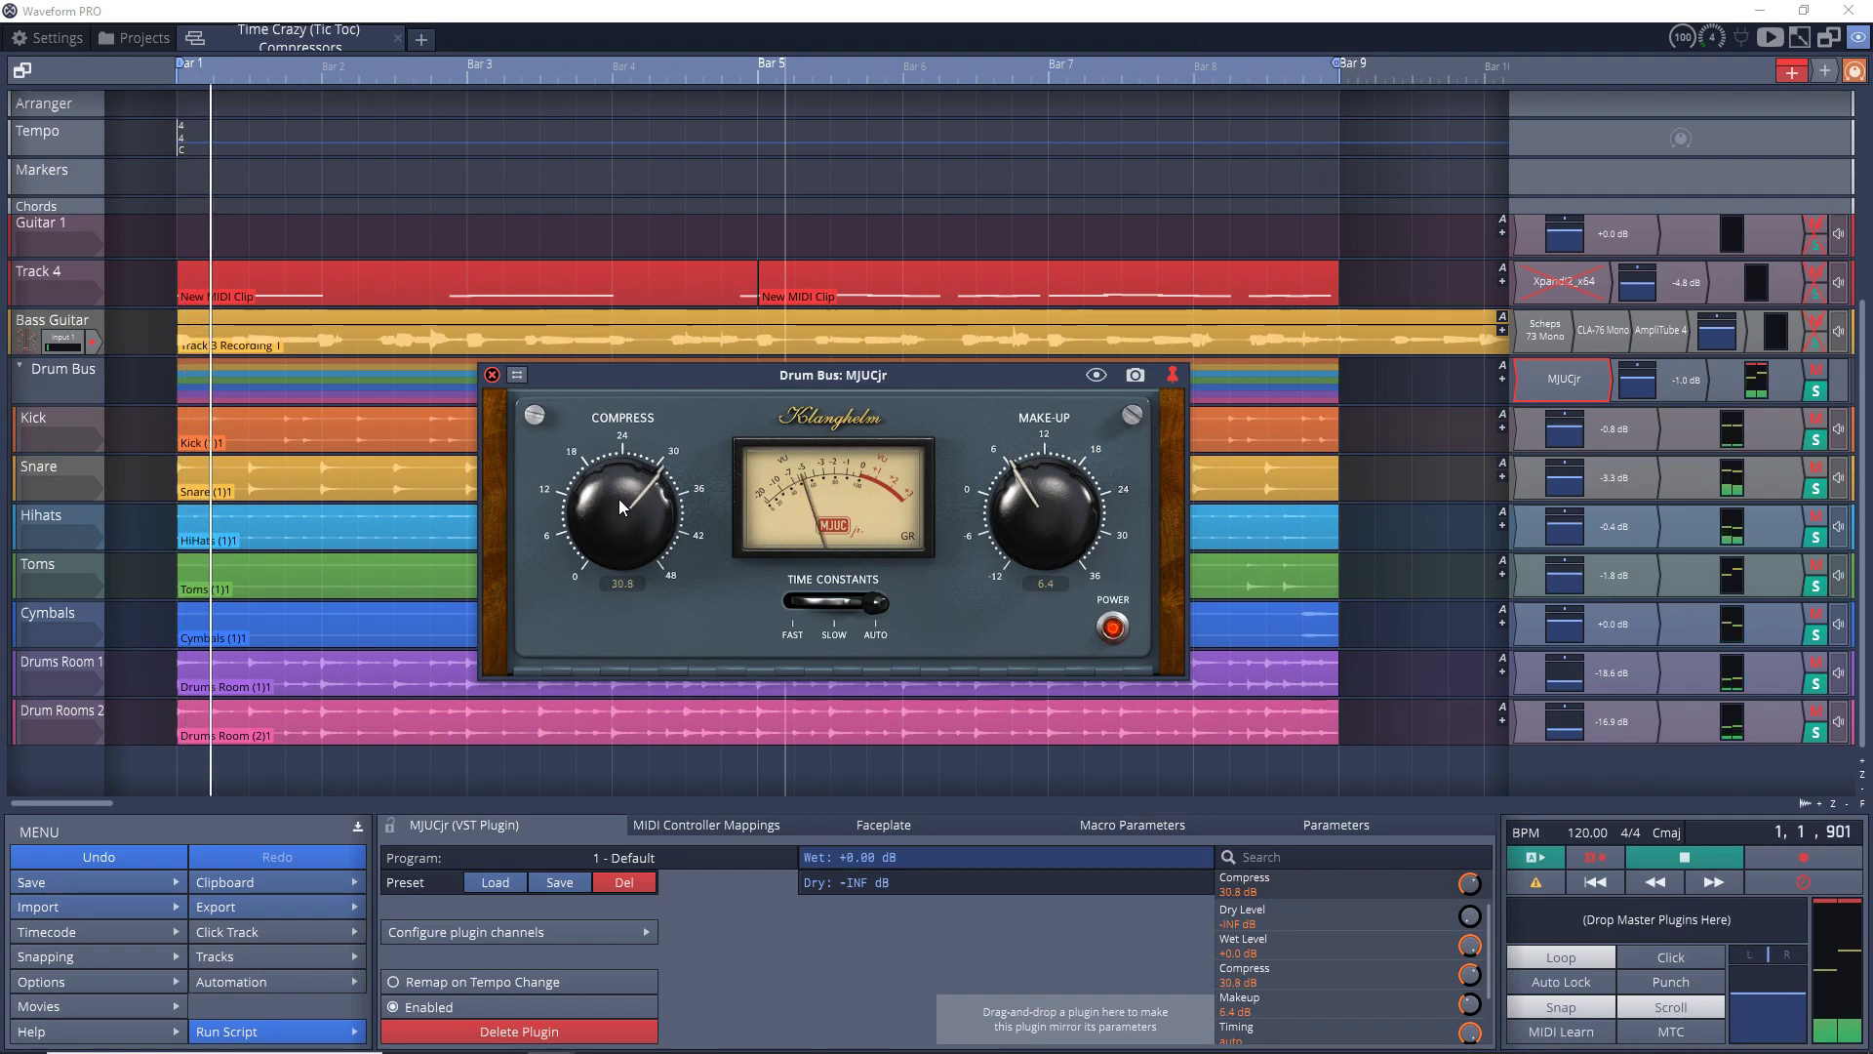
{"action": "left_click_drag", "start_coordinate": [1023, 515], "coordinate": [1120, 347]}
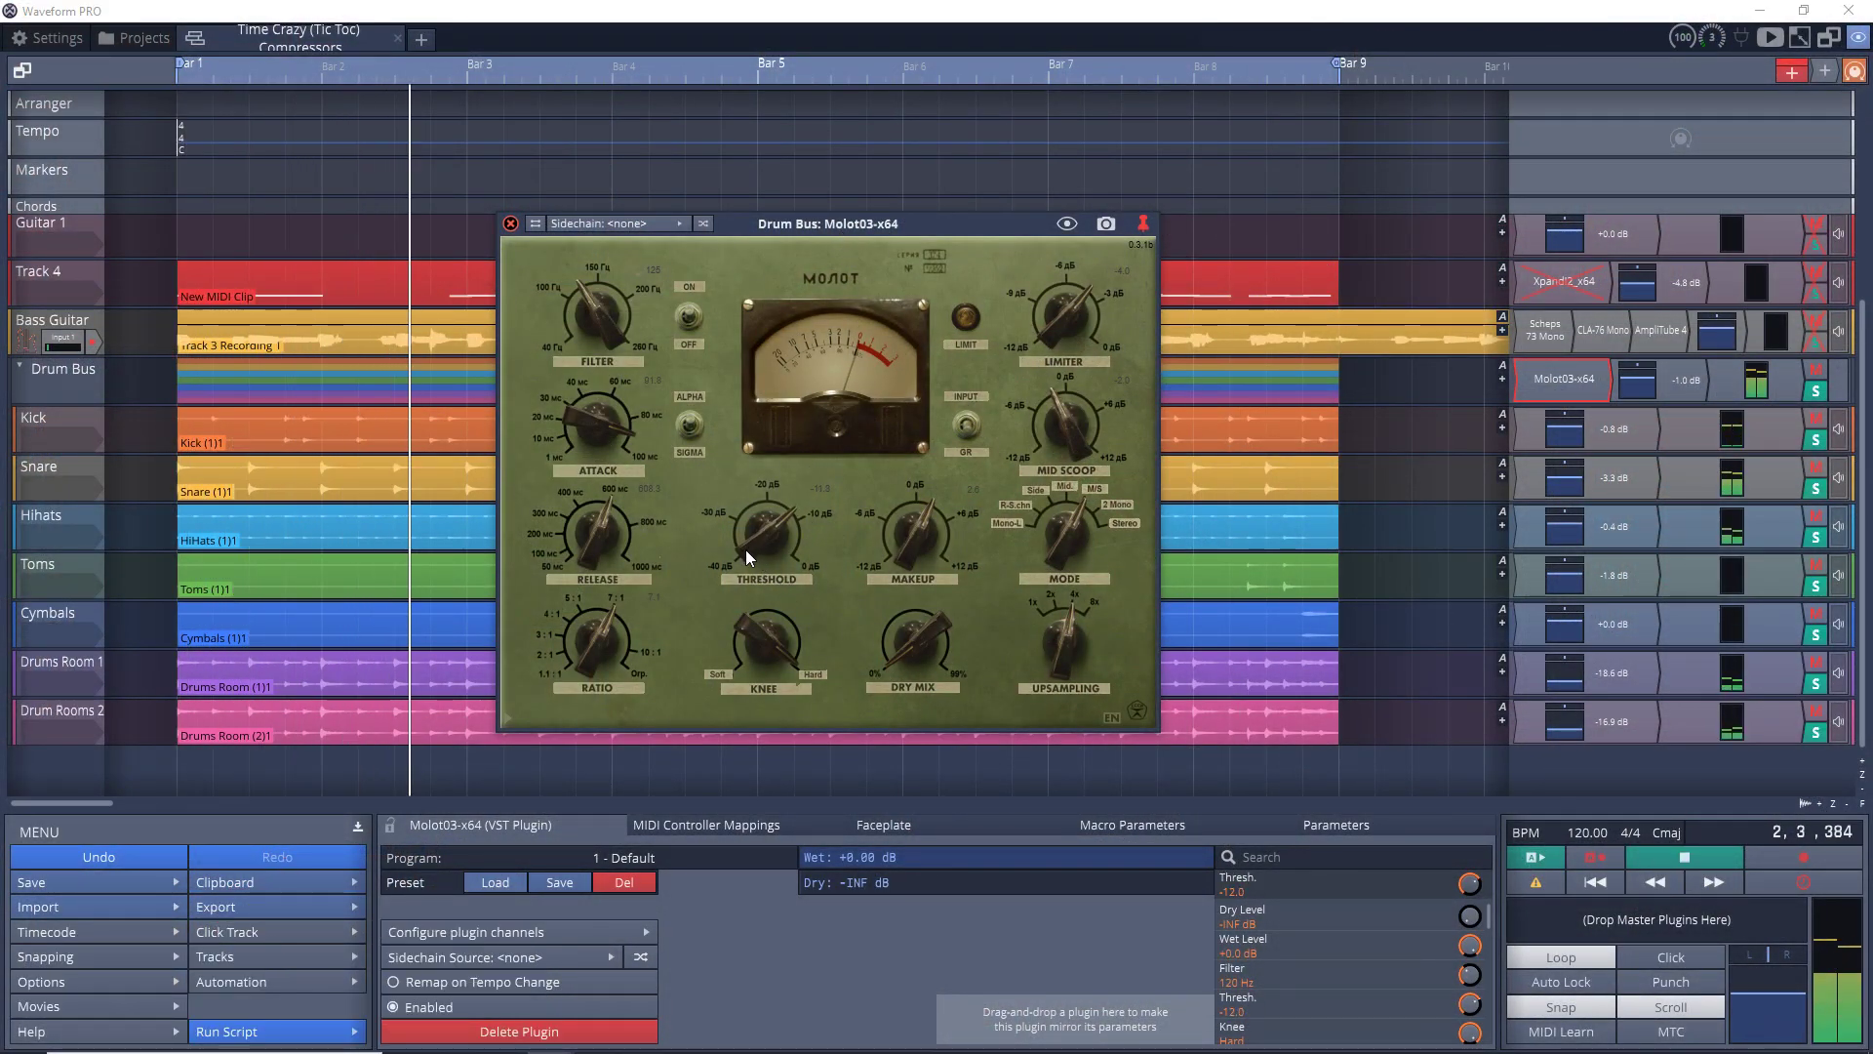
Set Molot threshold to -31.2 and makeup to 9.4, then reduce ratio and shorten attack.
{"action": "left_click_drag", "start_coordinate": [744, 548], "coordinate": [767, 640]}
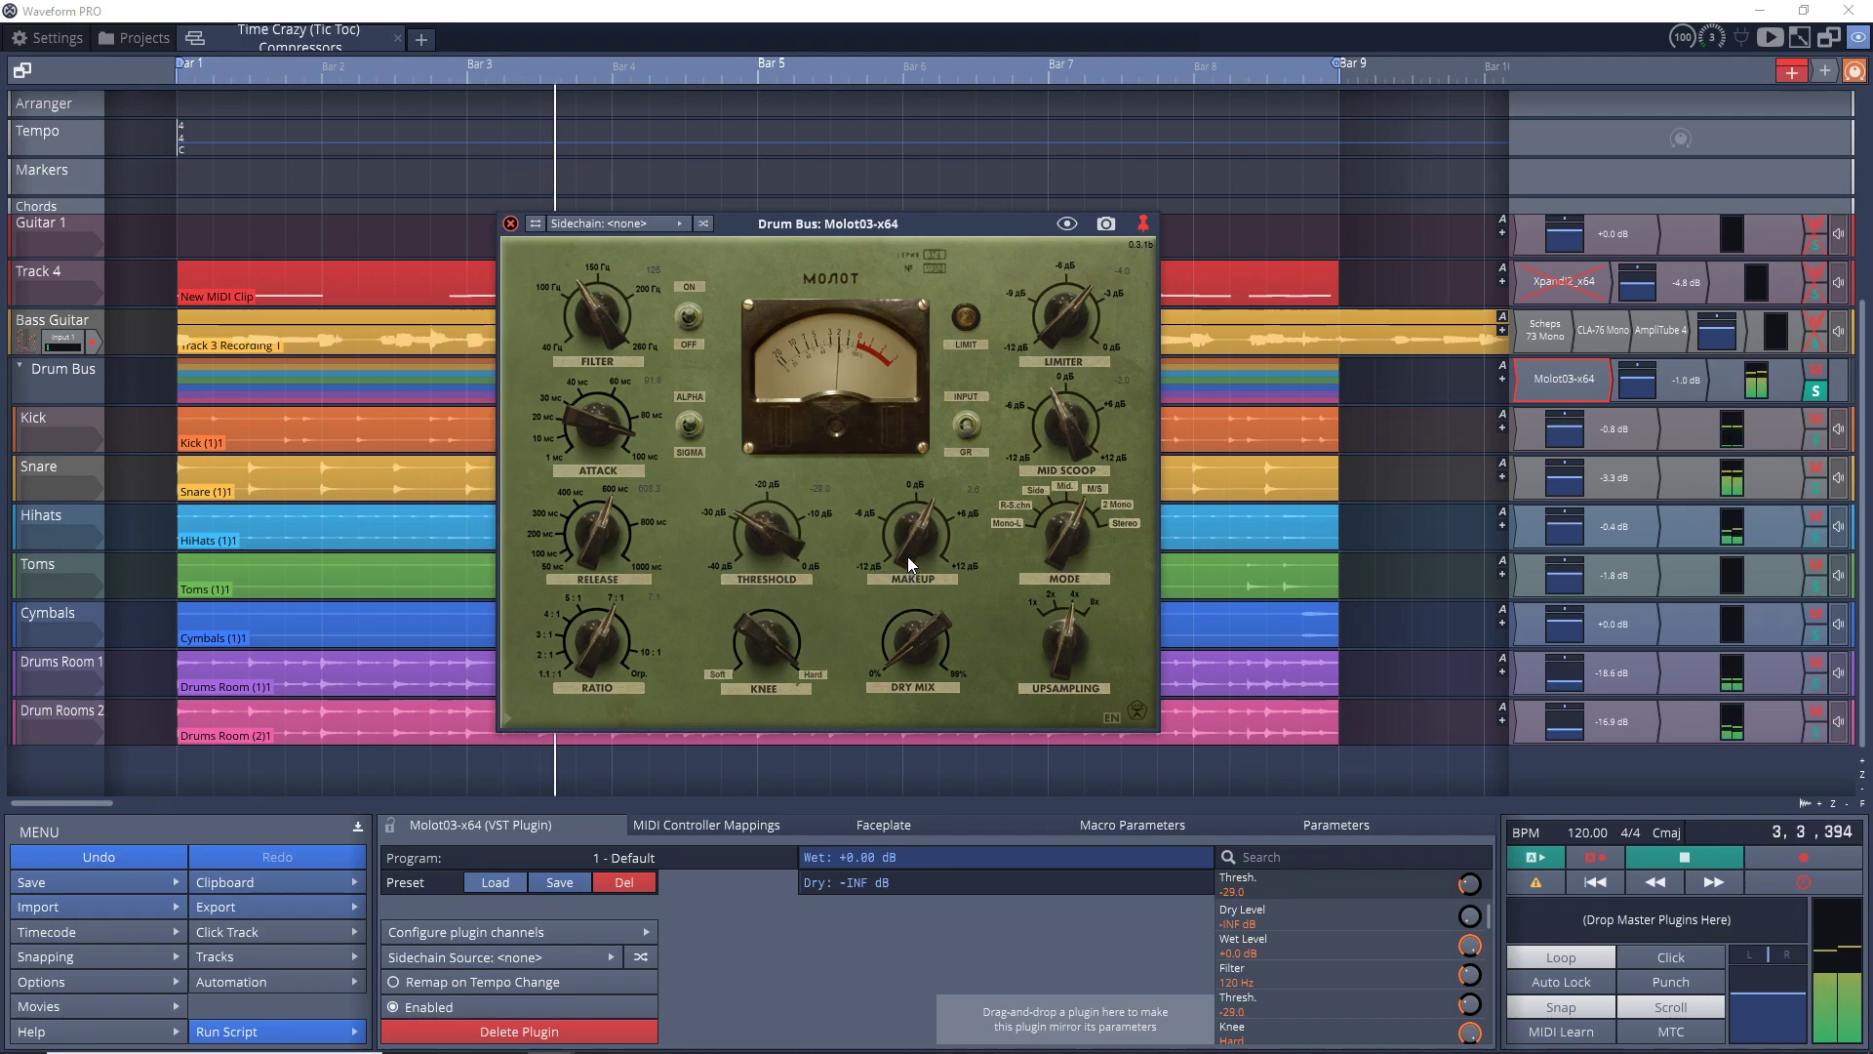
{"action": "left_click_drag", "start_coordinate": [905, 514], "coordinate": [897, 494]}
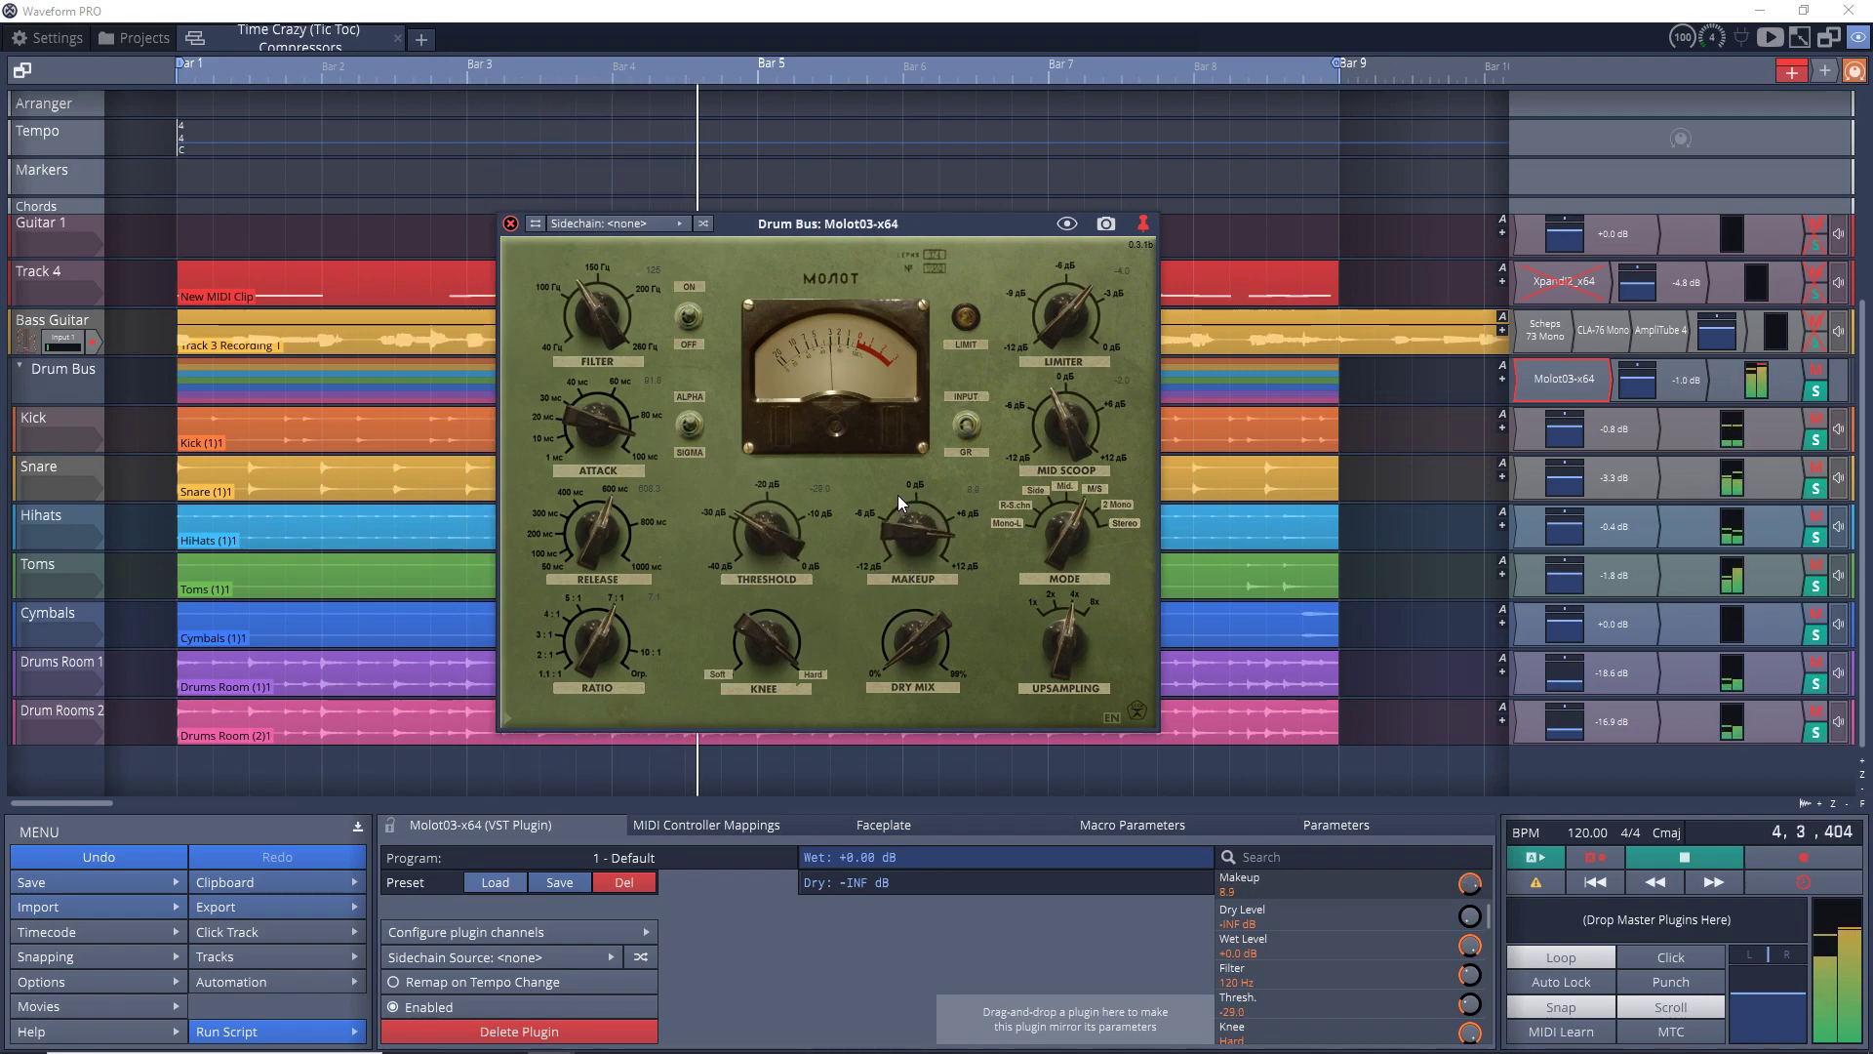
{"action": "left_click_drag", "start_coordinate": [736, 514], "coordinate": [736, 522]}
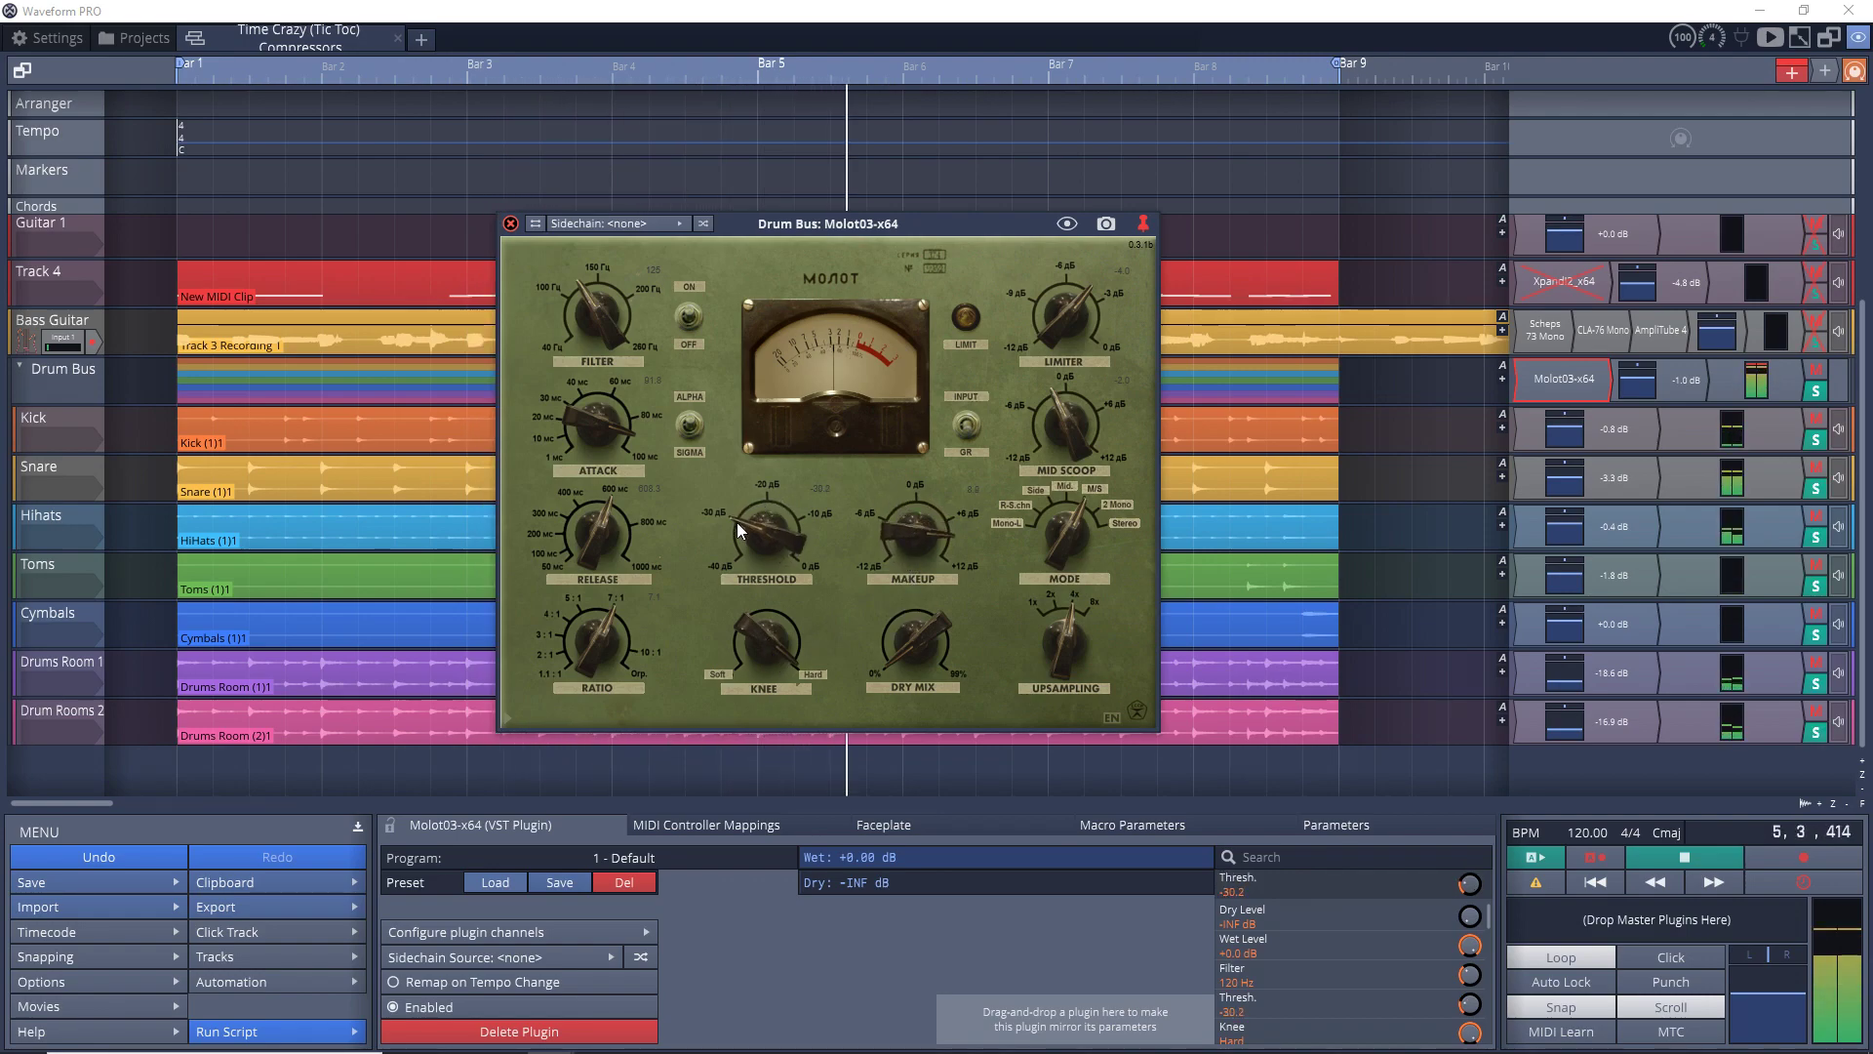
{"action": "left_click_drag", "start_coordinate": [903, 537], "coordinate": [901, 533]}
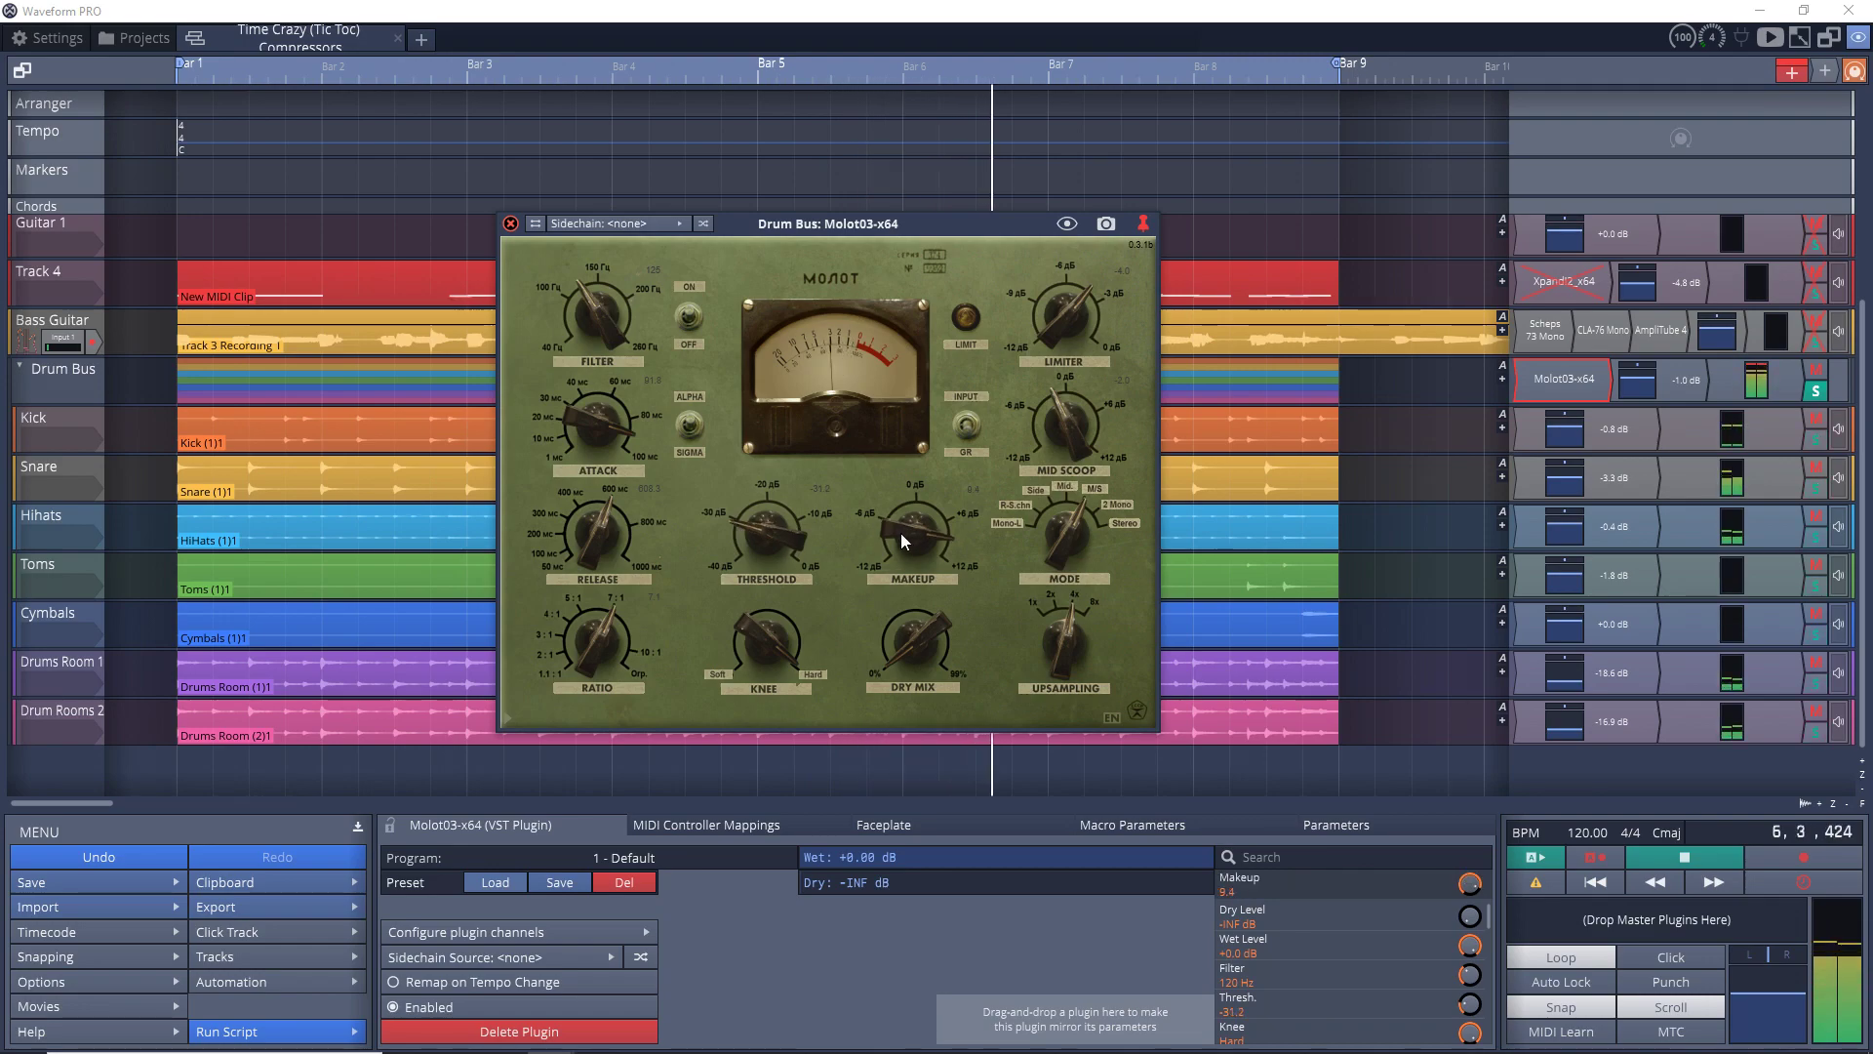
{"action": "left_click_drag", "start_coordinate": [638, 627], "coordinate": [588, 704]}
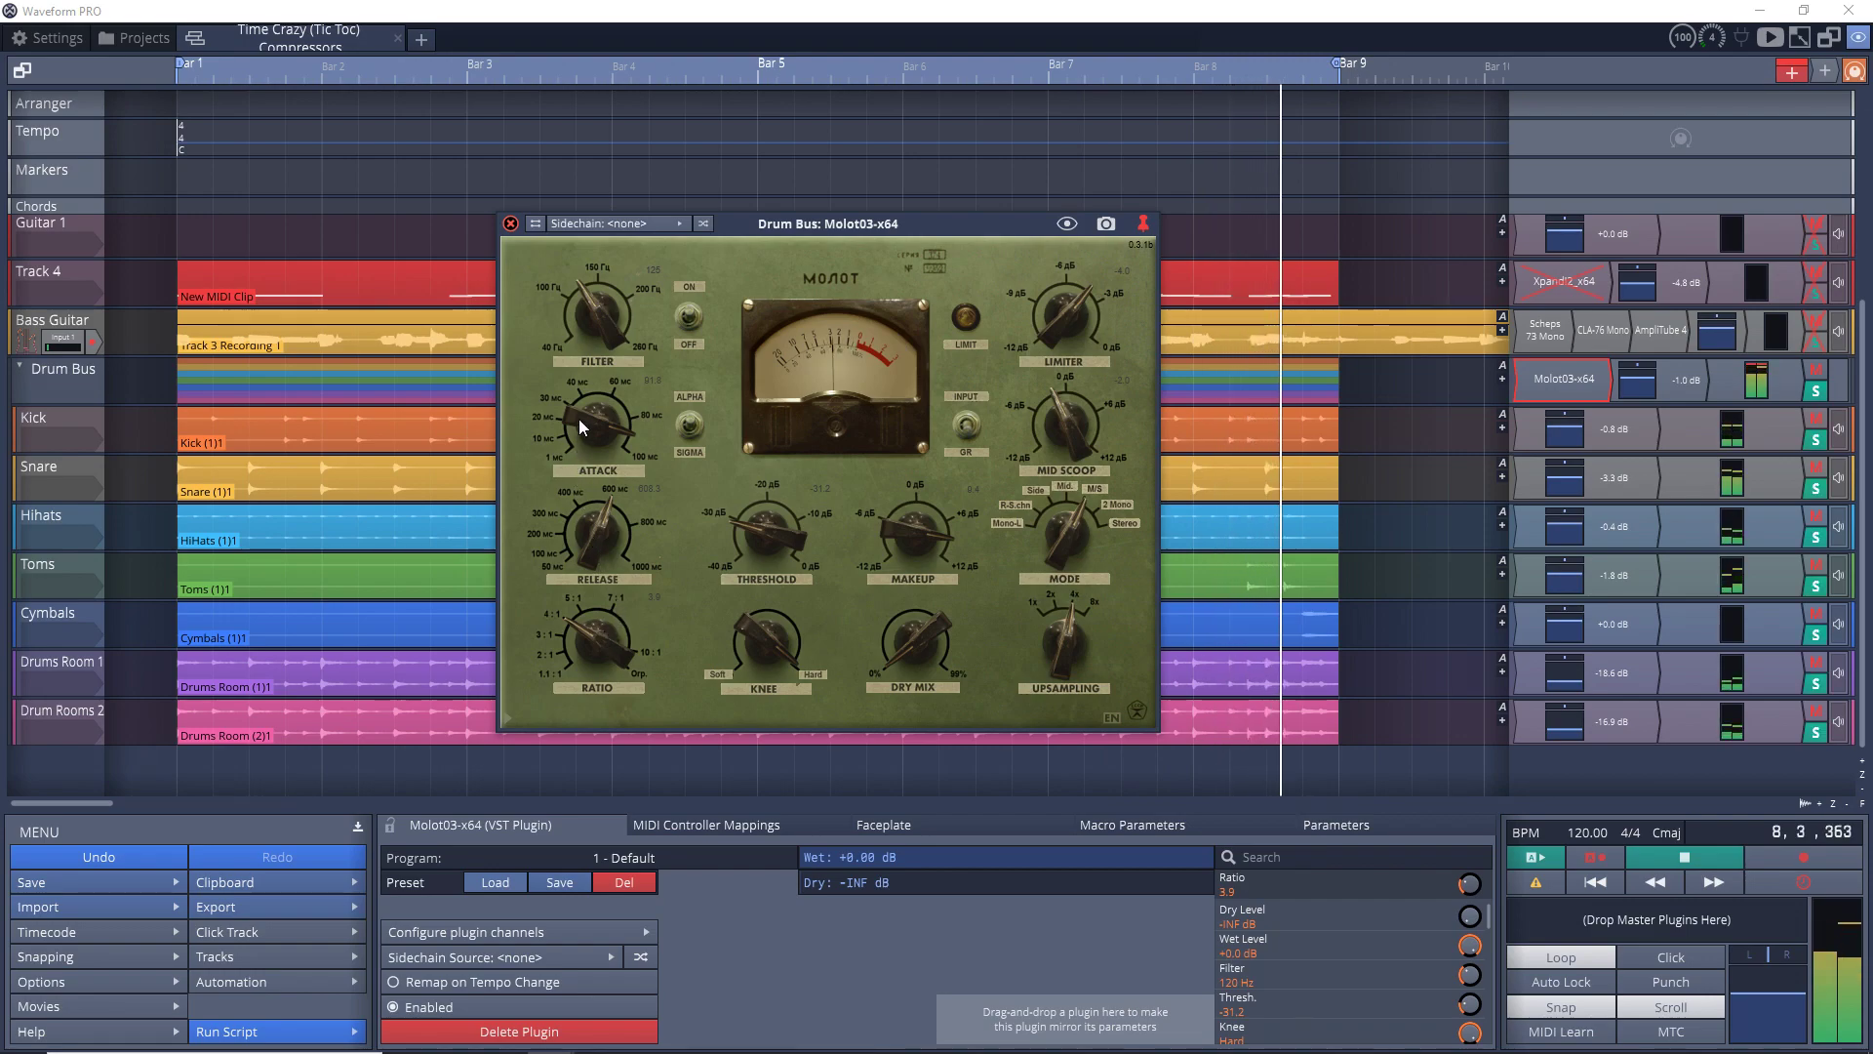
{"action": "left_click_drag", "start_coordinate": [579, 426], "coordinate": [577, 484]}
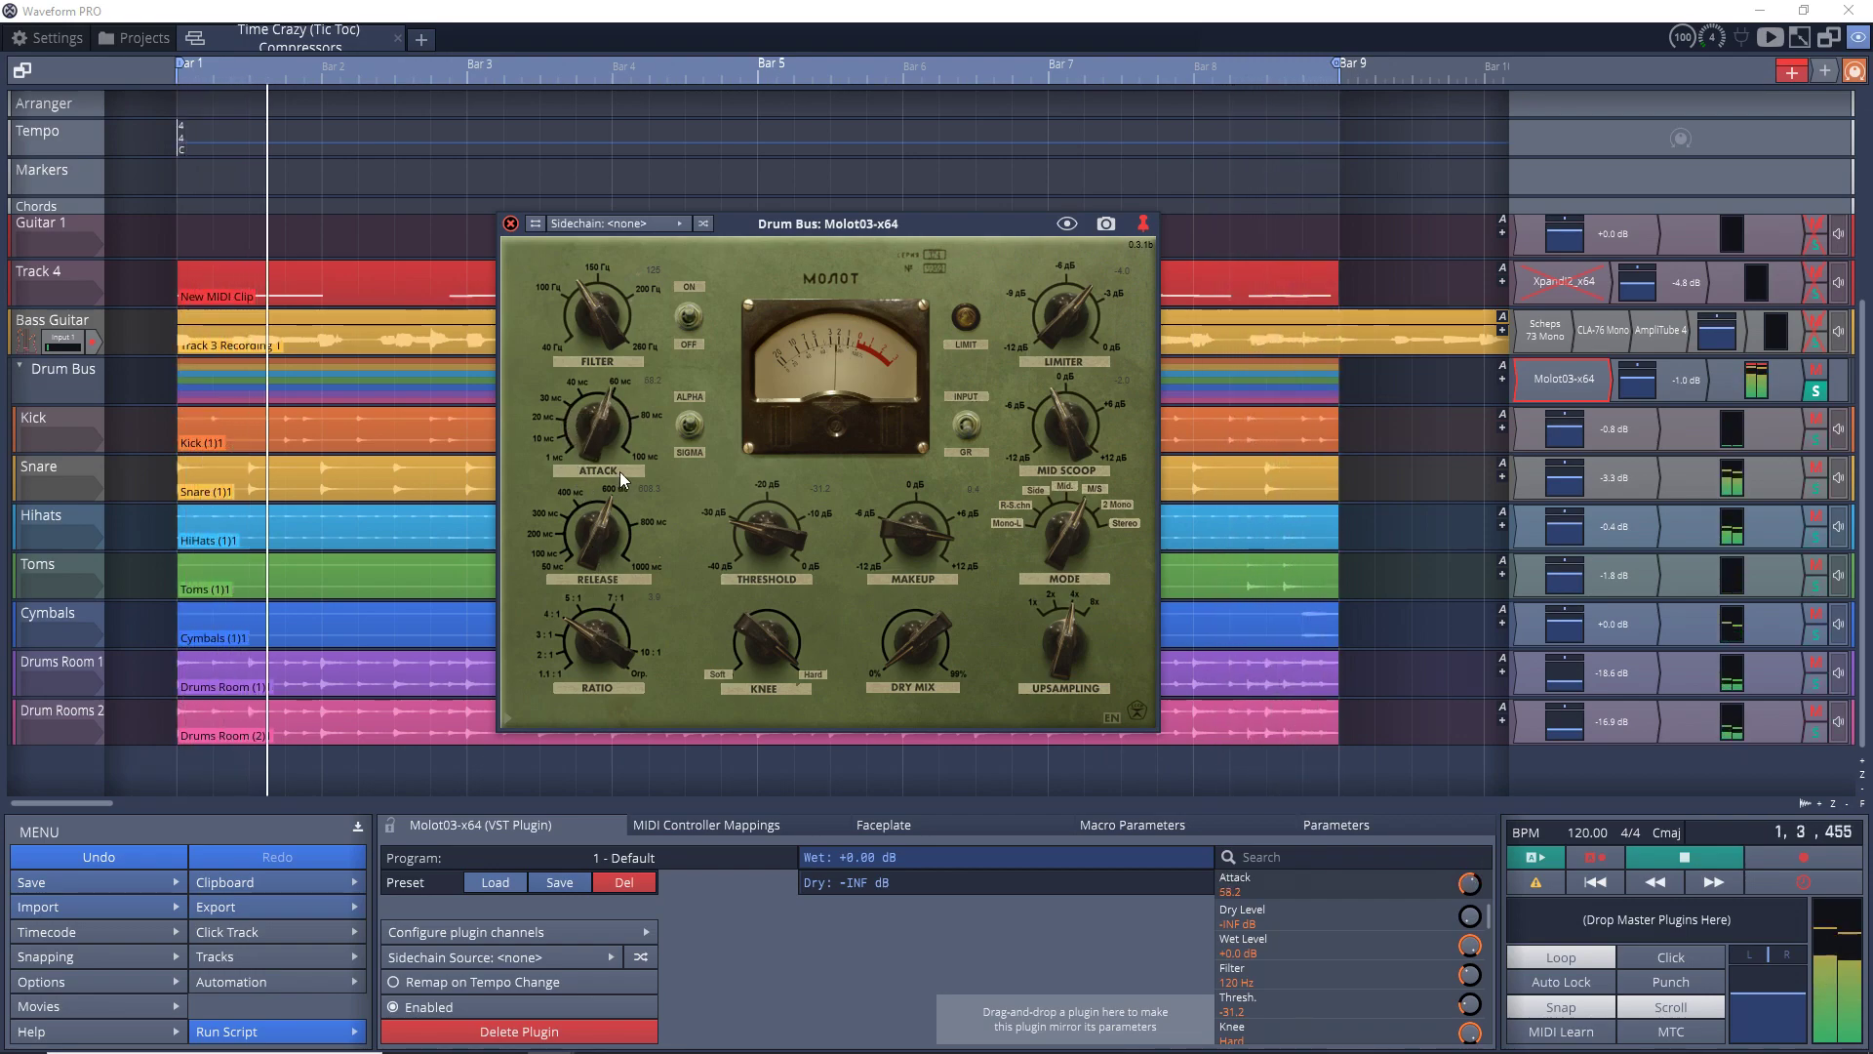
Raise Molot's filter to 204 and settle the mid scoop at a small boost.
{"action": "left_click_drag", "start_coordinate": [586, 335], "coordinate": [587, 244]}
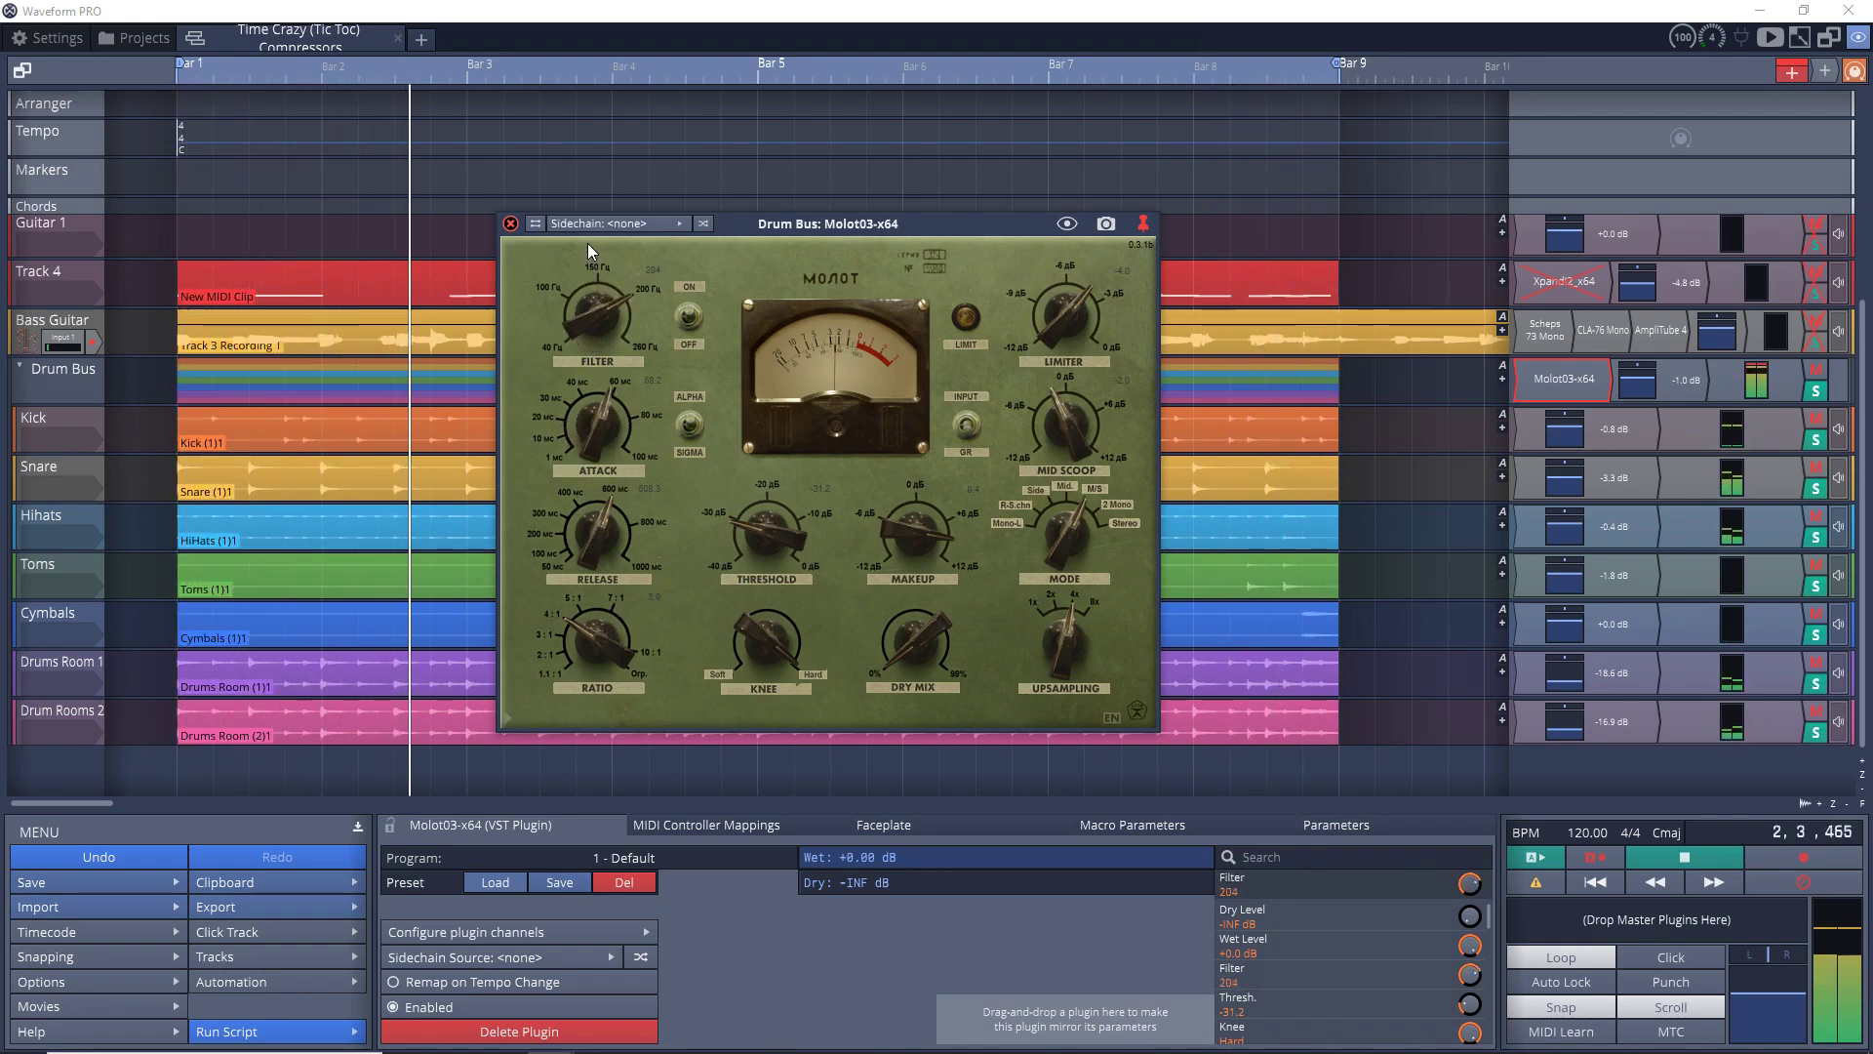
{"action": "left_click_drag", "start_coordinate": [1079, 426], "coordinate": [1069, 430]}
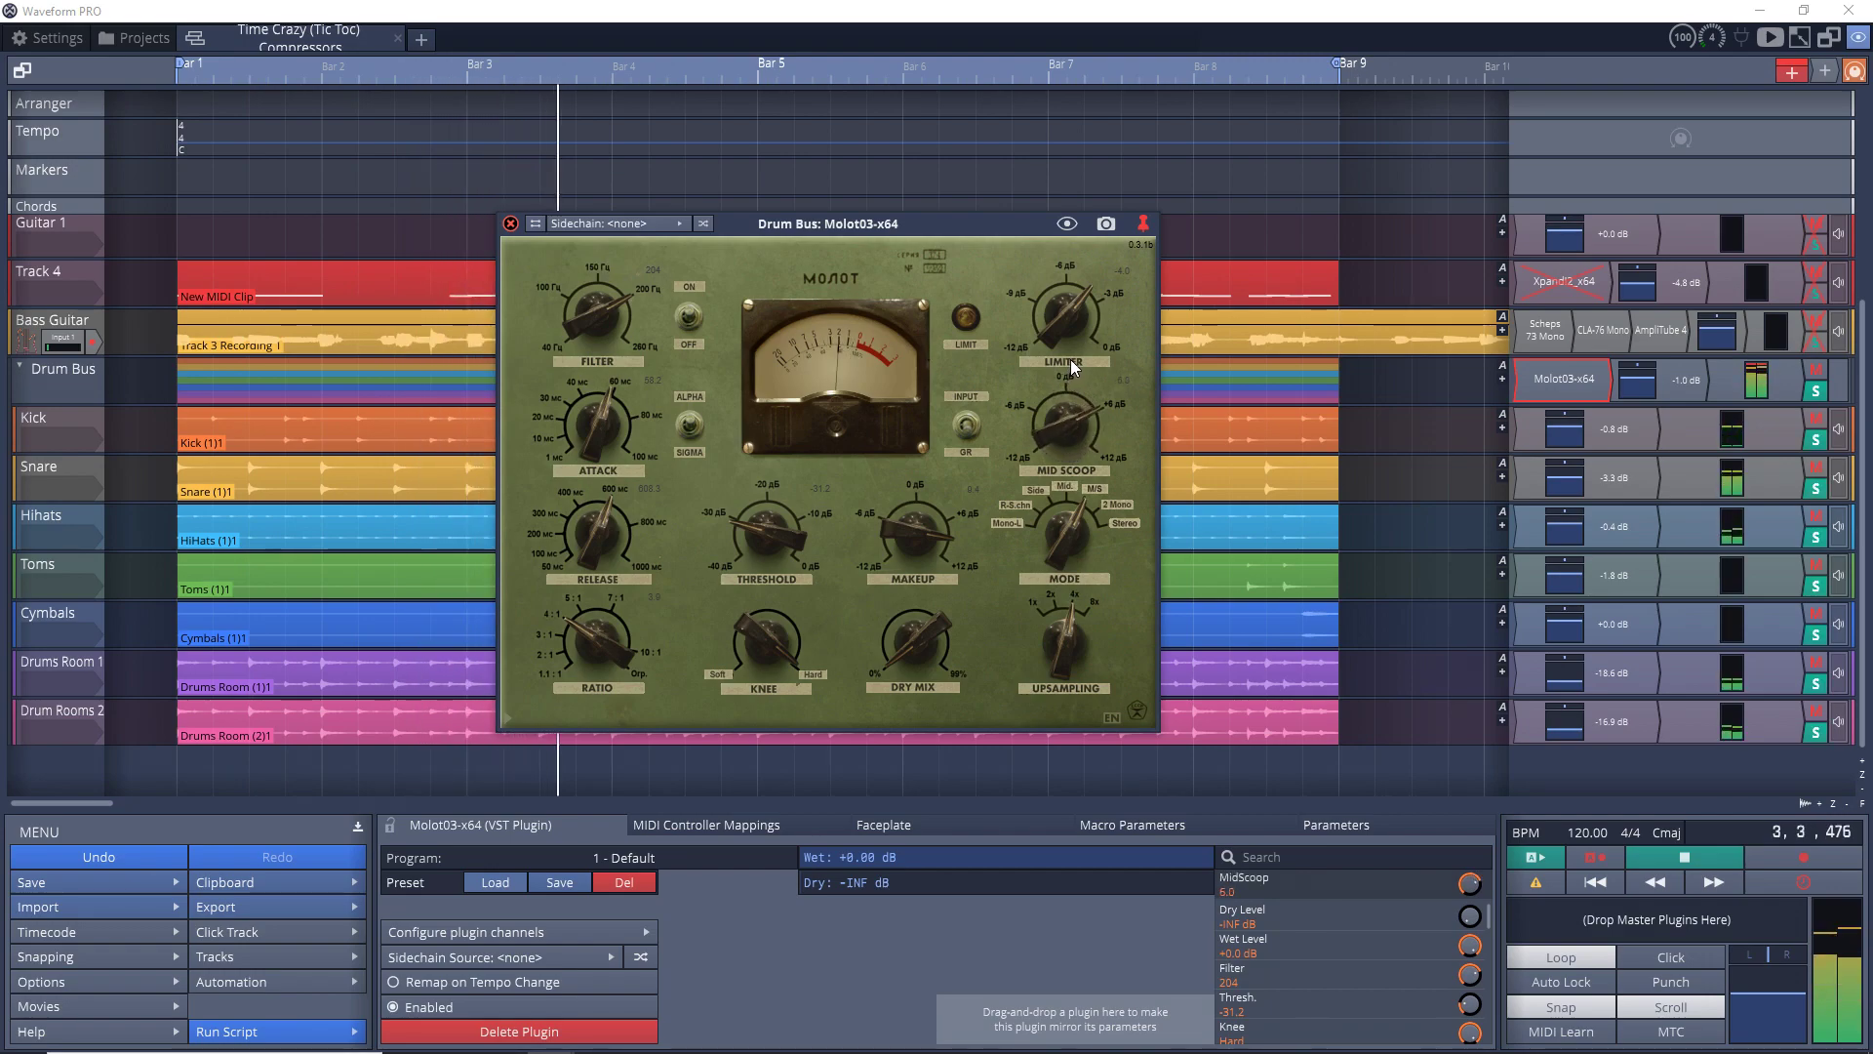
{"action": "mouse_move", "coordinate": [1070, 363]}
{"action": "left_mouse_down"}
{"action": "mouse_move", "coordinate": [1078, 290]}
{"action": "mouse_move", "coordinate": [1072, 352]}
{"action": "left_mouse_up"}
{"action": "left_click_drag", "start_coordinate": [1061, 448], "coordinate": [1060, 512]}
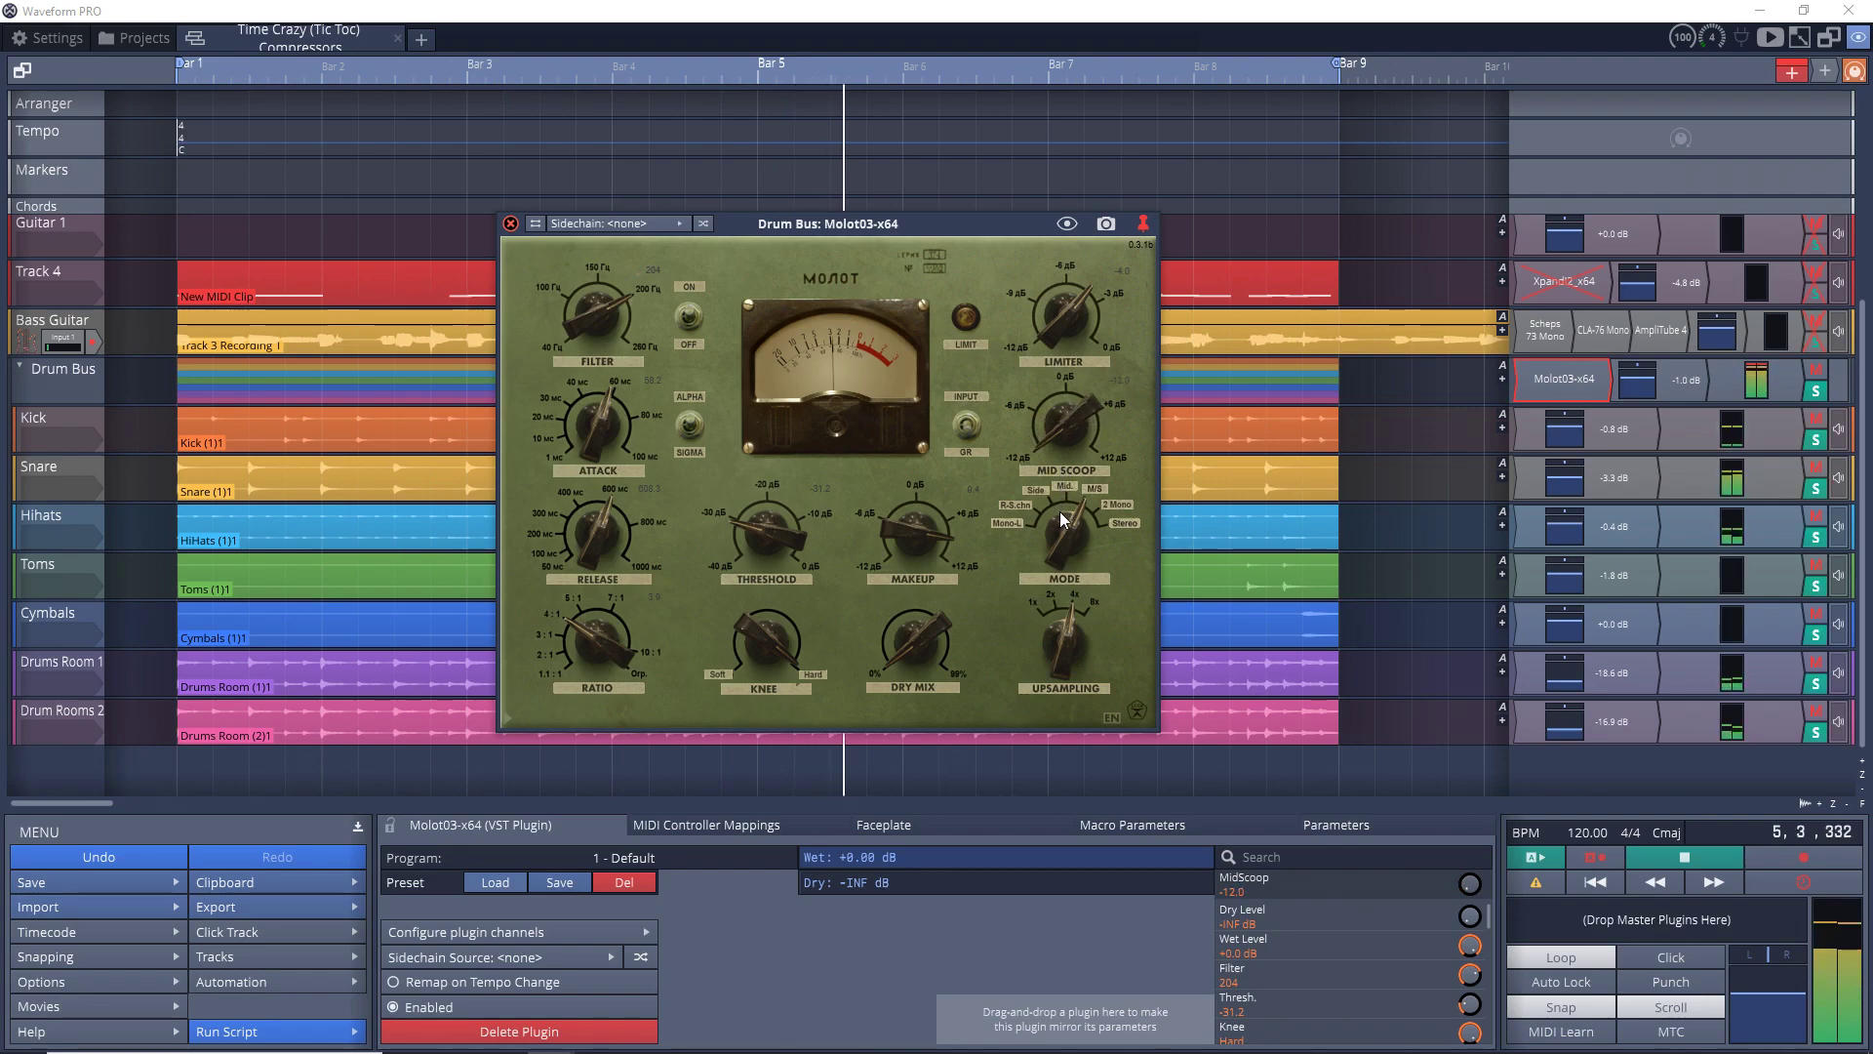
{"action": "left_click_drag", "start_coordinate": [1046, 383], "coordinate": [1047, 378]}
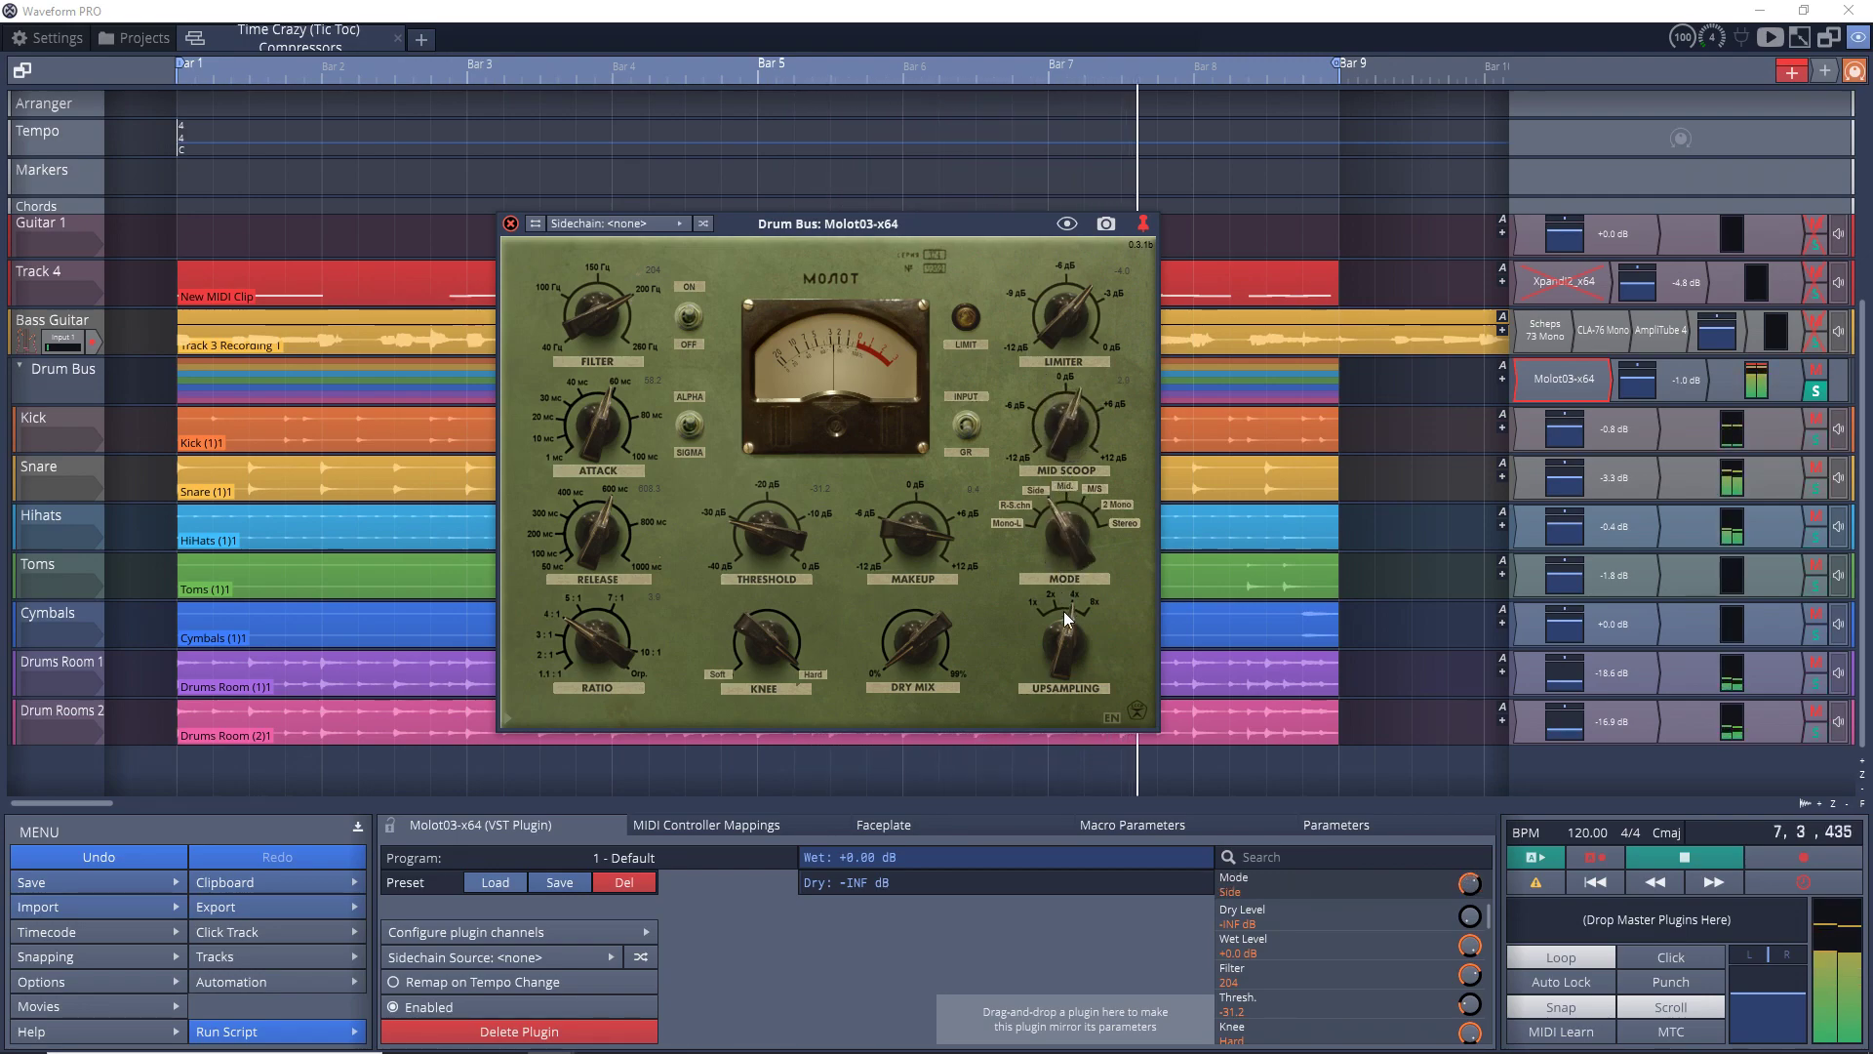
Switch Molot's mode to Stereo, change upsampling, add dry mix, soften knee, shorten release.
{"action": "left_click", "coordinate": [1053, 523]}
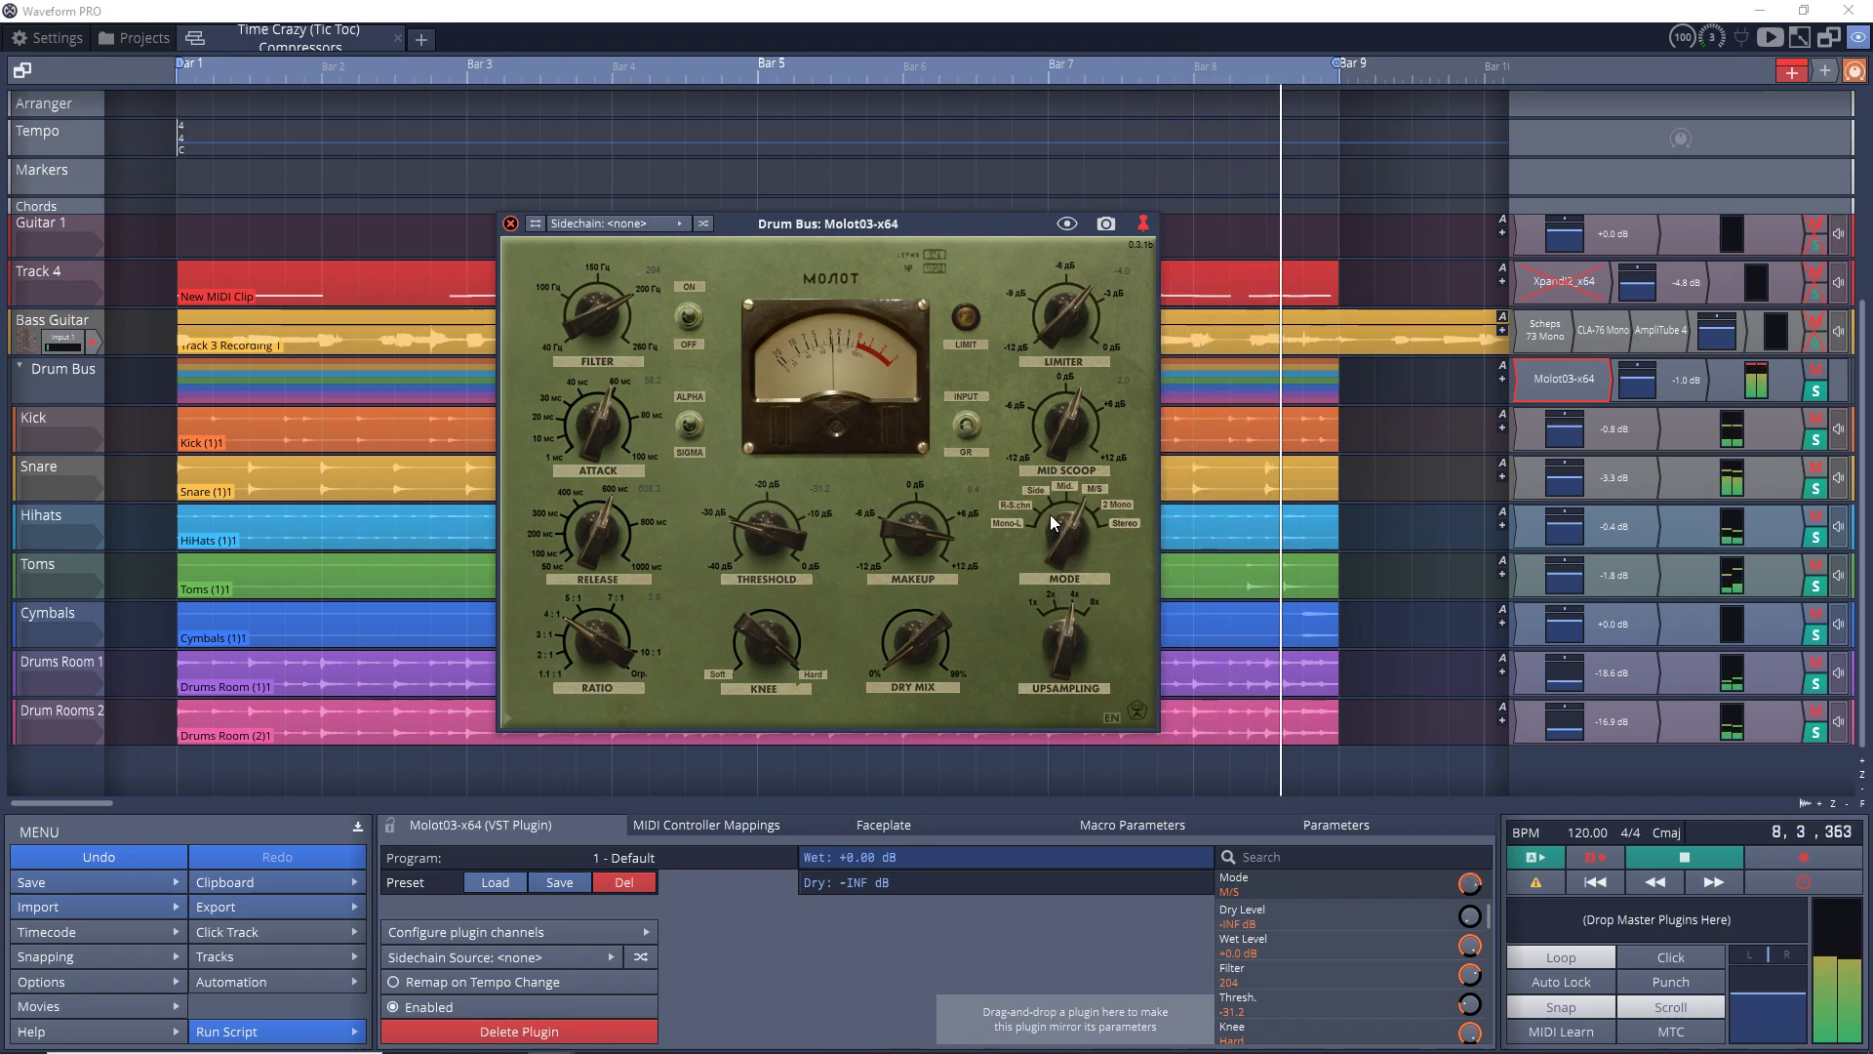
{"action": "left_click_drag", "start_coordinate": [1052, 521], "coordinate": [1069, 535]}
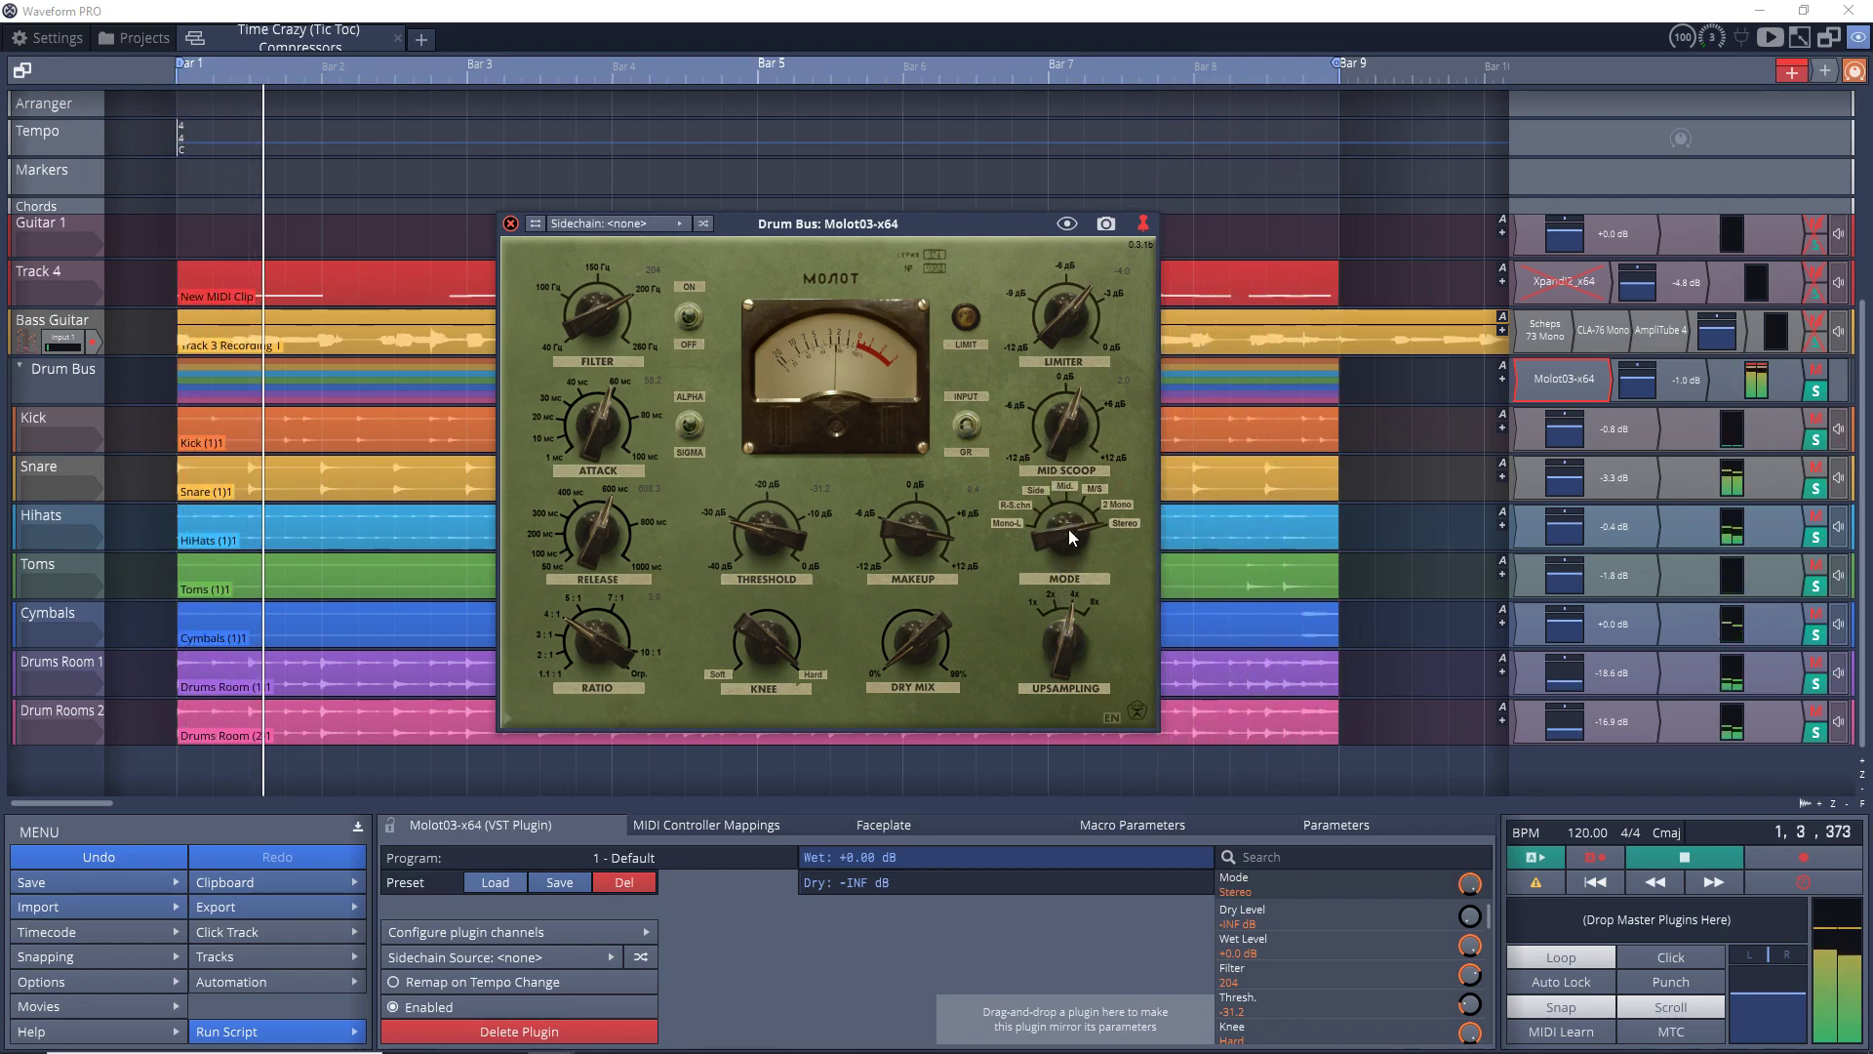
{"action": "left_click_drag", "start_coordinate": [1073, 639], "coordinate": [1057, 558]}
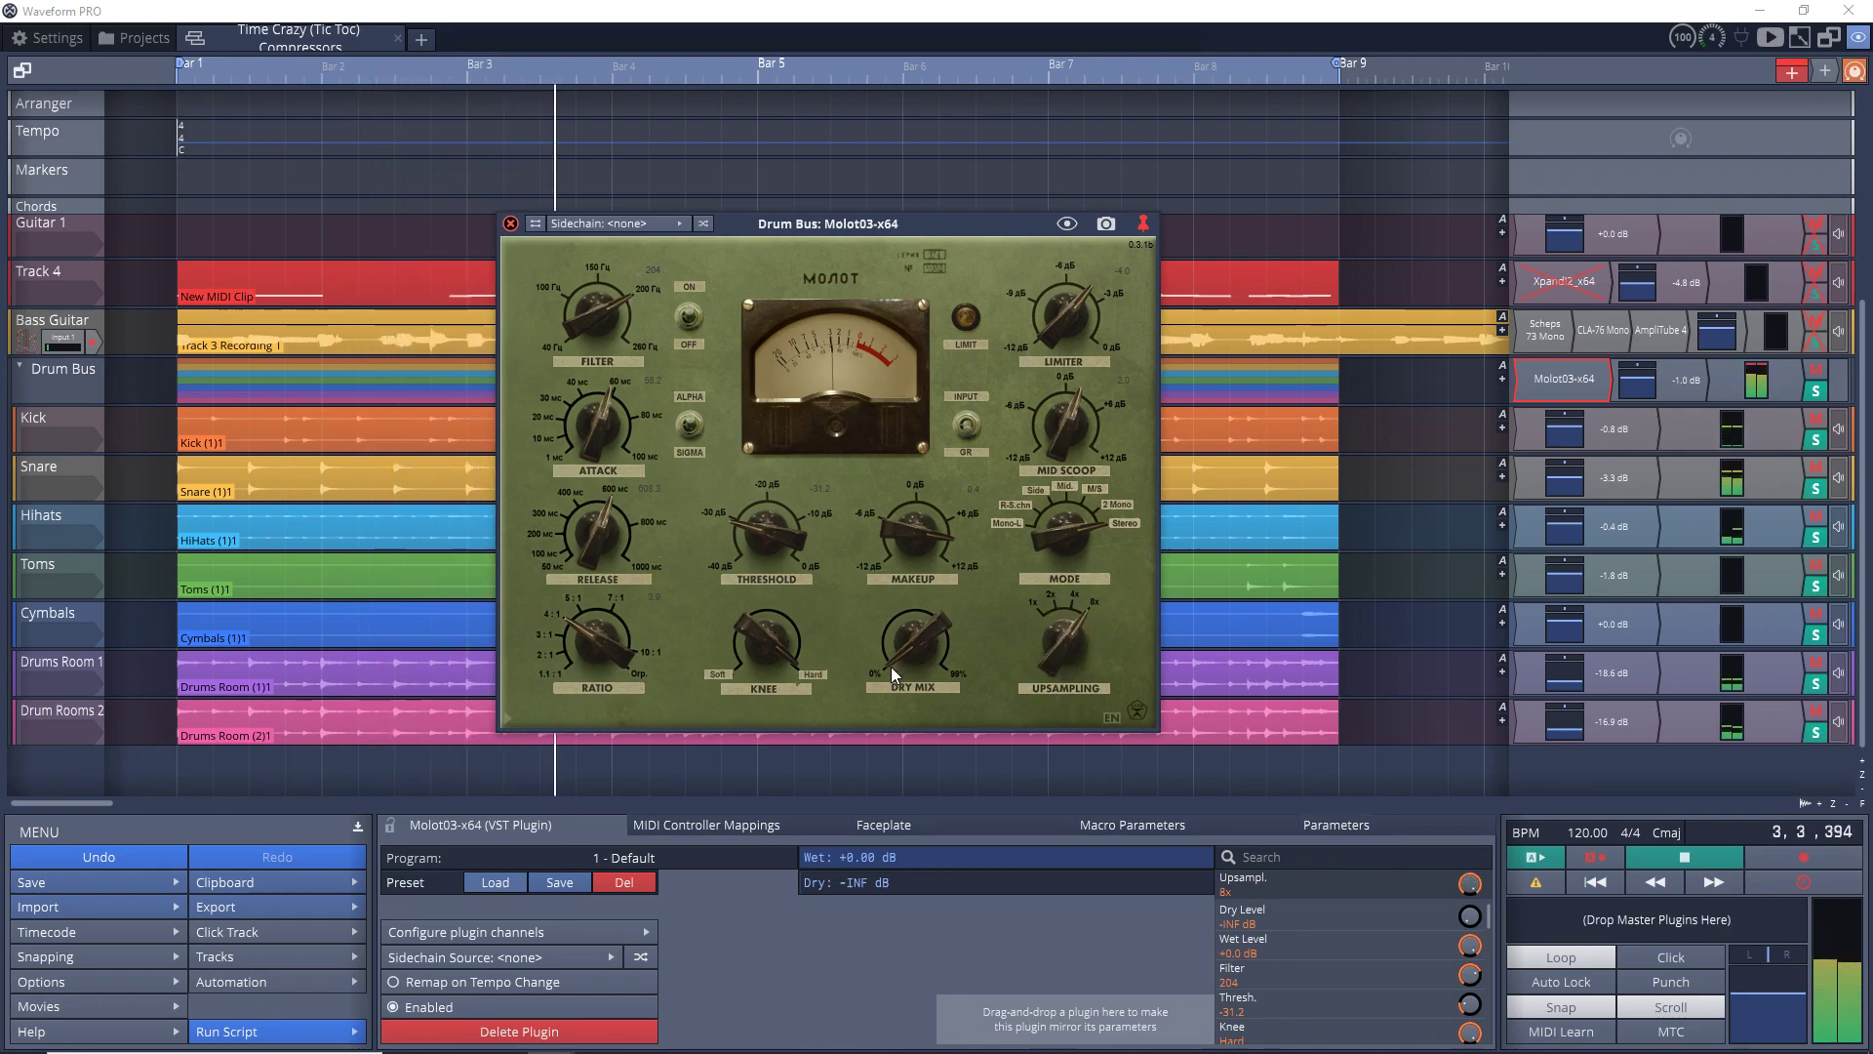
{"action": "mouse_move", "coordinate": [891, 672]}
{"action": "left_mouse_down"}
{"action": "mouse_move", "coordinate": [913, 440]}
{"action": "mouse_move", "coordinate": [903, 694]}
{"action": "left_mouse_up"}
{"action": "mouse_move", "coordinate": [751, 642]}
{"action": "left_mouse_down"}
{"action": "mouse_move", "coordinate": [749, 627]}
{"action": "mouse_move", "coordinate": [755, 691]}
{"action": "mouse_move", "coordinate": [767, 625]}
{"action": "left_mouse_up"}
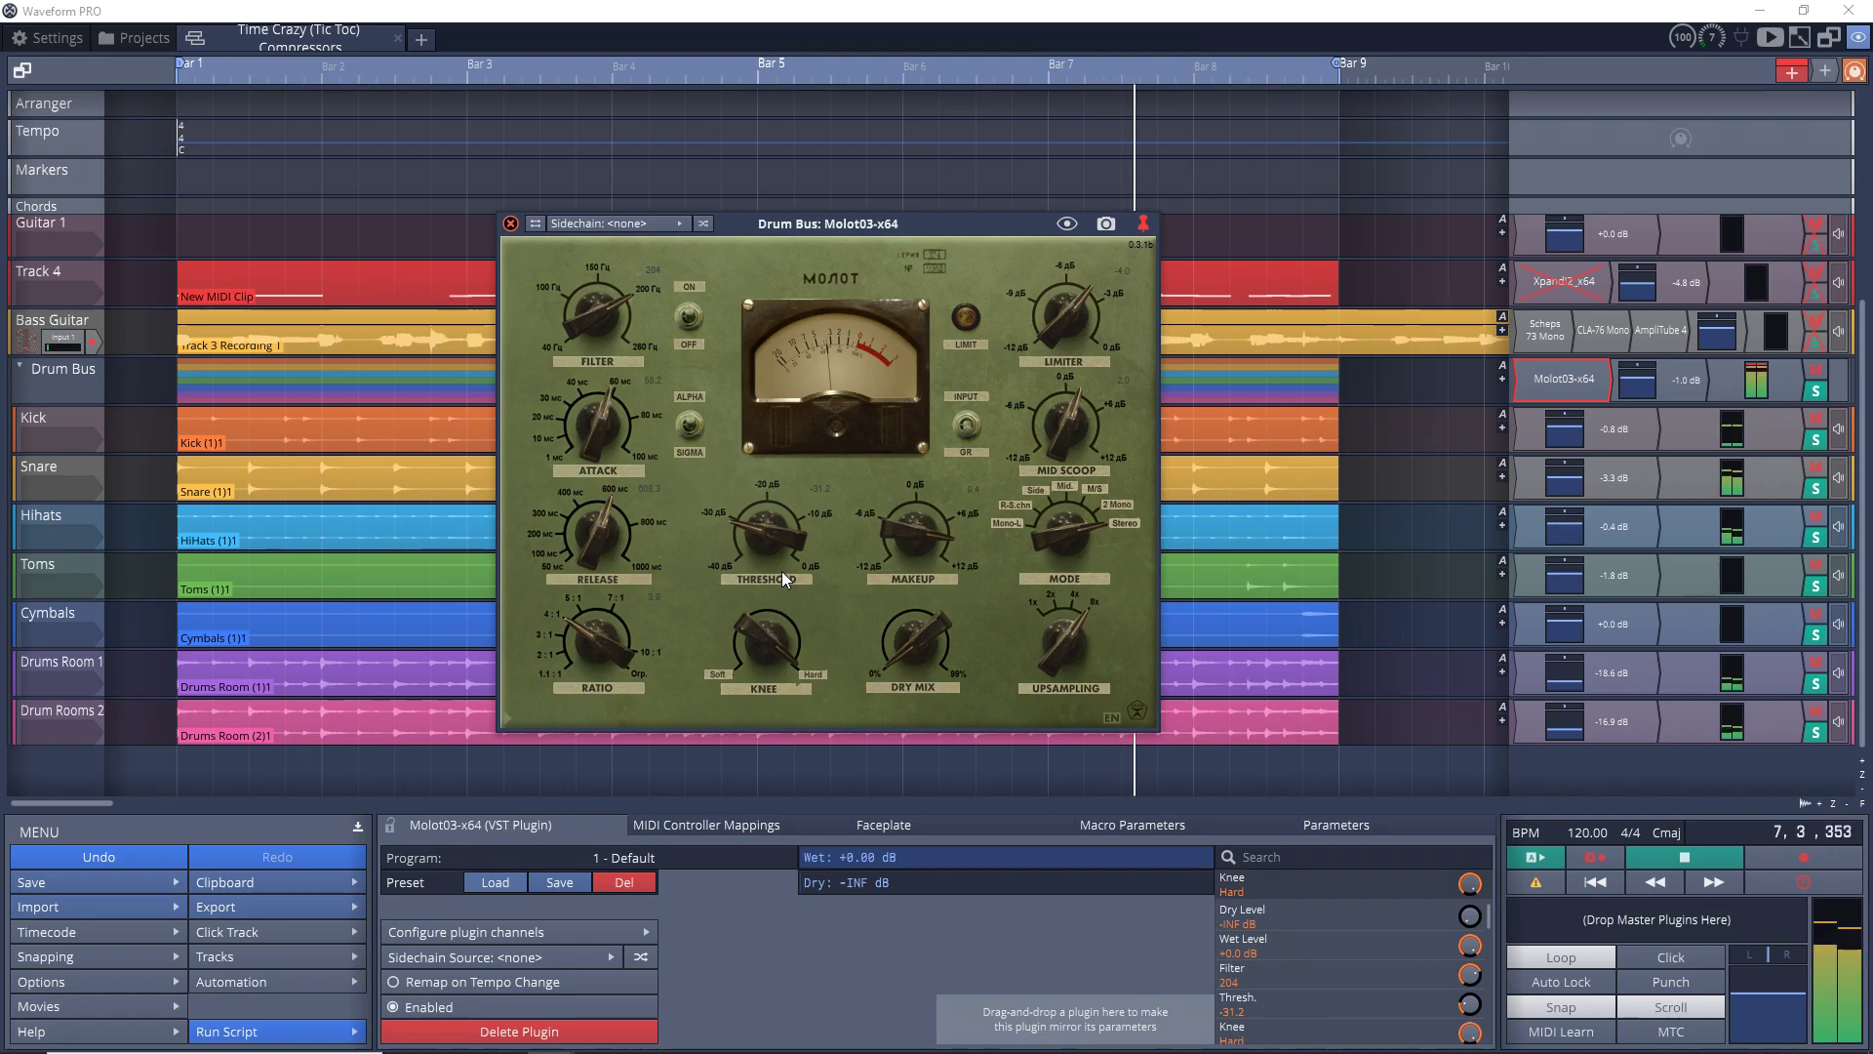
{"action": "left_click_drag", "start_coordinate": [577, 553], "coordinate": [640, 652]}
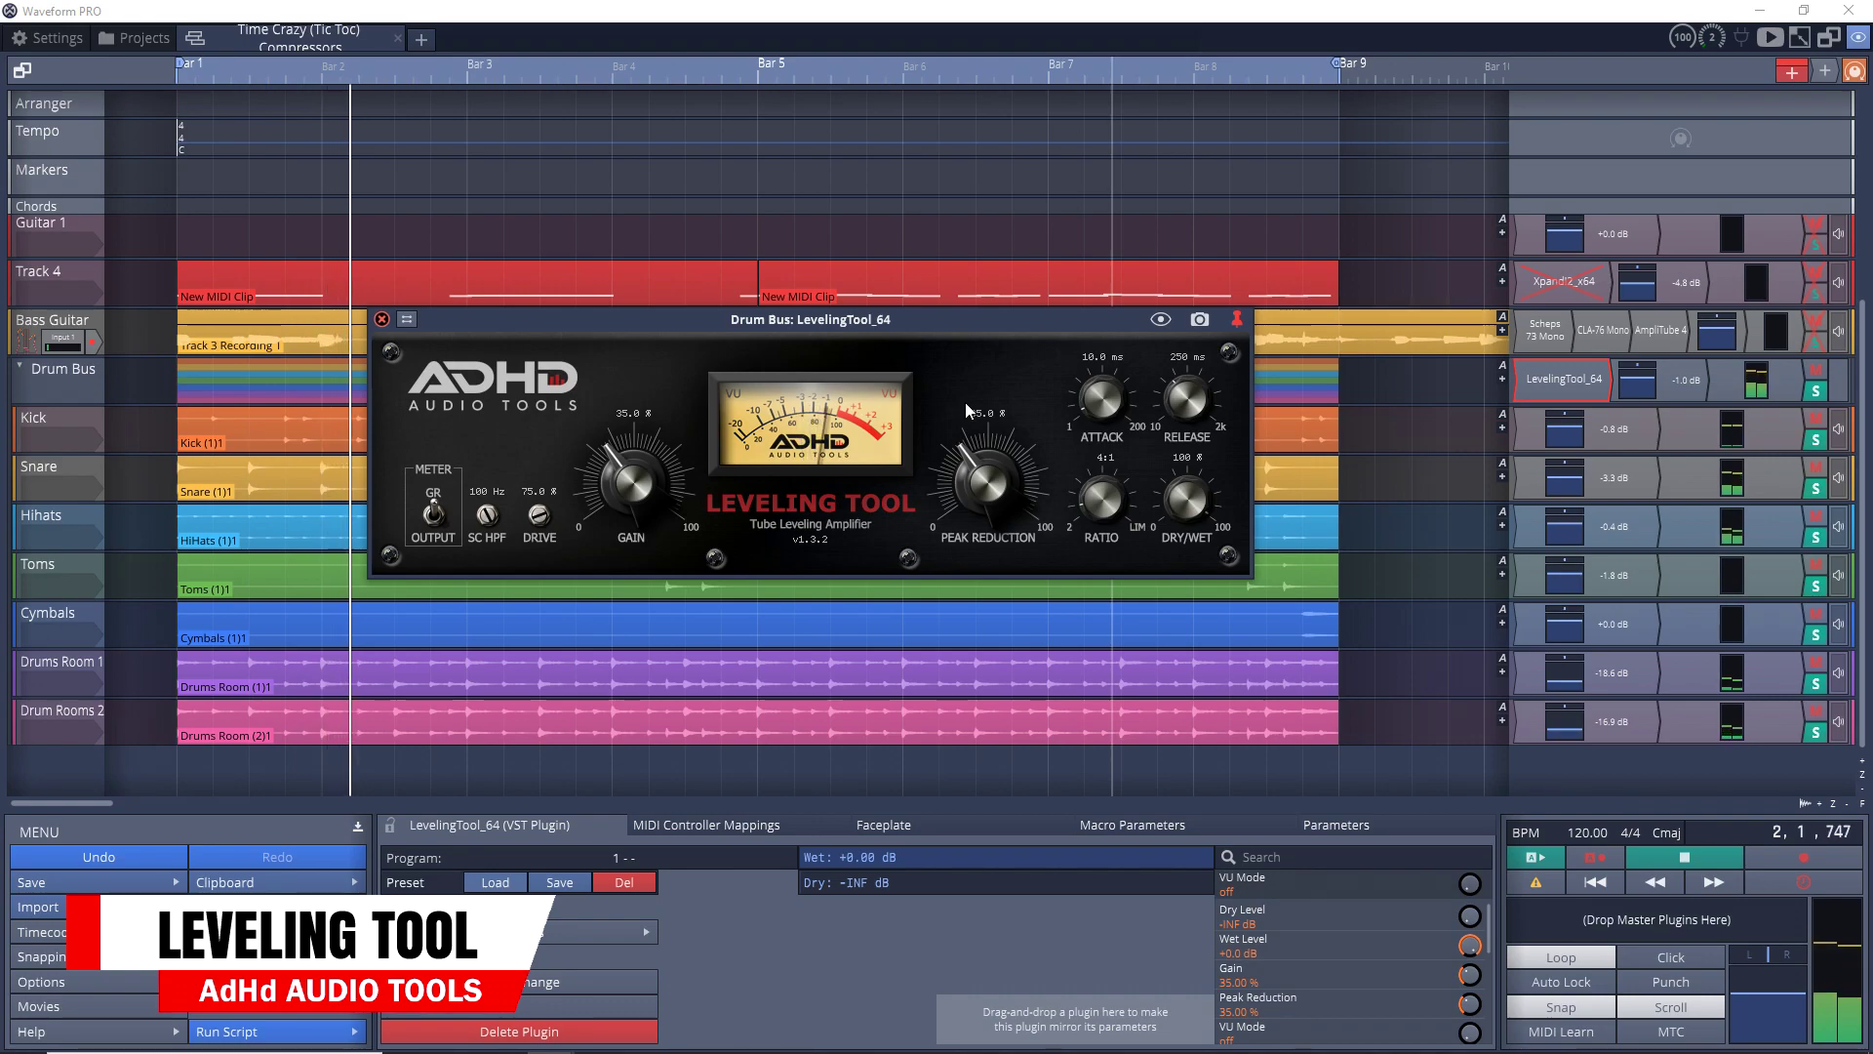
Sweep Leveling Tool gain up to about 85.8% while varying peak reduction.
{"action": "left_click_drag", "start_coordinate": [644, 506], "coordinate": [632, 490]}
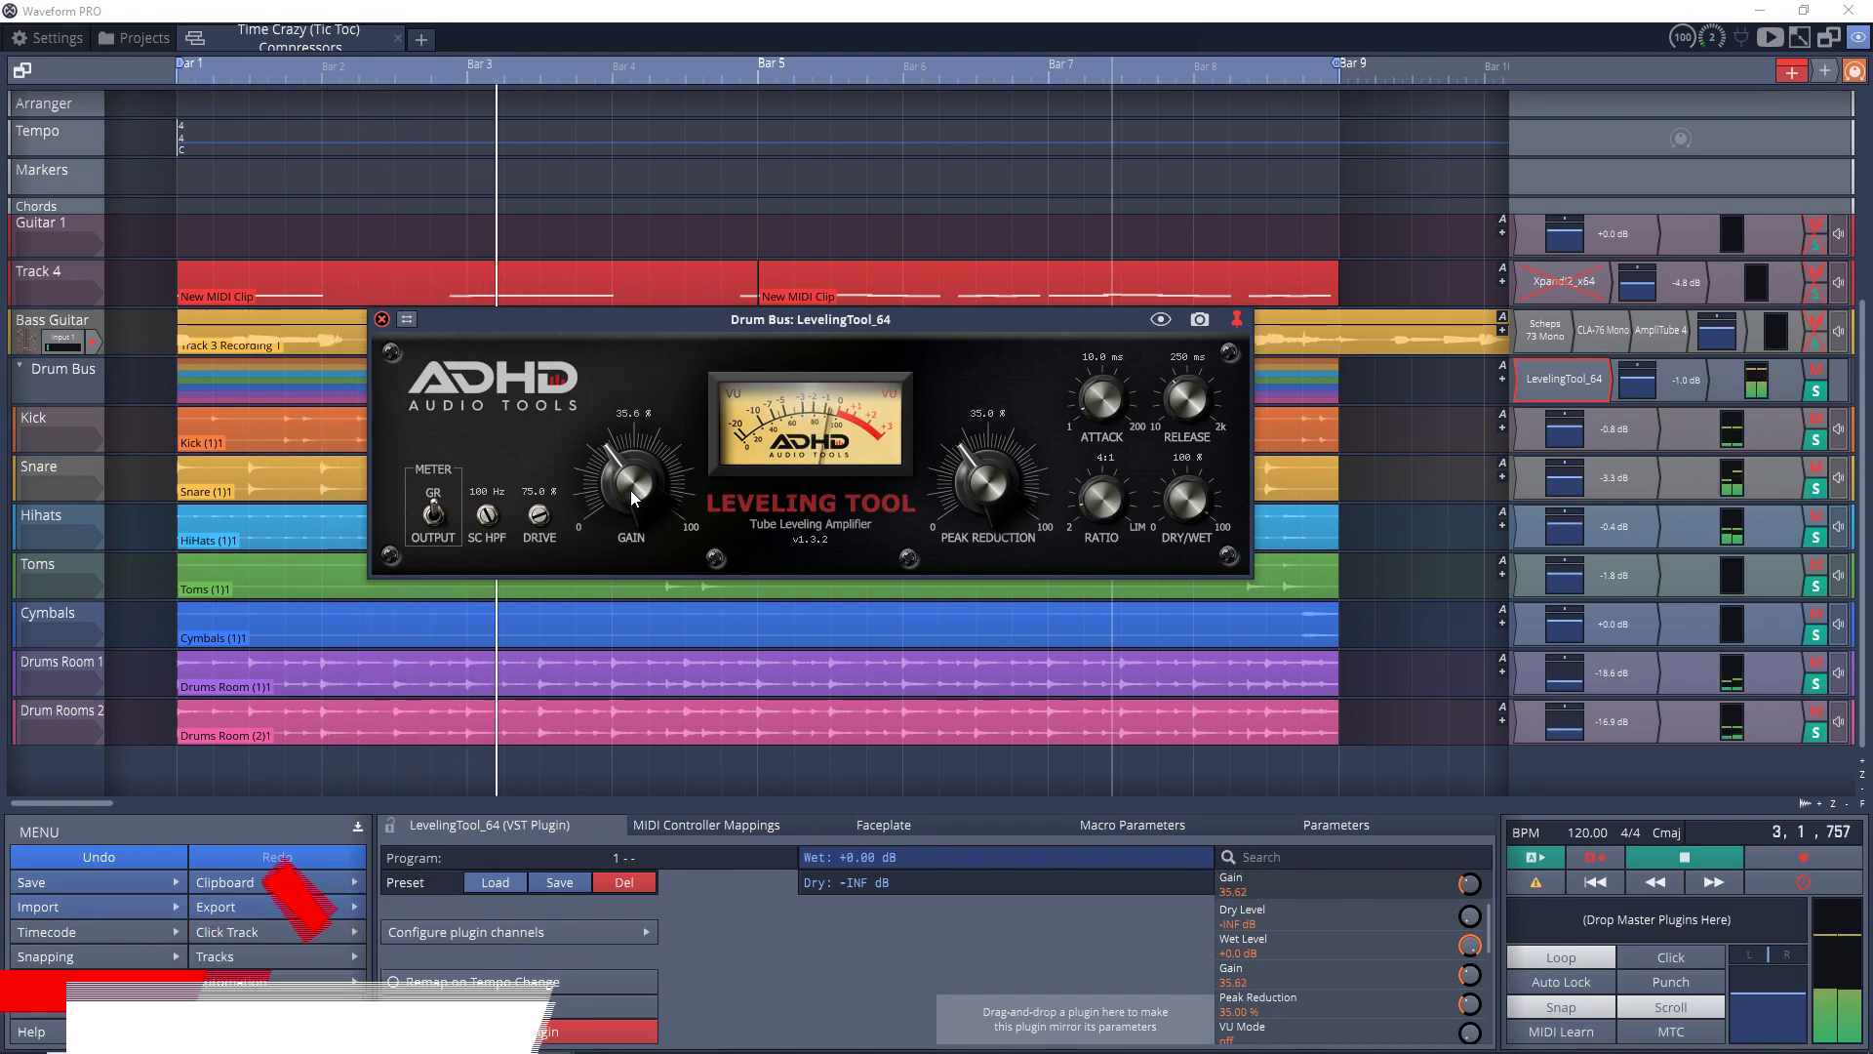
{"action": "left_click_drag", "start_coordinate": [978, 462], "coordinate": [949, 338]}
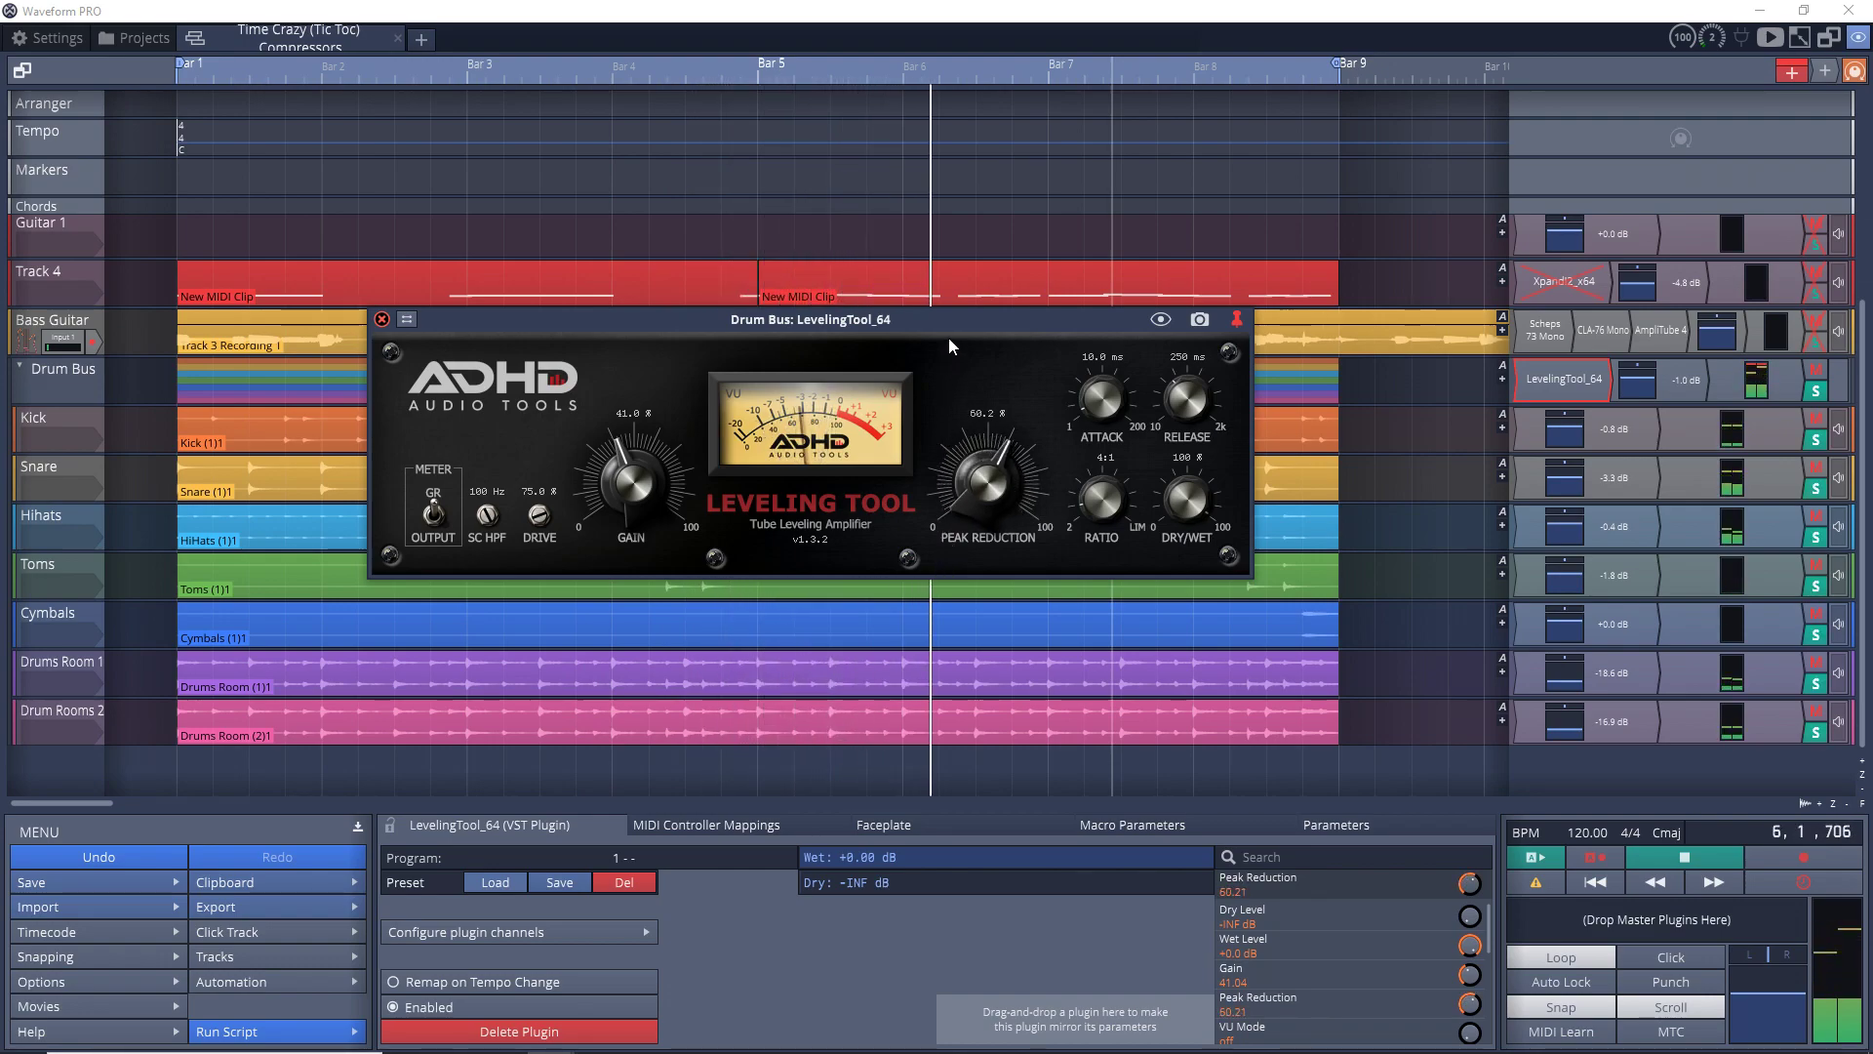
{"action": "left_click_drag", "start_coordinate": [627, 465], "coordinate": [644, 332]}
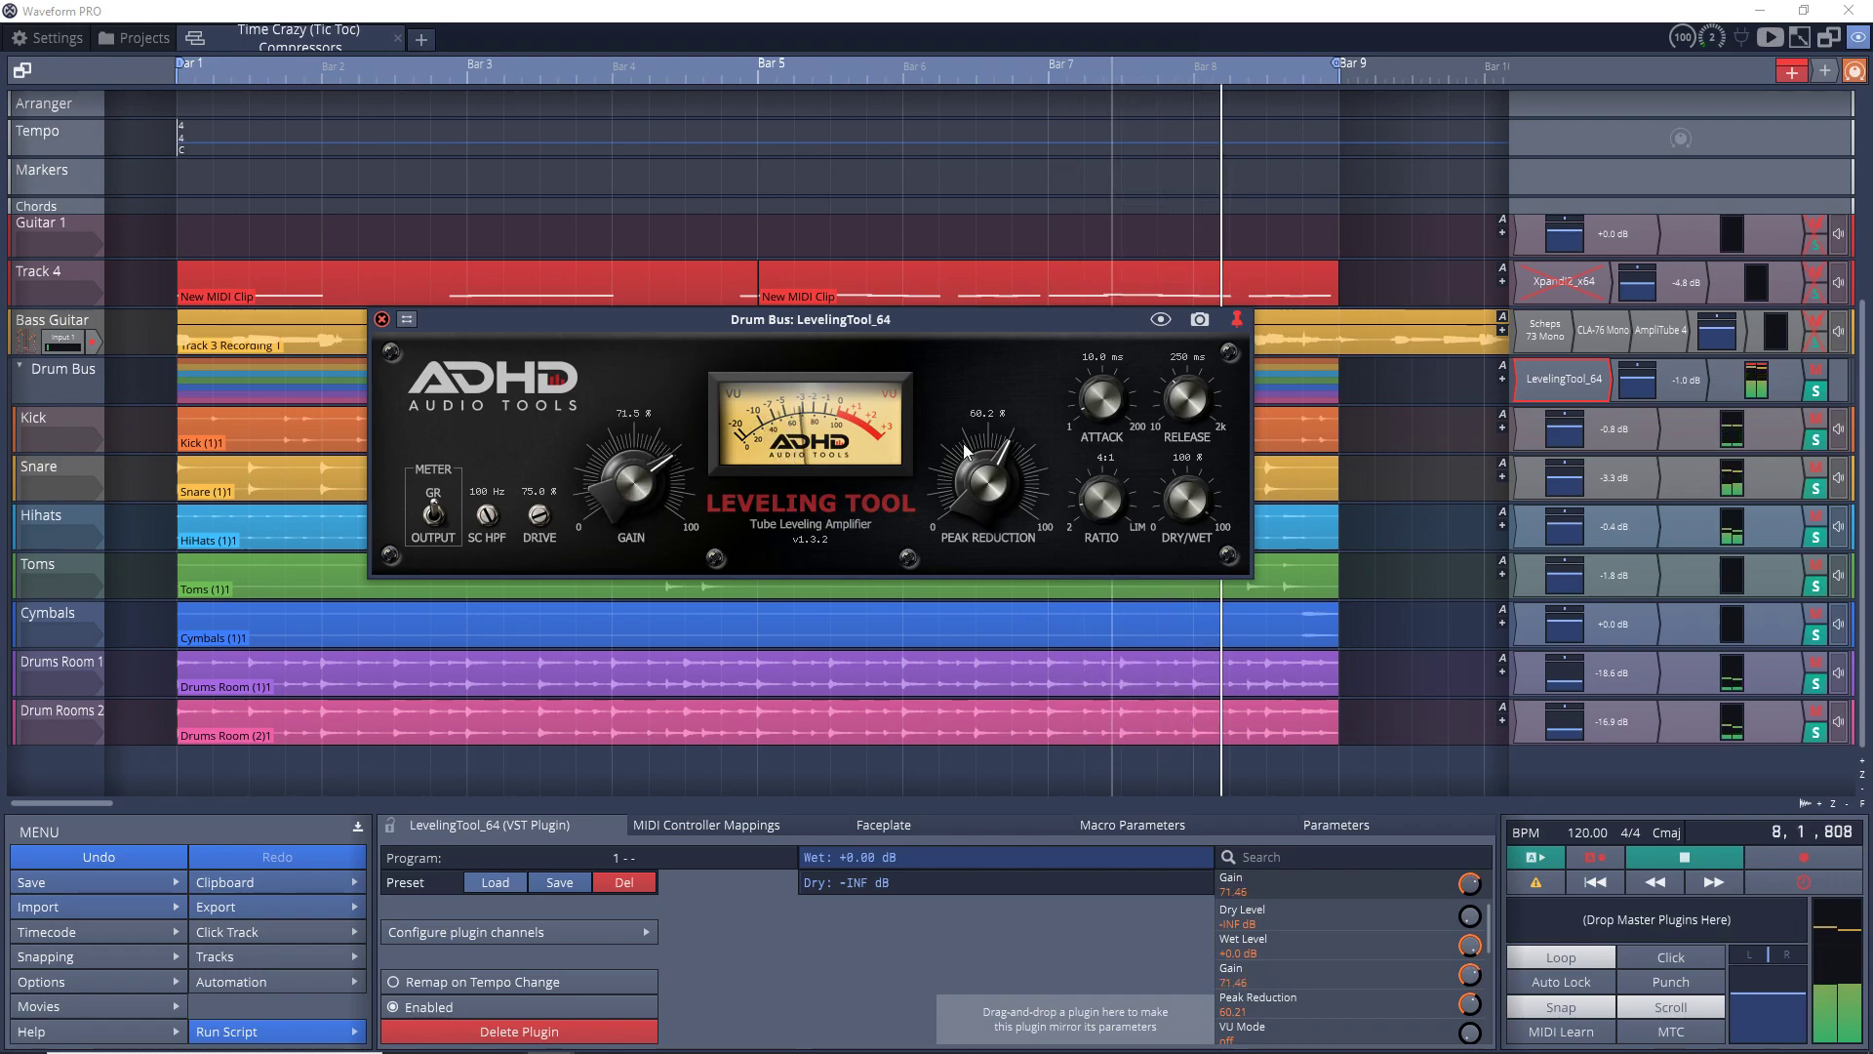
{"action": "left_click_drag", "start_coordinate": [963, 443], "coordinate": [944, 383]}
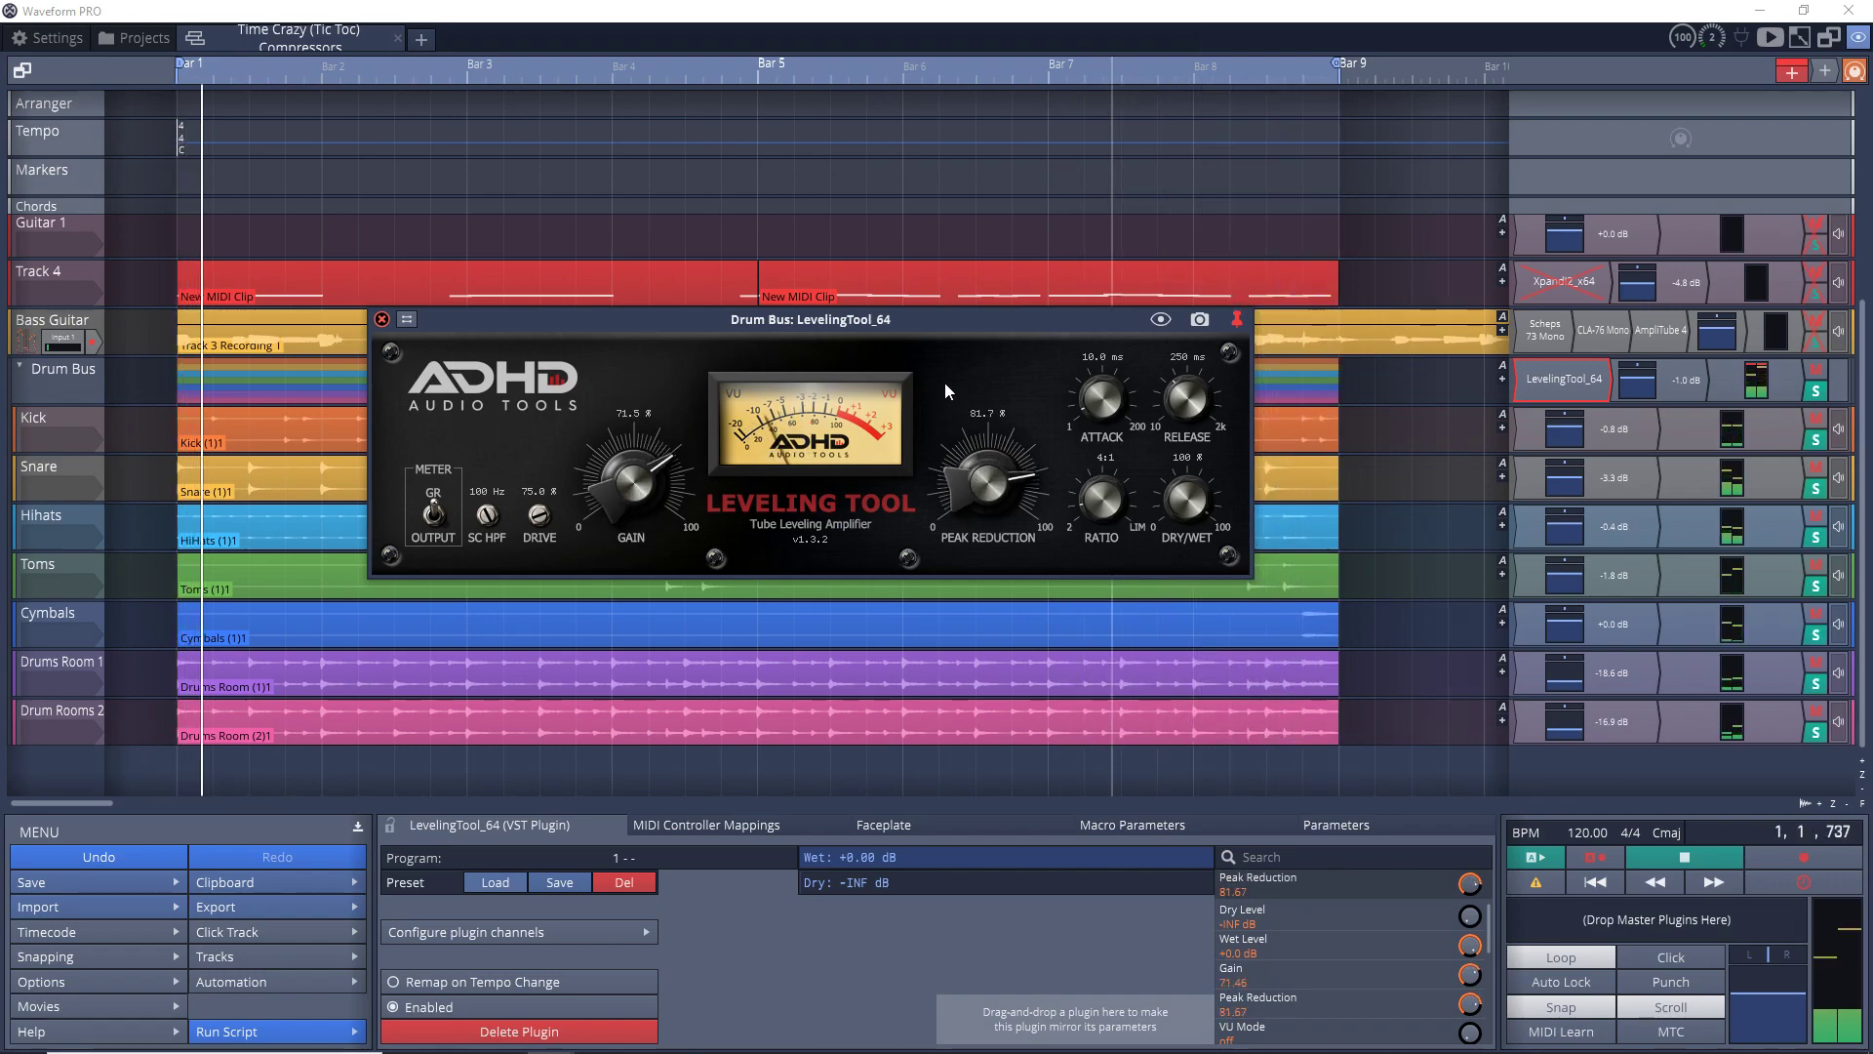
{"action": "left_click_drag", "start_coordinate": [586, 487], "coordinate": [606, 415]}
{"action": "left_click_drag", "start_coordinate": [537, 514], "coordinate": [537, 517]}
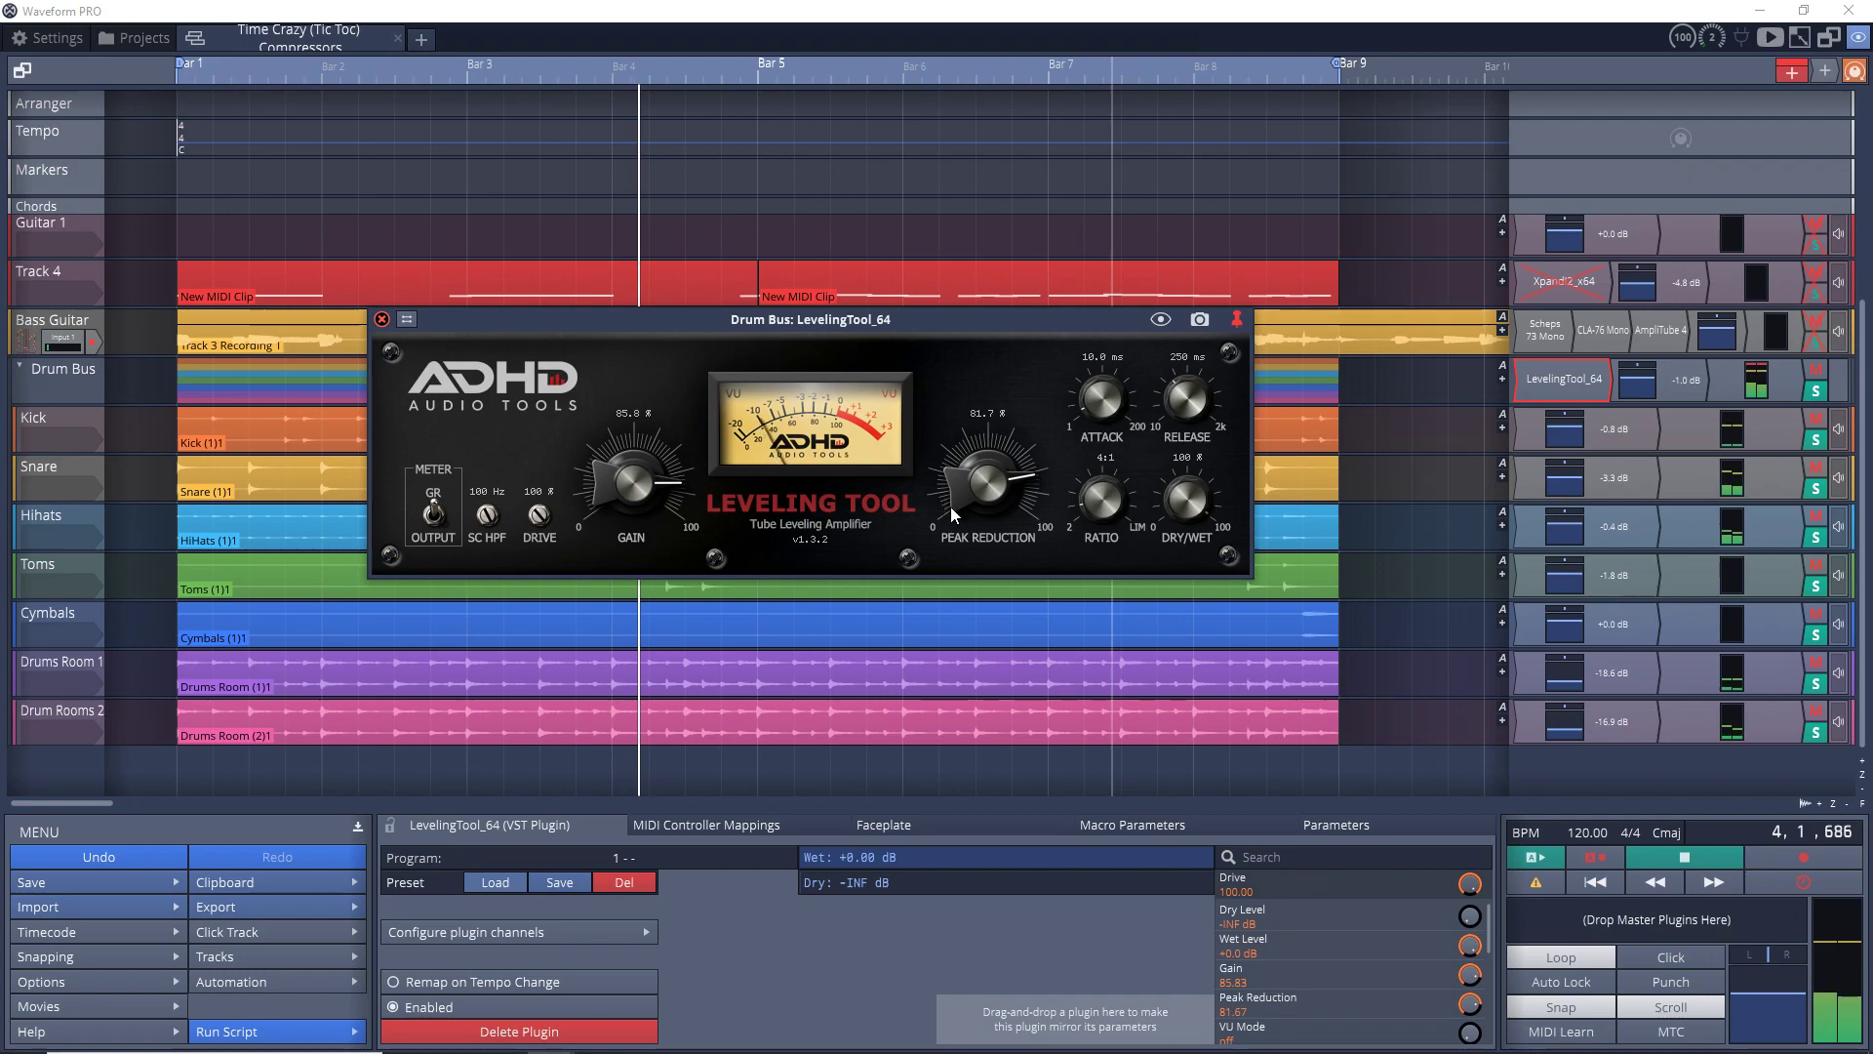
{"action": "left_click_drag", "start_coordinate": [952, 509], "coordinate": [952, 550]}
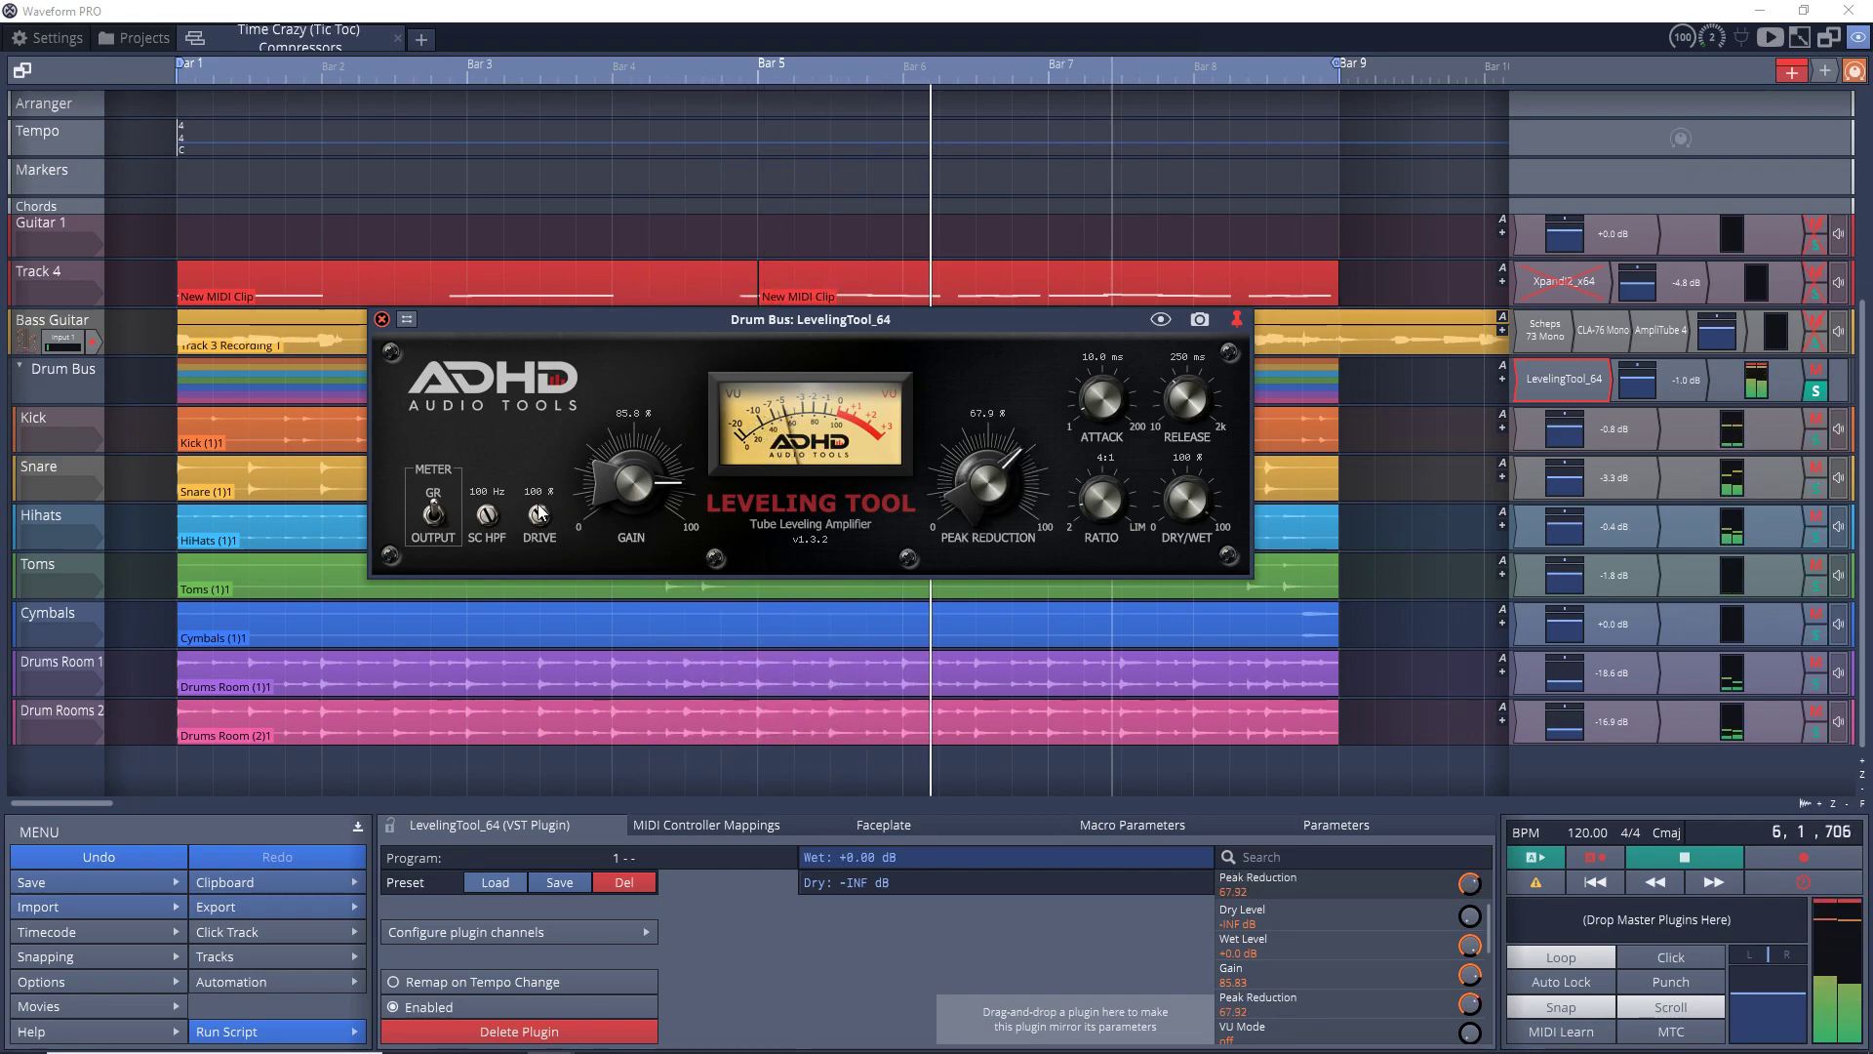
Settle Leveling Tool peak reduction at 48.7% and gain at about 35%.
{"action": "left_click_drag", "start_coordinate": [538, 504], "coordinate": [531, 584]}
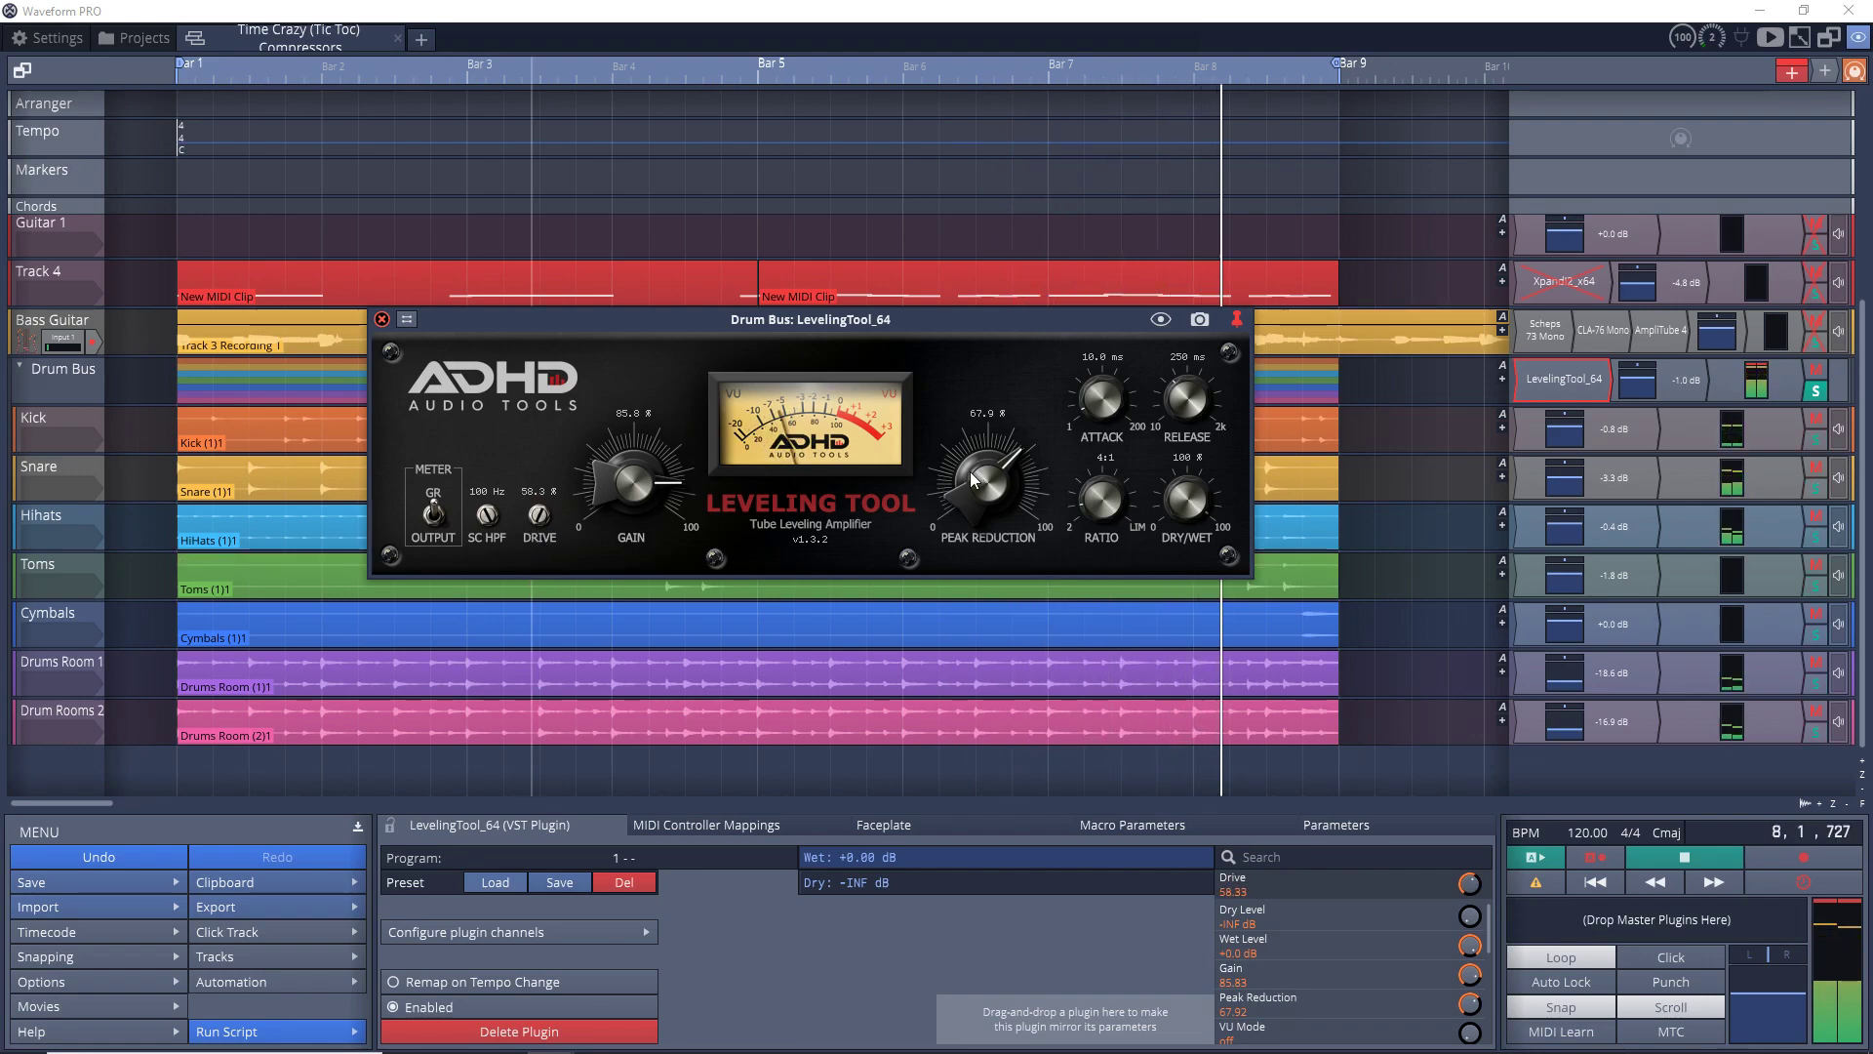
{"action": "left_click_drag", "start_coordinate": [971, 472], "coordinate": [960, 584]}
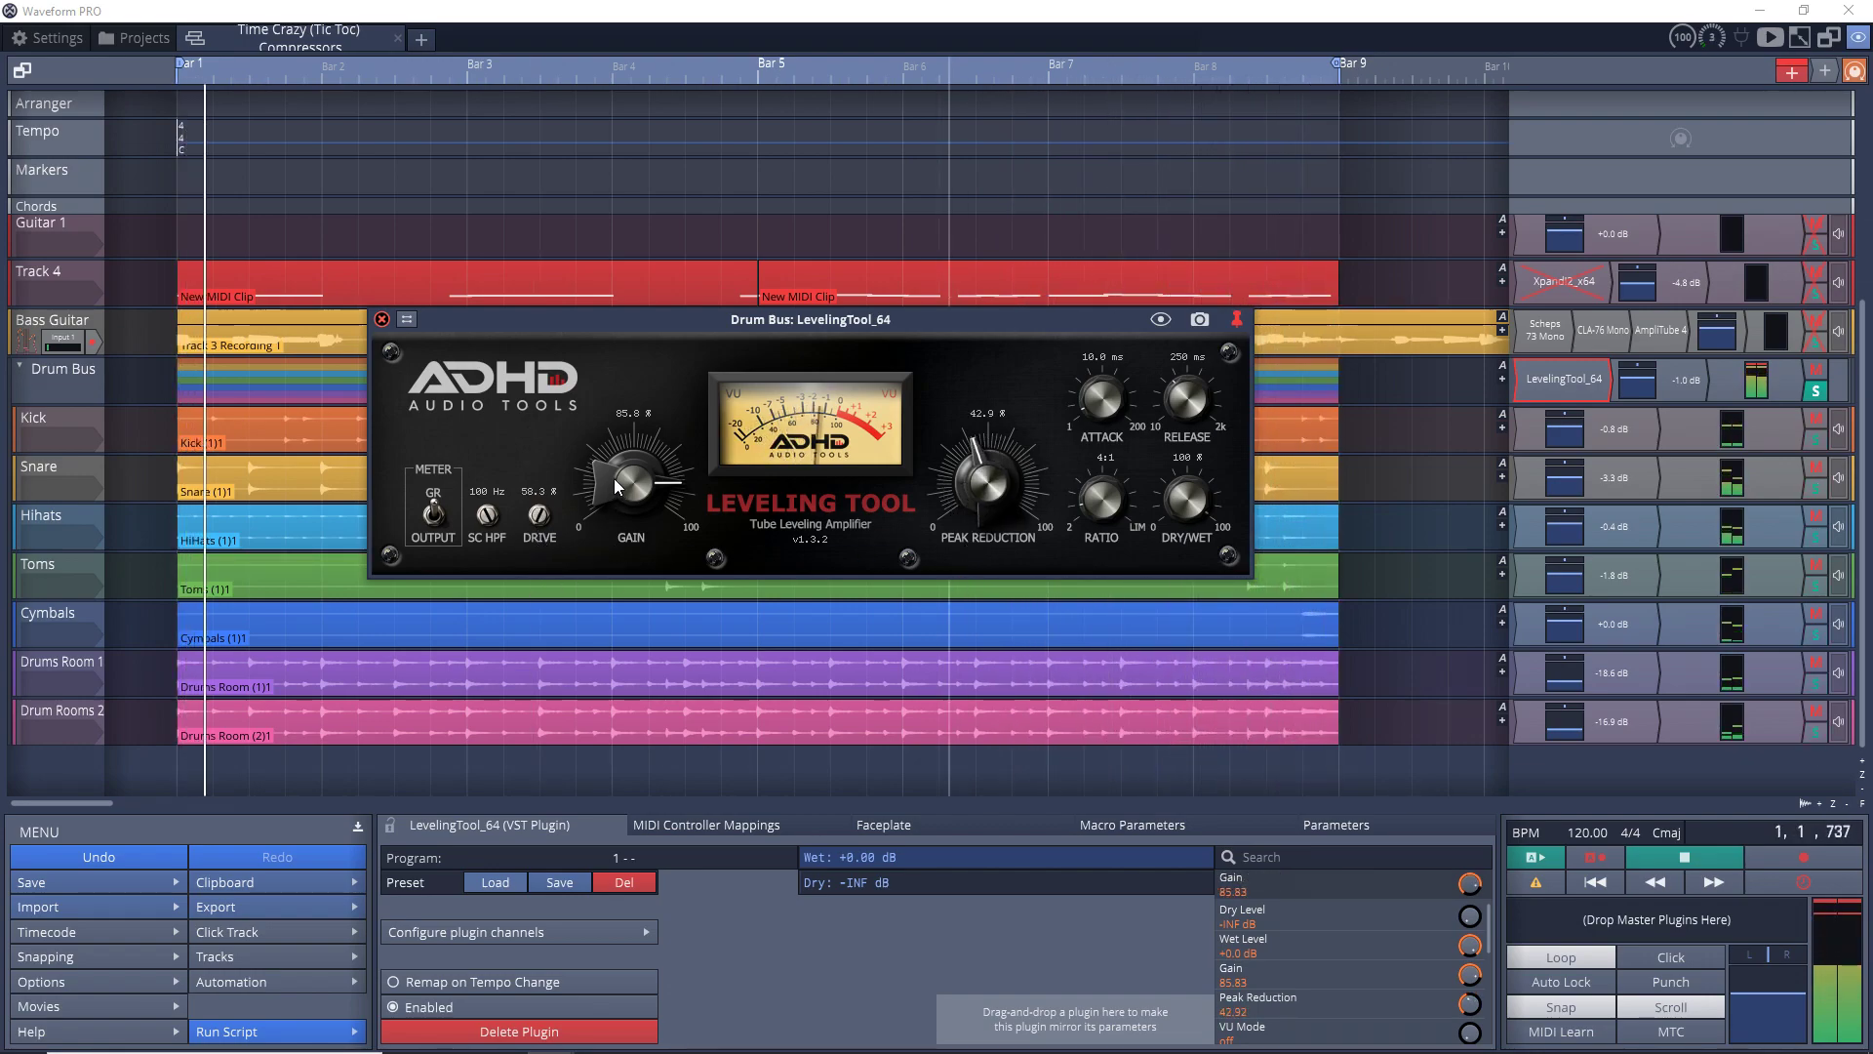
{"action": "left_click_drag", "start_coordinate": [613, 479], "coordinate": [666, 744]}
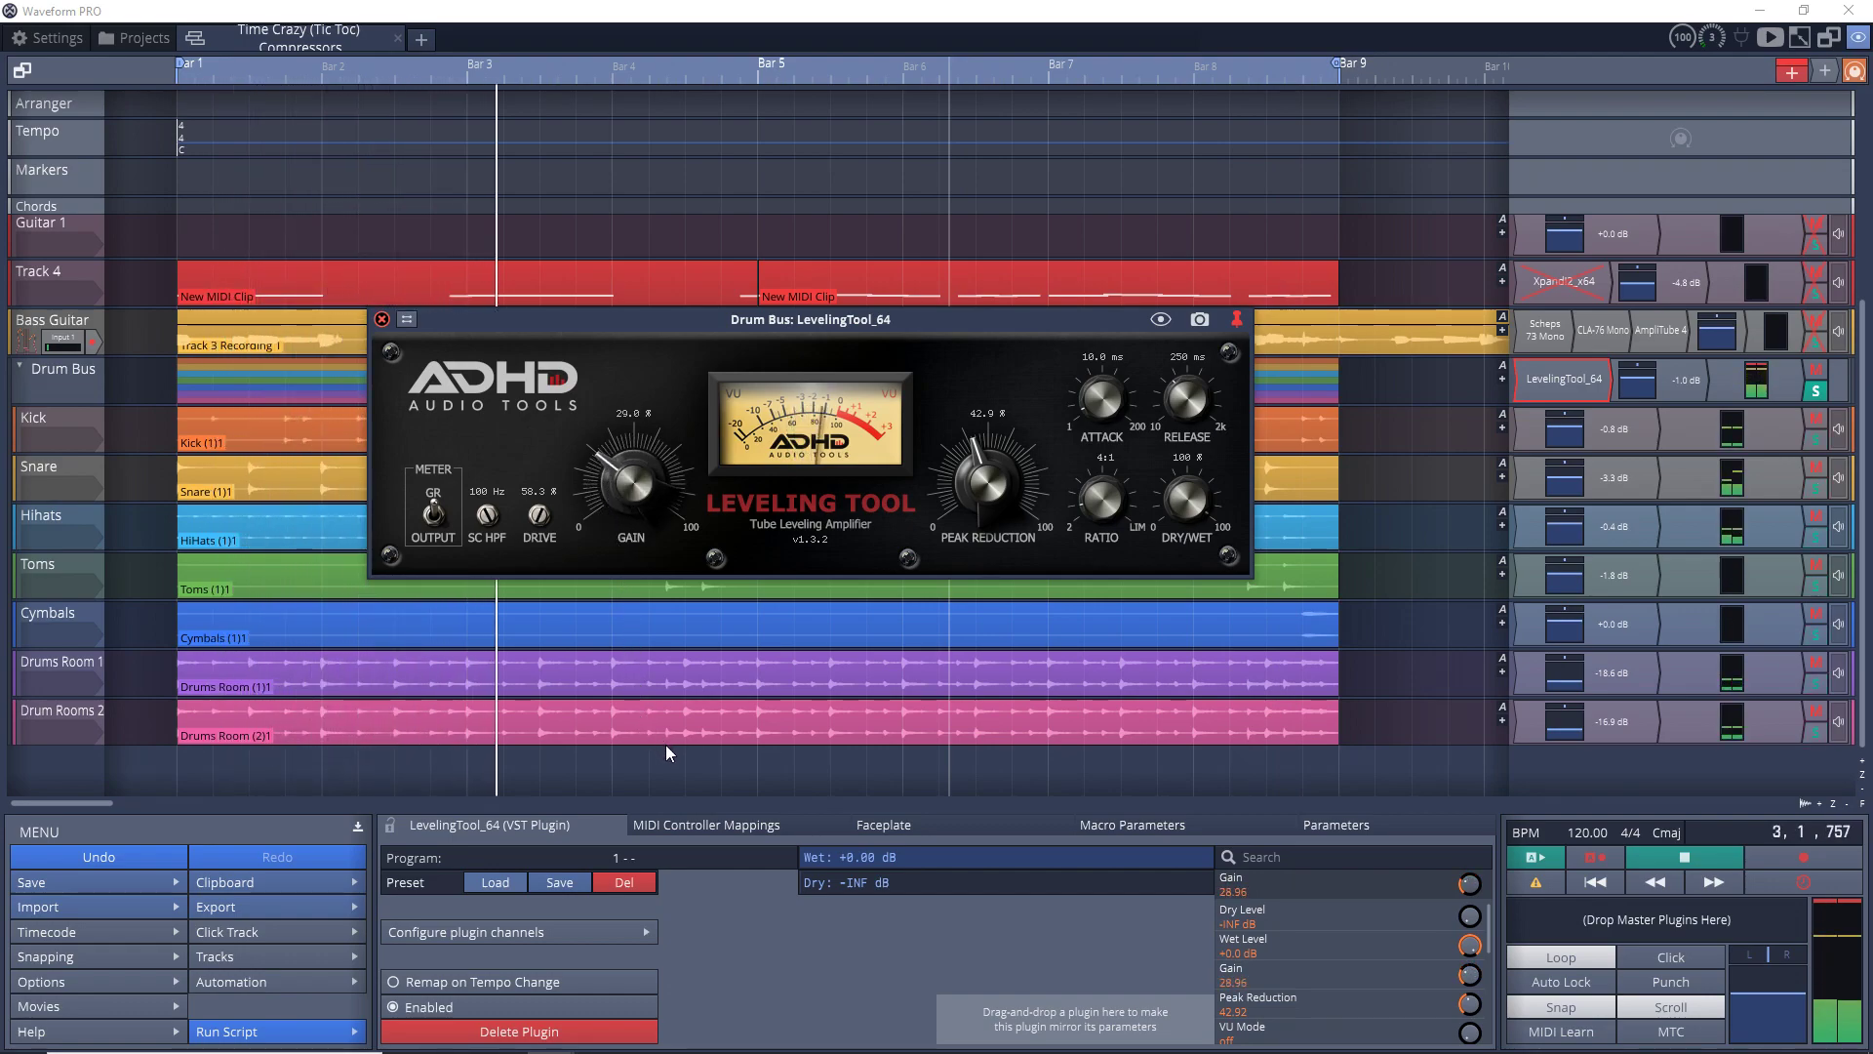
{"action": "left_click", "coordinate": [984, 489]}
{"action": "left_click_drag", "start_coordinate": [983, 489], "coordinate": [961, 467]}
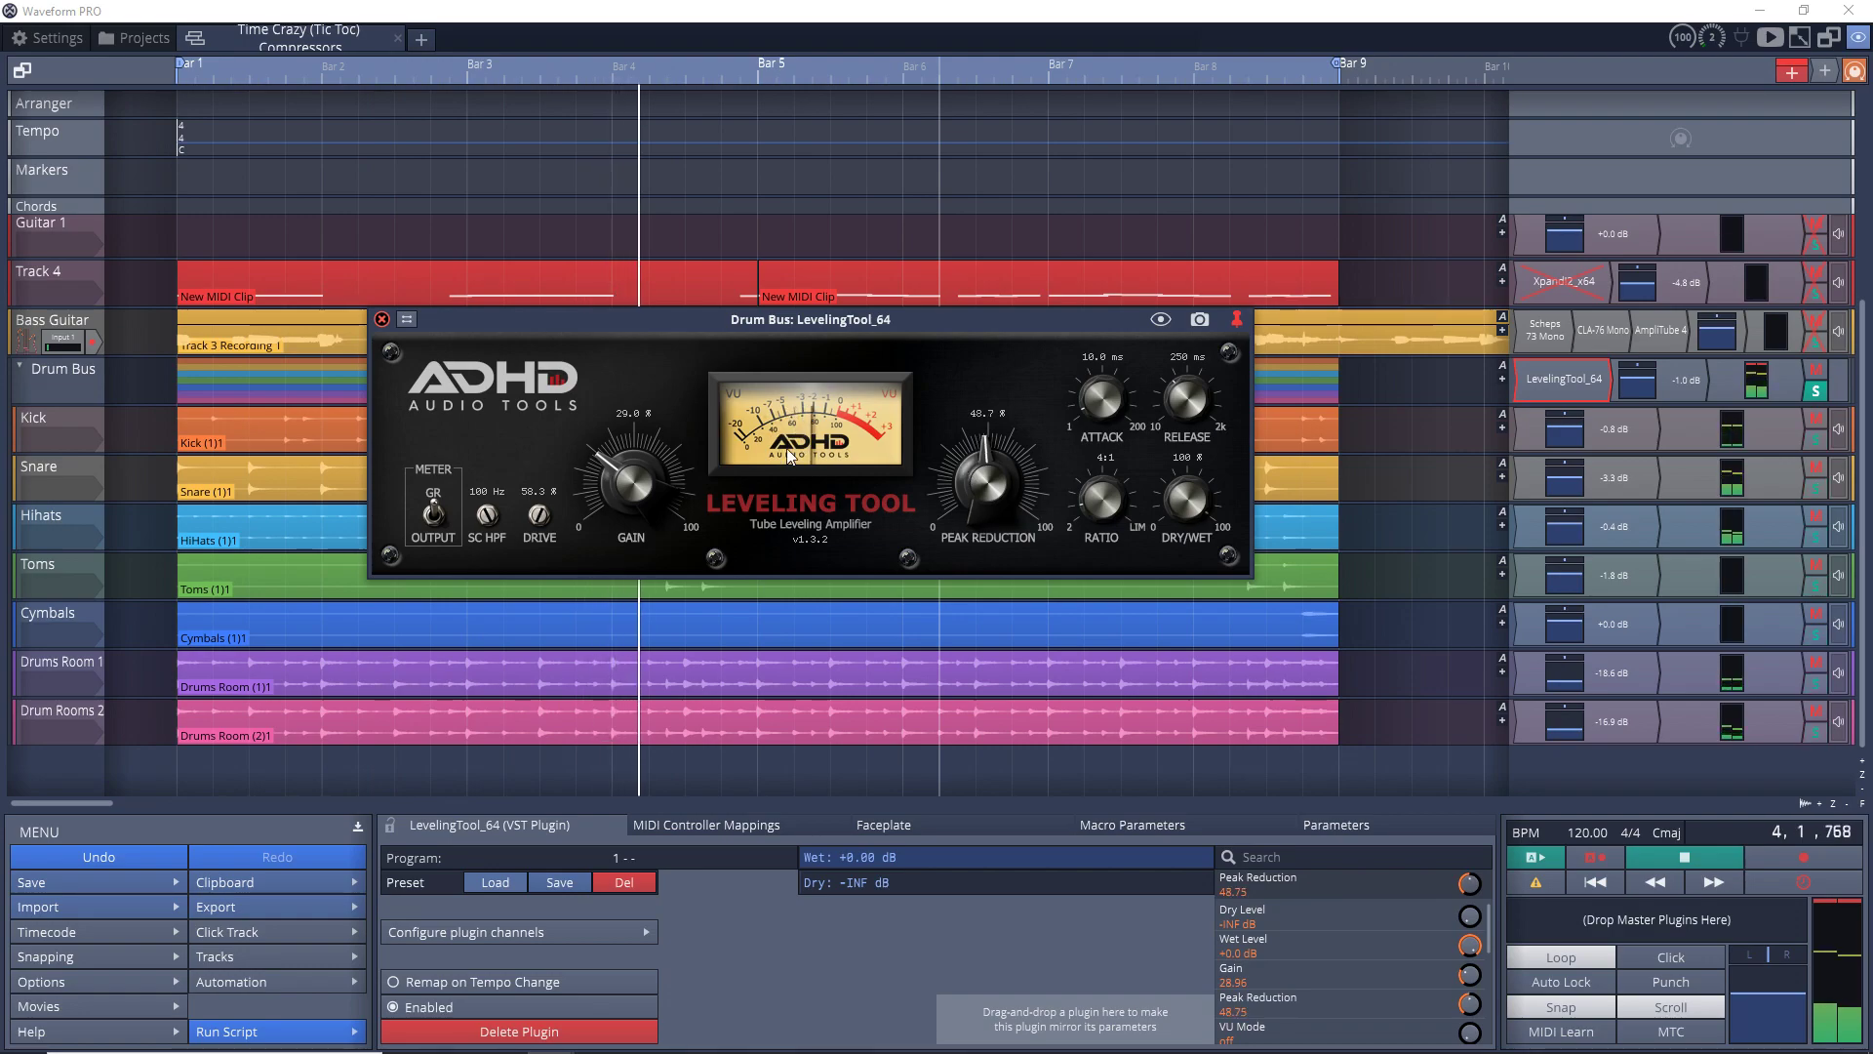
{"action": "left_click_drag", "start_coordinate": [615, 487], "coordinate": [613, 371]}
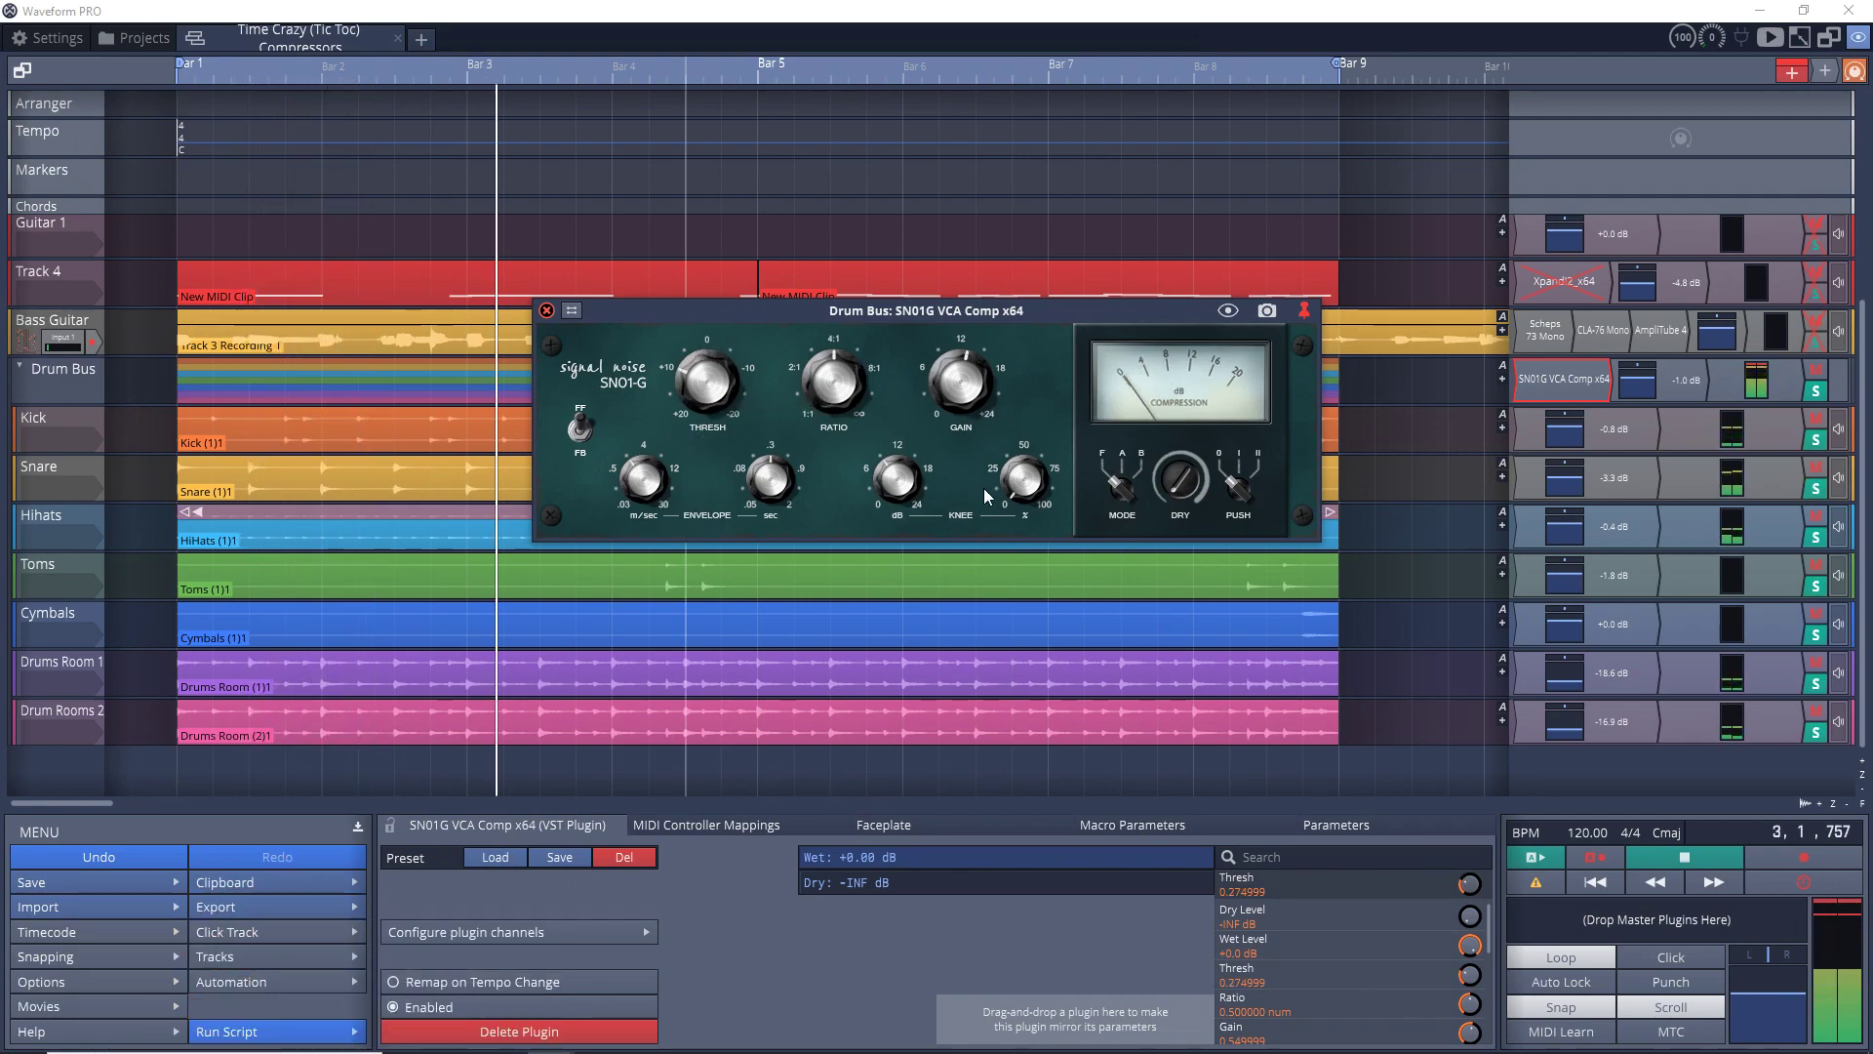
Load the SN01G VCA Comp plugin onto the Drum Bus.
{"action": "left_click", "coordinate": [959, 380]}
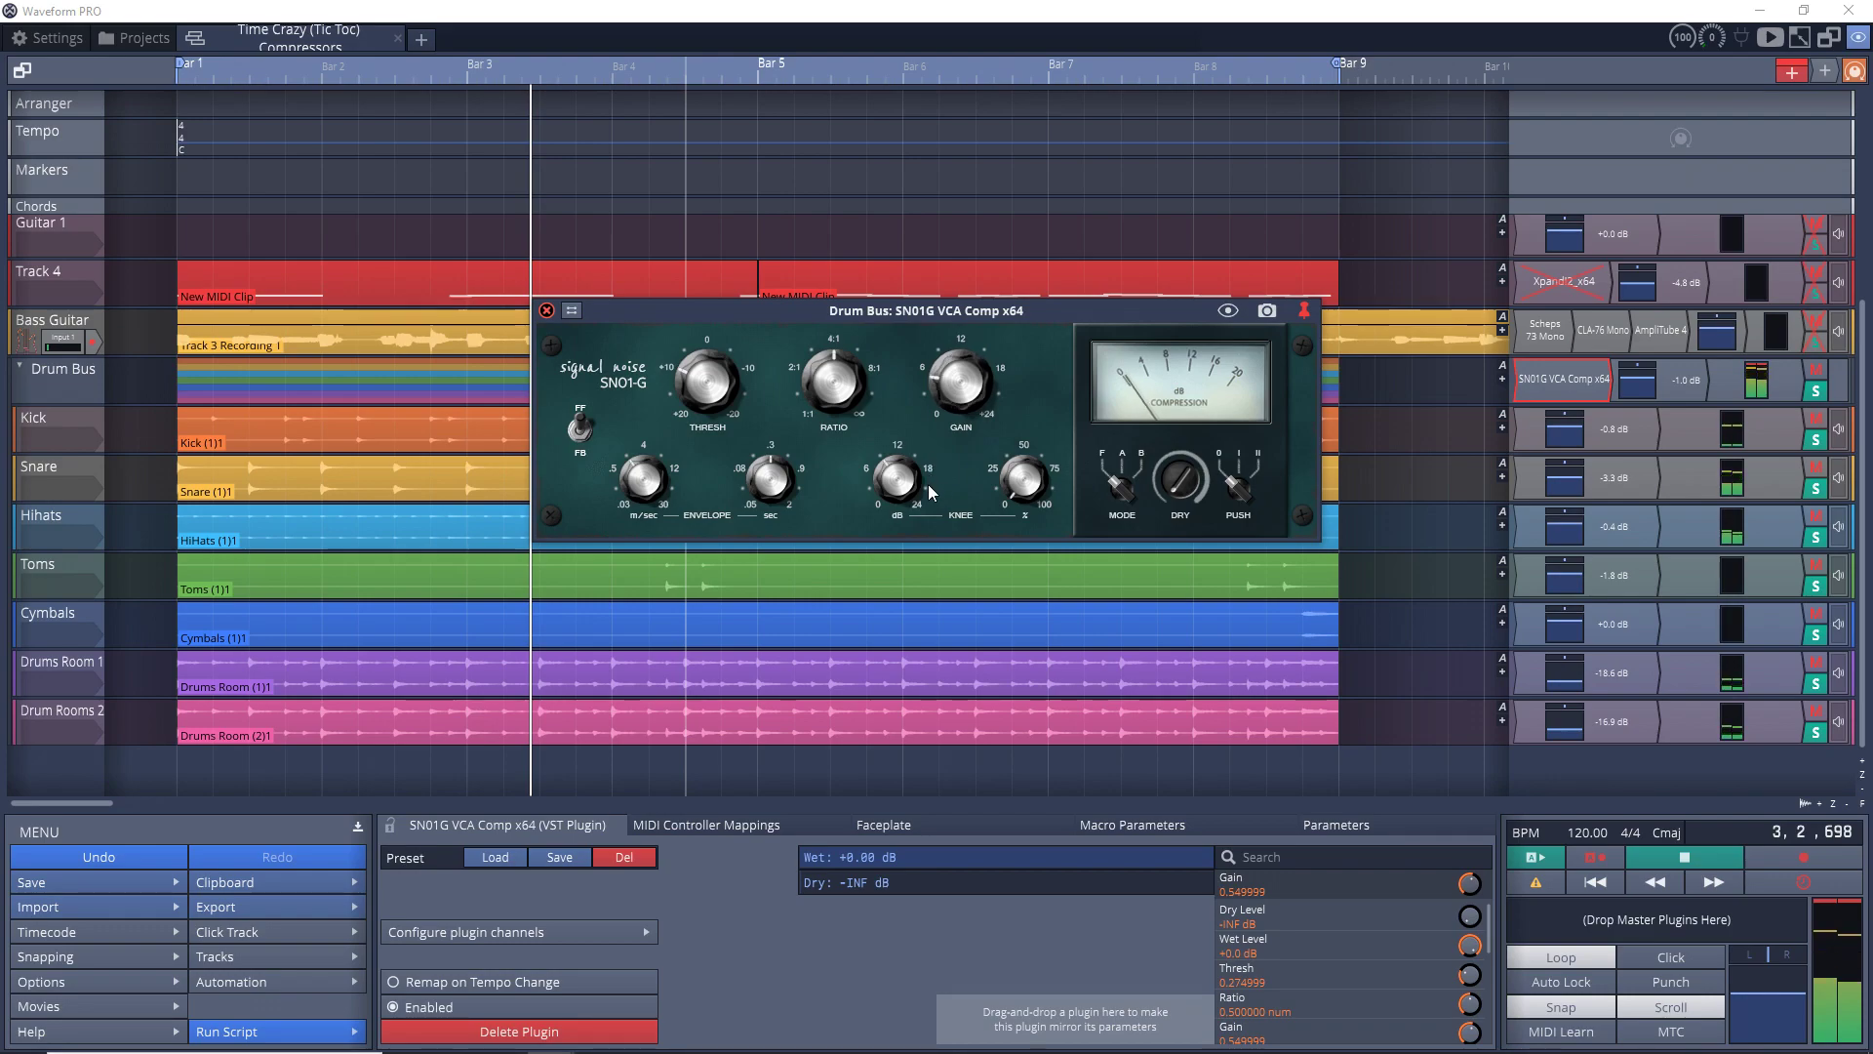
{"action": "left_click", "coordinate": [693, 389]}
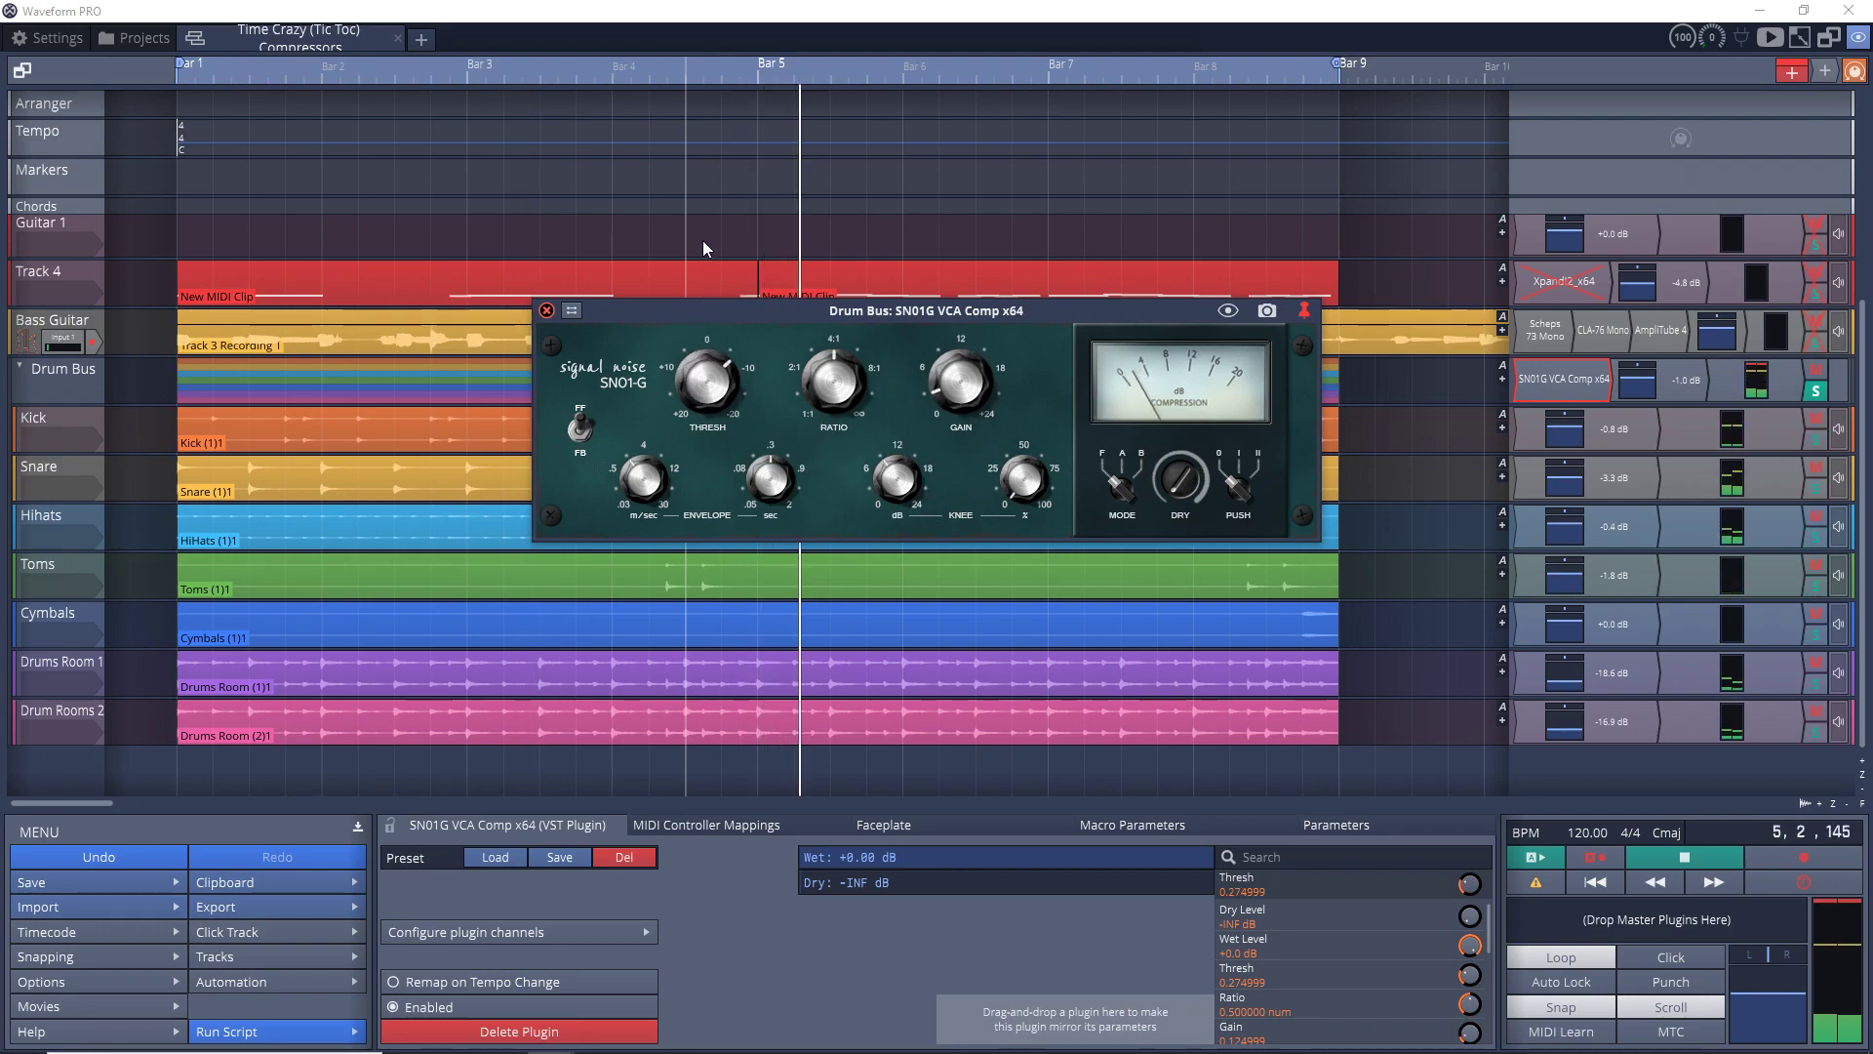
{"action": "left_click", "coordinate": [940, 365]}
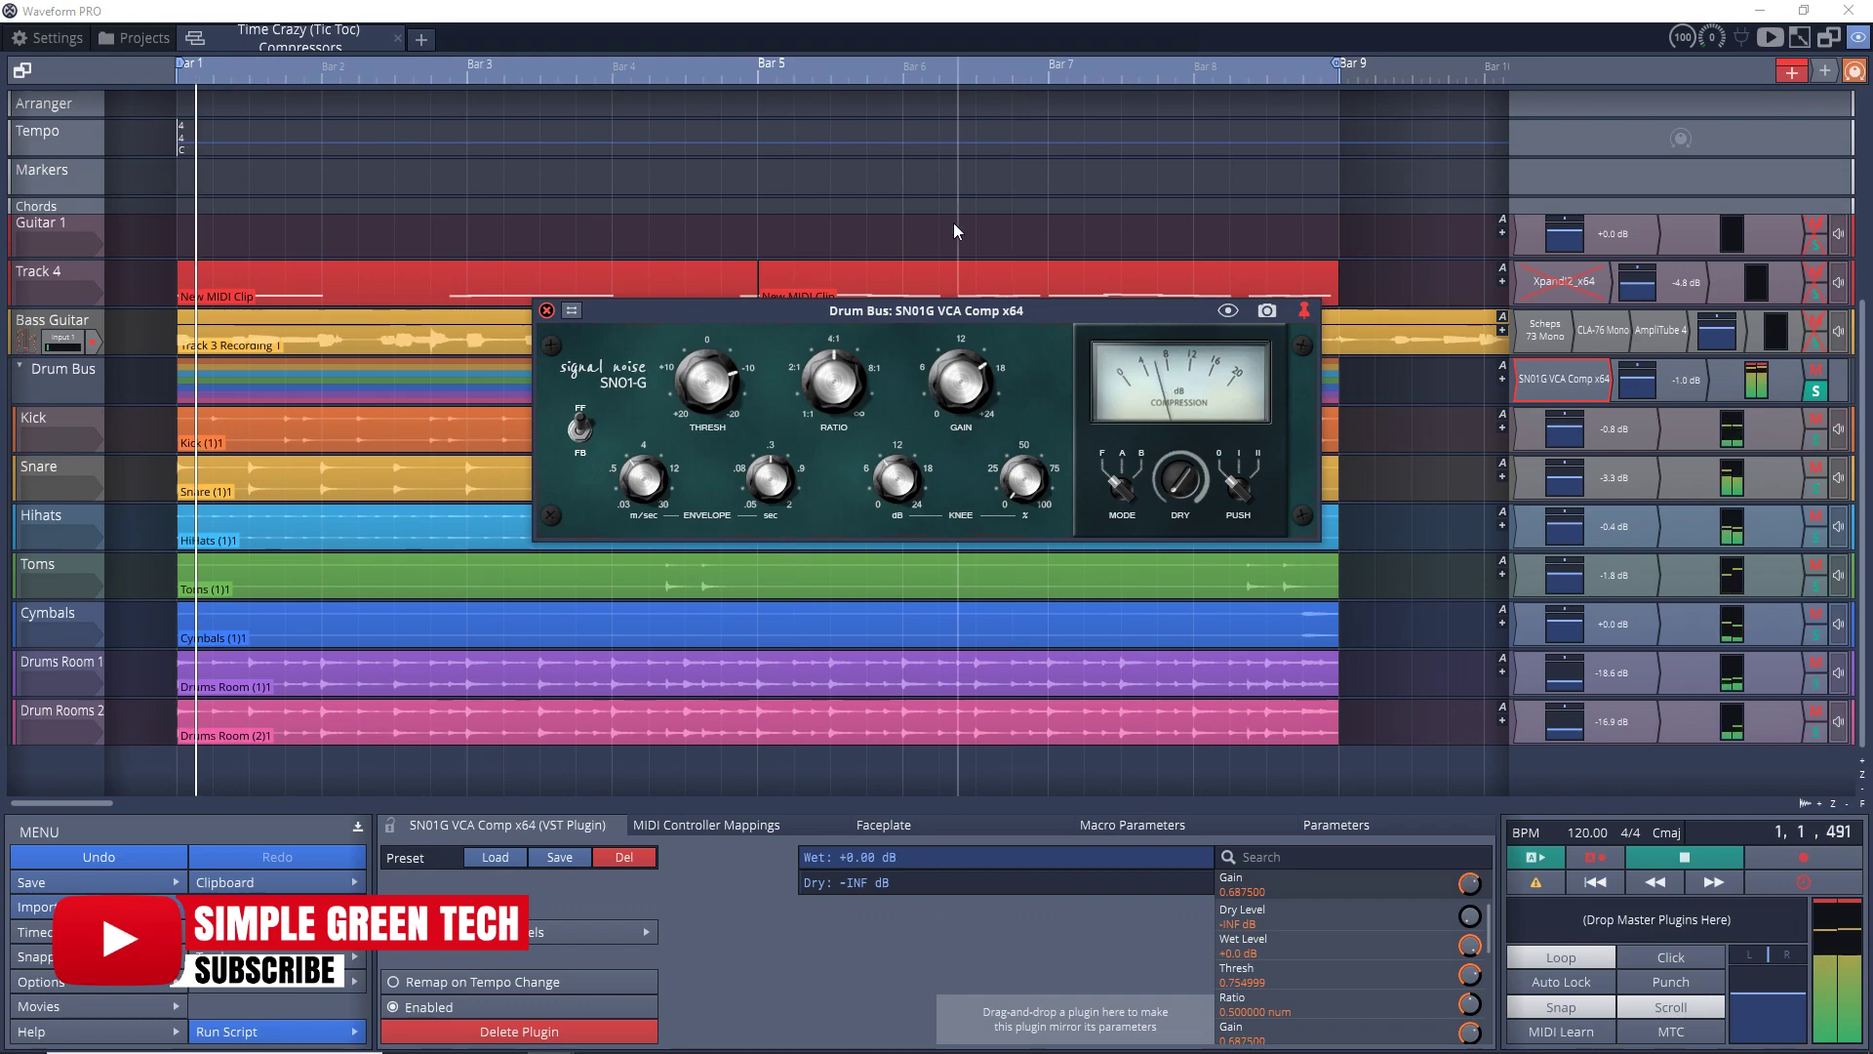
{"action": "left_click", "coordinate": [1023, 470]}
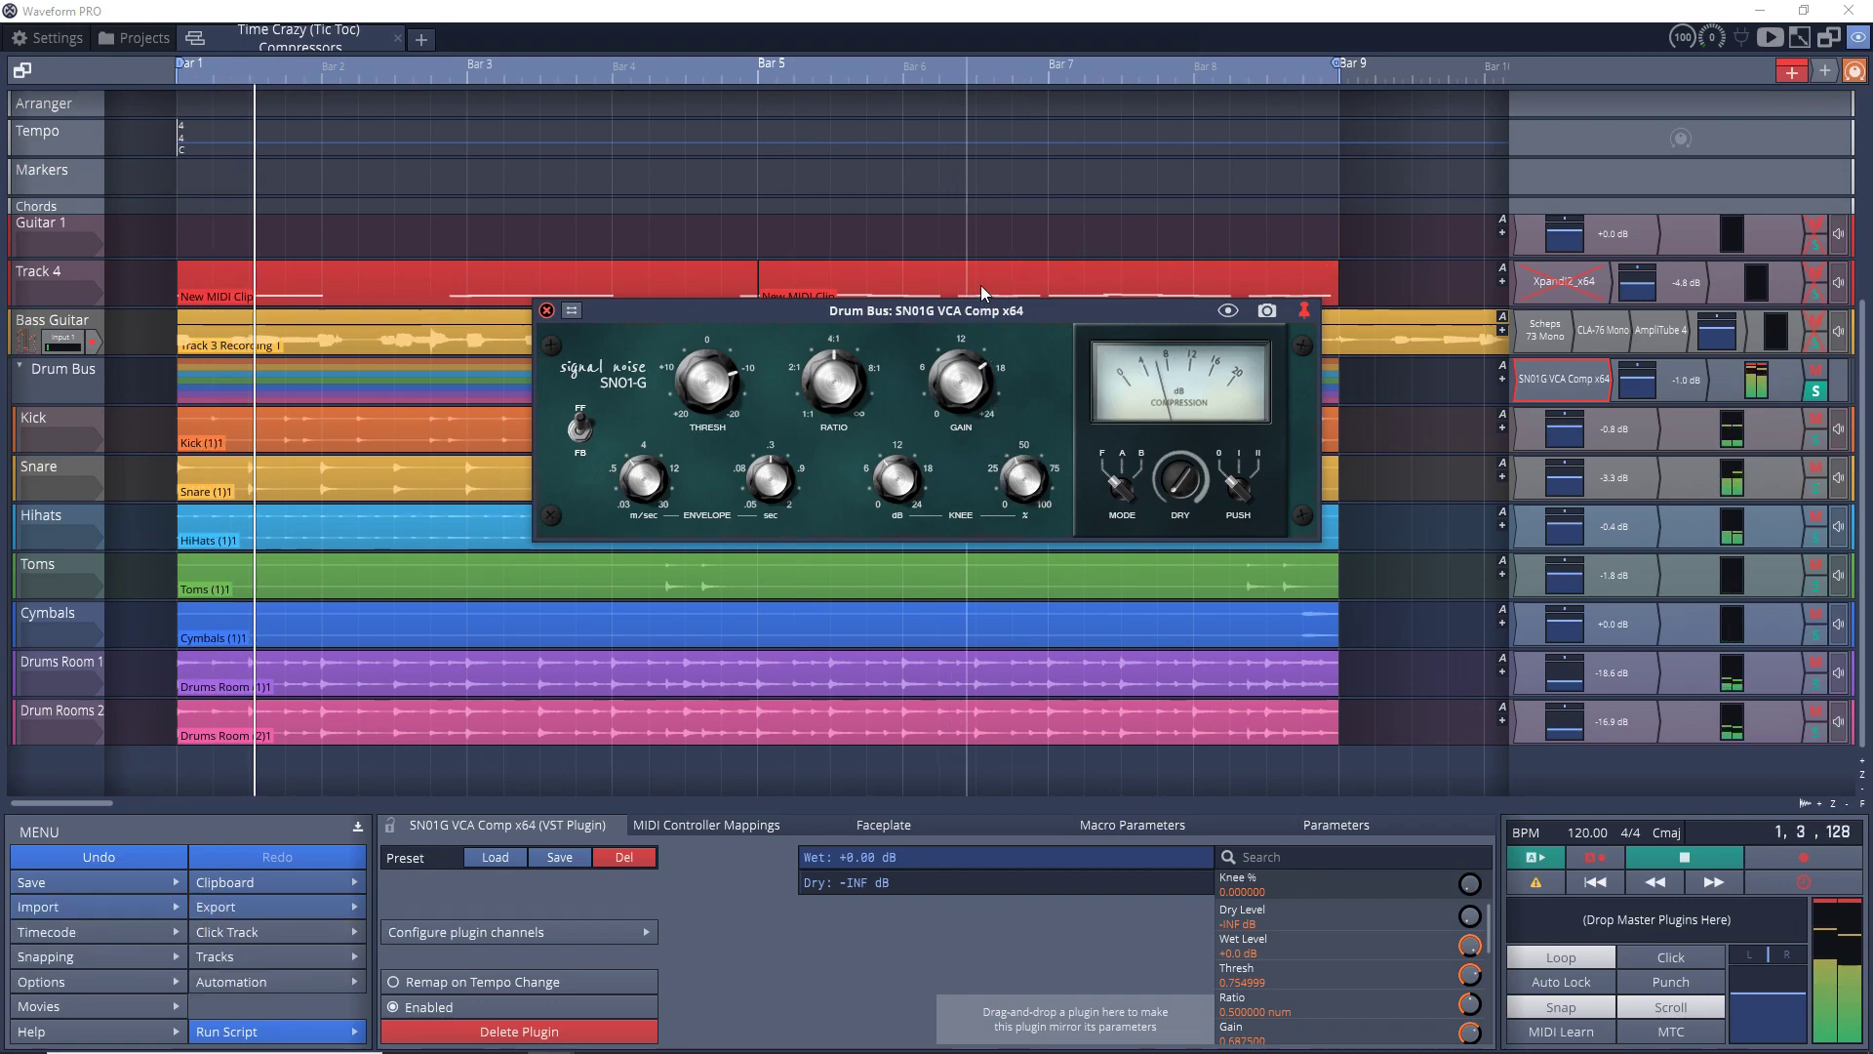
{"action": "left_click", "coordinate": [887, 470]}
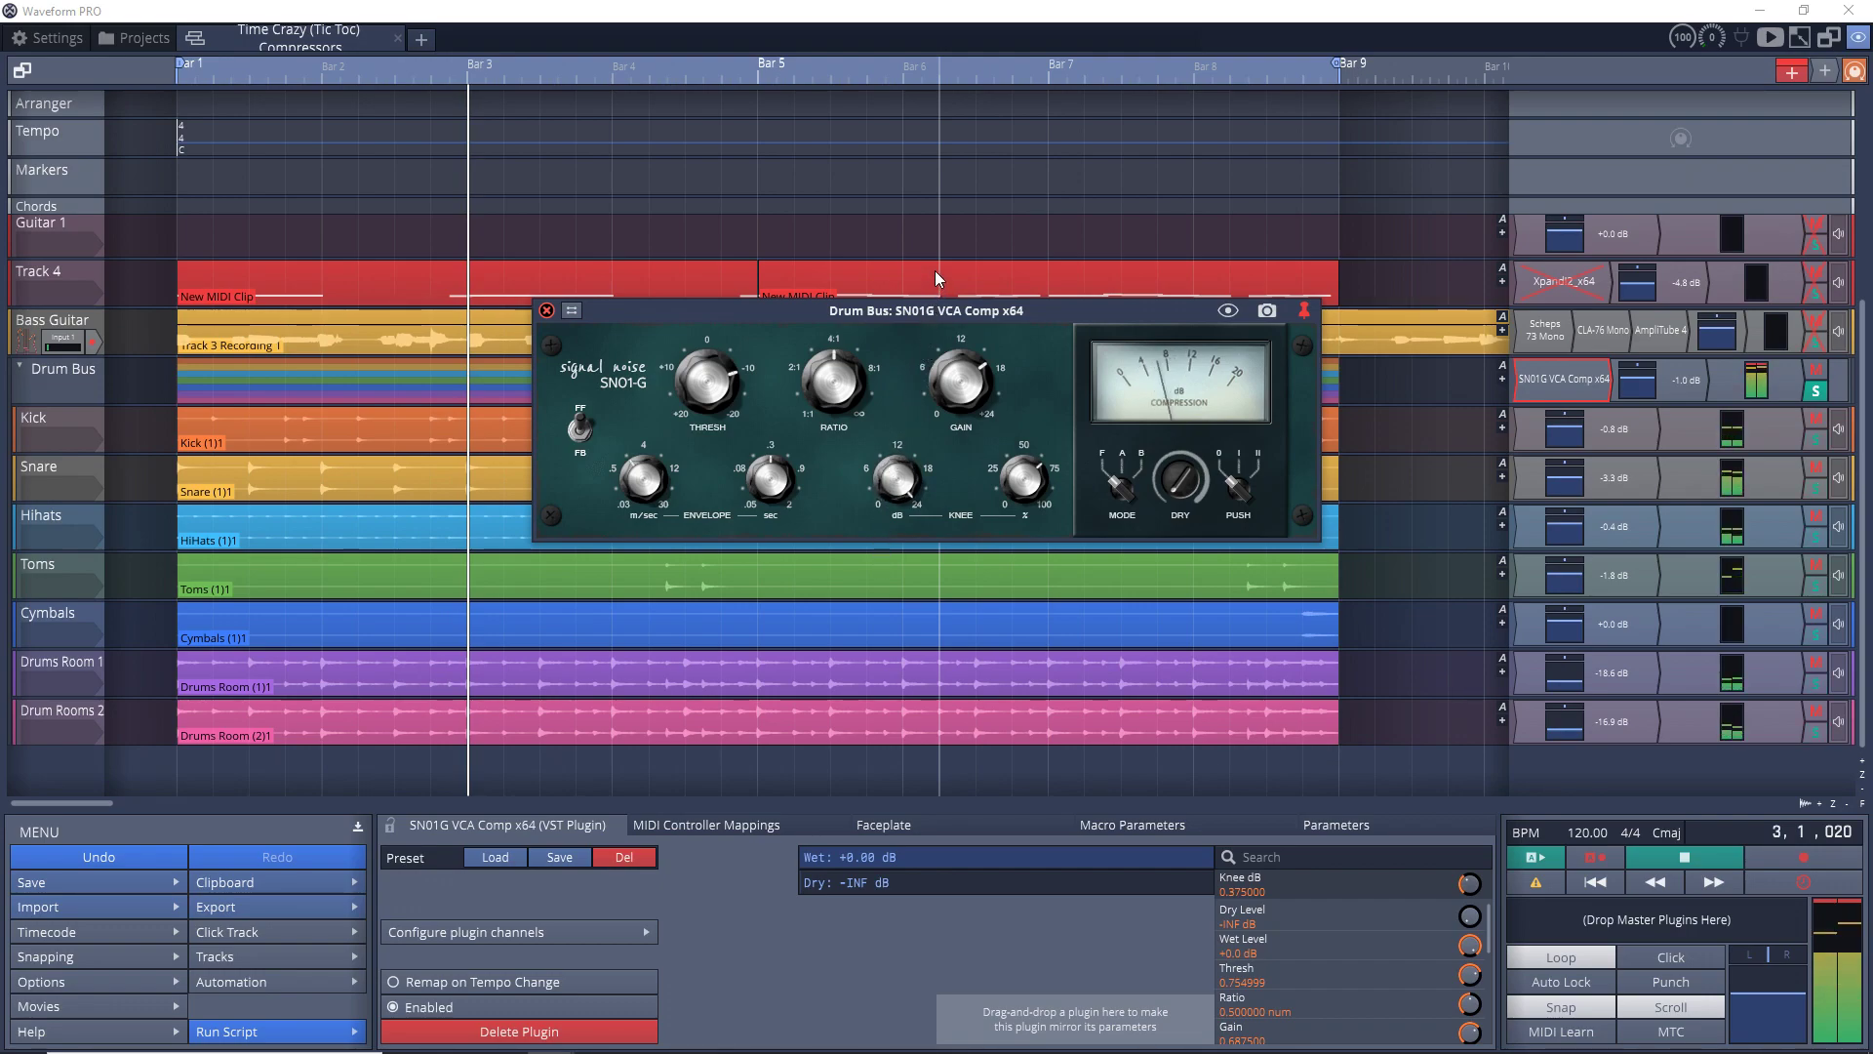
Set the SN01G sidechain mode to B and switch Push on.
{"action": "left_click", "coordinate": [1122, 488]}
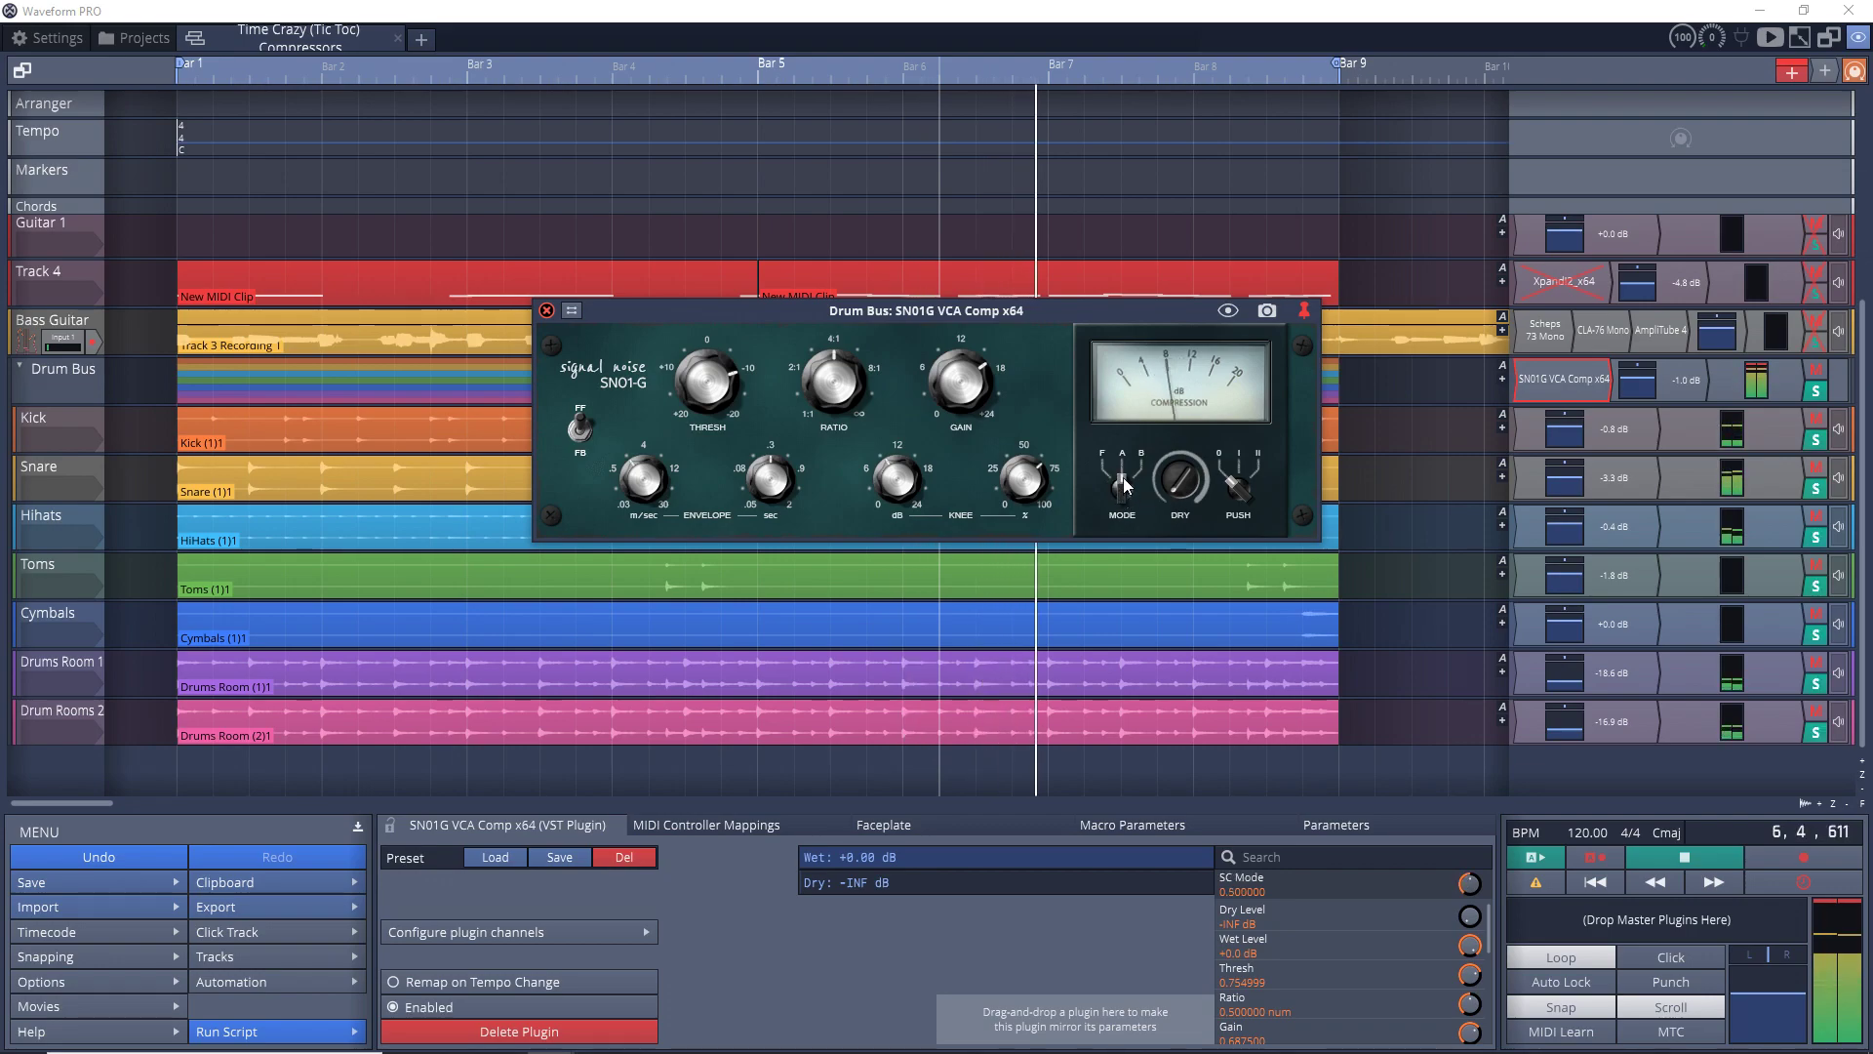
{"action": "left_click", "coordinate": [1143, 467]}
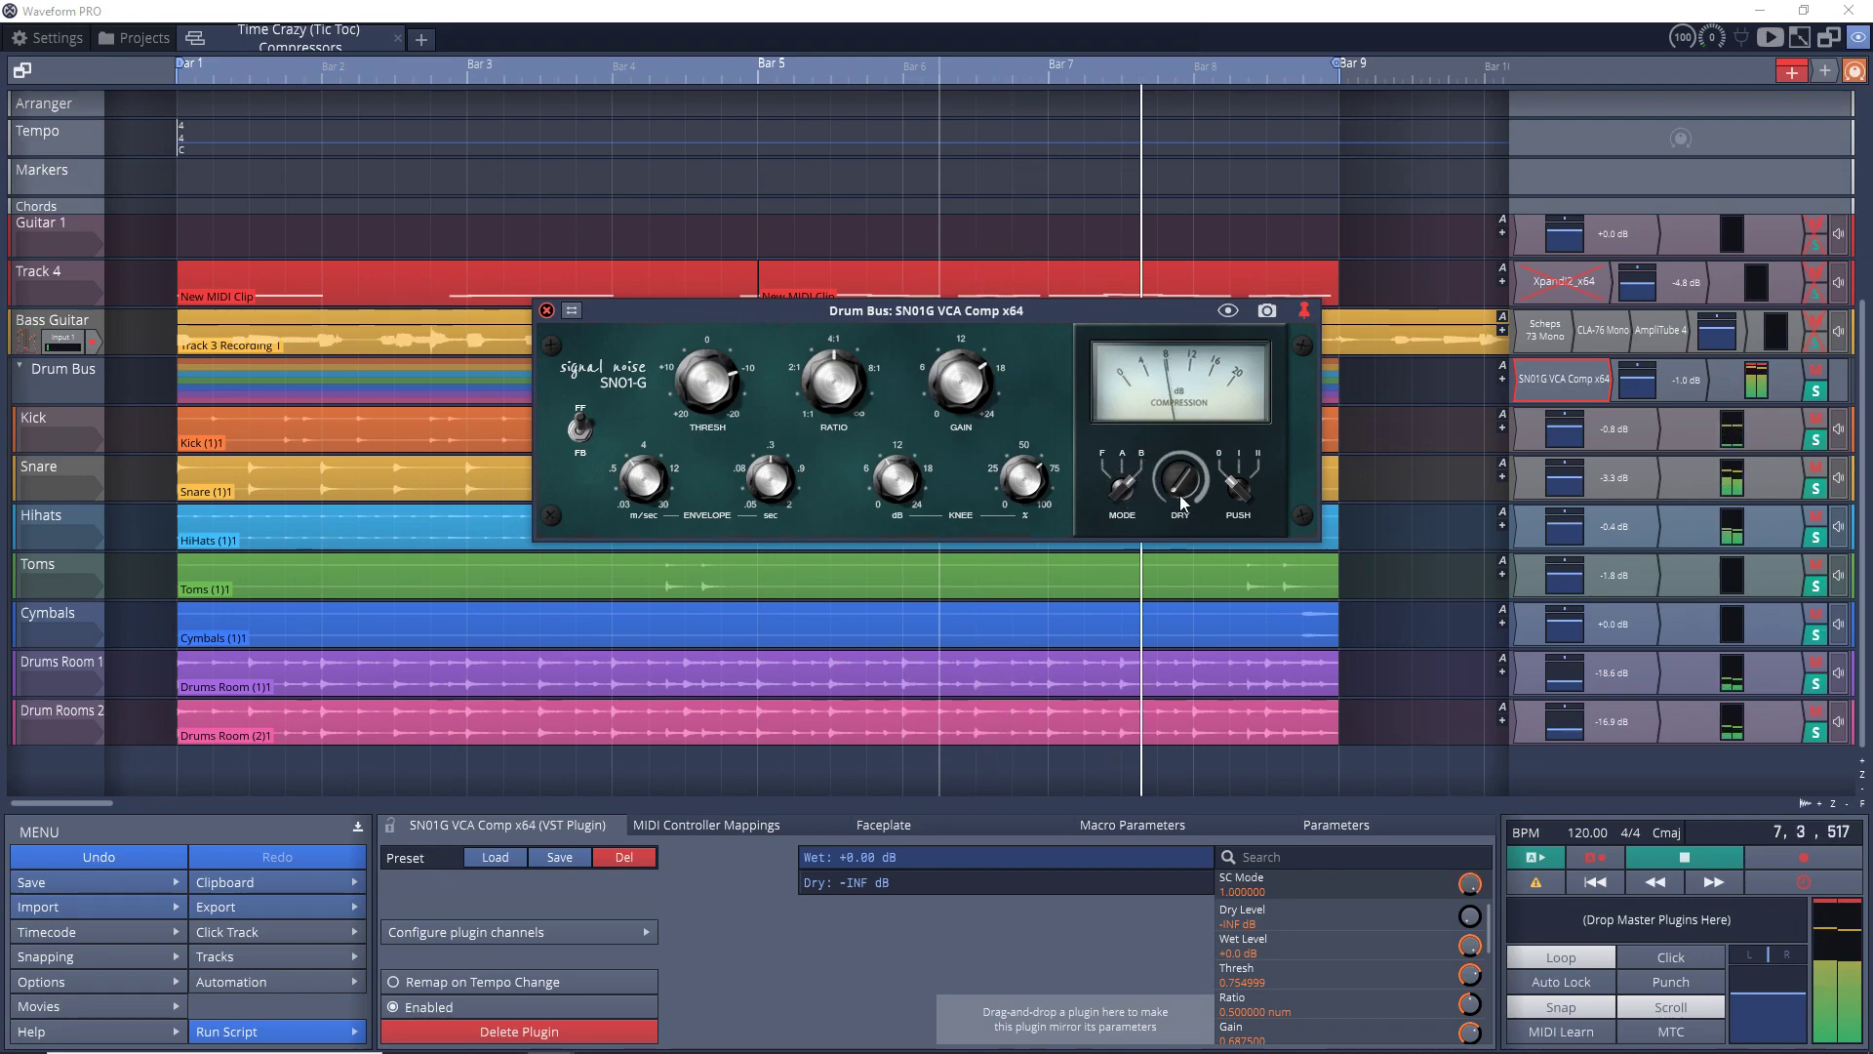
{"action": "left_click", "coordinate": [1237, 492]}
Browse the Drum Bus plugin list for a replacement compressor.
{"action": "left_click", "coordinate": [964, 399]}
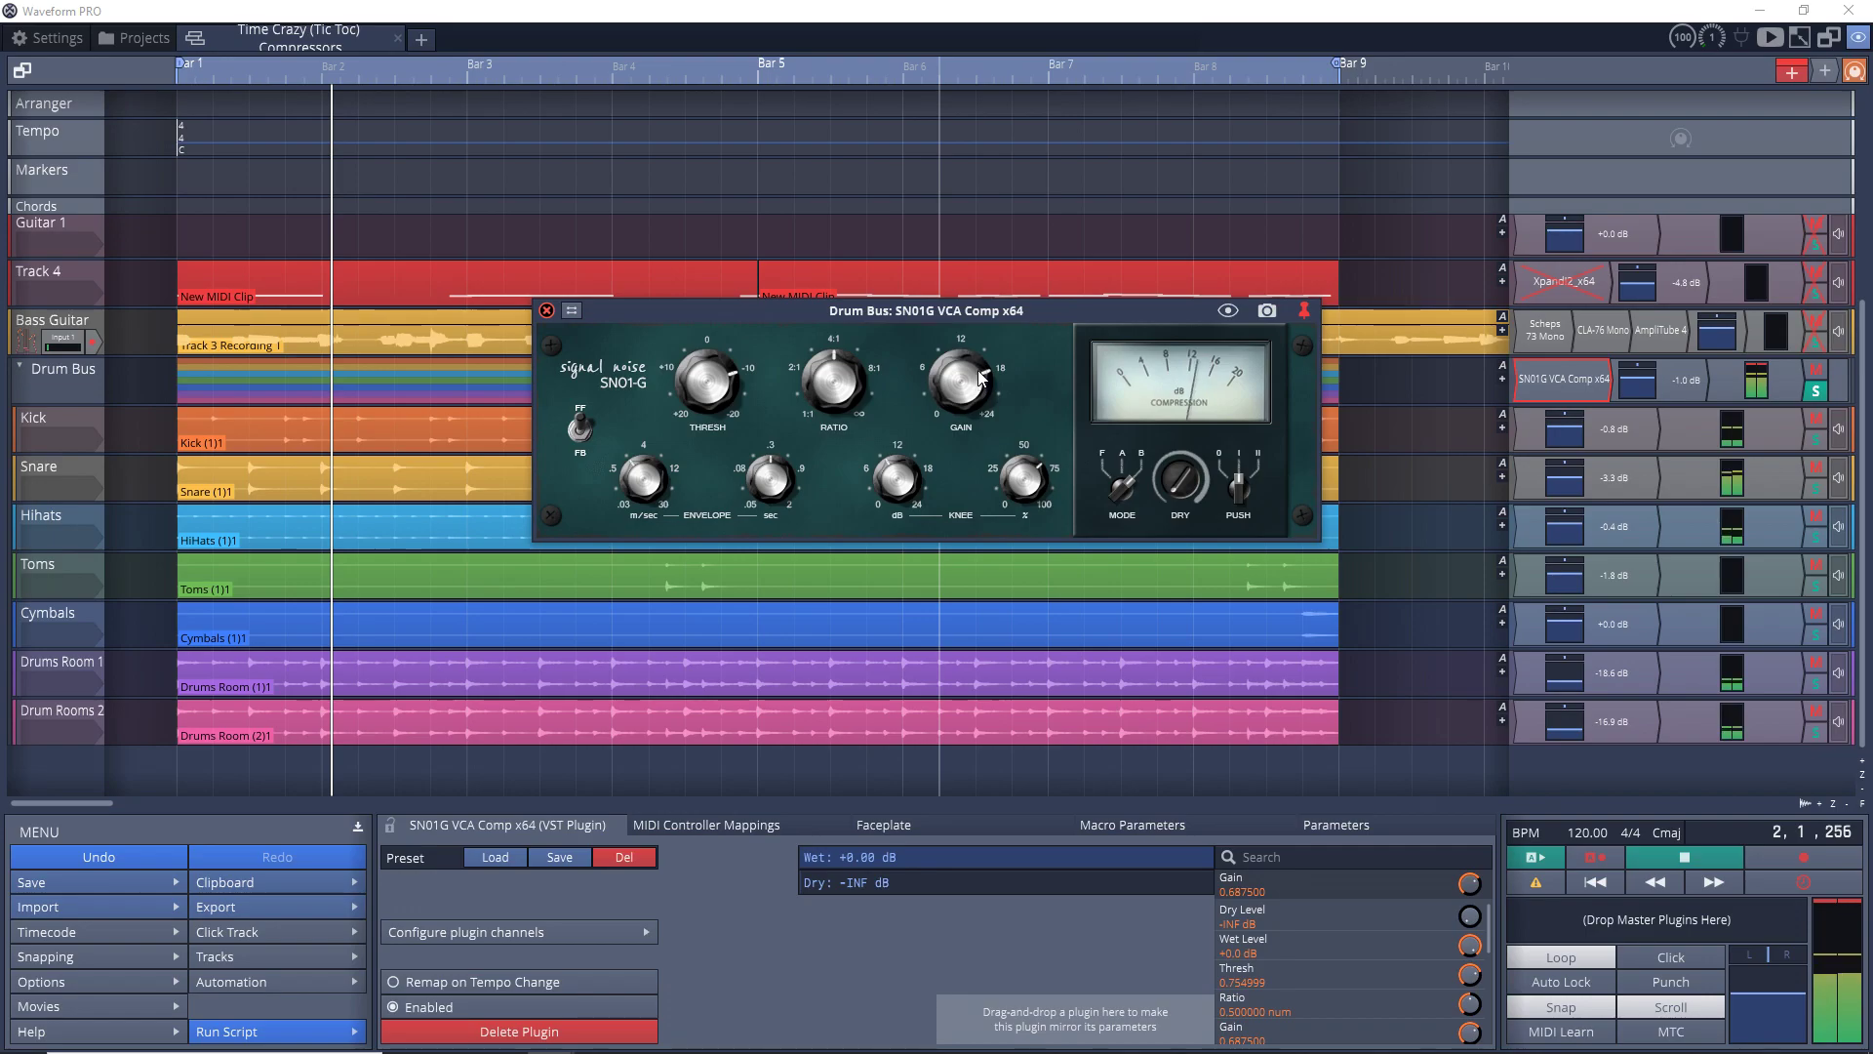
{"action": "left_click", "coordinate": [719, 406]}
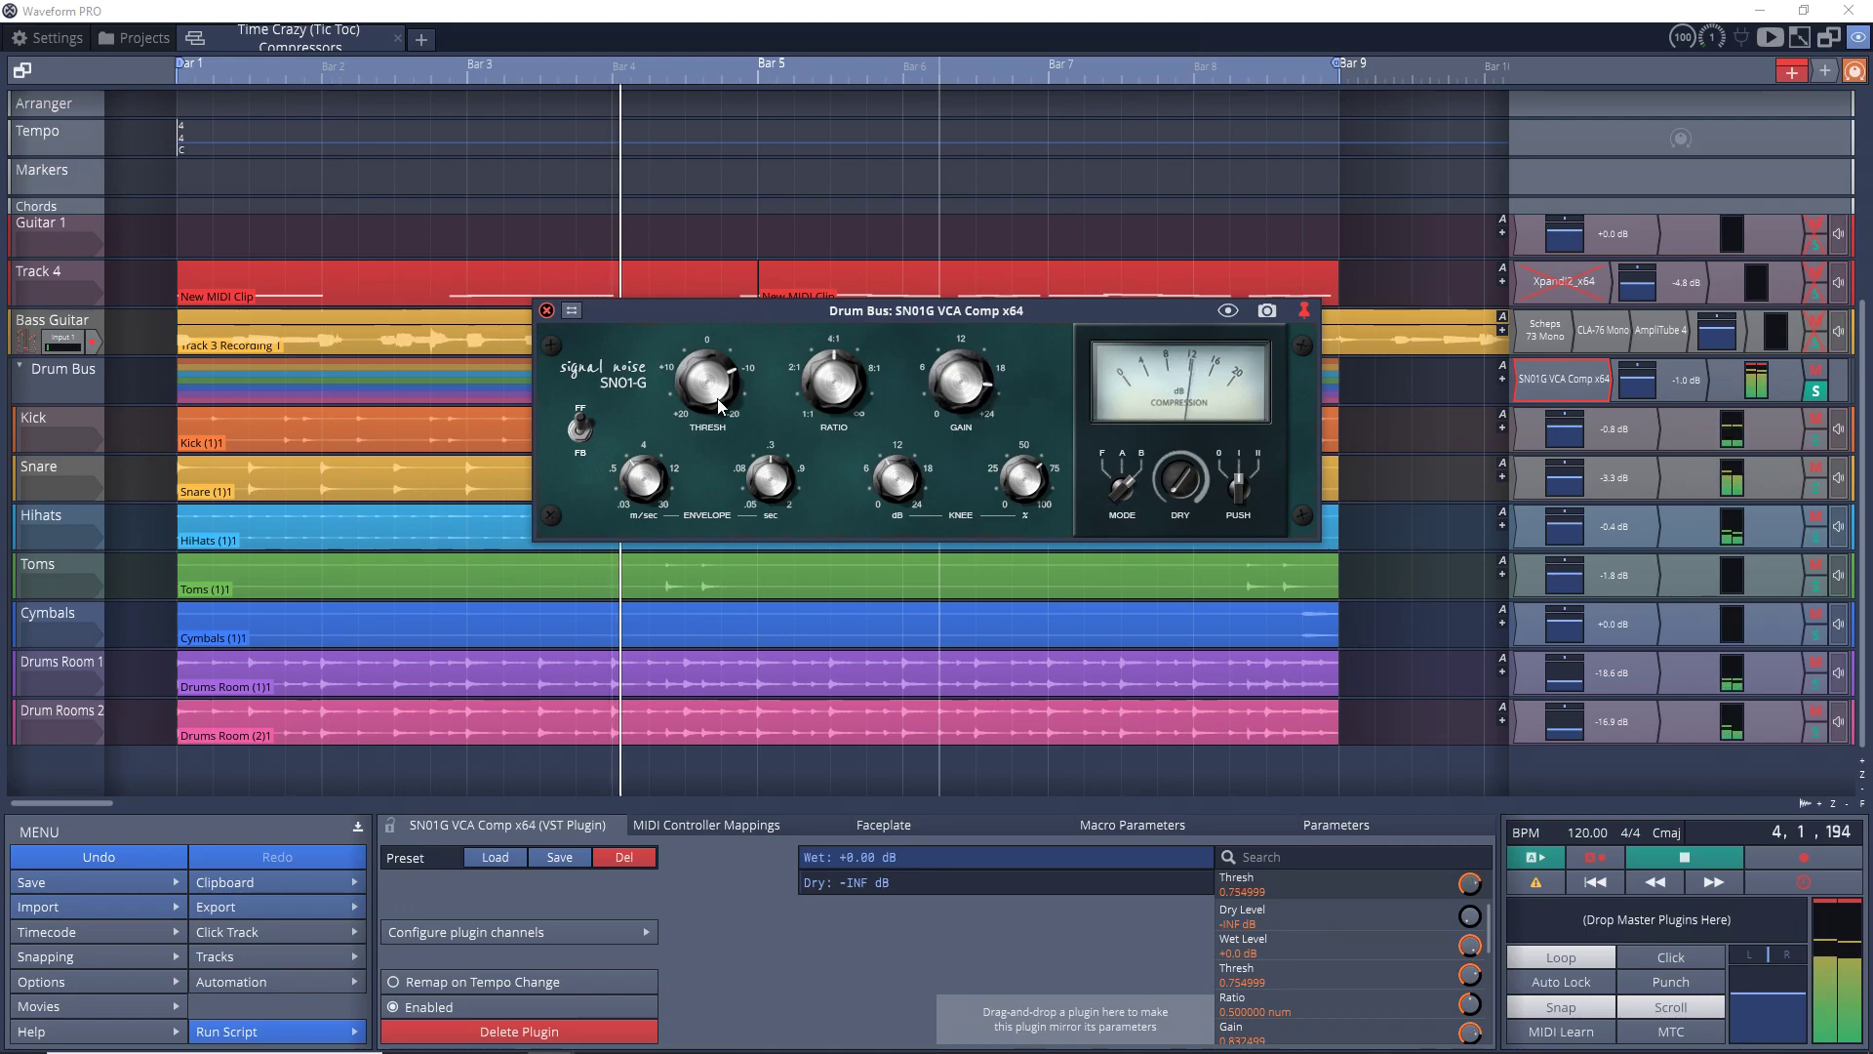
{"action": "scroll", "coordinate": [721, 440], "scroll_direction": "down", "scroll_amount": 3}
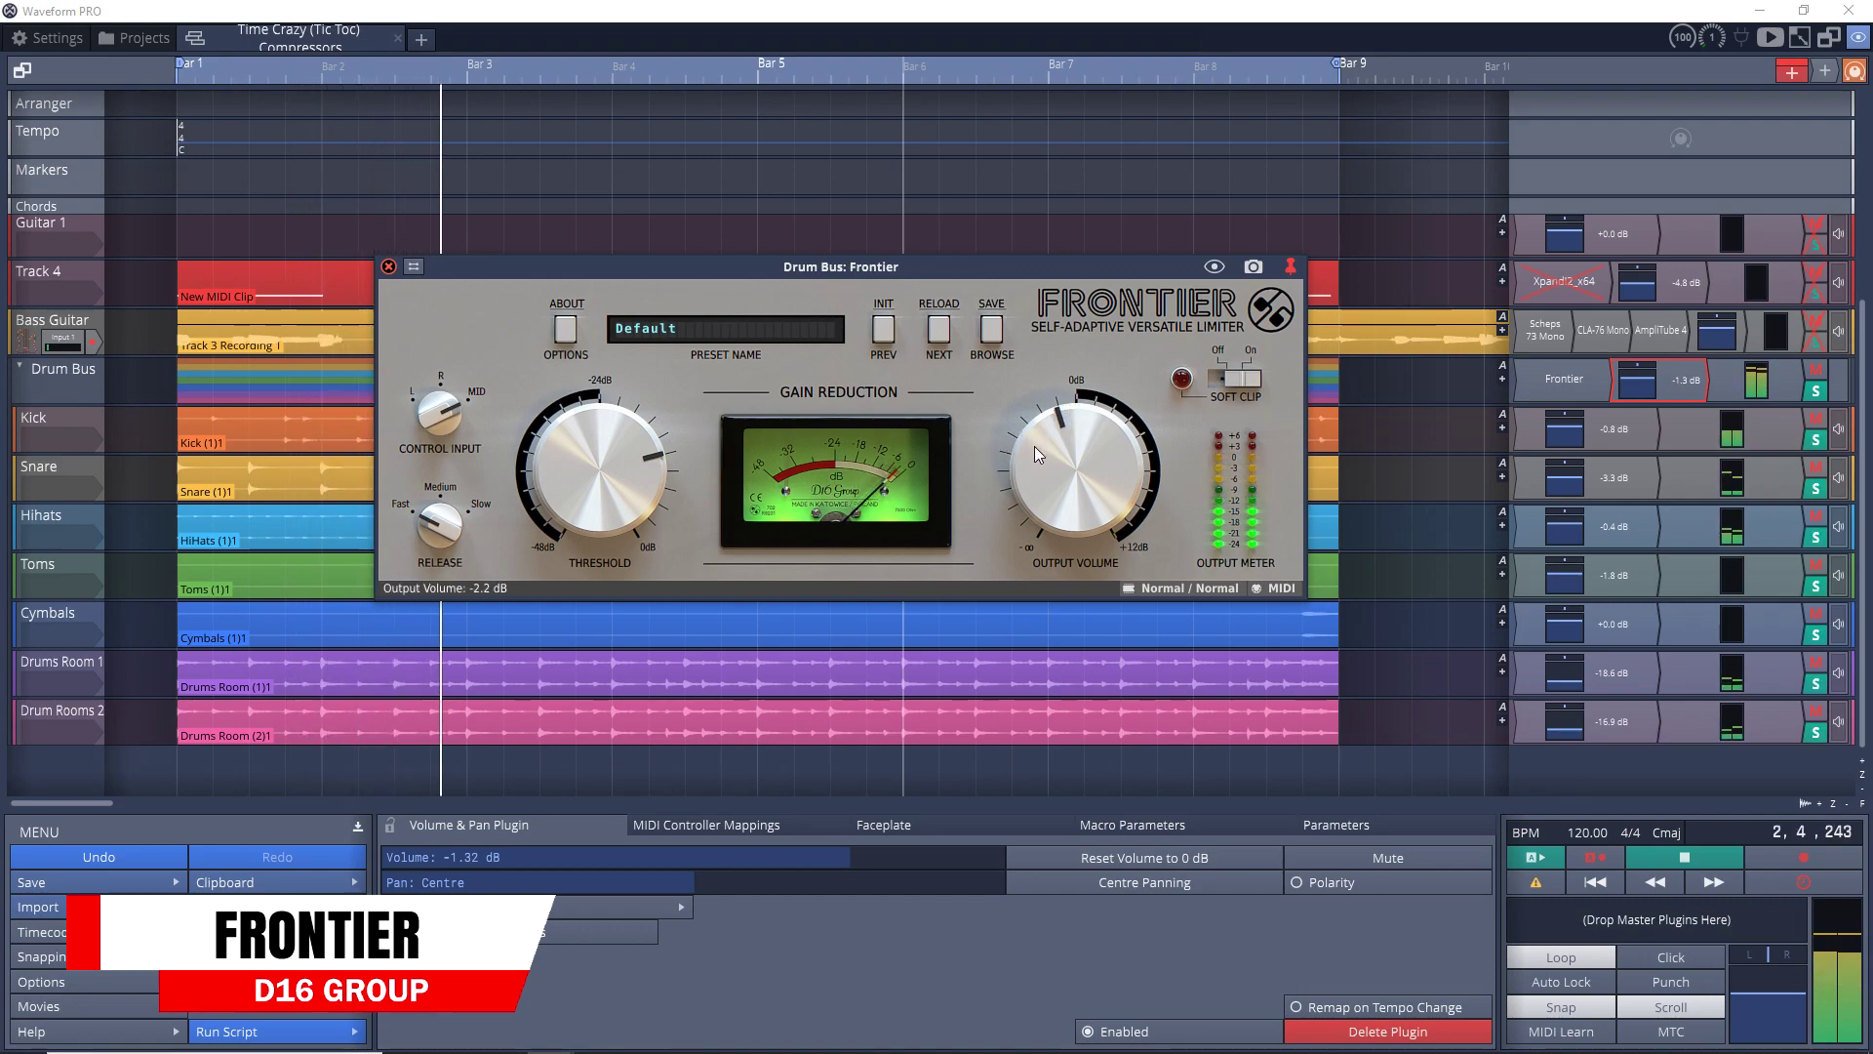
Adjust Frontier's threshold between -29.5 and -16.6 dB and output volume around -9 dB.
{"action": "left_click_drag", "start_coordinate": [569, 496], "coordinate": [569, 547]}
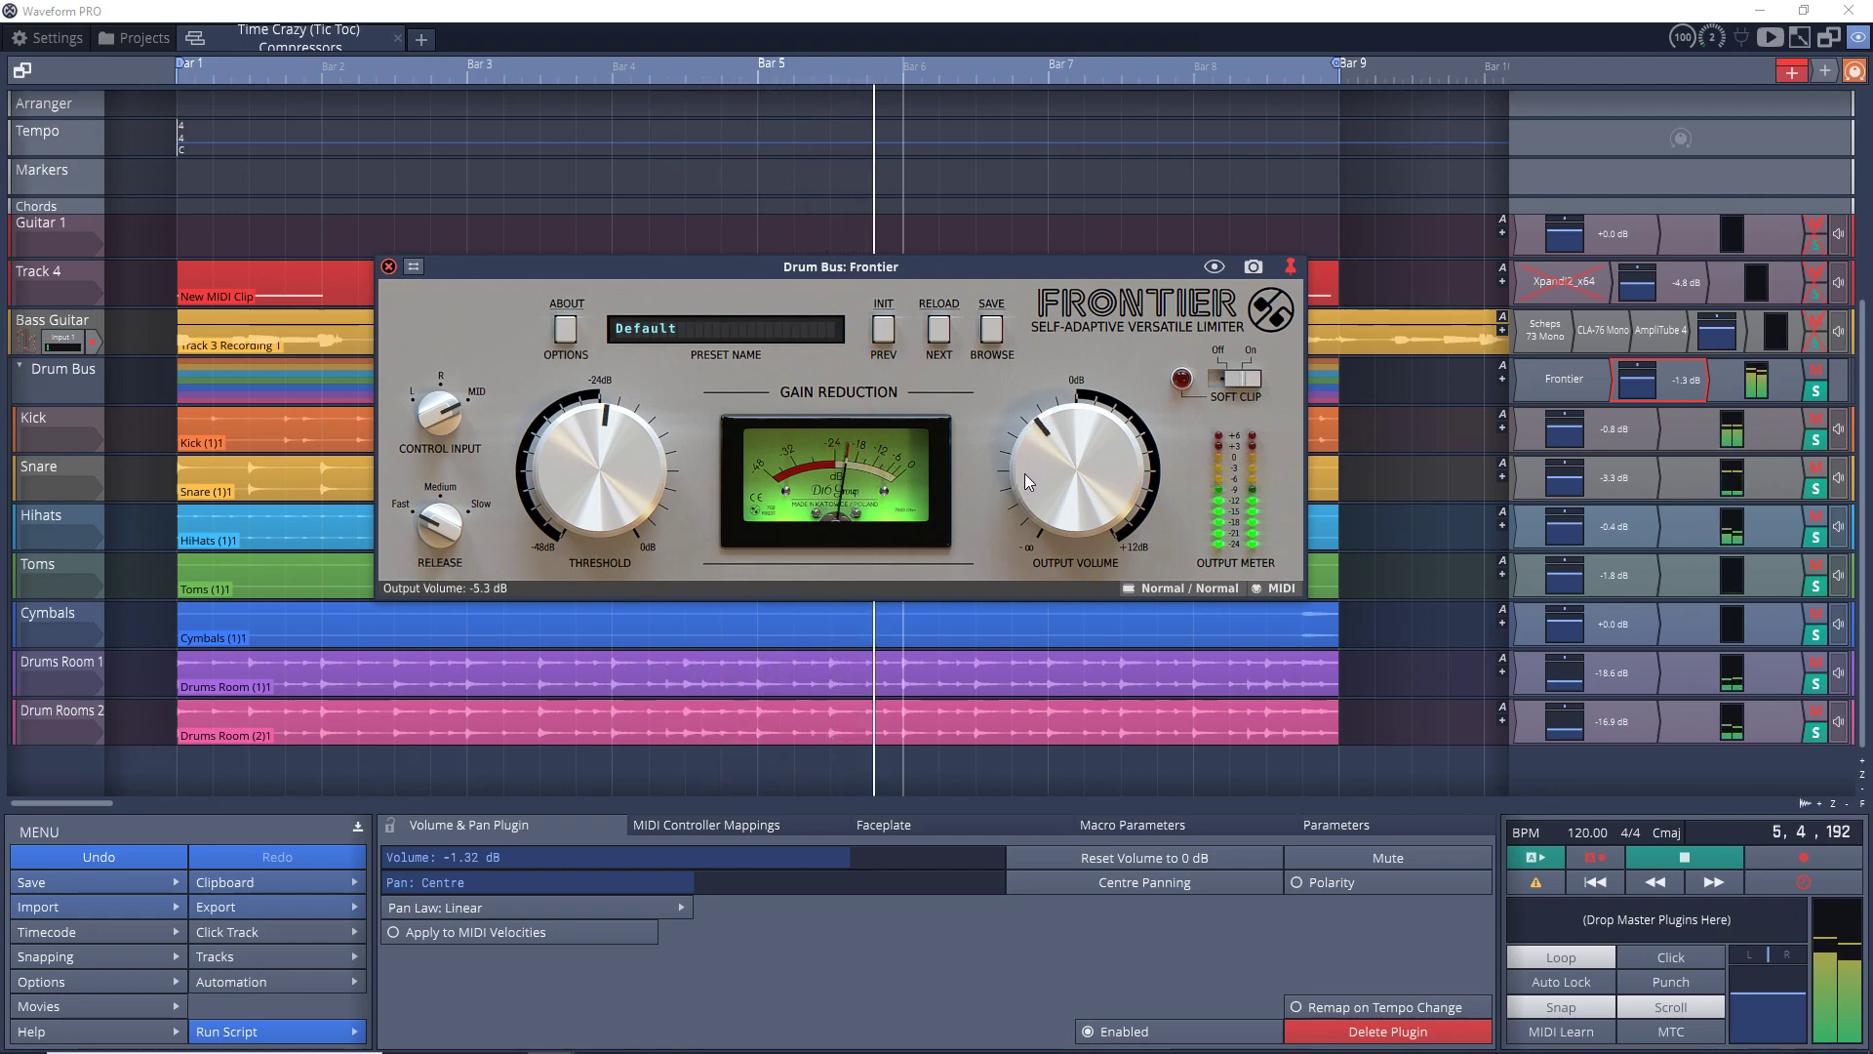
{"action": "left_click_drag", "start_coordinate": [1025, 473], "coordinate": [1012, 506]}
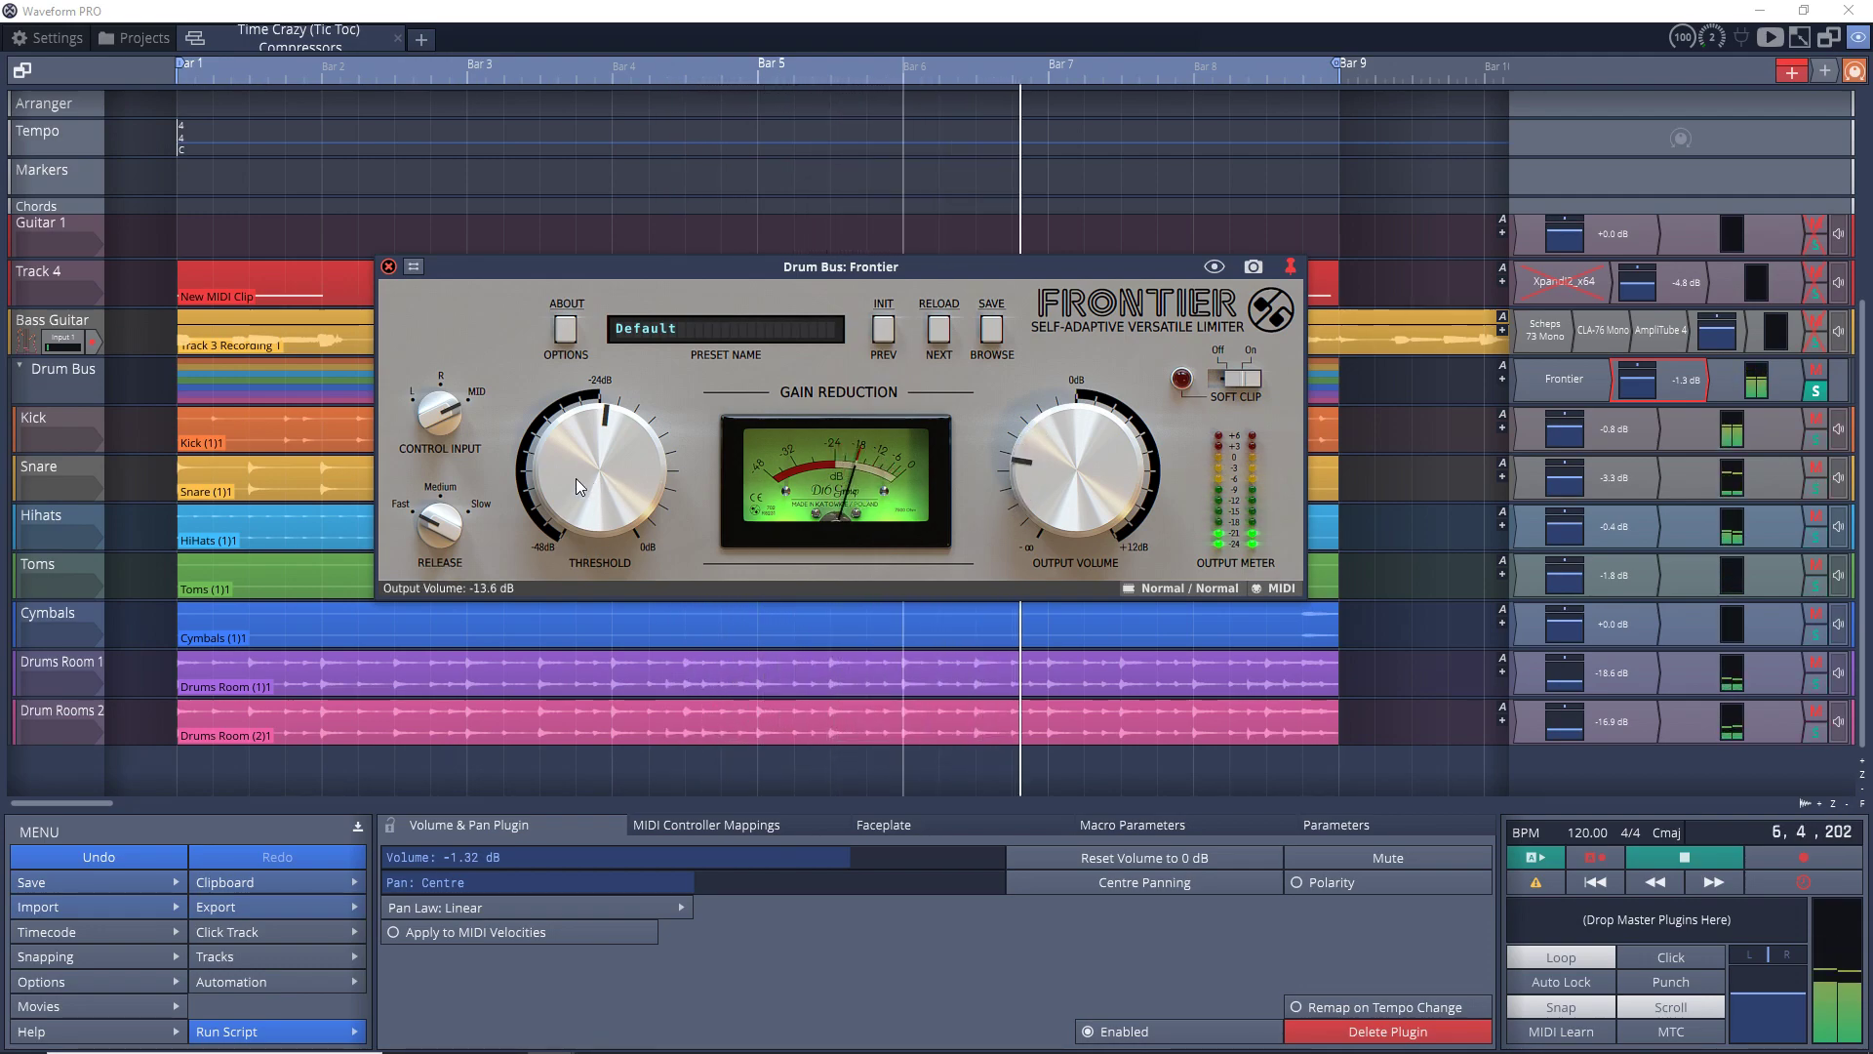
{"action": "left_click_drag", "start_coordinate": [575, 479], "coordinate": [579, 510]}
{"action": "left_click_drag", "start_coordinate": [1021, 478], "coordinate": [1026, 452]}
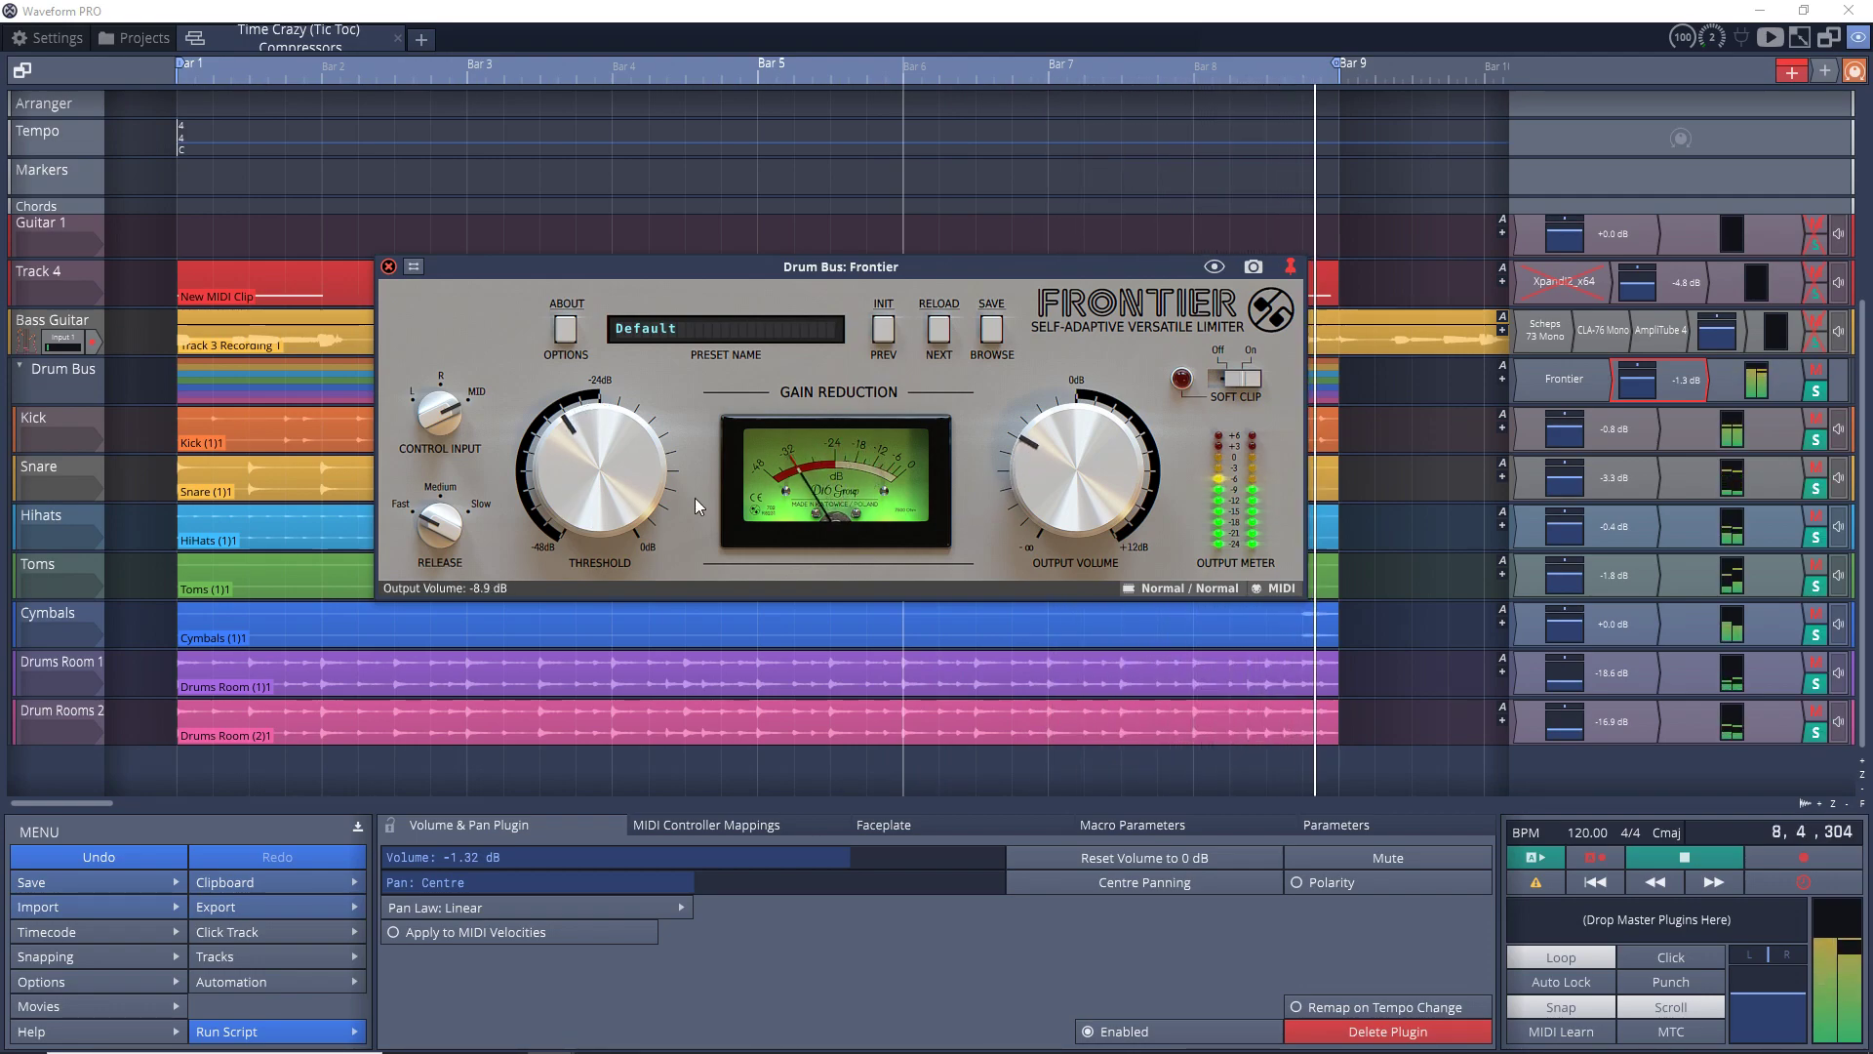
{"action": "left_click_drag", "start_coordinate": [541, 495], "coordinate": [561, 424]}
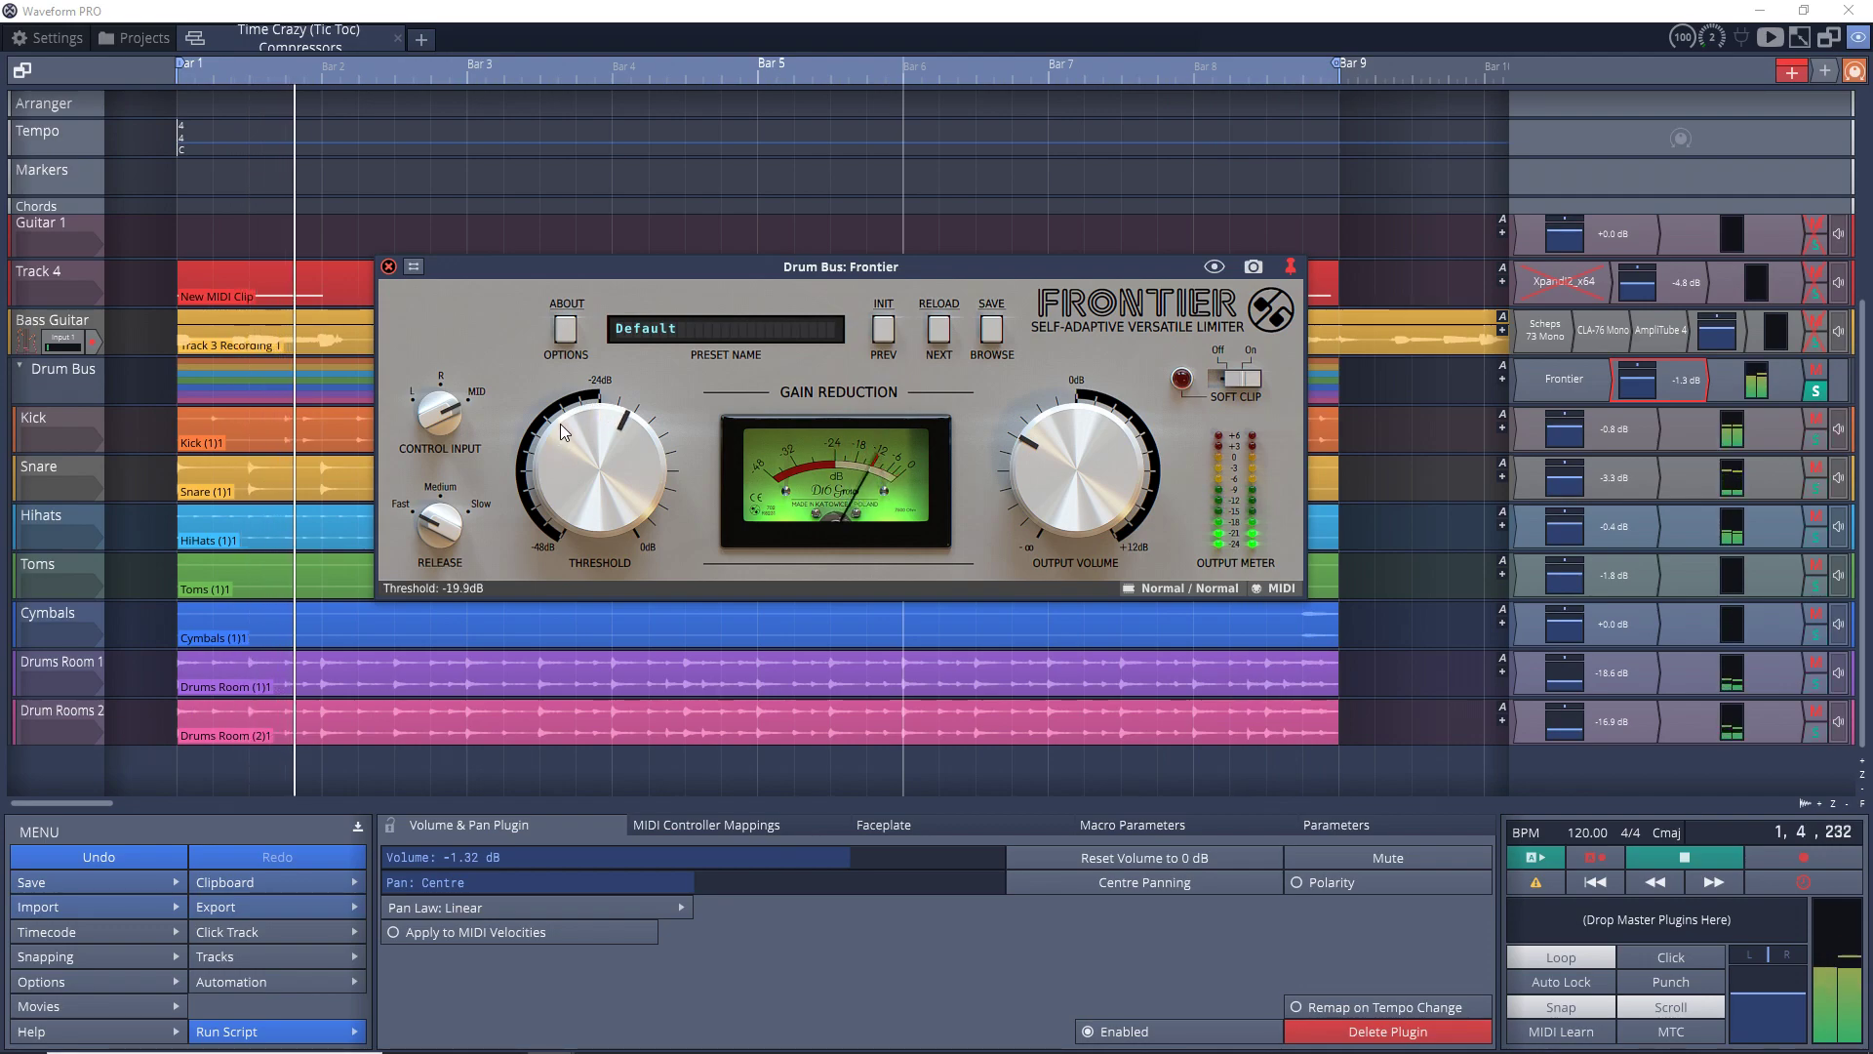
{"action": "left_click_drag", "start_coordinate": [625, 488], "coordinate": [618, 451]}
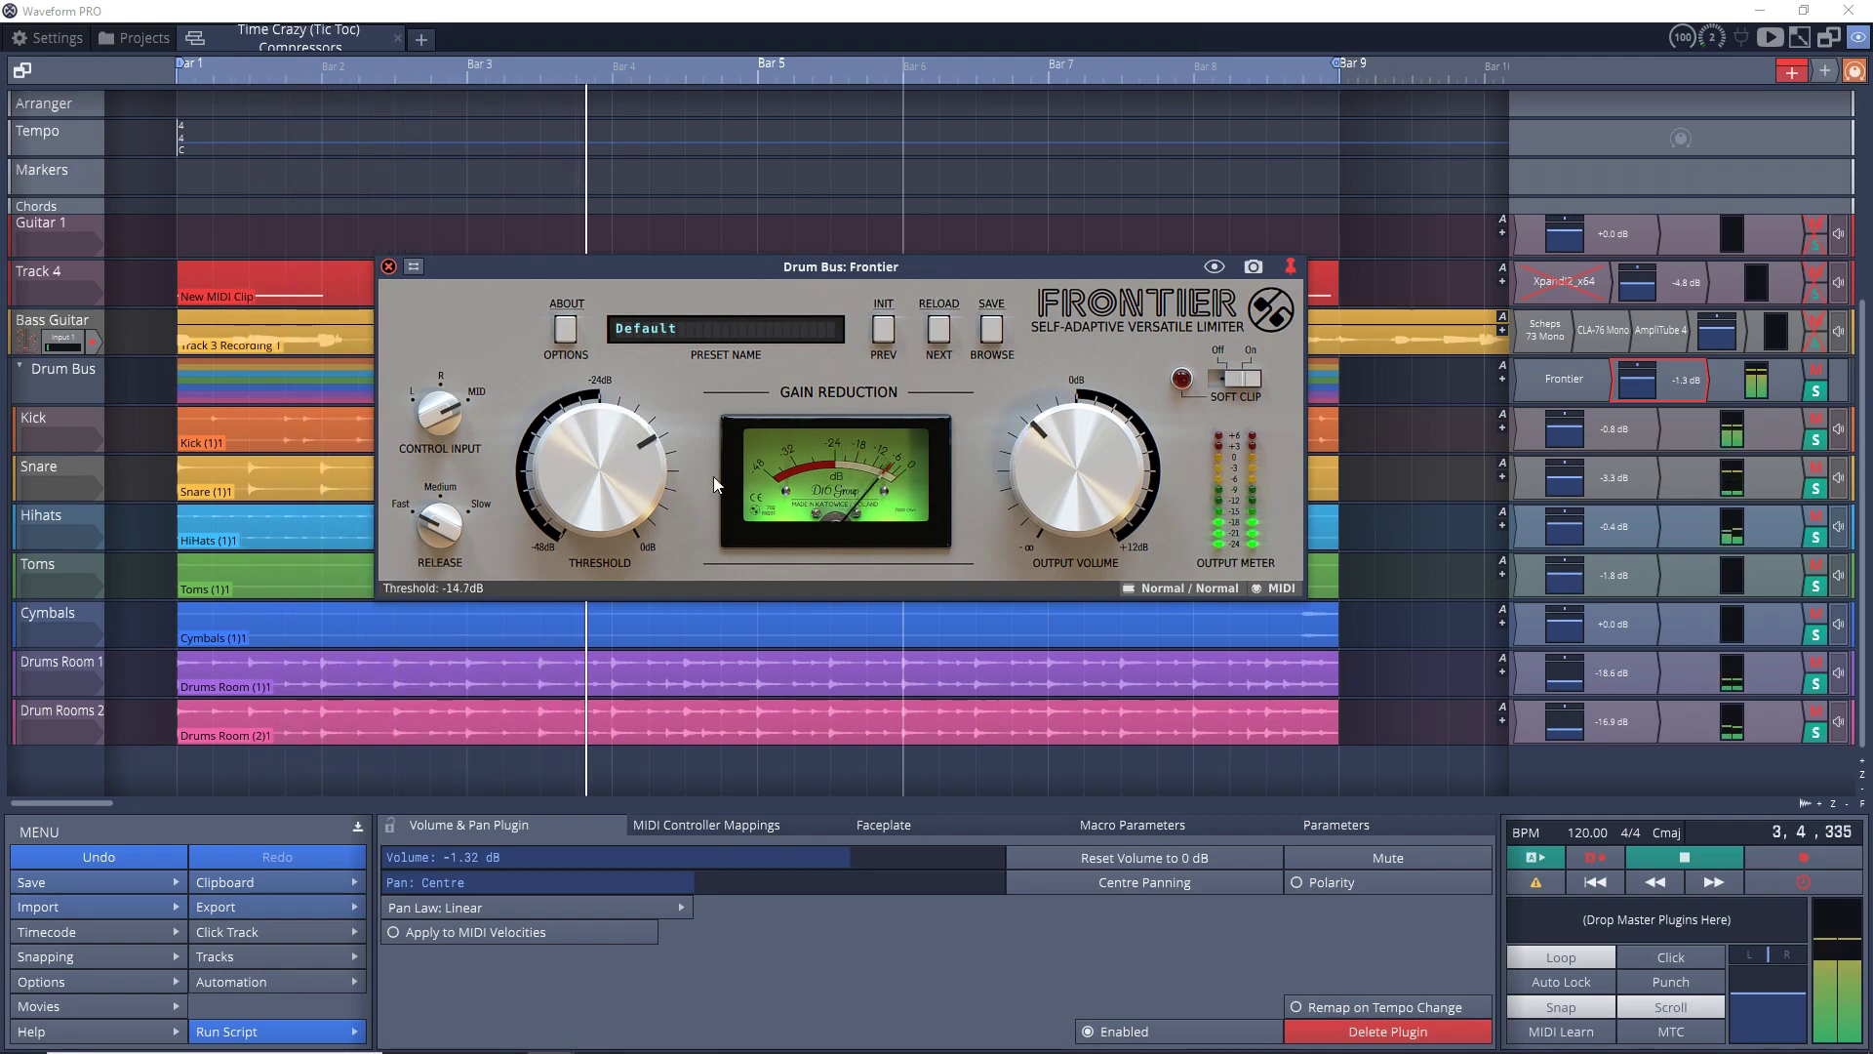
{"action": "left_click_drag", "start_coordinate": [1034, 461], "coordinate": [1033, 446]}
Change Frontier's control input, set Release to Medium, and turn Soft Clip on.
{"action": "left_click", "coordinate": [426, 410]}
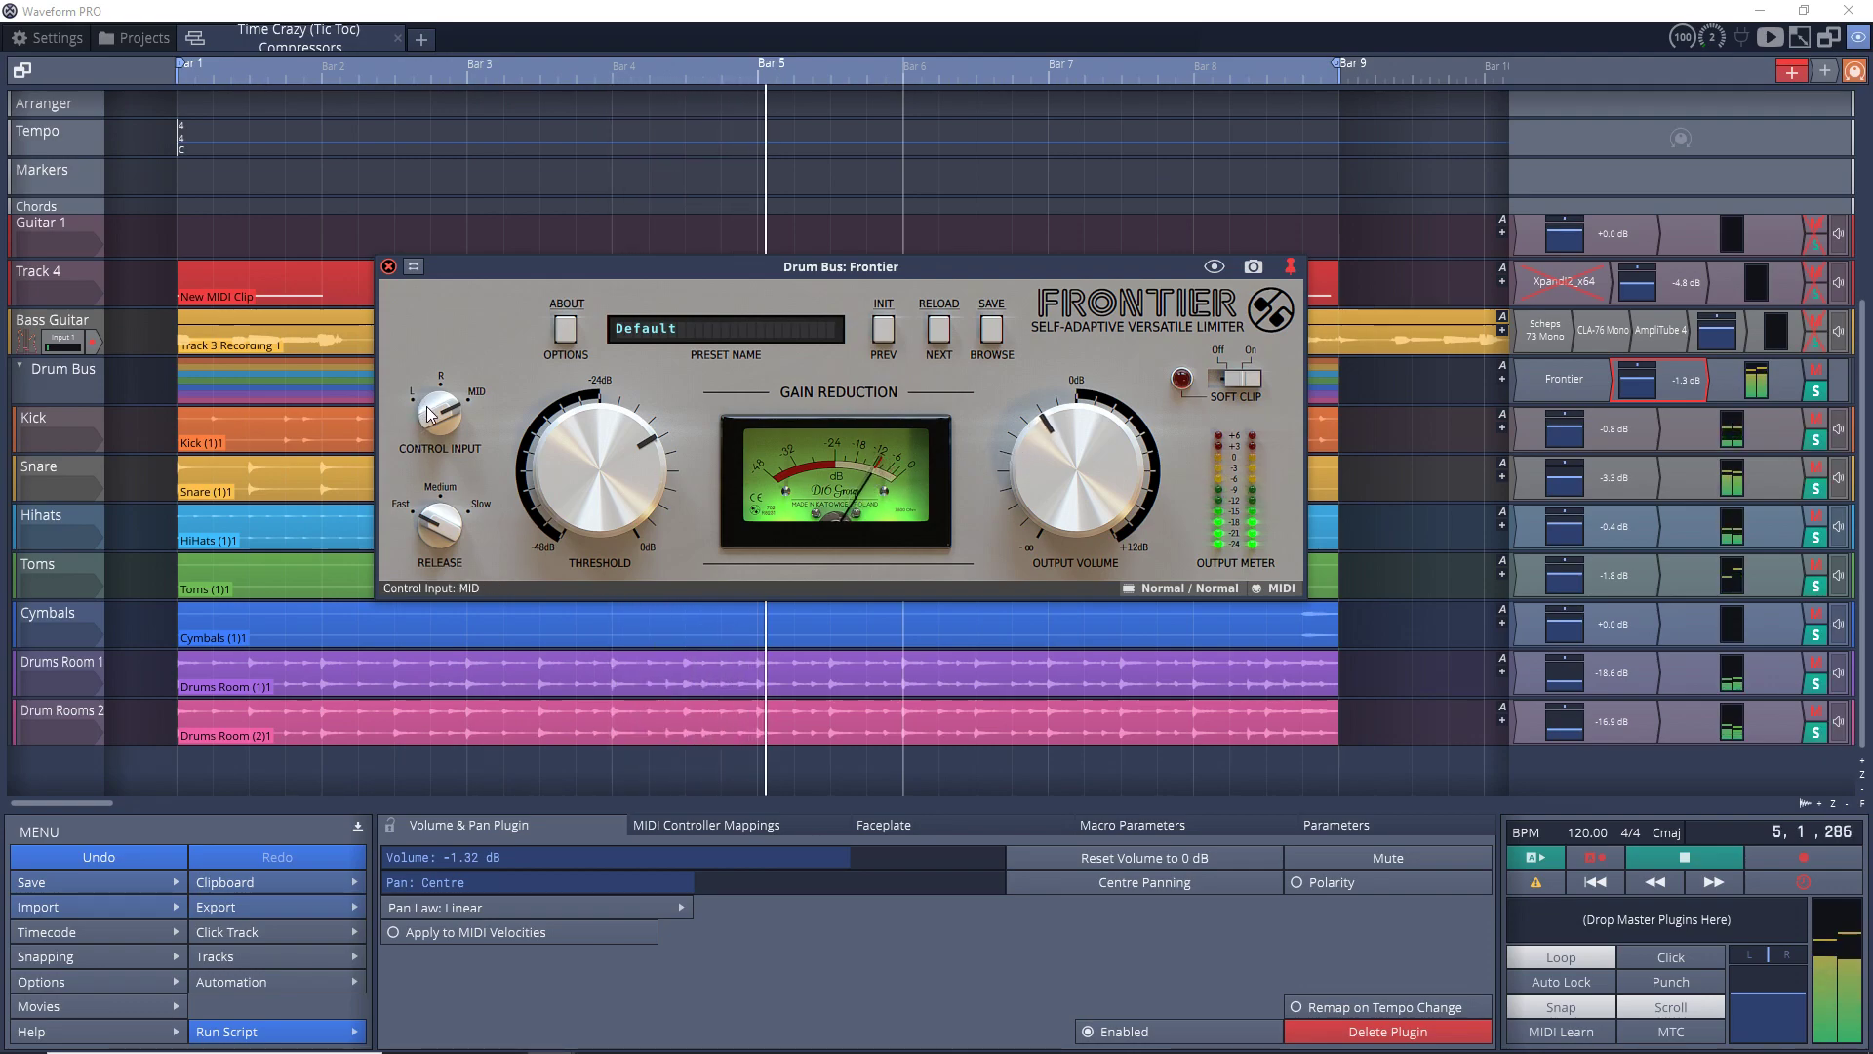
{"action": "left_click", "coordinate": [425, 519]}
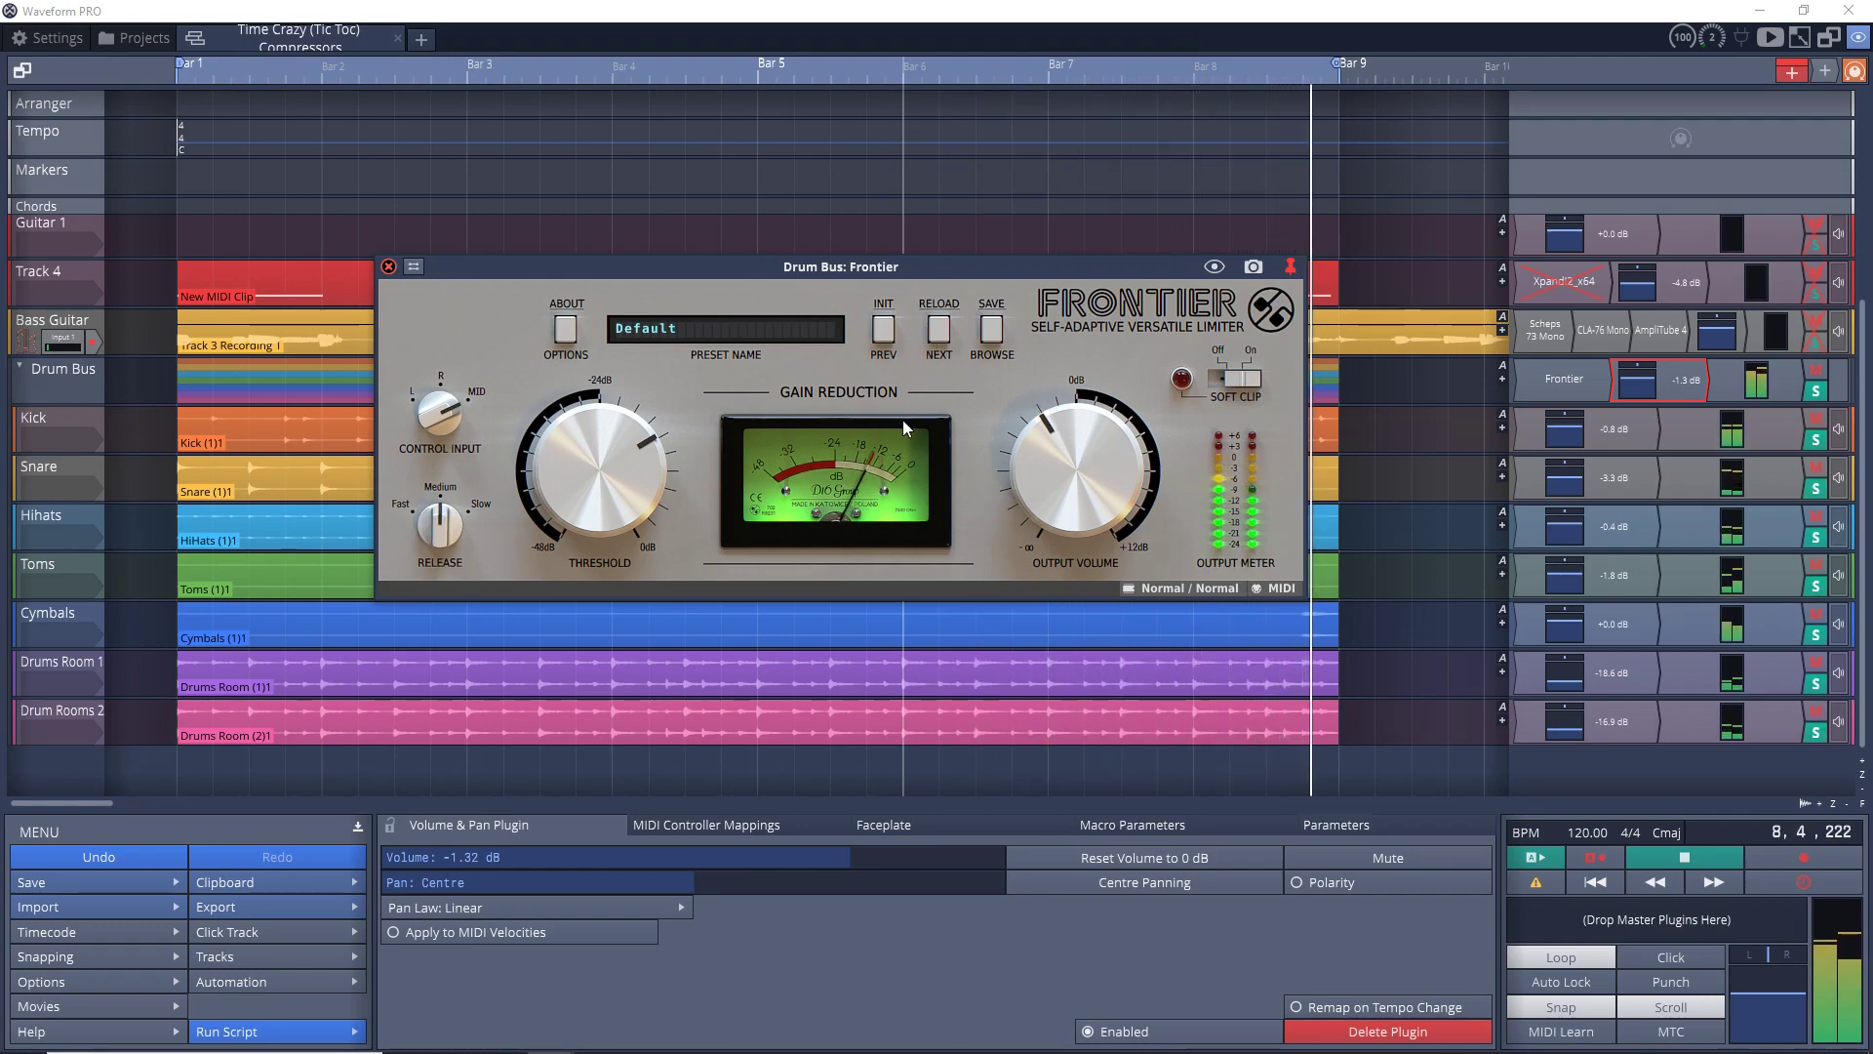
{"action": "left_click", "coordinate": [1246, 381]}
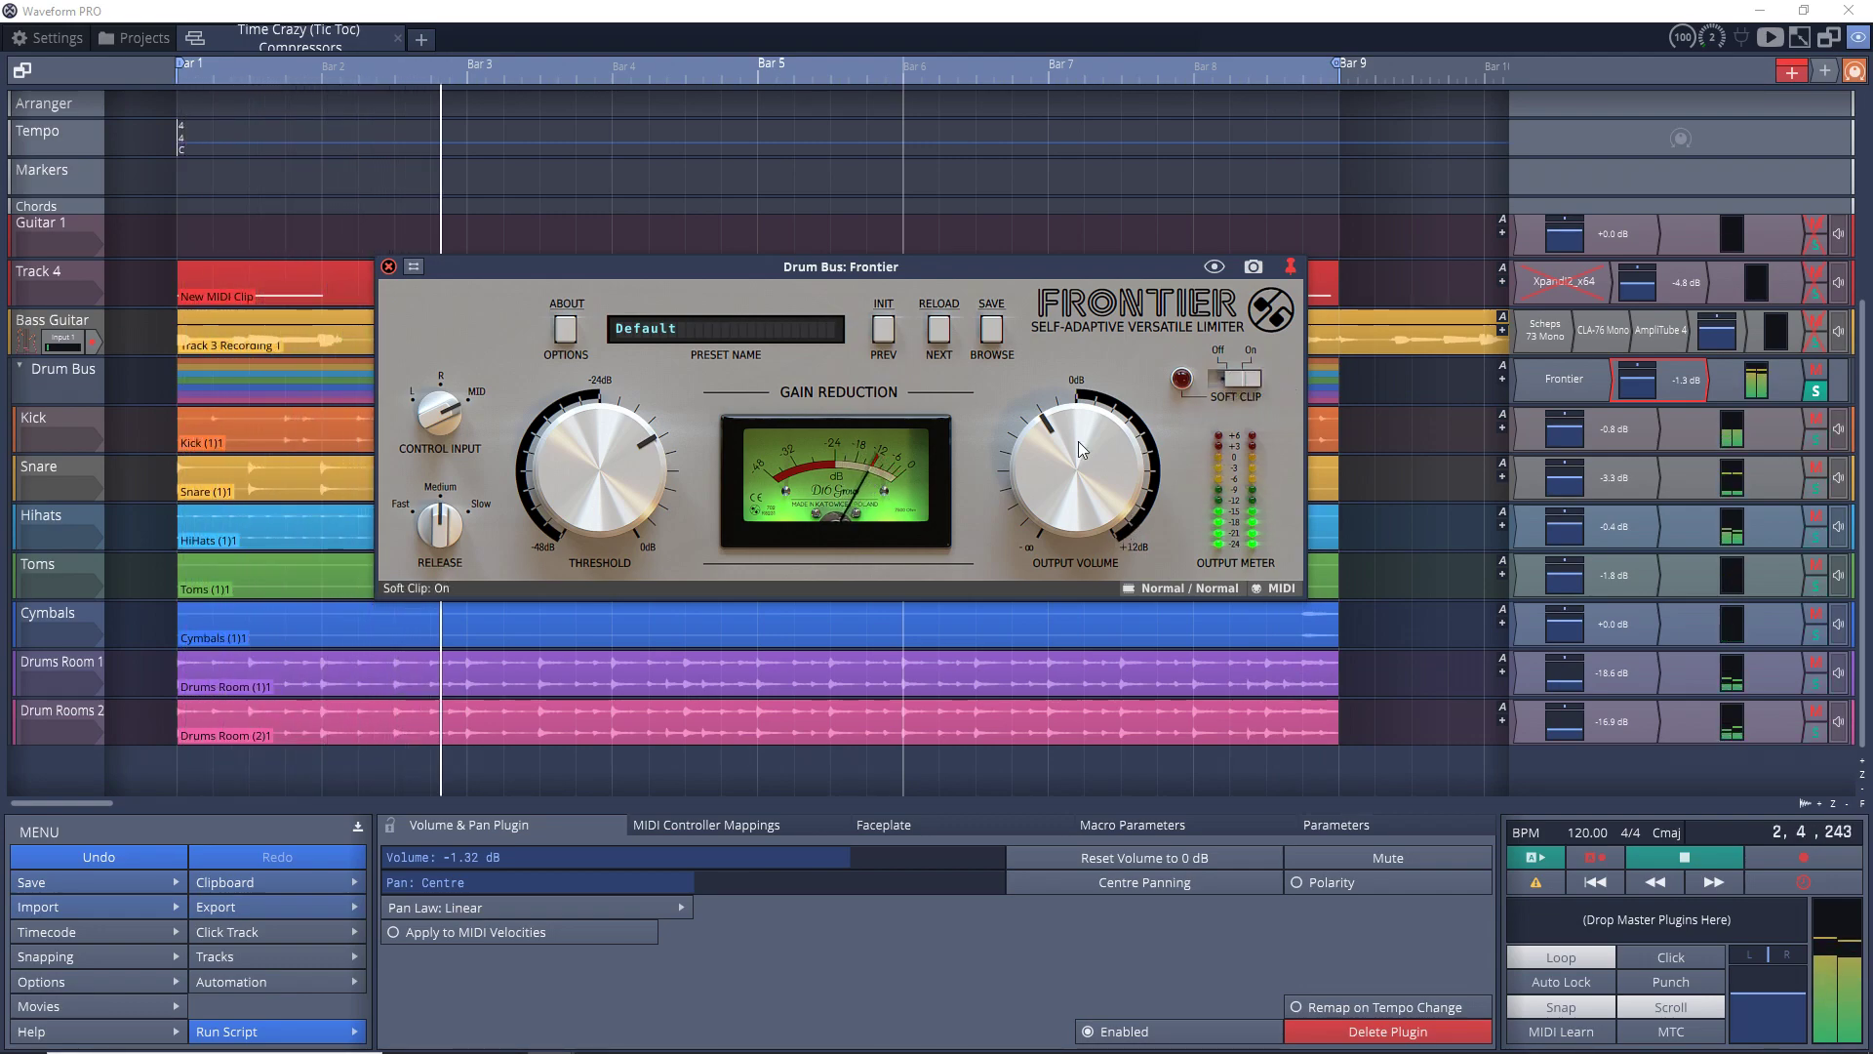
Lower the Frontier threshold to -46.6 dB while rebalancing the output volume.
{"action": "left_click_drag", "start_coordinate": [1028, 517], "coordinate": [1039, 456]}
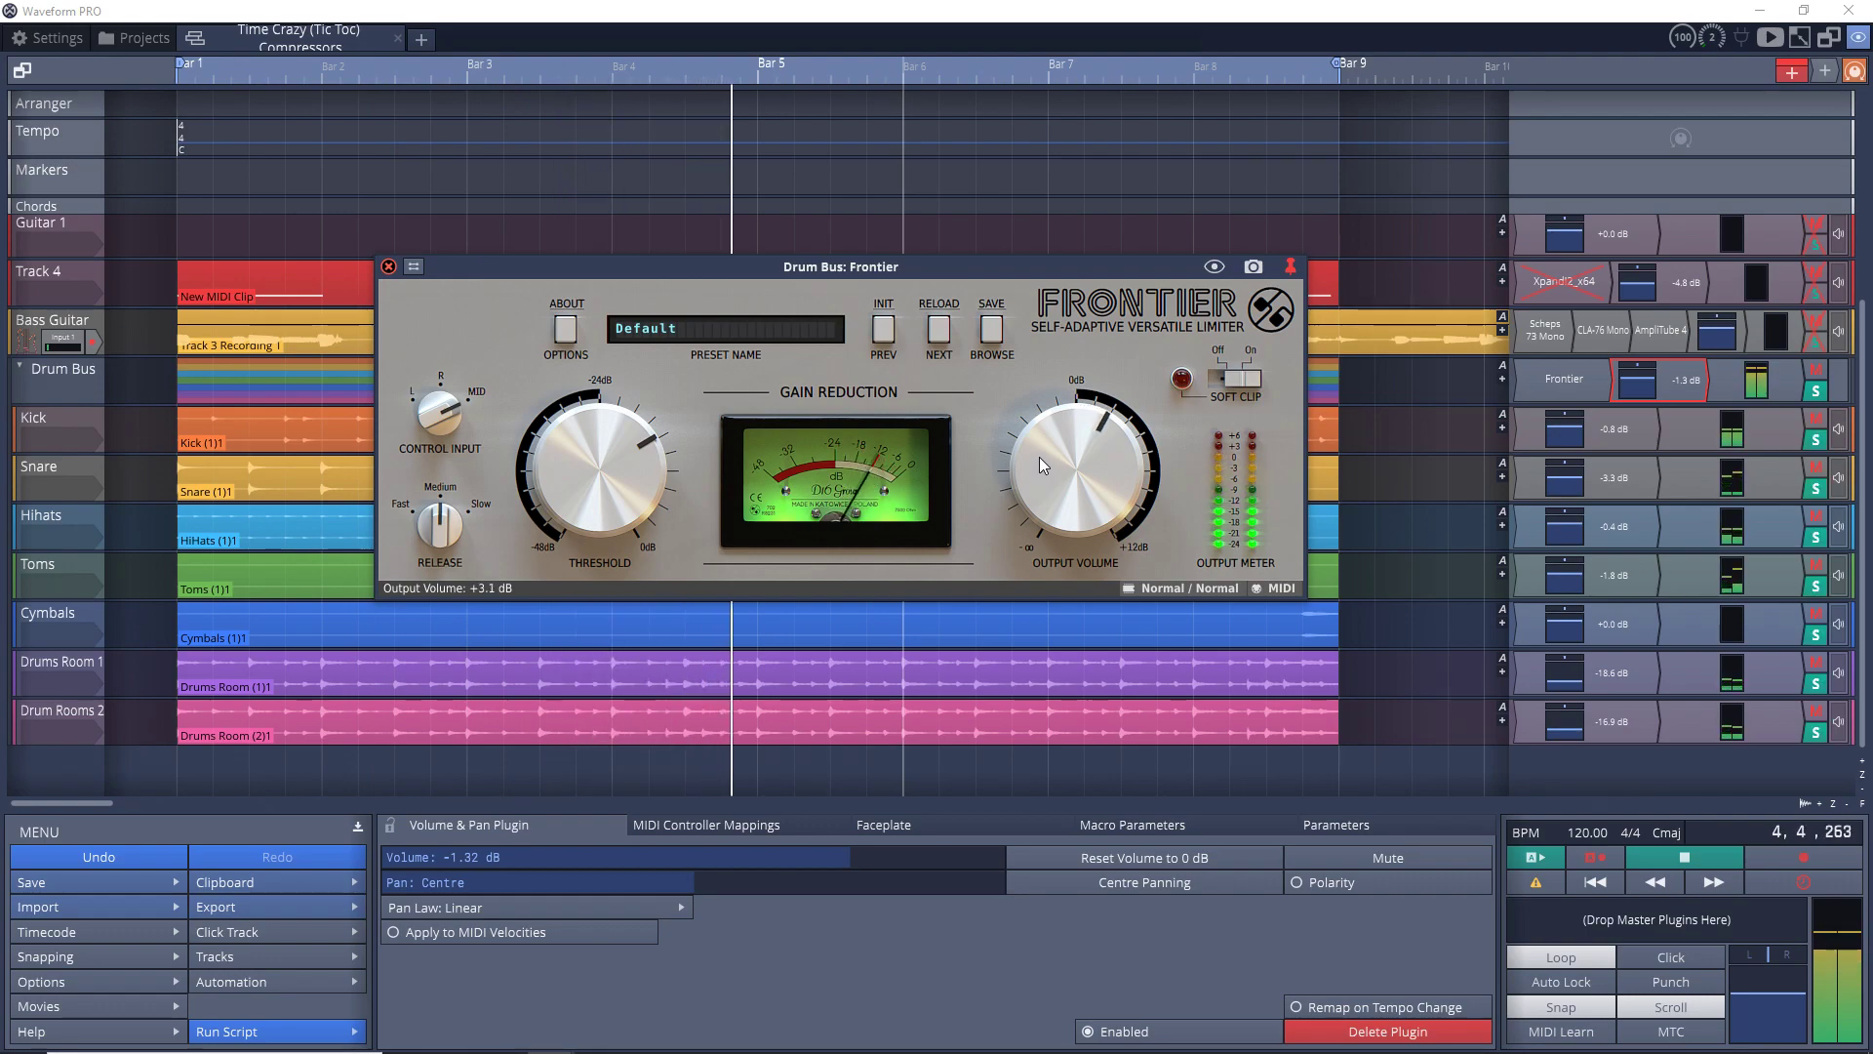
{"action": "left_click_drag", "start_coordinate": [607, 459], "coordinate": [606, 527]}
{"action": "left_click_drag", "start_coordinate": [1053, 459], "coordinate": [1028, 539]}
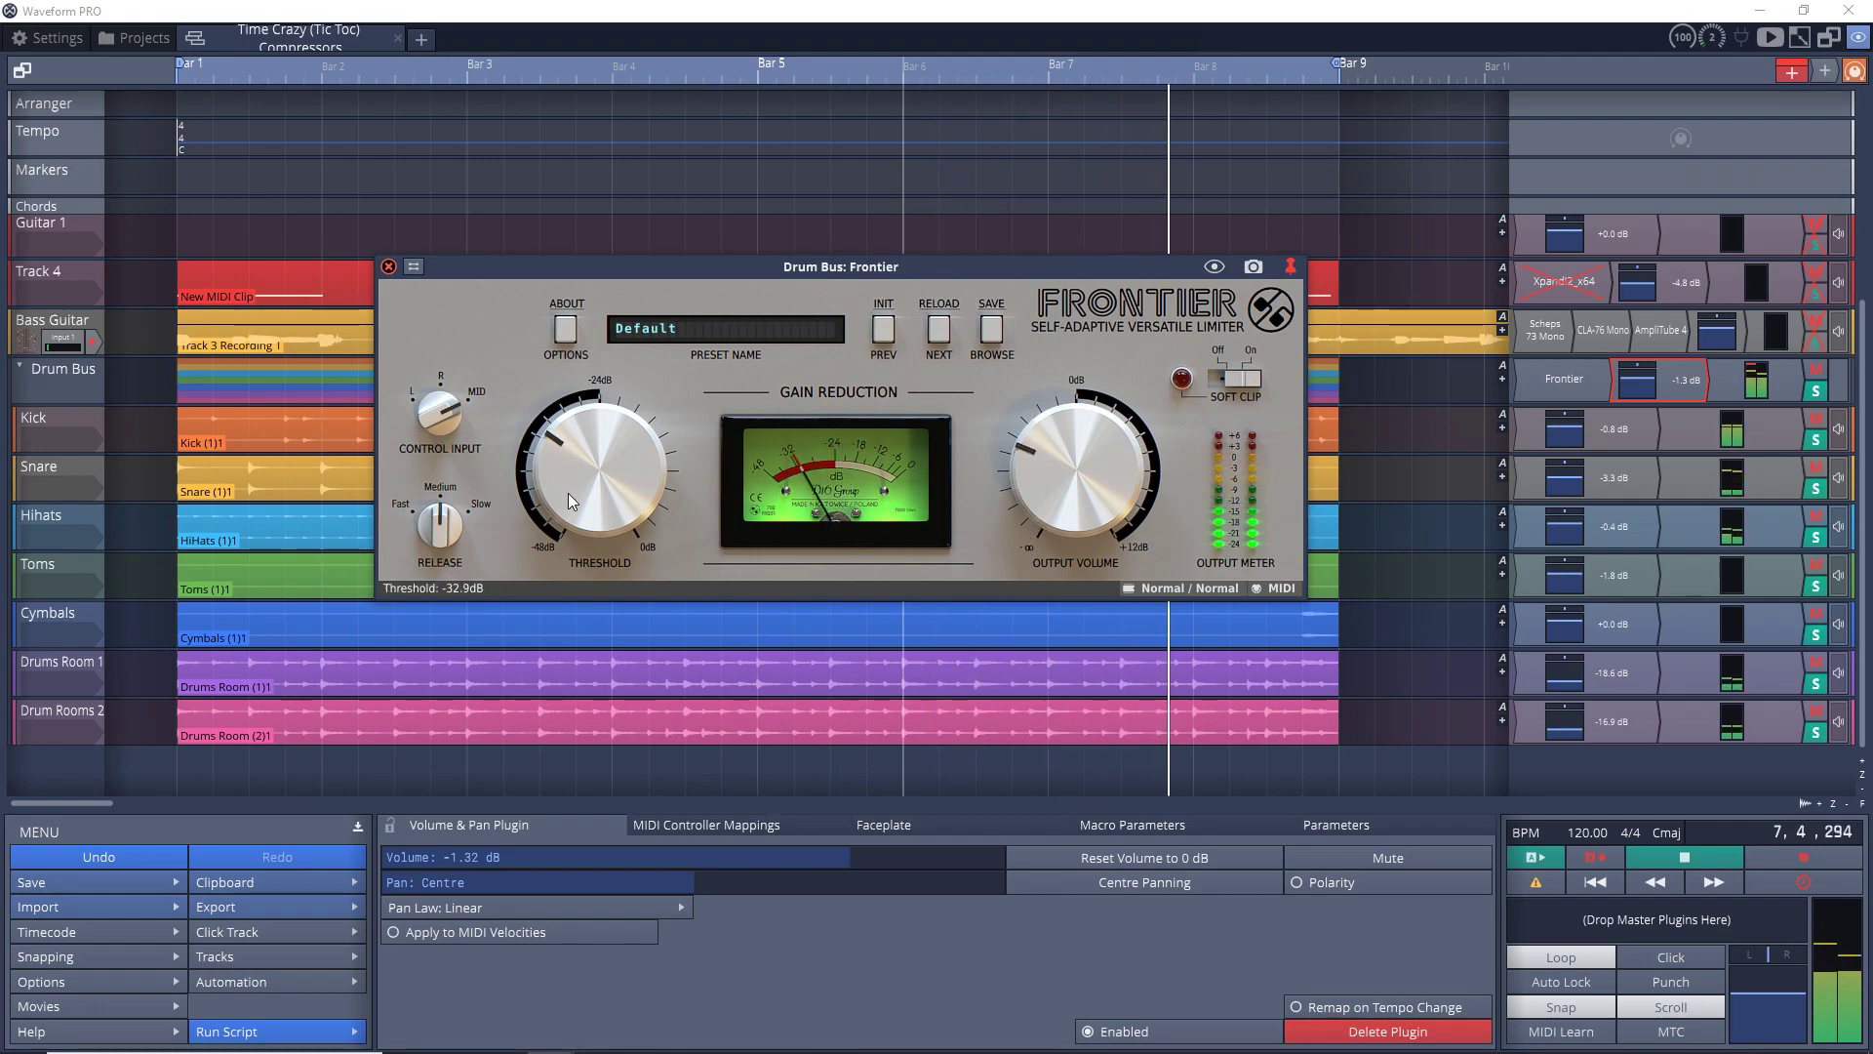
{"action": "left_click_drag", "start_coordinate": [568, 493], "coordinate": [572, 526]}
{"action": "mouse_move", "coordinate": [1071, 479]}
{"action": "left_mouse_down"}
{"action": "mouse_move", "coordinate": [1044, 497]}
{"action": "mouse_move", "coordinate": [1043, 464]}
{"action": "left_mouse_up"}
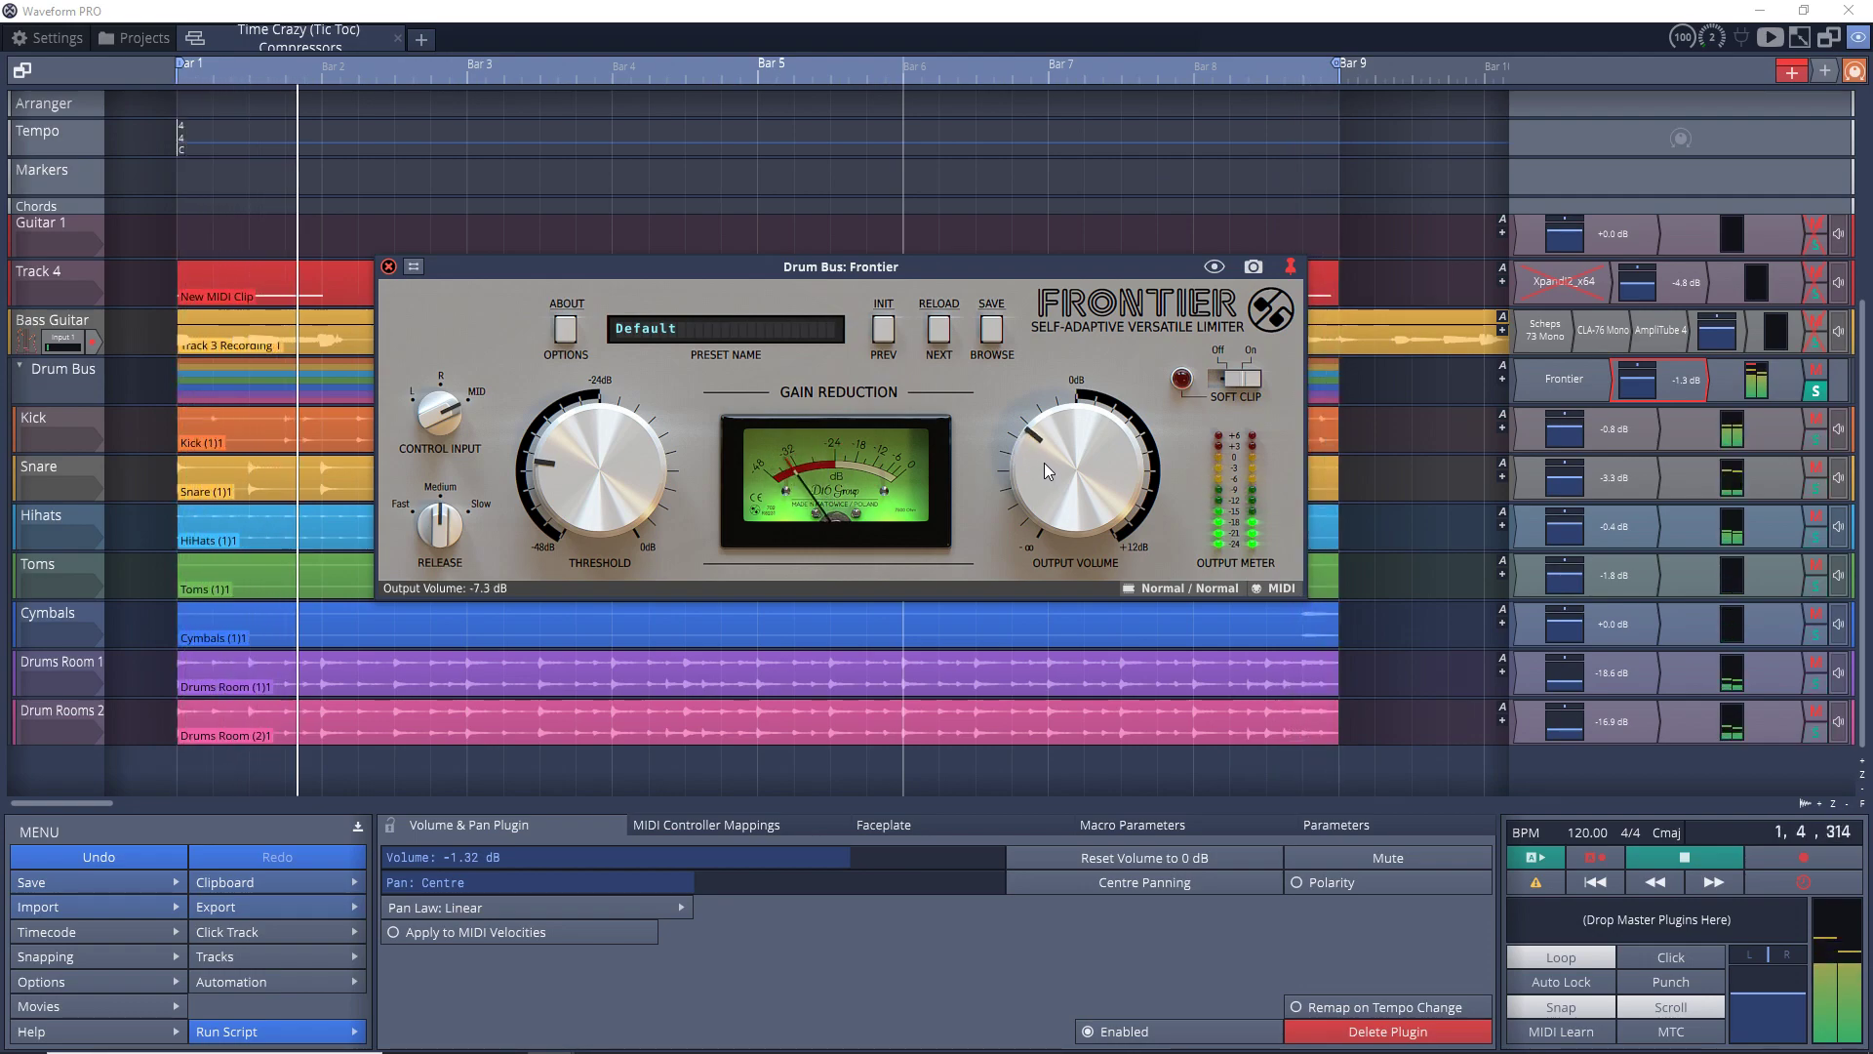
{"action": "mouse_move", "coordinate": [597, 493]}
{"action": "left_mouse_down"}
{"action": "mouse_move", "coordinate": [578, 519]}
{"action": "mouse_move", "coordinate": [595, 523]}
{"action": "left_mouse_up"}
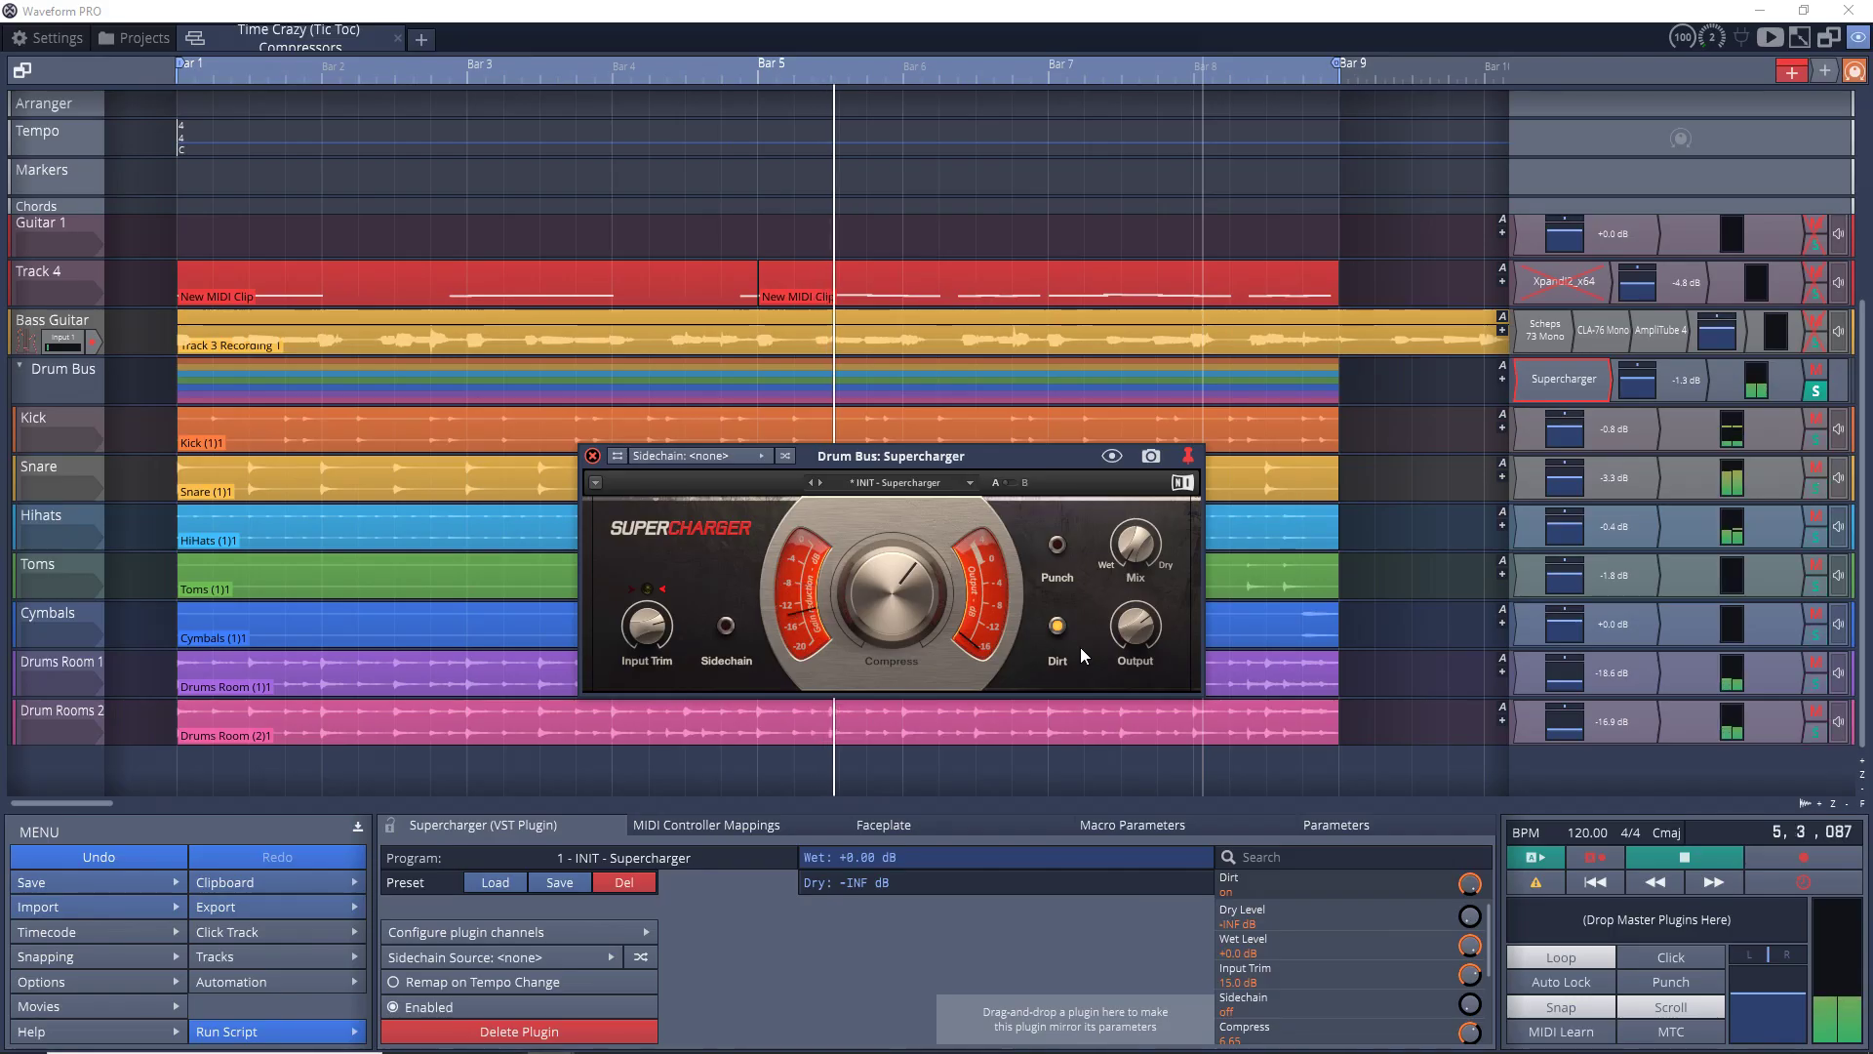
Raise Supercharger output to 8.8 dB, boost Nova band I 6.8 dB, cut FR-COMP make-up to 31.5 dB.
{"action": "left_click_drag", "start_coordinate": [1143, 645], "coordinate": [1142, 629]}
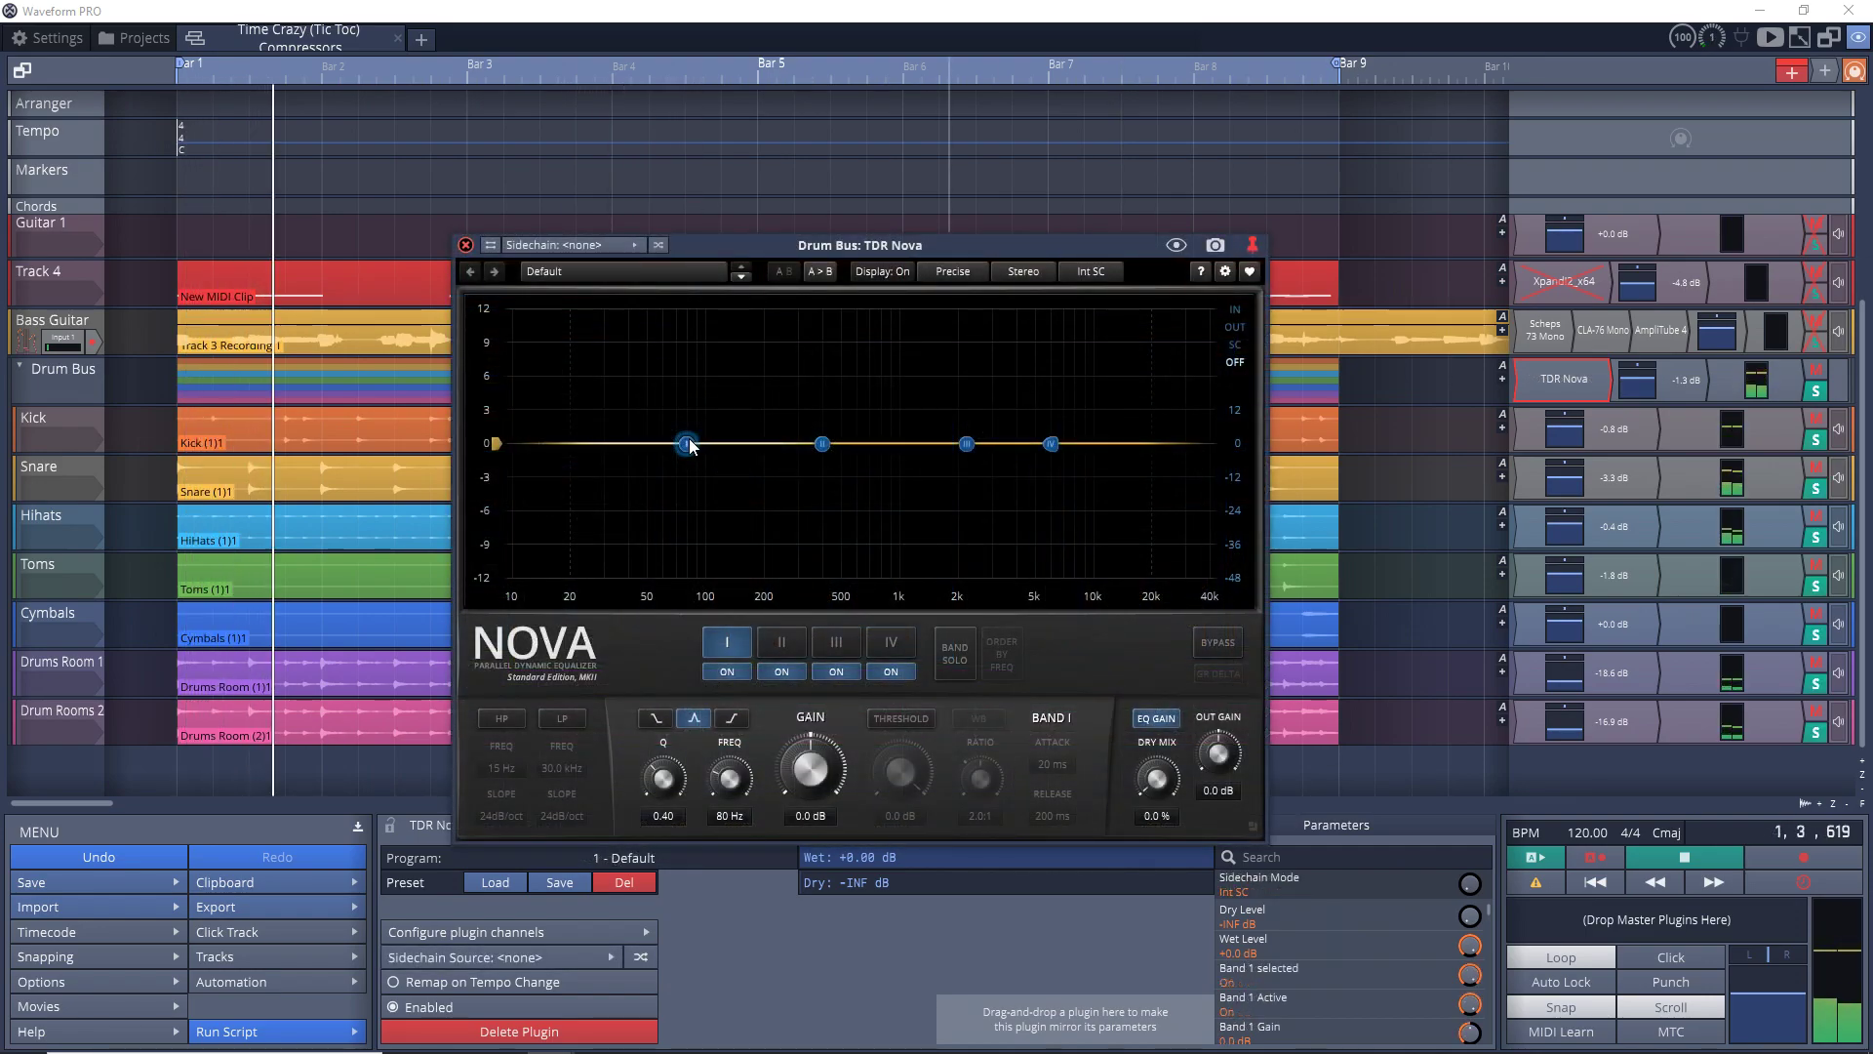
{"action": "left_click_drag", "start_coordinate": [687, 444], "coordinate": [681, 367]}
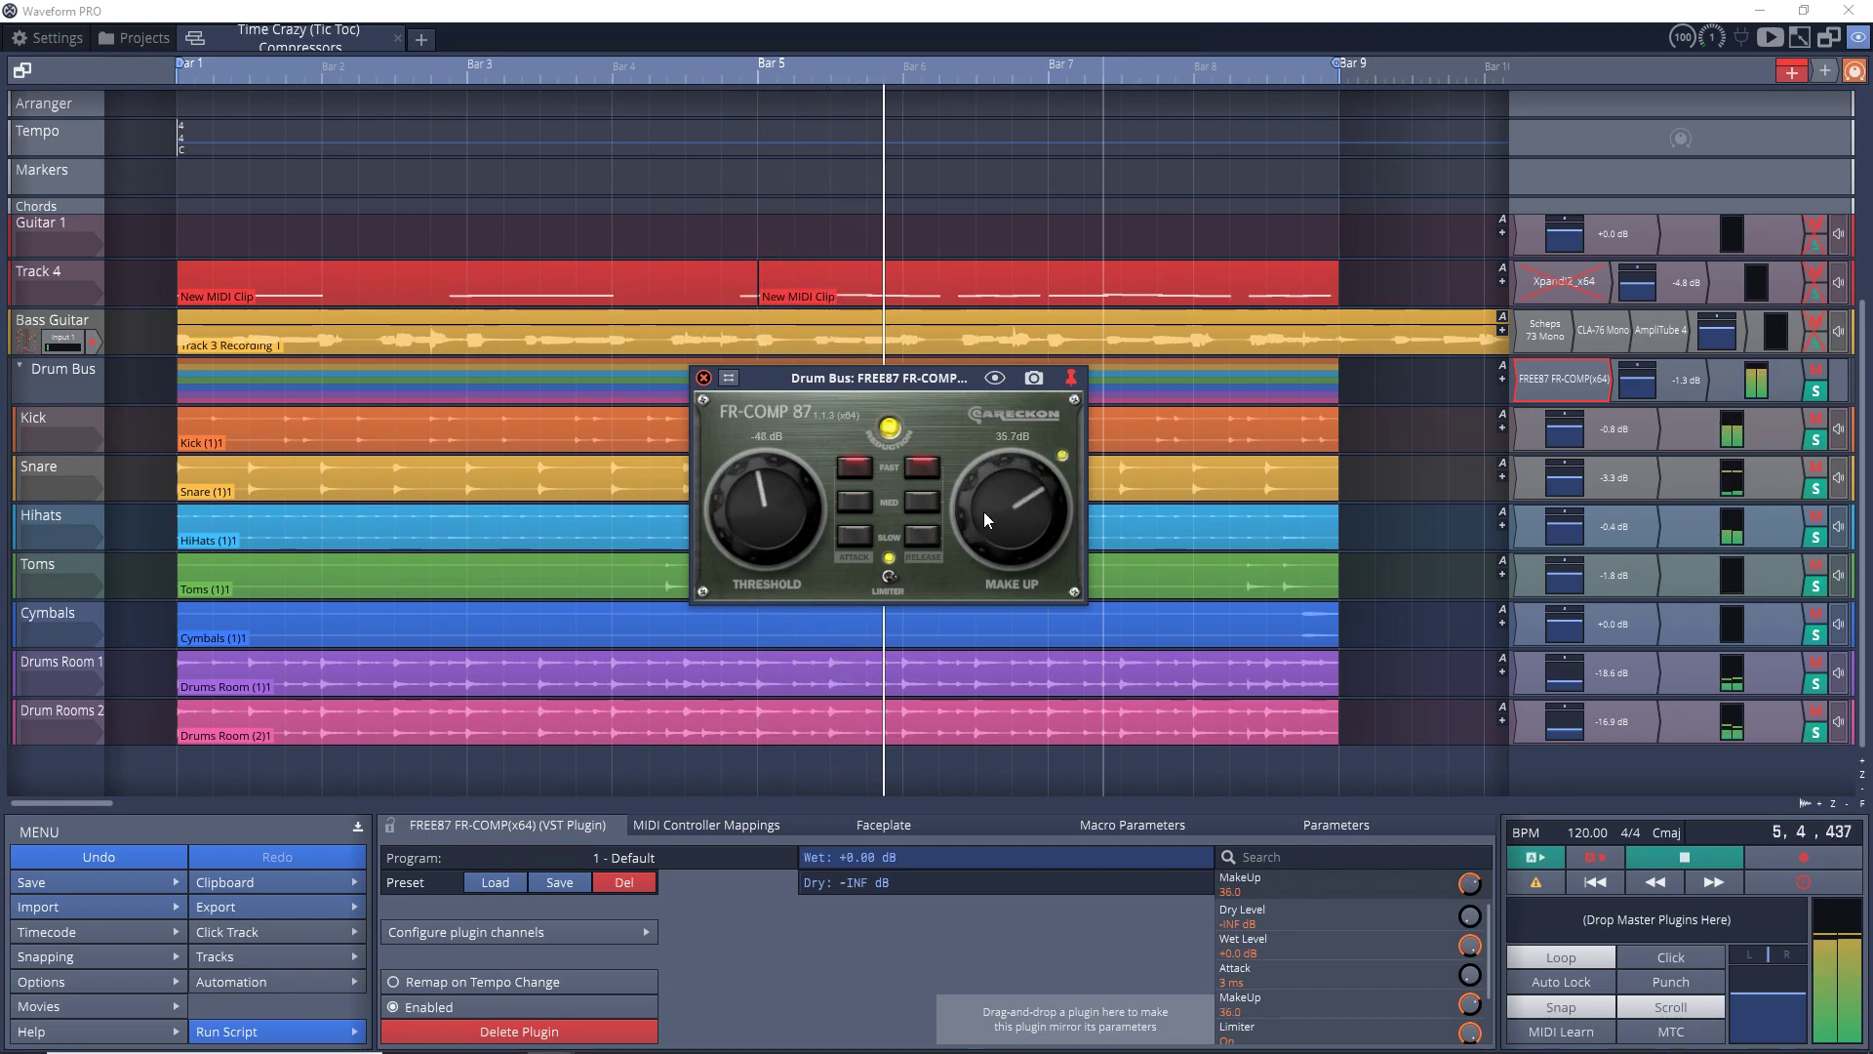
{"action": "left_click_drag", "start_coordinate": [984, 511], "coordinate": [945, 522]}
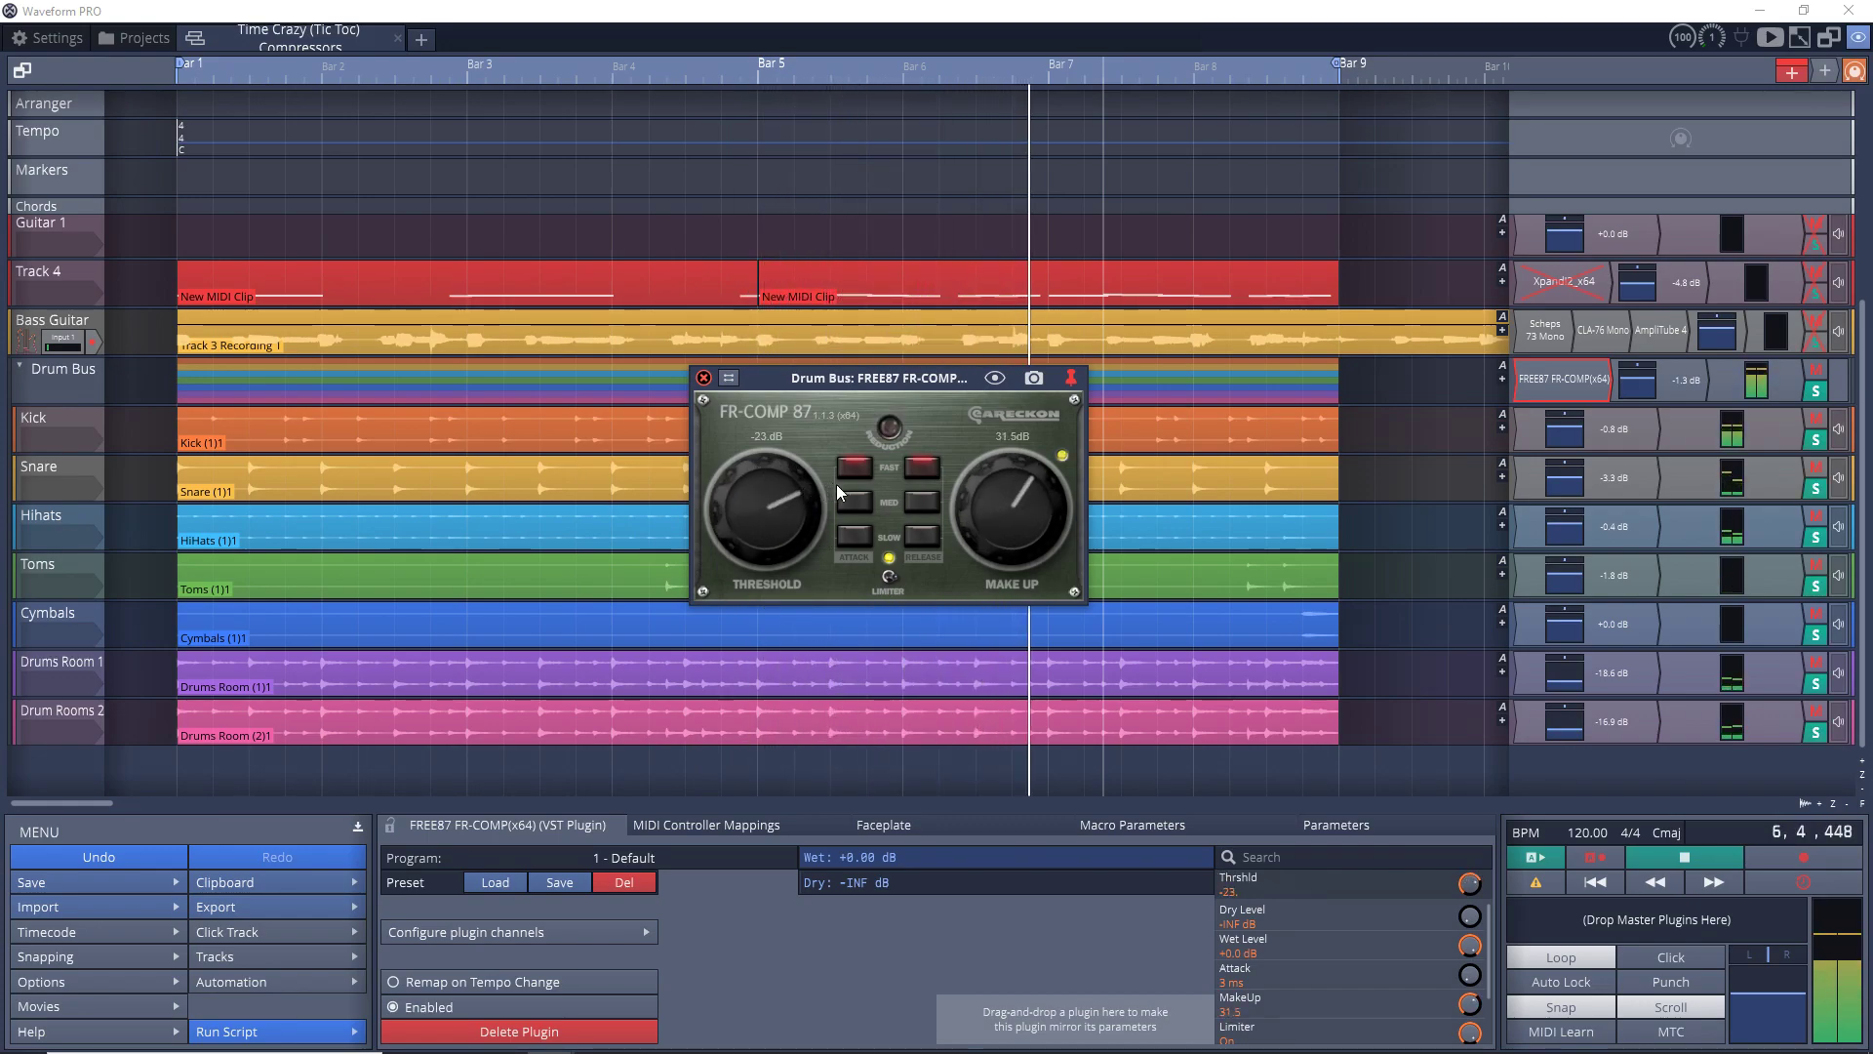